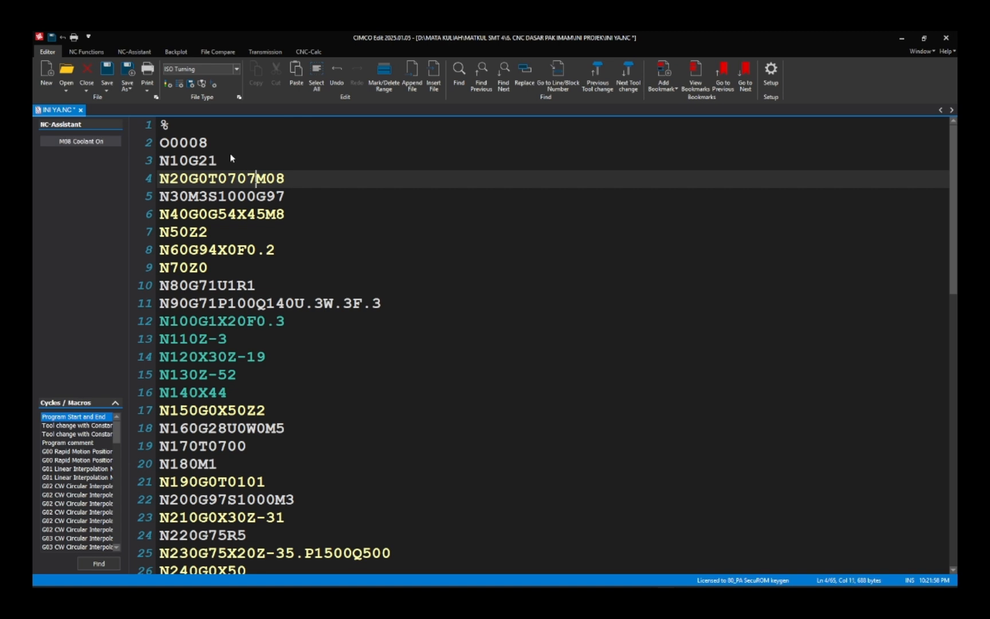
Read through the spindle-start block N30 and the G54 positioning block N40 of the NC program.
{"action": "key", "text": "Down"}
{"action": "key", "text": "Left"}
{"action": "key", "text": "Left"}
{"action": "key", "text": "Left"}
{"action": "key", "text": "Left"}
{"action": "key", "text": "Left"}
{"action": "key", "text": "Left"}
{"action": "key", "text": "Left"}
{"action": "key", "text": "Left"}
{"action": "key", "text": "Left"}
{"action": "key", "text": "Left"}
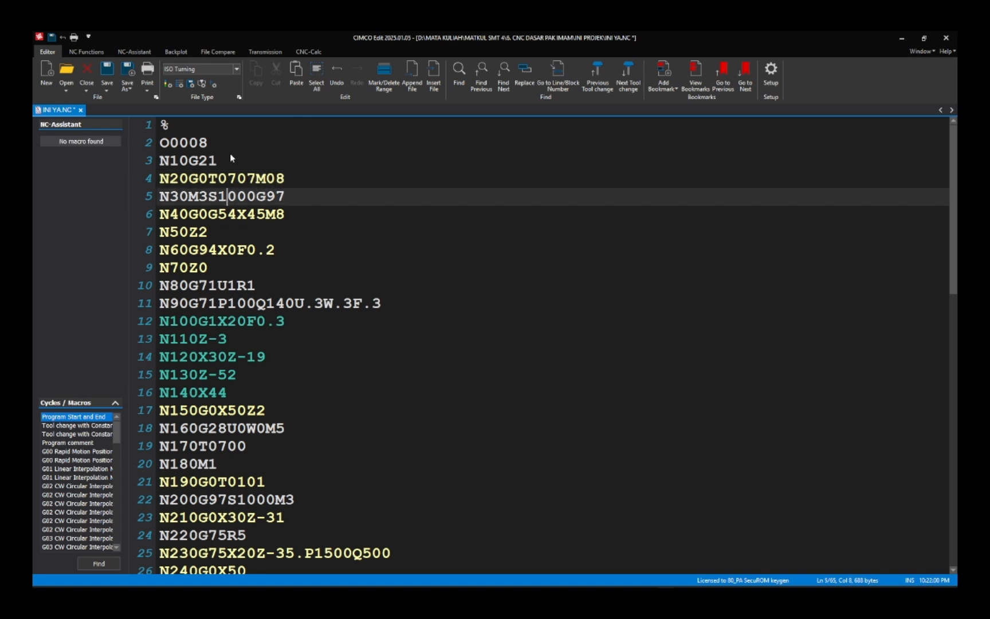
{"action": "key", "text": "Right"}
{"action": "key", "text": "Right"}
{"action": "key", "text": "Right"}
{"action": "key", "text": "Right"}
{"action": "key", "text": "Right"}
{"action": "key", "text": "Right"}
{"action": "key", "text": "Right"}
{"action": "key", "text": "Right"}
{"action": "key", "text": "Down"}
{"action": "key", "text": "Left"}
{"action": "key", "text": "Left"}
{"action": "key", "text": "Left"}
{"action": "key", "text": "Left"}
{"action": "key", "text": "Left"}
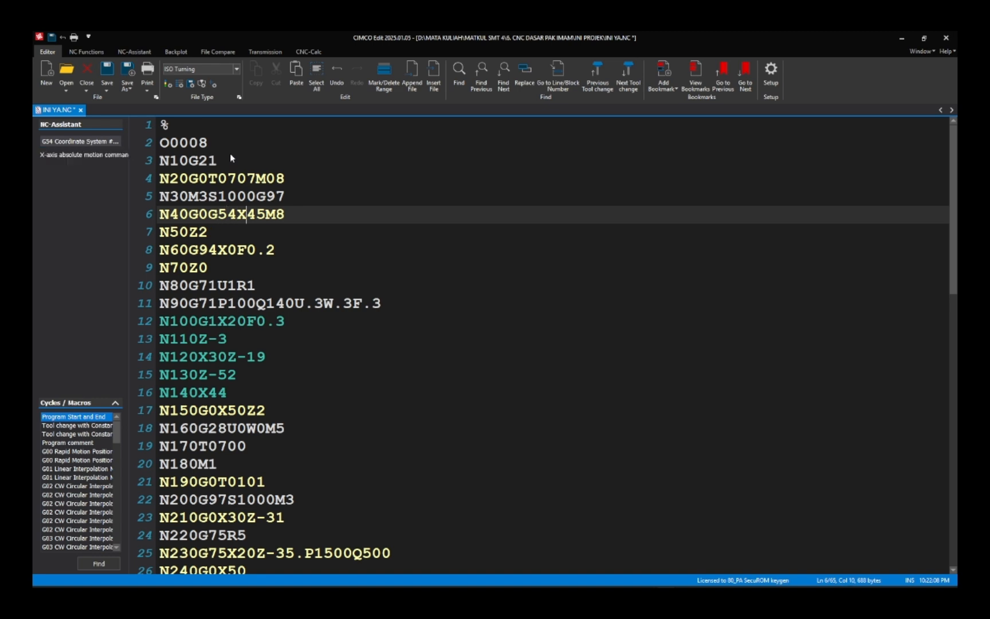
Review blocks N50 to N90, covering the facing moves and the G71 roughing cycle parameters.
{"action": "key", "text": "Down"}
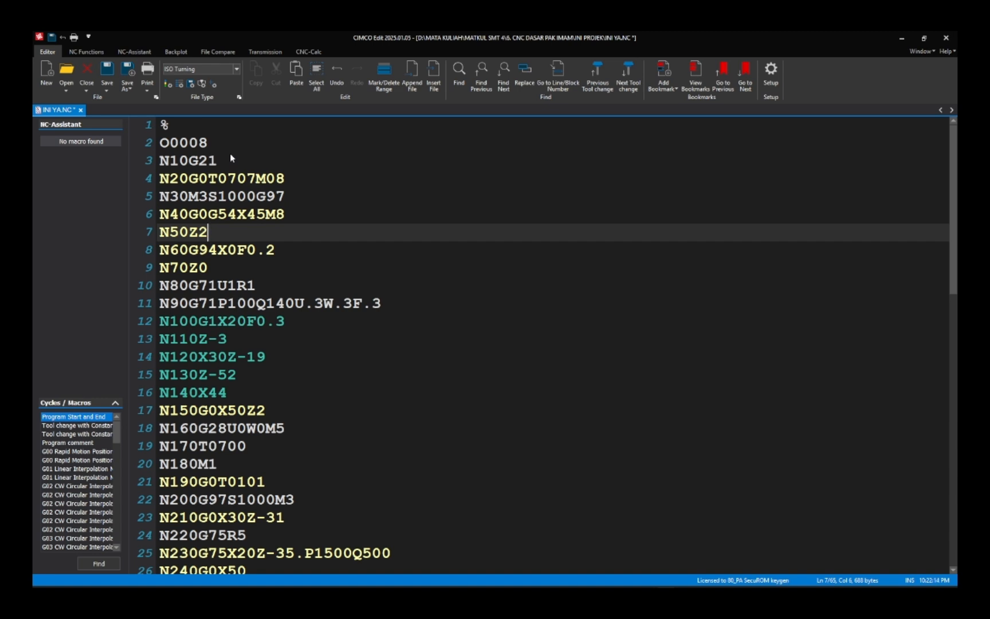
{"action": "key", "text": "Down"}
{"action": "key", "text": "Right"}
{"action": "key", "text": "Right"}
{"action": "key", "text": "Right"}
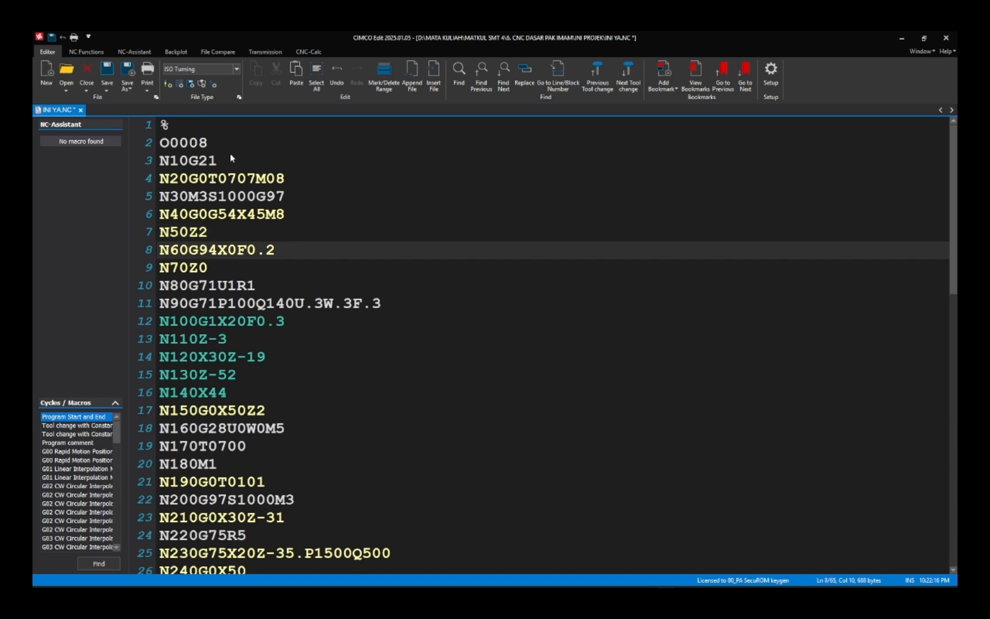
{"action": "key", "text": "Down"}
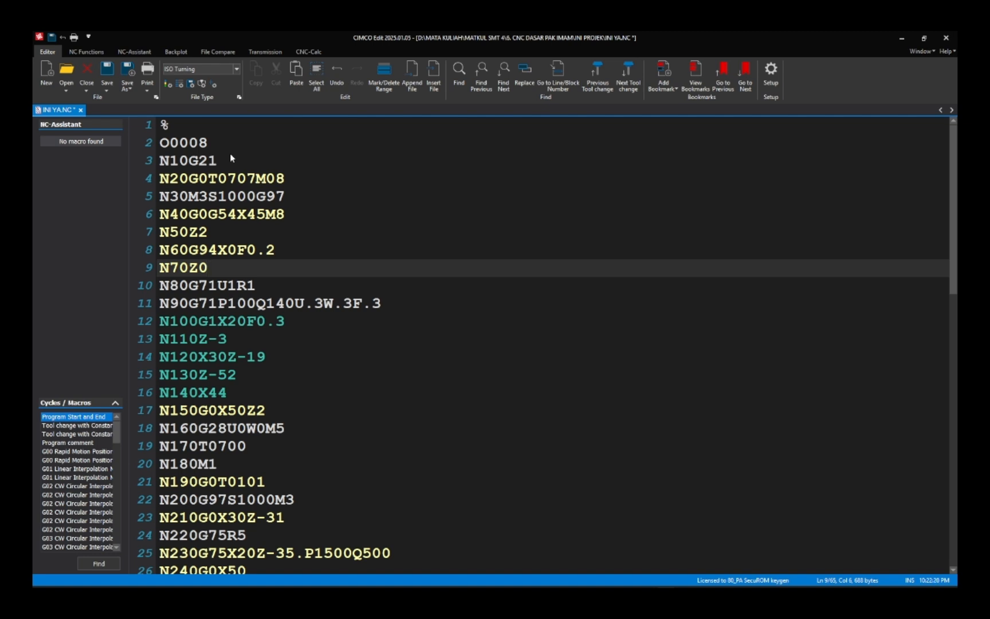
{"action": "key", "text": "Down"}
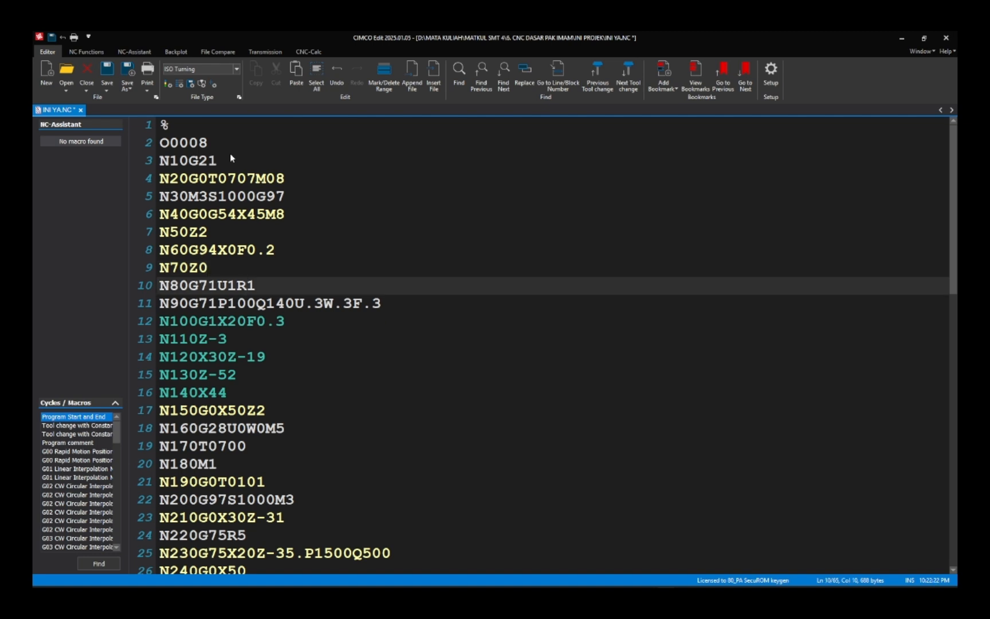
{"action": "key", "text": "Down"}
{"action": "key", "text": "Left"}
{"action": "key", "text": "Left"}
{"action": "key", "text": "Right"}
{"action": "key", "text": "Right"}
{"action": "key", "text": "Right"}
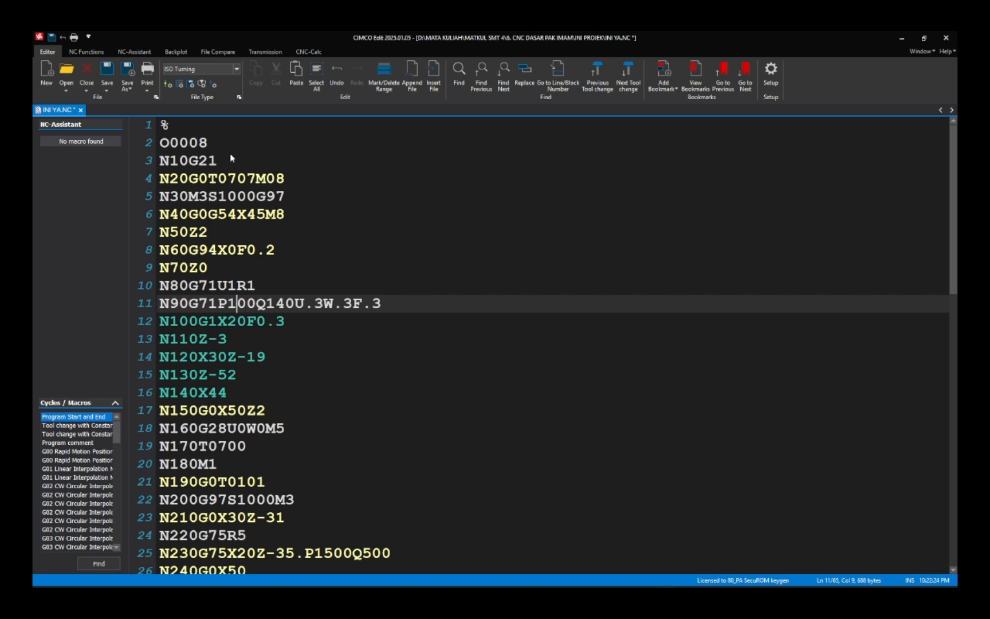
Compare the P100 and Q140 references in block N90 with contour blocks N100 and N140, then check retract block N150.
{"action": "left_click_drag", "start_coordinate": [225, 307], "coordinate": [256, 307]}
{"action": "left_click", "coordinate": [219, 306]}
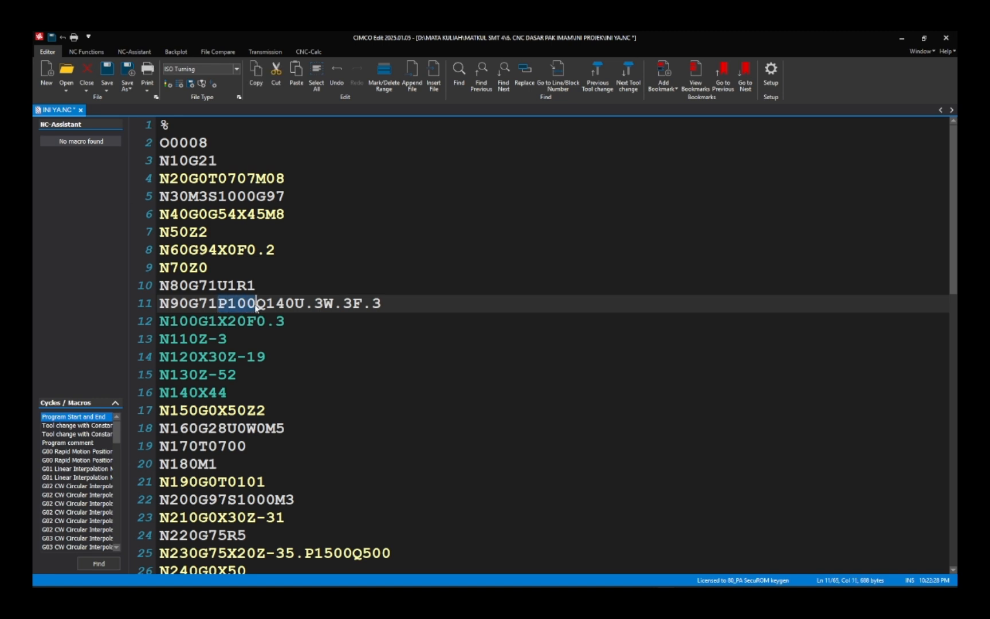
{"action": "left_click_drag", "start_coordinate": [159, 322], "coordinate": [196, 326]}
{"action": "left_click_drag", "start_coordinate": [257, 307], "coordinate": [292, 309]}
{"action": "left_click_drag", "start_coordinate": [160, 395], "coordinate": [250, 392]}
{"action": "left_click", "coordinate": [231, 393]}
{"action": "left_click", "coordinate": [178, 322]}
{"action": "left_click", "coordinate": [228, 303]}
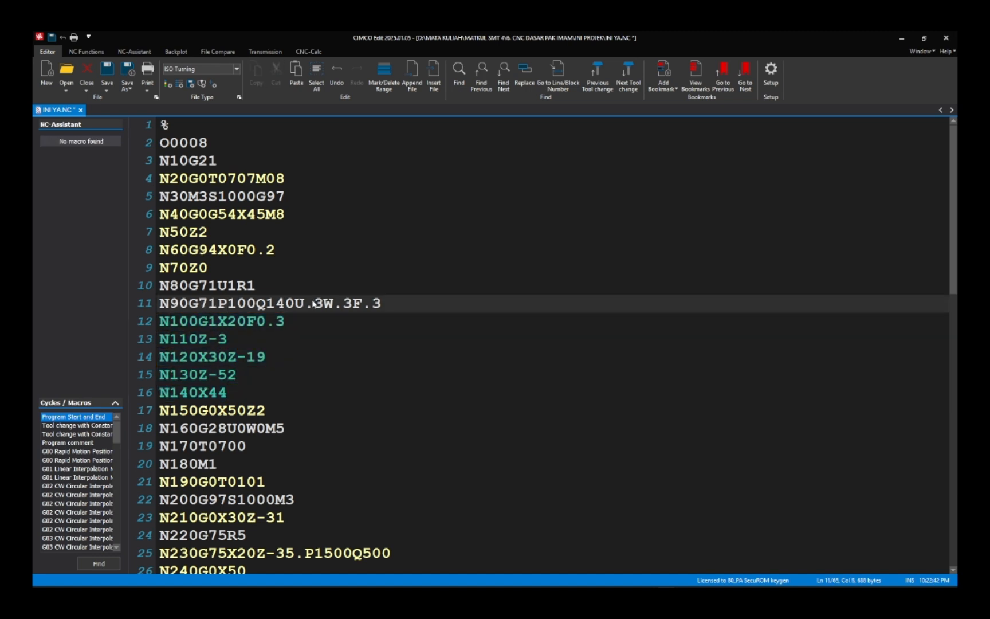
{"action": "left_click", "coordinate": [228, 394]}
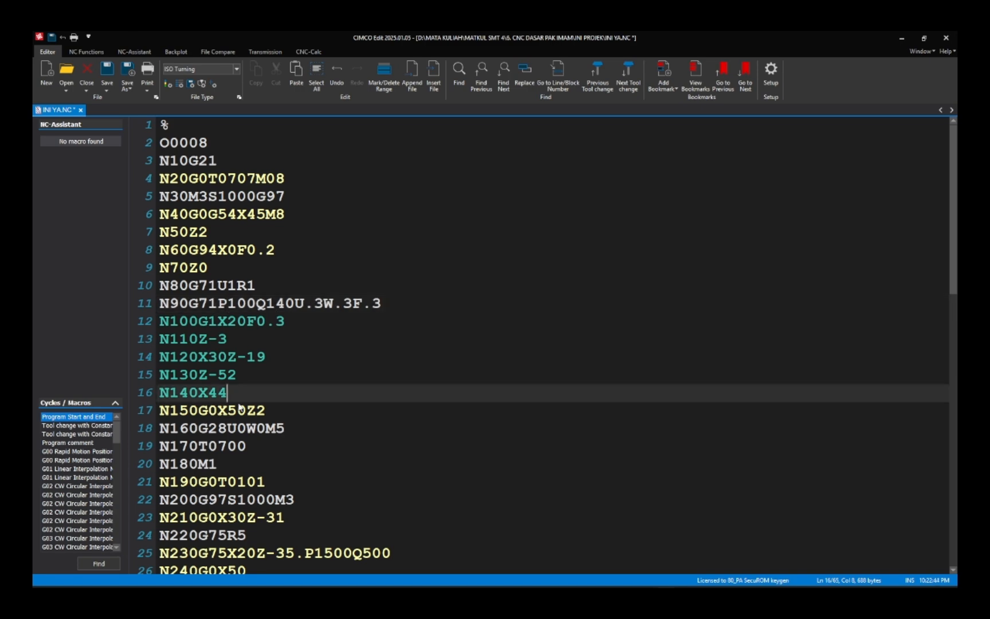
{"action": "left_click", "coordinate": [255, 411]}
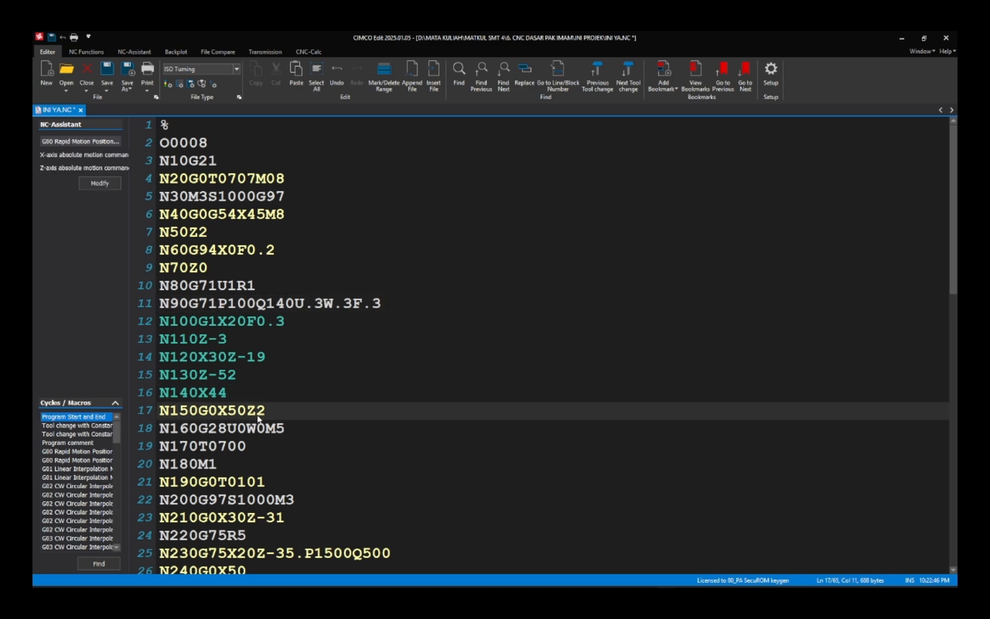
Add the comment (ALUR) at the end of the N190 tool-call block for T0101.
{"action": "scroll", "coordinate": [257, 417], "scroll_direction": "down", "scroll_amount": 8}
{"action": "scroll", "coordinate": [257, 417], "scroll_direction": "up", "scroll_amount": 8}
{"action": "key", "text": "Down"}
{"action": "key", "text": "Down"}
{"action": "key", "text": "Down"}
{"action": "key", "text": "Down"}
{"action": "key", "text": "Down"}
{"action": "key", "text": "Down"}
{"action": "key", "text": "Down"}
{"action": "key", "text": "Down"}
{"action": "key", "text": "Down"}
{"action": "key", "text": "Down"}
{"action": "key", "text": "Down"}
{"action": "key", "text": "Down"}
{"action": "key", "text": "Down"}
{"action": "key", "text": "Down"}
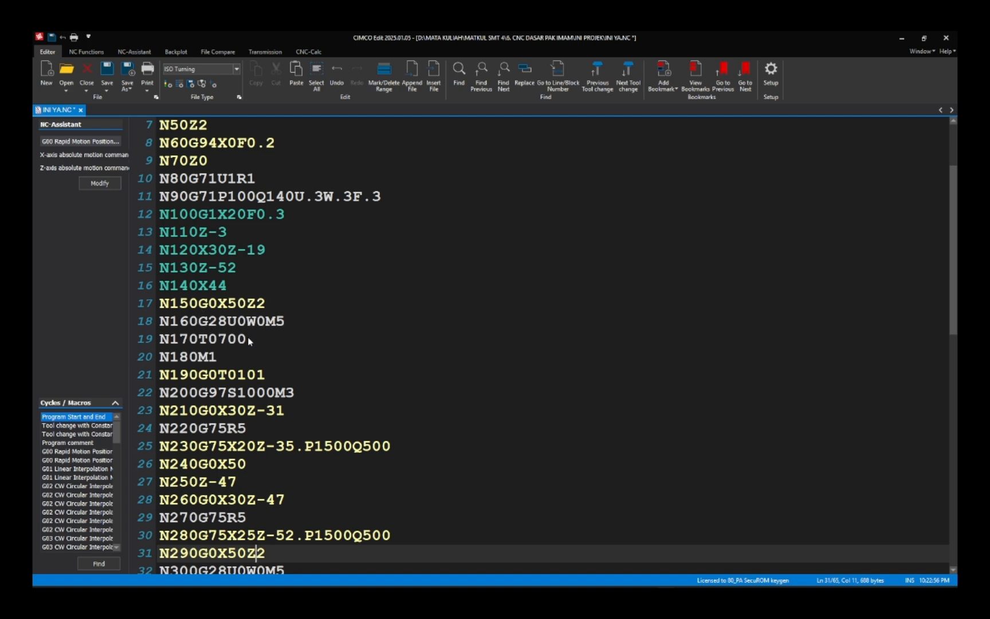
{"action": "left_click", "coordinate": [292, 374]}
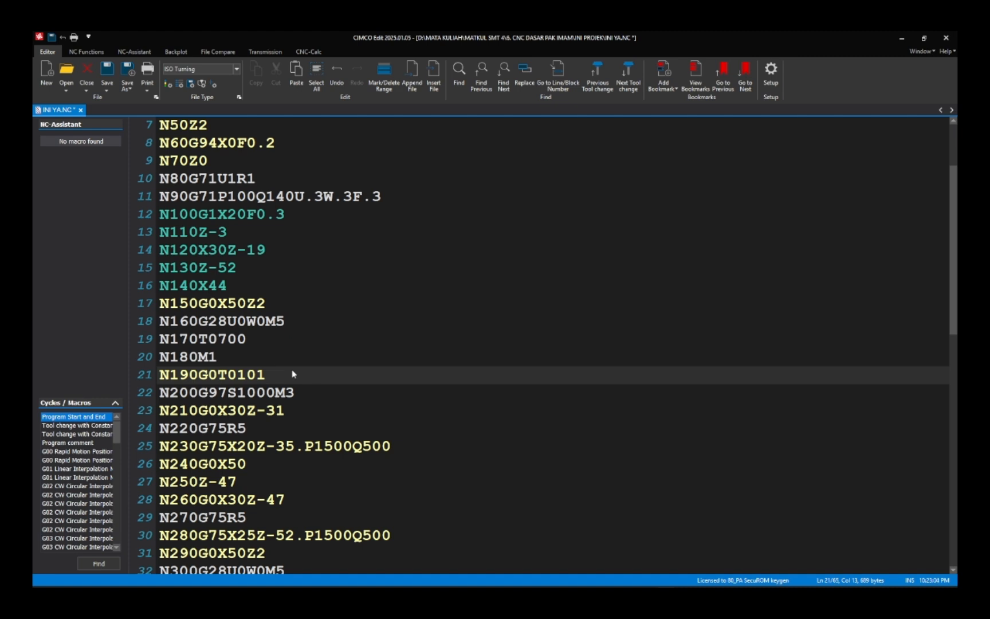
{"action": "type", "text": "ALUR)"}
{"action": "key", "text": "Left"}
{"action": "key", "text": "ctrl+Left"}
{"action": "type", "text": "("}
Add the comment (ROUGHING) at the end of the N20 tool-call block for T0707.
{"action": "key", "text": "Up"}
{"action": "key", "text": "Up"}
{"action": "key", "text": "Up"}
{"action": "key", "text": "Up"}
{"action": "key", "text": "Up"}
{"action": "key", "text": "Up"}
{"action": "key", "text": "Up"}
{"action": "key", "text": "Up"}
{"action": "key", "text": "Up"}
{"action": "key", "text": "Up"}
{"action": "key", "text": "Up"}
{"action": "key", "text": "Up"}
{"action": "key", "text": "Up"}
{"action": "key", "text": "Up"}
{"action": "key", "text": "Up"}
{"action": "key", "text": "Up"}
{"action": "key", "text": "Up"}
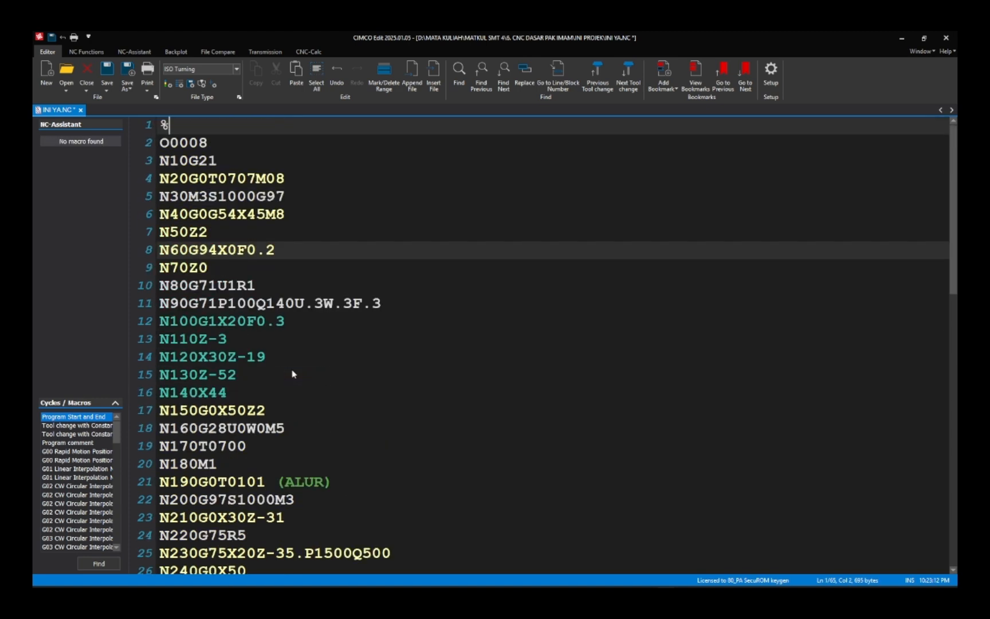
{"action": "key", "text": "End"}
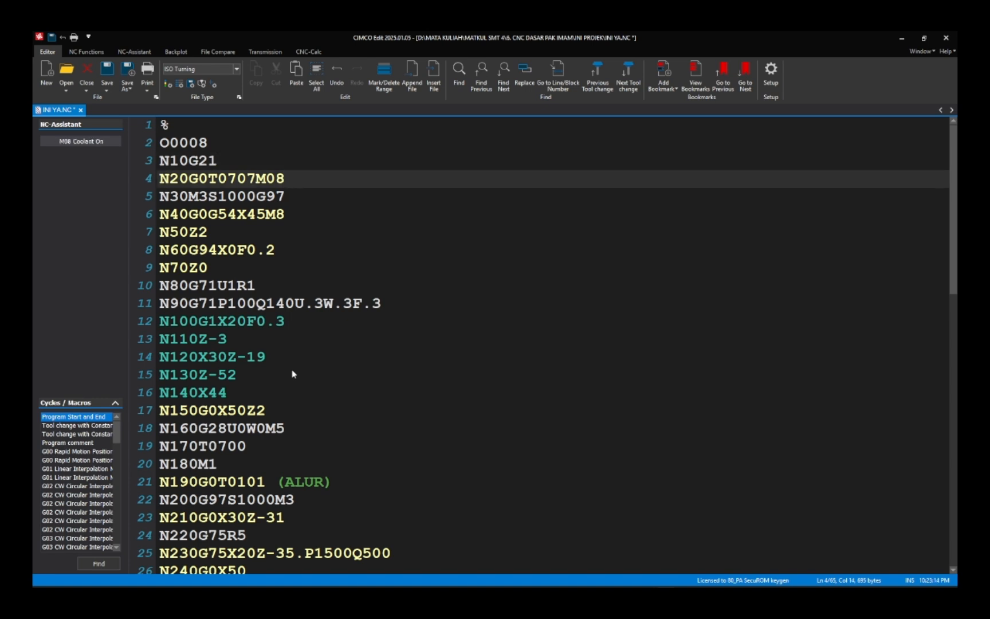
{"action": "type", "text": "(ROUGHING"}
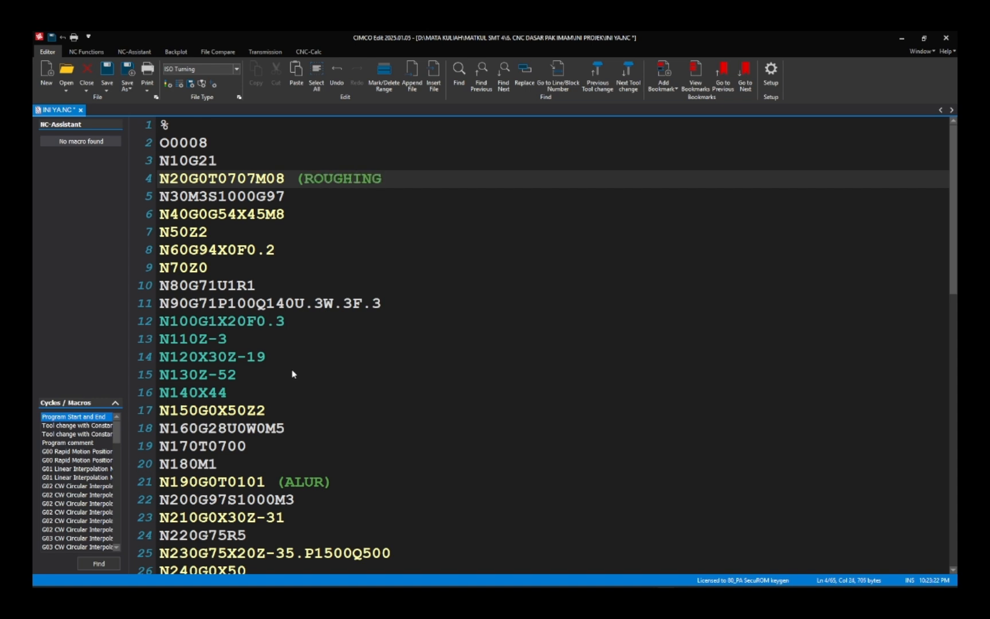
{"action": "type", "text": ")"}
Go through the program from the roughing section to the end of the grooving moves at block N290.
{"action": "key", "text": "Down"}
{"action": "key", "text": "Down"}
{"action": "key", "text": "Down"}
{"action": "key", "text": "Down"}
{"action": "key", "text": "Down"}
{"action": "key", "text": "Down"}
{"action": "key", "text": "Down"}
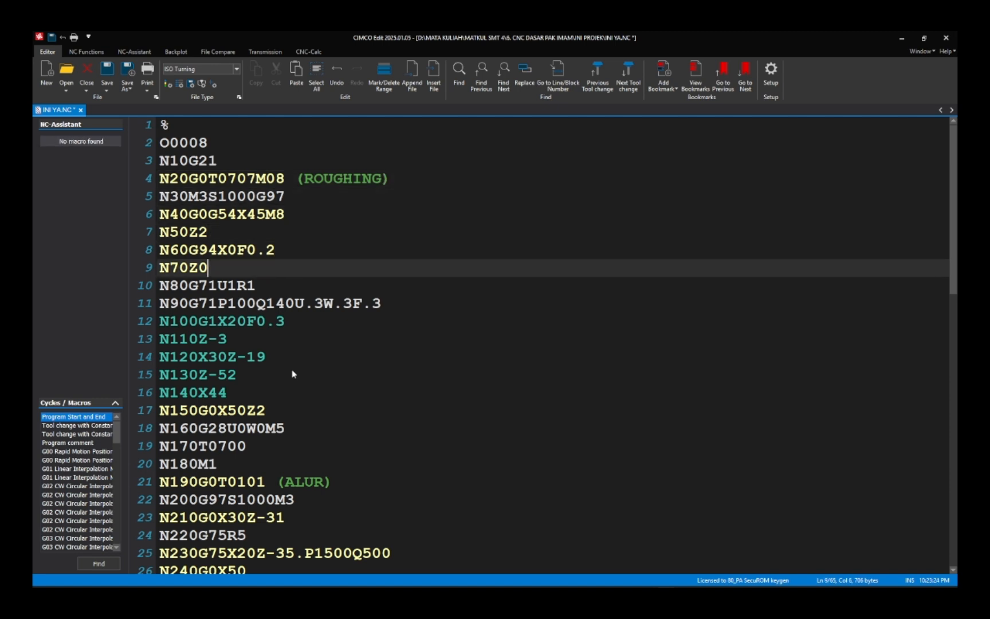
{"action": "key", "text": "Down"}
{"action": "key", "text": "Down"}
{"action": "key", "text": "Down"}
{"action": "key", "text": "Down"}
{"action": "key", "text": "Down"}
{"action": "key", "text": "Down"}
{"action": "key", "text": "Down"}
{"action": "key", "text": "Down"}
{"action": "key", "text": "Down"}
{"action": "key", "text": "Down"}
{"action": "key", "text": "Down"}
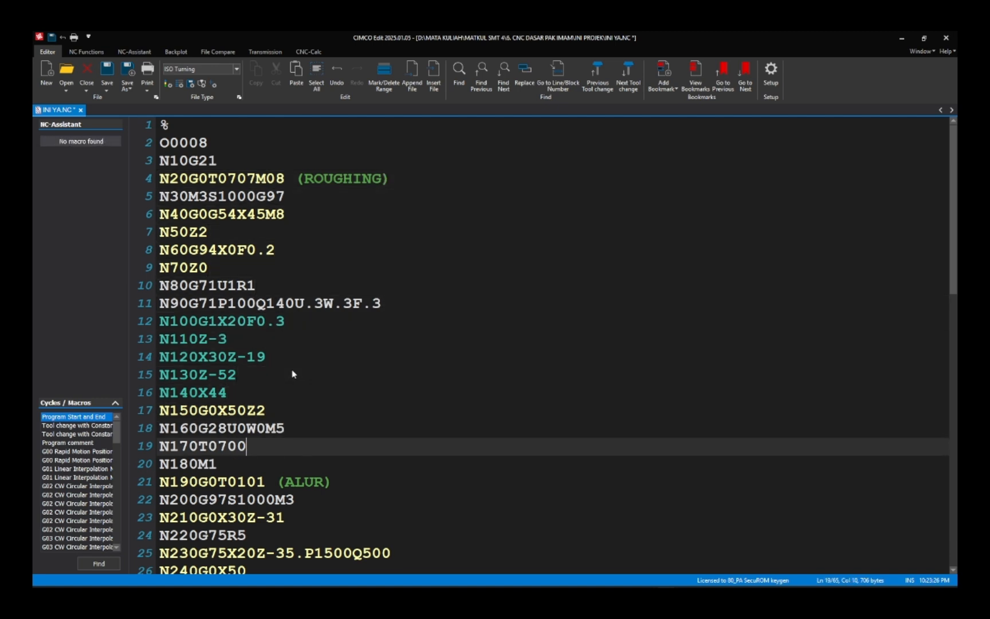
{"action": "key", "text": "Down"}
{"action": "key", "text": "Down"}
{"action": "key", "text": "Down"}
{"action": "key", "text": "Down"}
{"action": "key", "text": "Down"}
{"action": "key", "text": "Down"}
{"action": "key", "text": "Down"}
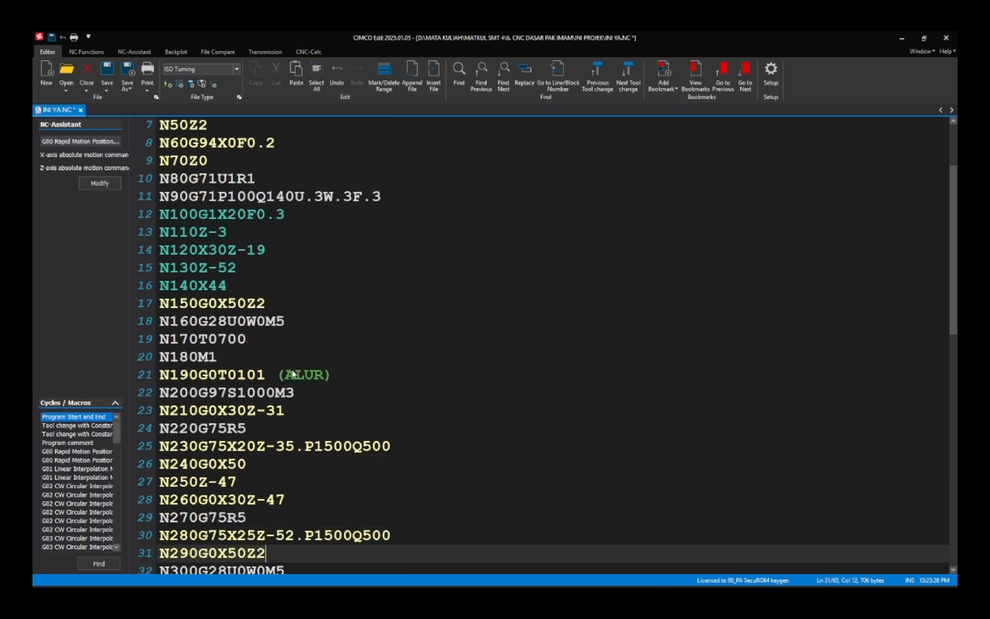
Examine the first grooving cycle and the repositioning moves in blocks N200 to N260.
{"action": "key", "text": "Up"}
{"action": "key", "text": "Up"}
{"action": "key", "text": "Up"}
{"action": "key", "text": "Up"}
{"action": "key", "text": "Up"}
{"action": "key", "text": "Up"}
{"action": "key", "text": "Down"}
{"action": "key", "text": "Down"}
{"action": "key", "text": "Down"}
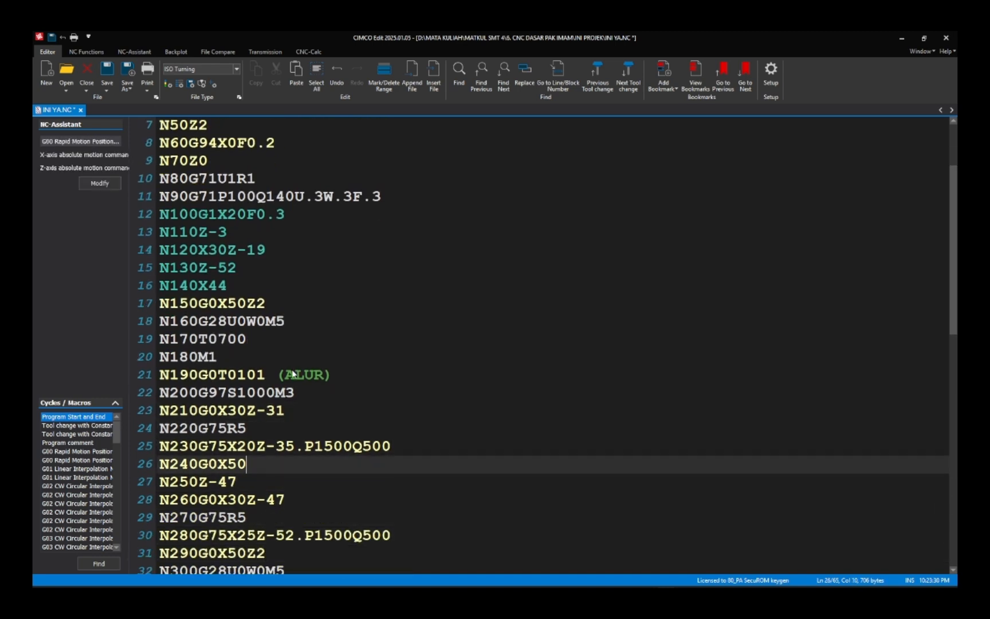
{"action": "key", "text": "Up"}
{"action": "key", "text": "Down"}
{"action": "key", "text": "Down"}
{"action": "key", "text": "Up"}
{"action": "key", "text": "Up"}
{"action": "key", "text": "Up"}
{"action": "key", "text": "Up"}
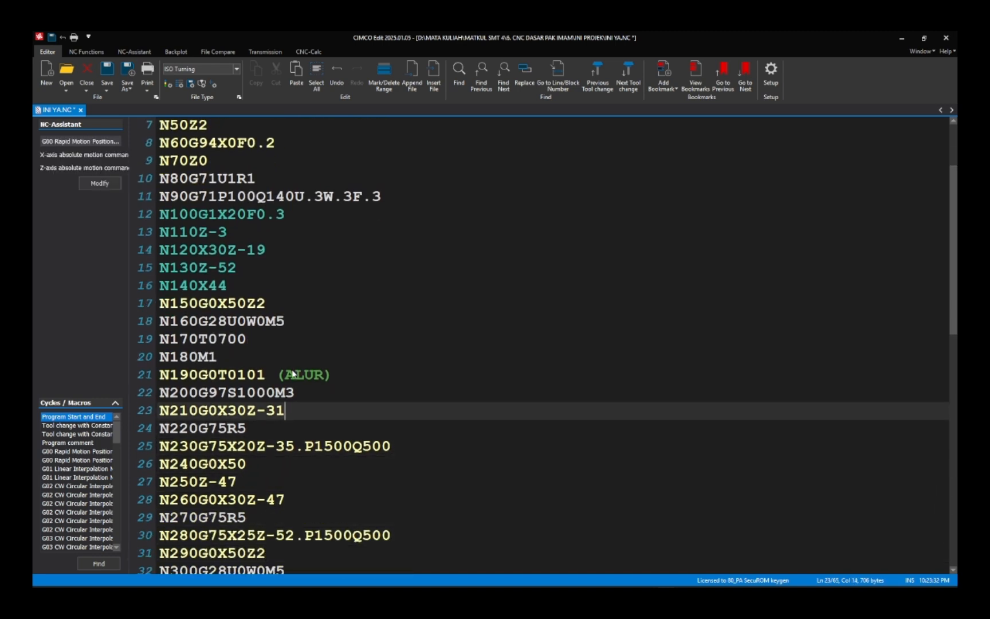
{"action": "key", "text": "Up"}
{"action": "key", "text": "Down"}
{"action": "key", "text": "Down"}
{"action": "key", "text": "Down"}
{"action": "key", "text": "Down"}
{"action": "key", "text": "Down"}
{"action": "key", "text": "Down"}
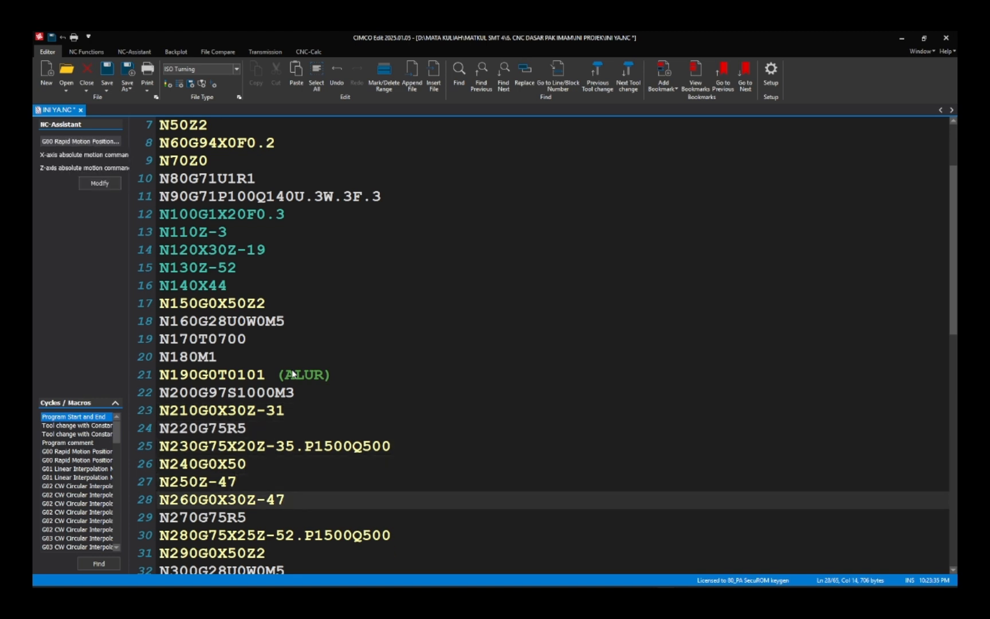
Examine the second grooving cycle and the tool return and stop blocks from N270 to N320.
{"action": "key", "text": "Down"}
{"action": "key", "text": "Down"}
{"action": "key", "text": "Down"}
{"action": "key", "text": "Down"}
{"action": "key", "text": "Down"}
{"action": "key", "text": "Down"}
{"action": "key", "text": "Down"}
{"action": "key", "text": "Down"}
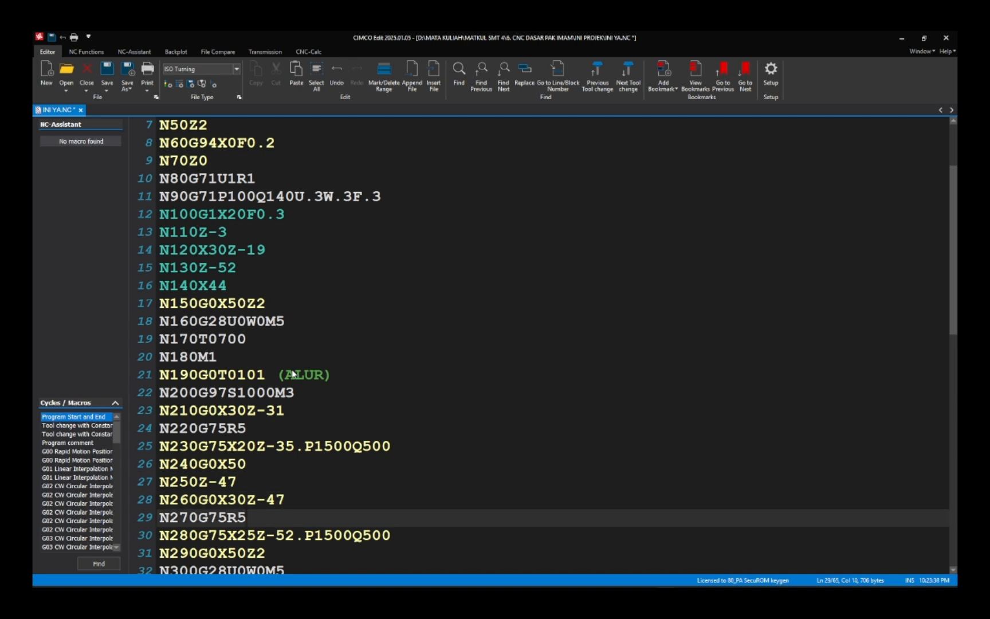
{"action": "key", "text": "Down"}
{"action": "key", "text": "Up"}
{"action": "key", "text": "Up"}
{"action": "key", "text": "Up"}
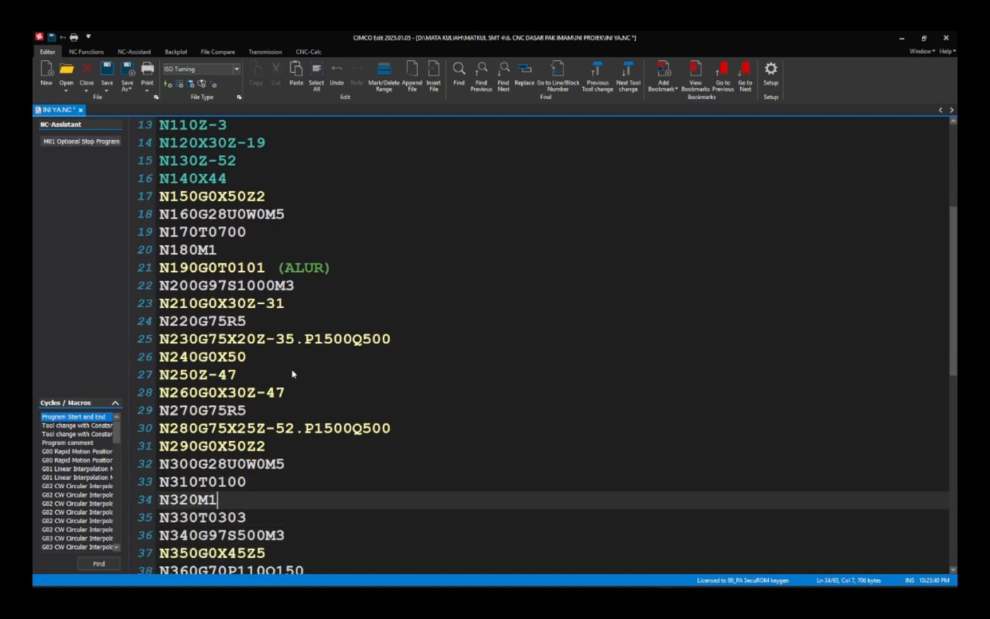
{"action": "key", "text": "Down"}
{"action": "key", "text": "Up"}
{"action": "key", "text": "Up"}
{"action": "key", "text": "Up"}
{"action": "key", "text": "Up"}
{"action": "key", "text": "Up"}
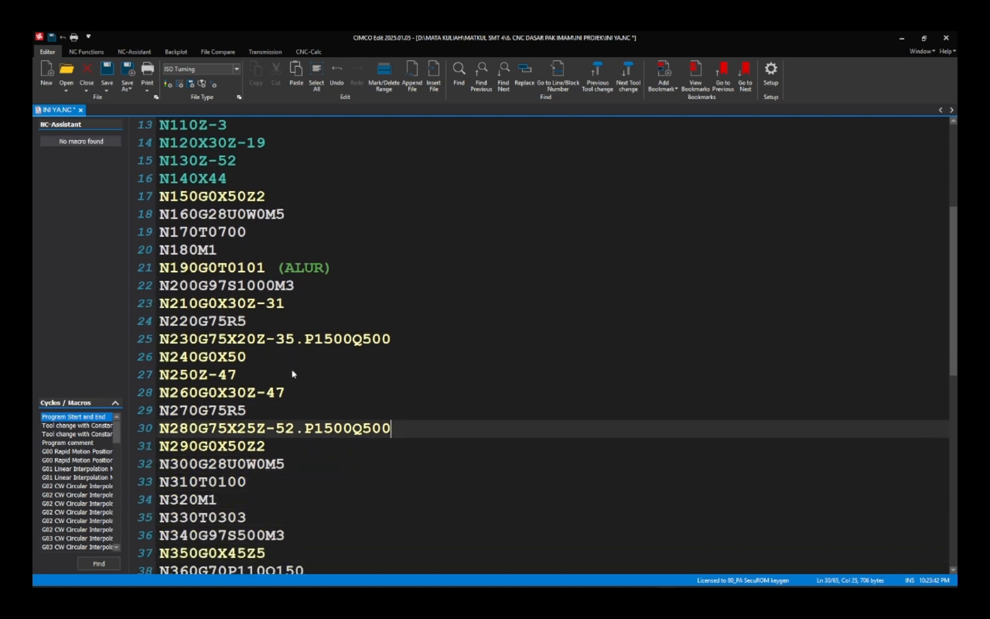
Select the grooving section from block N200 through block N310.
{"action": "left_click", "coordinate": [291, 345]}
{"action": "left_click", "coordinate": [260, 274]}
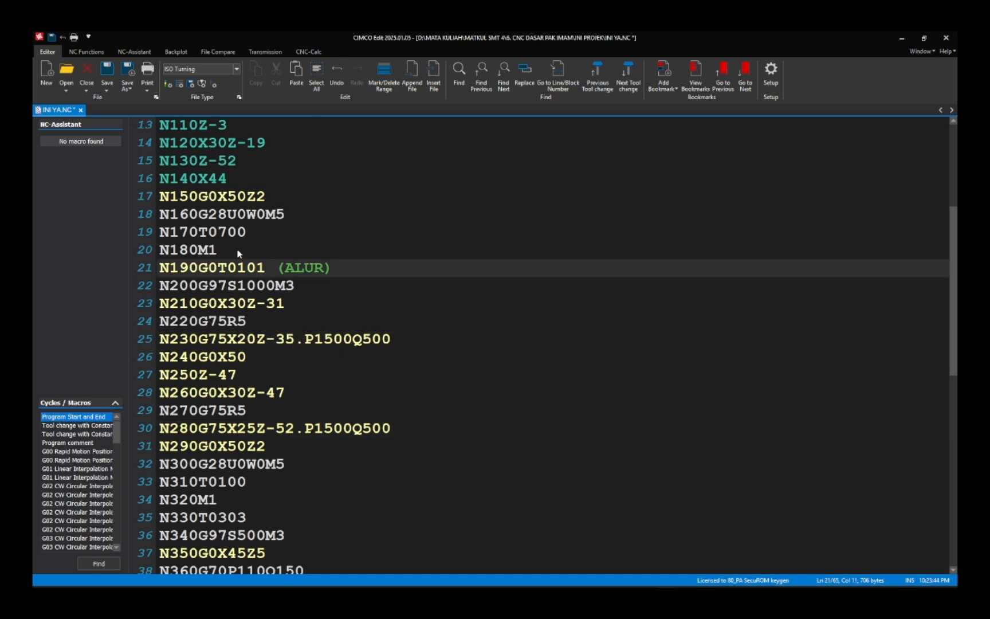
{"action": "left_click_drag", "start_coordinate": [160, 285], "coordinate": [318, 484]}
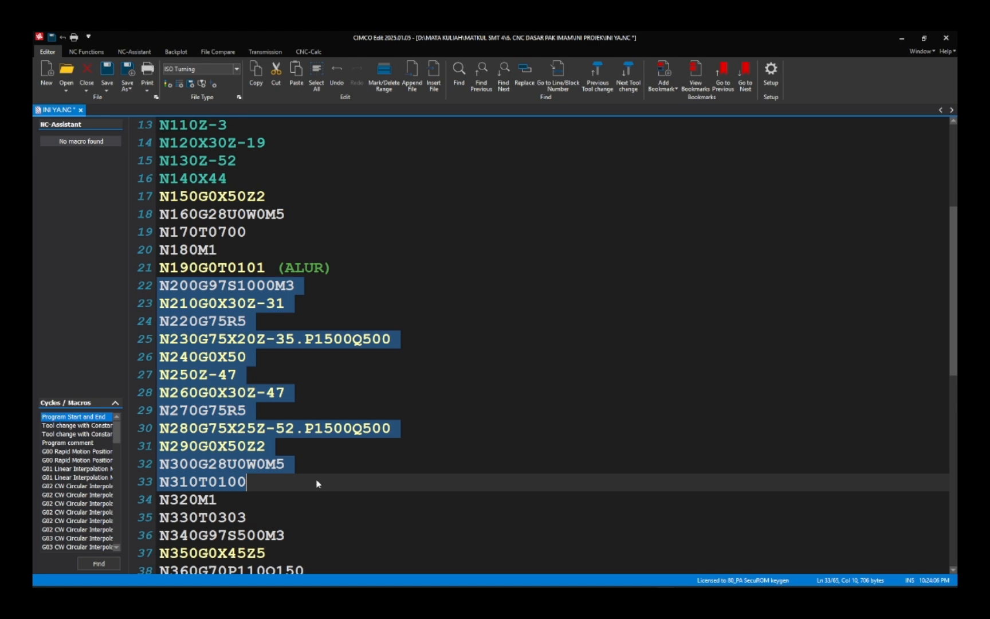
Label the tool call in block N330 with the comment (FINISHING).
{"action": "left_click", "coordinate": [317, 484]}
{"action": "scroll", "coordinate": [317, 484], "scroll_direction": "down", "scroll_amount": 4}
{"action": "scroll", "coordinate": [316, 484], "scroll_direction": "up", "scroll_amount": 4}
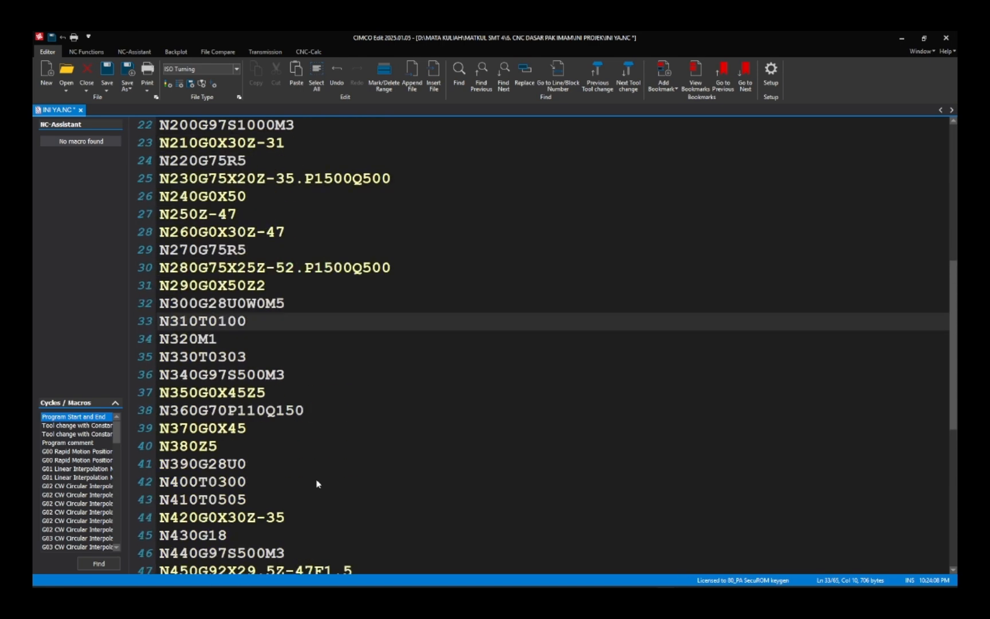
{"action": "scroll", "coordinate": [317, 484], "scroll_direction": "down", "scroll_amount": 2}
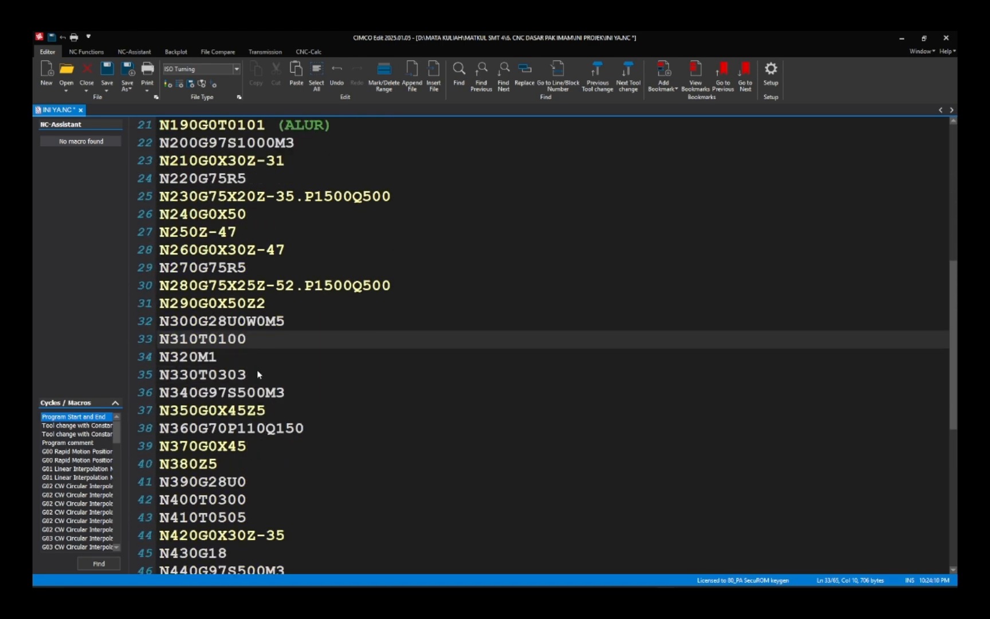
{"action": "left_click", "coordinate": [257, 375]}
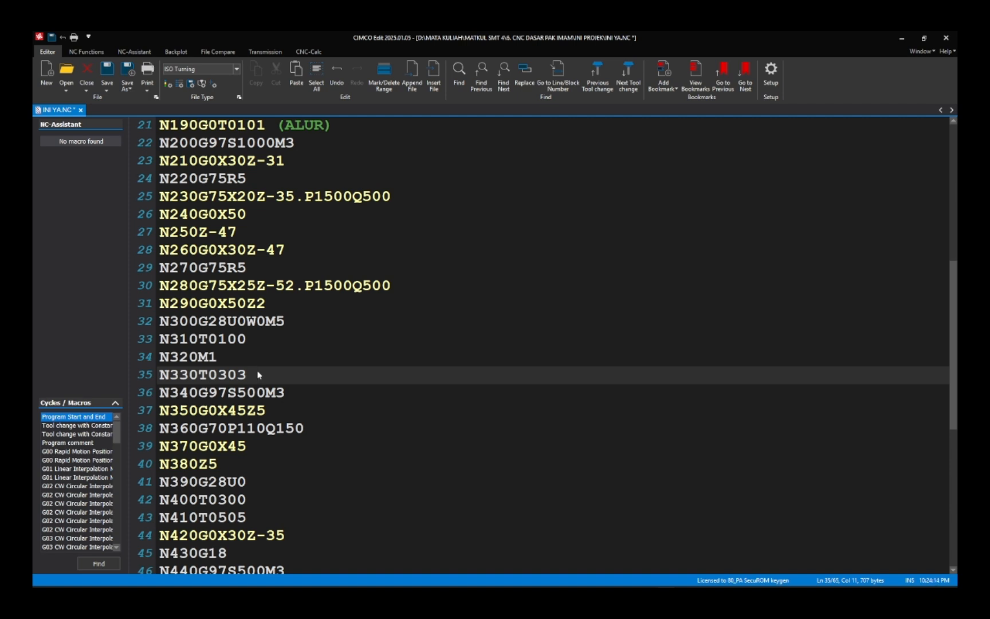
{"action": "type", "text": "()"}
{"action": "key", "text": "Left"}
{"action": "type", "text": "FINISHING"}
Go through the finishing section from block N340 to the tool cancel in block N400.
{"action": "key", "text": "Down"}
{"action": "key", "text": "Down"}
{"action": "key", "text": "Down"}
{"action": "key", "text": "Down"}
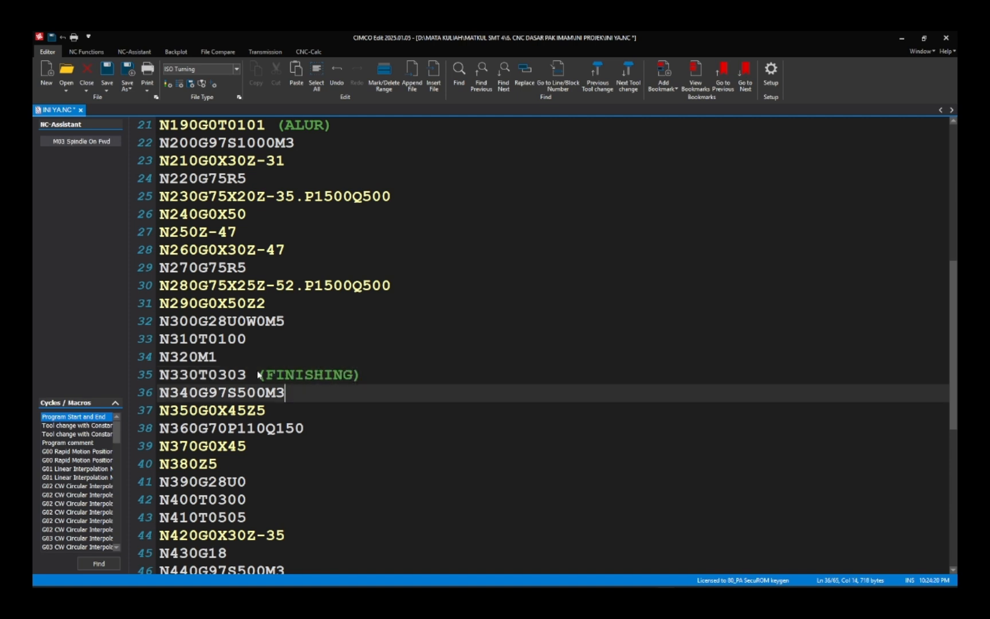
{"action": "key", "text": "Down"}
{"action": "key", "text": "Down"}
{"action": "key", "text": "Down"}
{"action": "key", "text": "Down"}
{"action": "key", "text": "Down"}
{"action": "key", "text": "Down"}
{"action": "key", "text": "Down"}
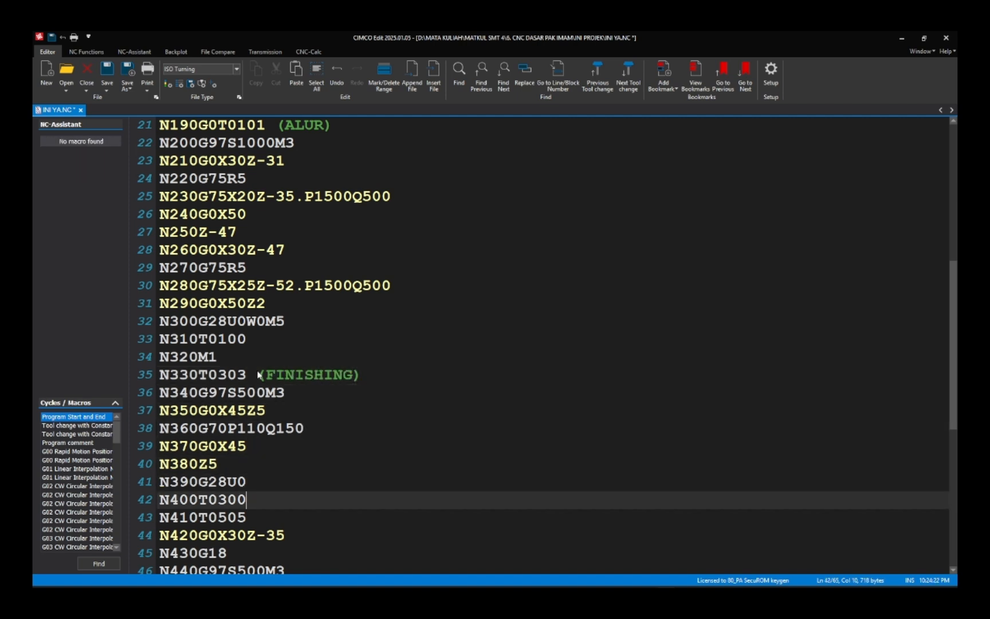
Examine the G70 finishing cycle in block N360 and its P110Q150 block range.
{"action": "key", "text": "End"}
{"action": "key", "text": "Up"}
{"action": "key", "text": "Up"}
{"action": "key", "text": "Up"}
{"action": "key", "text": "Up"}
{"action": "key", "text": "Up"}
{"action": "key", "text": "Up"}
{"action": "key", "text": "Up"}
{"action": "key", "text": "Up"}
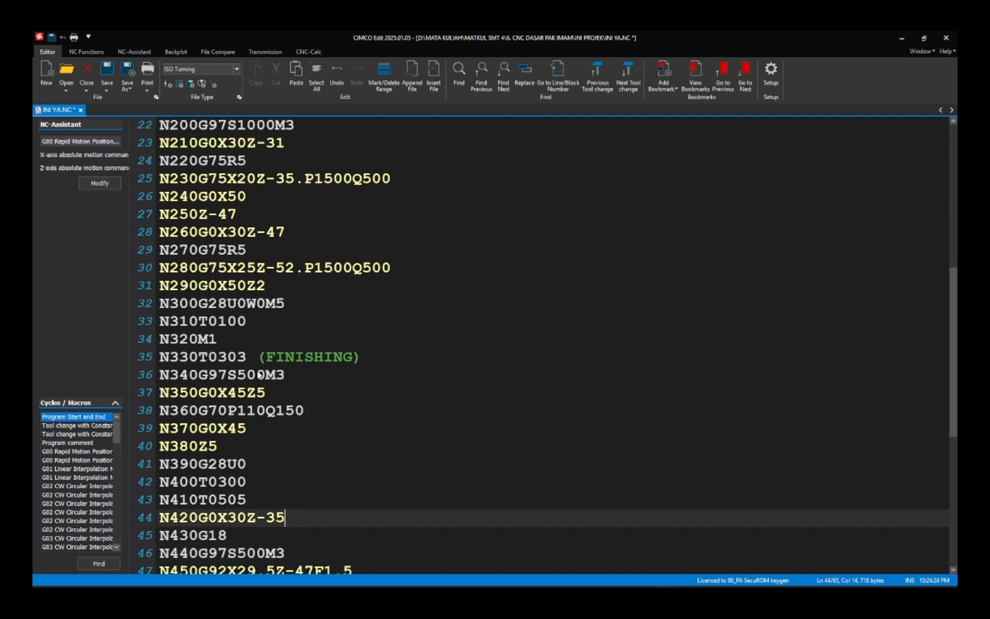
{"action": "key", "text": "End"}
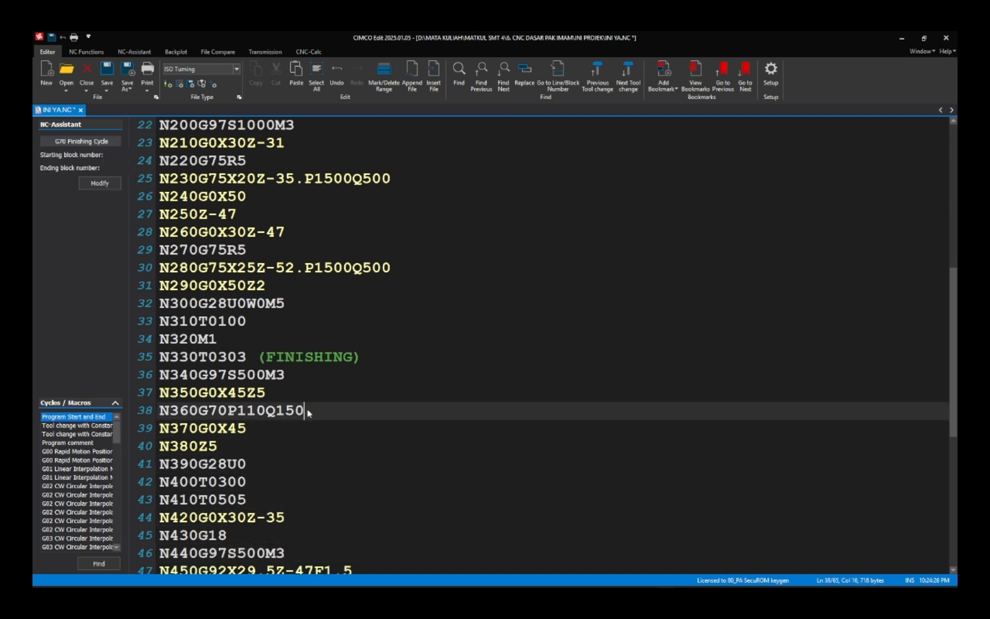
{"action": "left_click_drag", "start_coordinate": [308, 412], "coordinate": [228, 412]}
{"action": "left_click", "coordinate": [298, 446]}
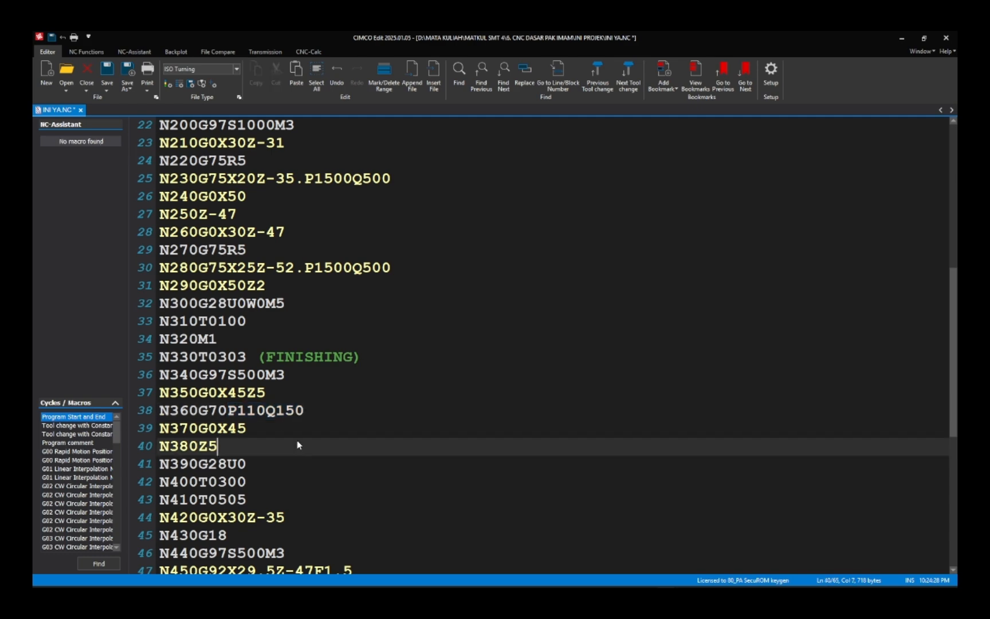
Label the tool call in block N410 with the comment (ULIR).
{"action": "scroll", "coordinate": [298, 445], "scroll_direction": "down", "scroll_amount": 6}
{"action": "left_click", "coordinate": [269, 295]}
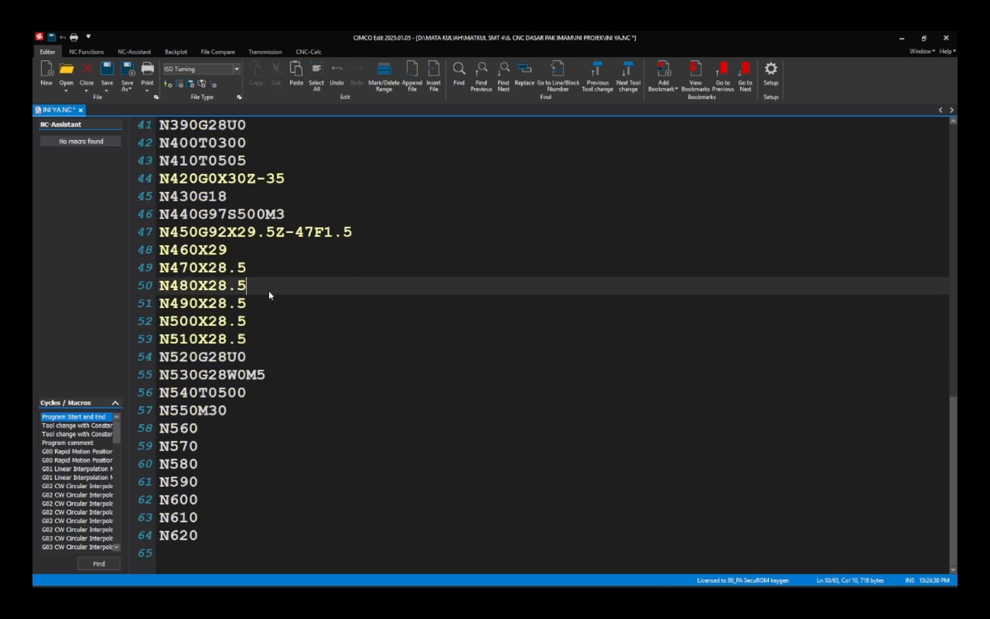
{"action": "left_click", "coordinate": [271, 247]}
{"action": "left_click", "coordinate": [266, 218]}
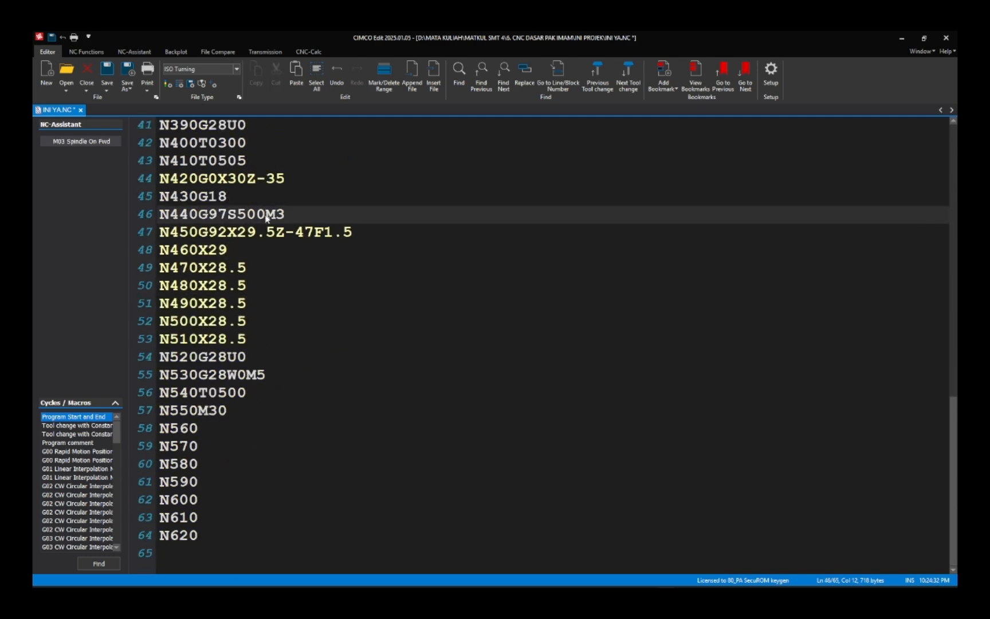
{"action": "left_click", "coordinate": [253, 185]}
{"action": "left_click", "coordinate": [267, 160]}
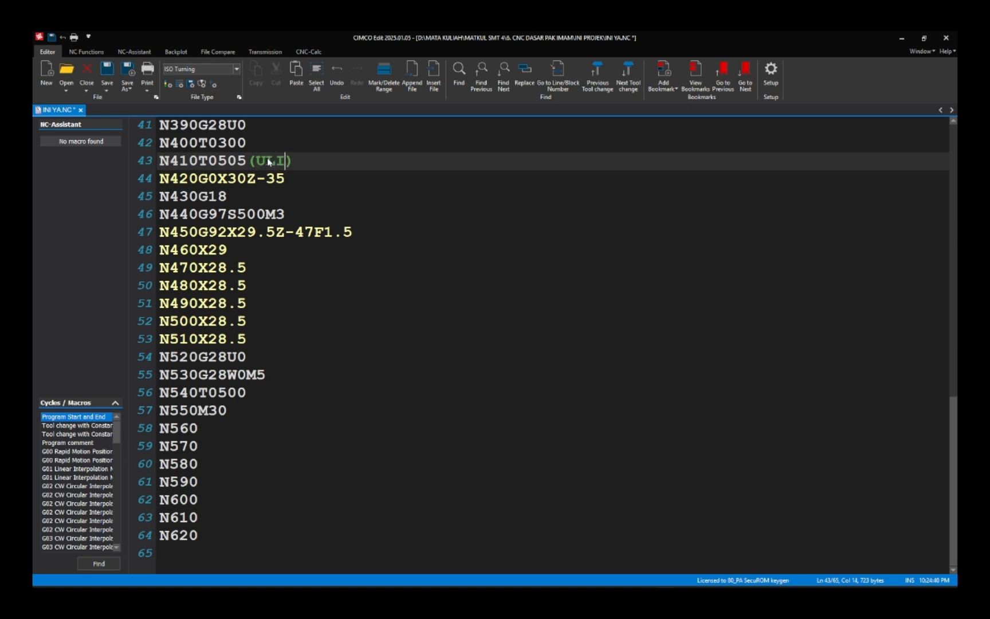
Go through the threading section from block N420 to the last pass in block N510.
{"action": "key", "text": "Down"}
{"action": "key", "text": "Down"}
{"action": "key", "text": "Down"}
{"action": "key", "text": "Down"}
{"action": "key", "text": "Down"}
{"action": "key", "text": "Down"}
{"action": "key", "text": "Down"}
{"action": "key", "text": "Down"}
{"action": "key", "text": "Down"}
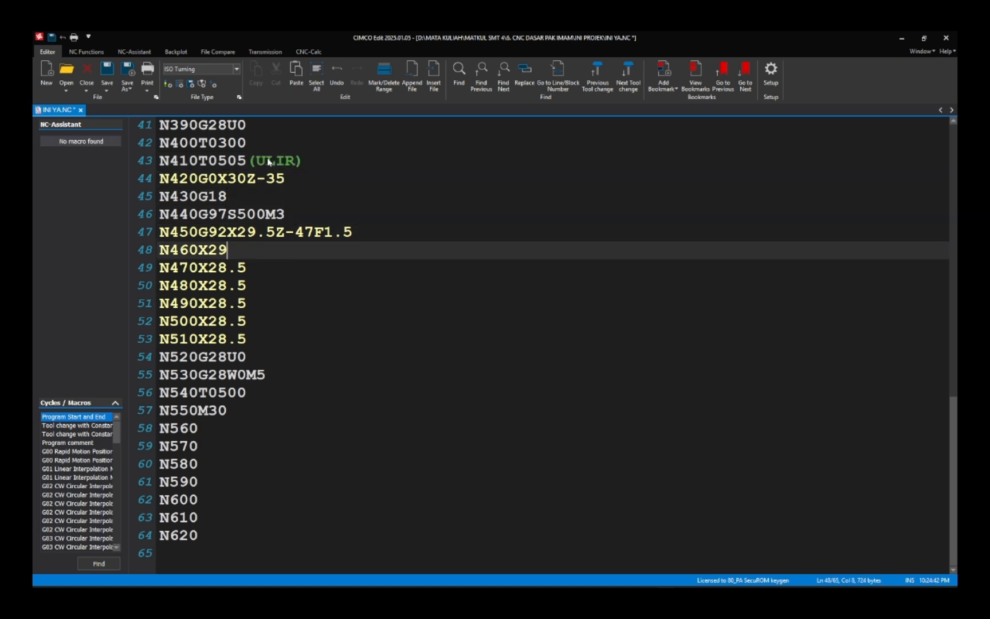
{"action": "key", "text": "Down"}
{"action": "key", "text": "Down"}
{"action": "key", "text": "Up"}
{"action": "key", "text": "Up"}
{"action": "key", "text": "Up"}
{"action": "key", "text": "Up"}
{"action": "key", "text": "Up"}
{"action": "key", "text": "Up"}
{"action": "key", "text": "Up"}
{"action": "key", "text": "Up"}
{"action": "key", "text": "Up"}
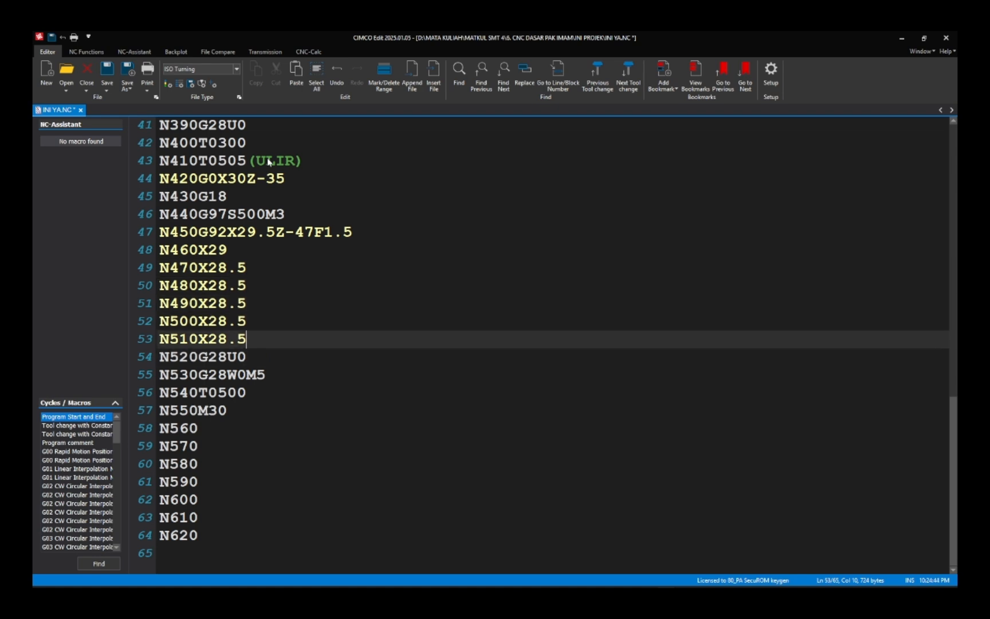
Go over the threading passes again and select the repeated X28.5 passes from block N470 through N510.
{"action": "key", "text": "Down"}
{"action": "key", "text": "Down"}
{"action": "key", "text": "Down"}
{"action": "key", "text": "Down"}
{"action": "key", "text": "Down"}
{"action": "key", "text": "Down"}
{"action": "key", "text": "Down"}
{"action": "key", "text": "Down"}
{"action": "left_click_drag", "start_coordinate": [258, 333], "coordinate": [188, 277]}
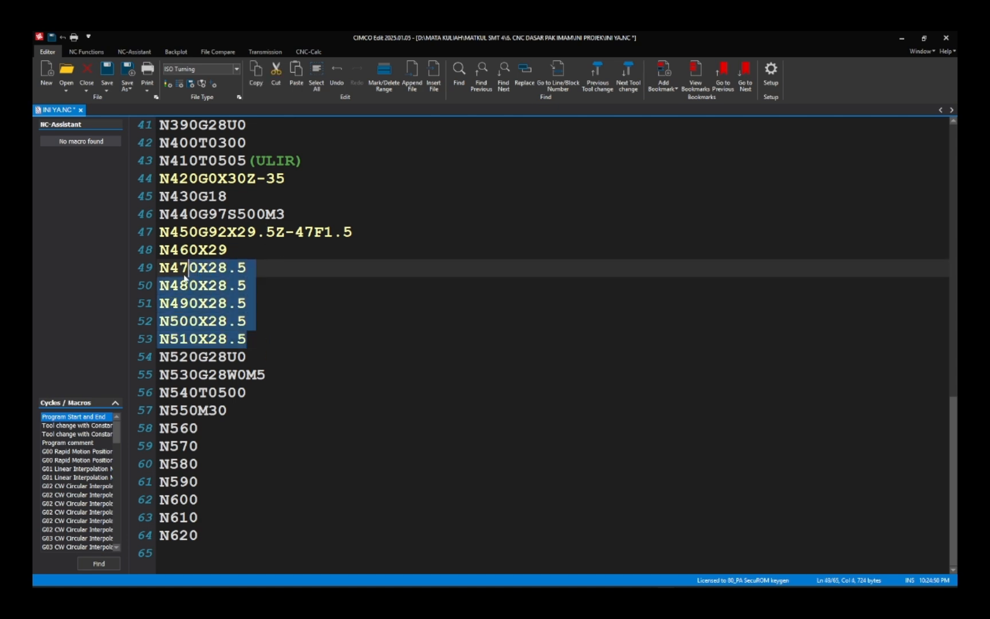
Examine the axis return, tool cancel and M30 program end in blocks N520 to N550.
{"action": "left_click", "coordinate": [265, 325]}
{"action": "left_click", "coordinate": [246, 358]}
{"action": "left_click", "coordinate": [267, 376]}
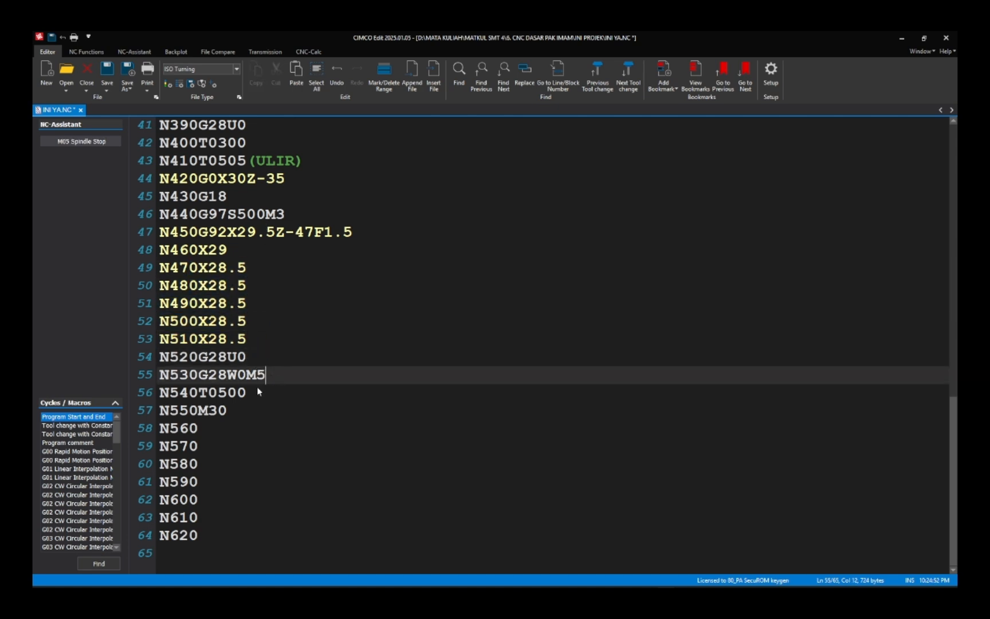
{"action": "left_click", "coordinate": [254, 395]}
{"action": "left_click", "coordinate": [229, 411]}
{"action": "left_click_drag", "start_coordinate": [206, 411], "coordinate": [228, 413]}
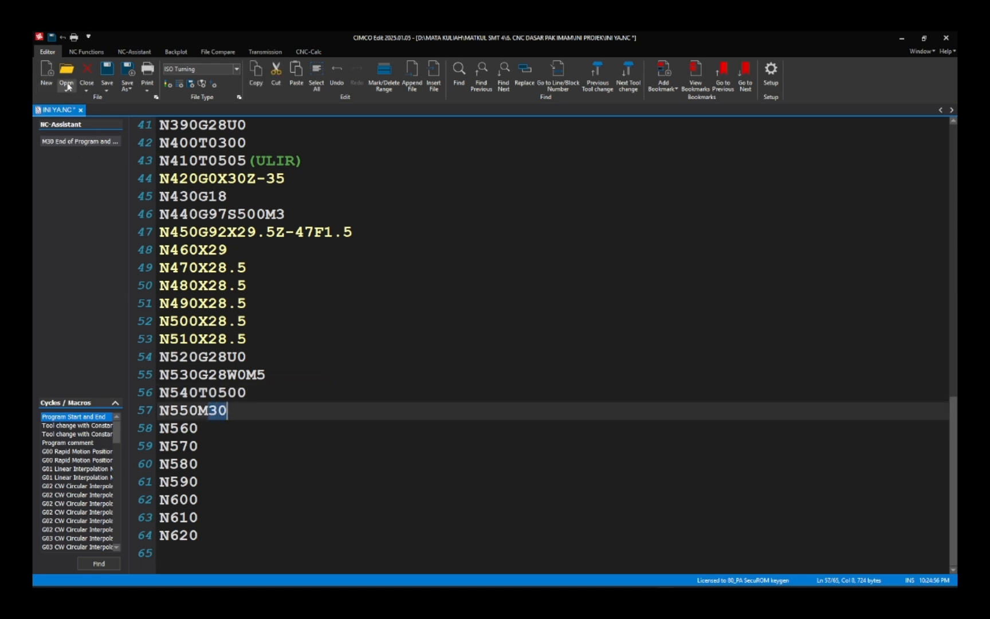
{"action": "left_click", "coordinate": [287, 404]}
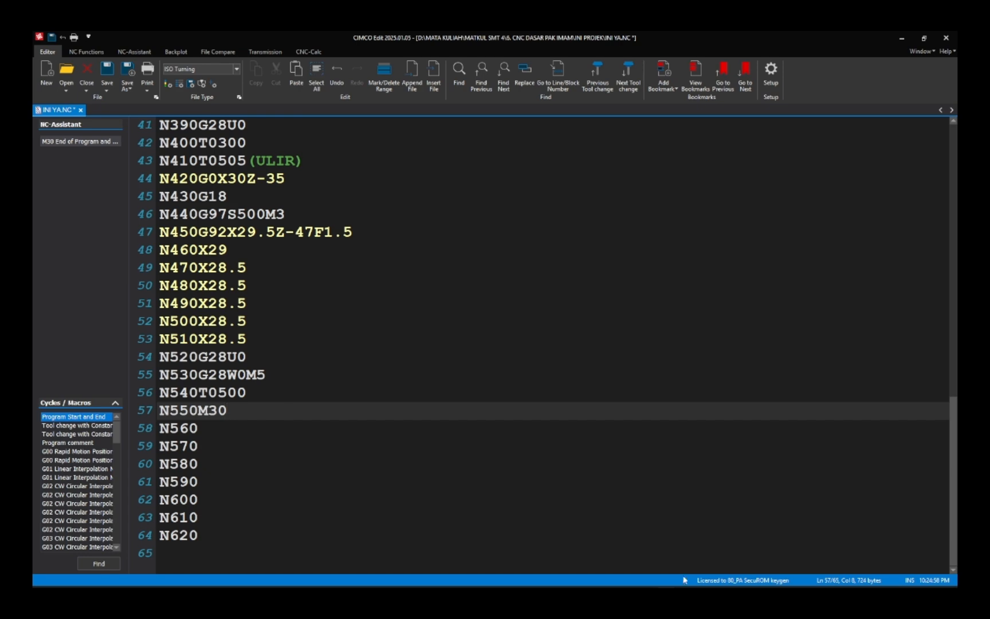
{"action": "scroll", "coordinate": [598, 422], "scroll_direction": "up", "scroll_amount": 13}
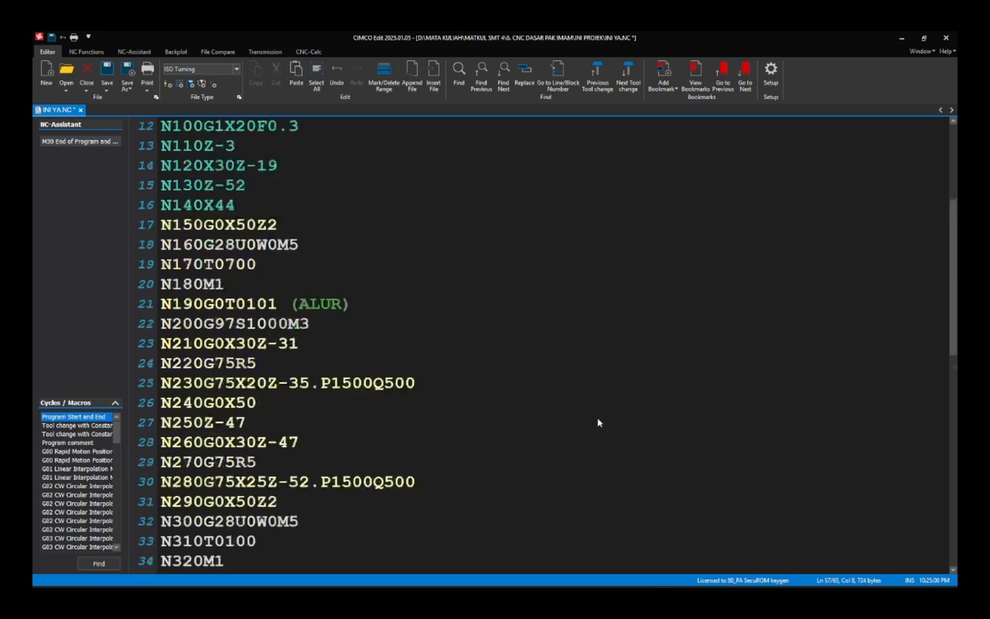
{"action": "scroll", "coordinate": [598, 422], "scroll_direction": "up", "scroll_amount": 3, "text": "ctrl"}
{"action": "scroll", "coordinate": [598, 422], "scroll_direction": "down", "scroll_amount": 3, "text": "ctrl"}
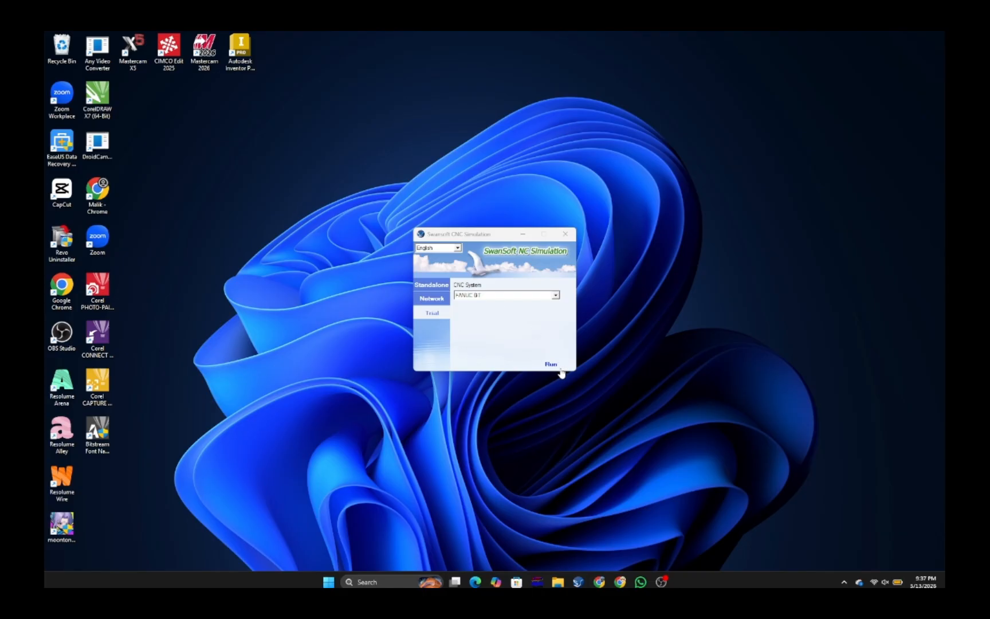
Switch to SwanSoft CNC Simulation and run the trial version with the FANUC 0iT control system.
{"action": "left_click", "coordinate": [509, 304]}
{"action": "left_click", "coordinate": [506, 295]}
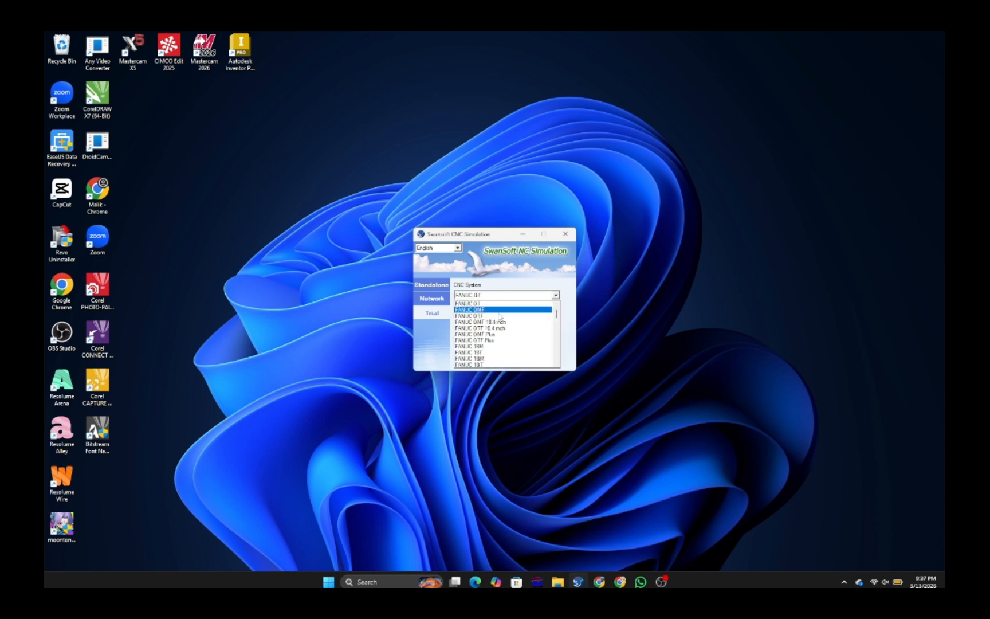
{"action": "left_click", "coordinate": [488, 303]}
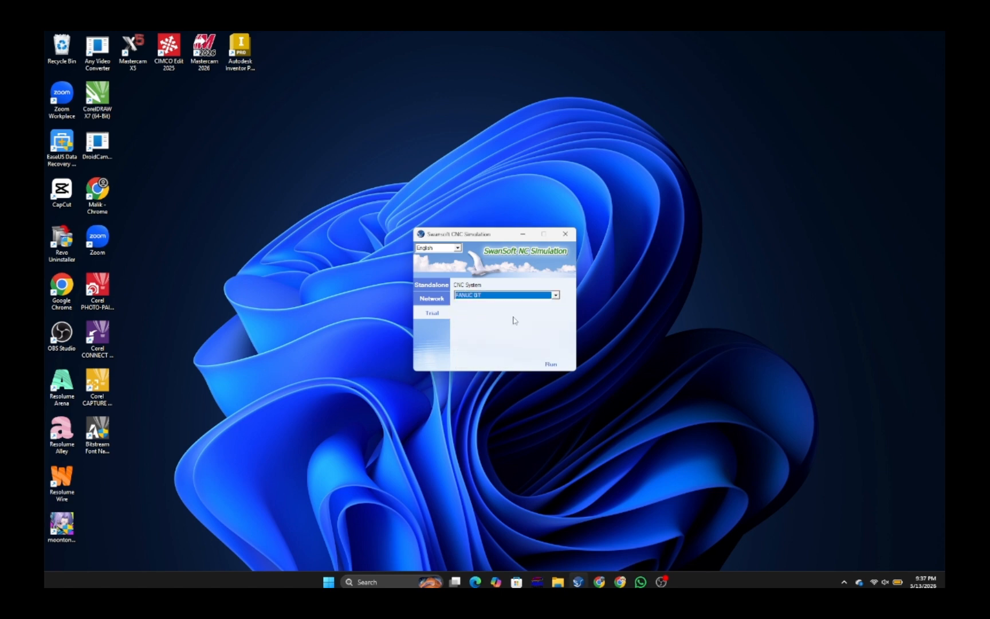
{"action": "left_click", "coordinate": [552, 366]}
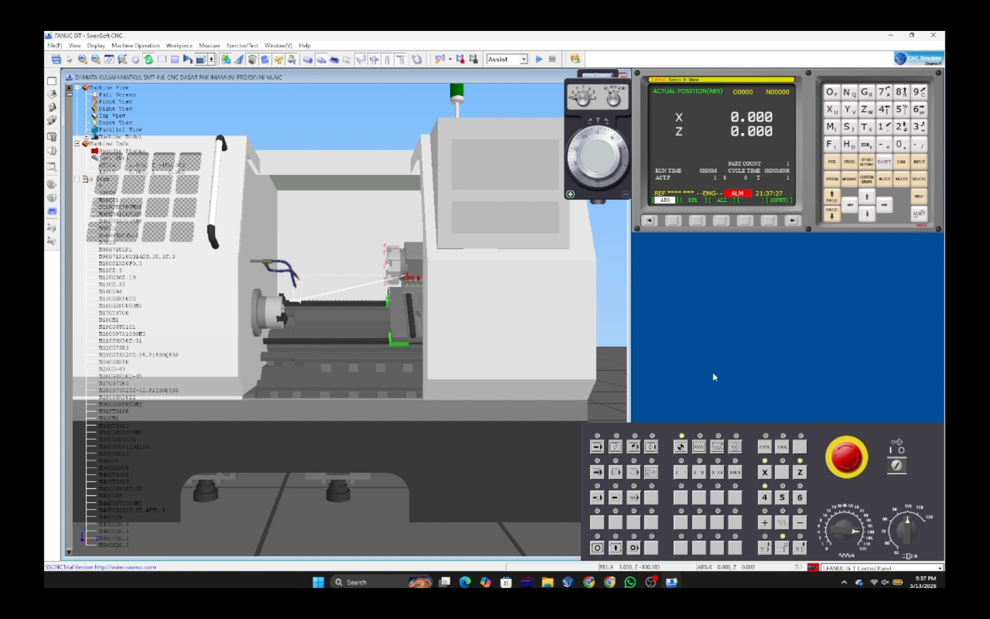
Power on the lathe control, release the emergency stop and home the X and Z axes.
{"action": "left_click", "coordinate": [898, 464]}
{"action": "left_click", "coordinate": [848, 457]}
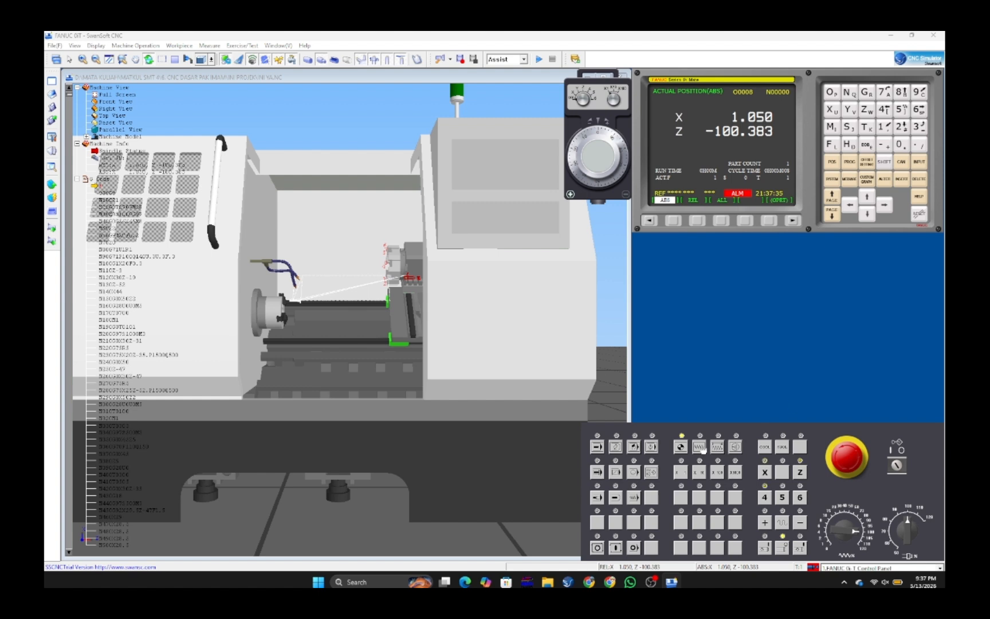
{"action": "left_click", "coordinate": [763, 474]}
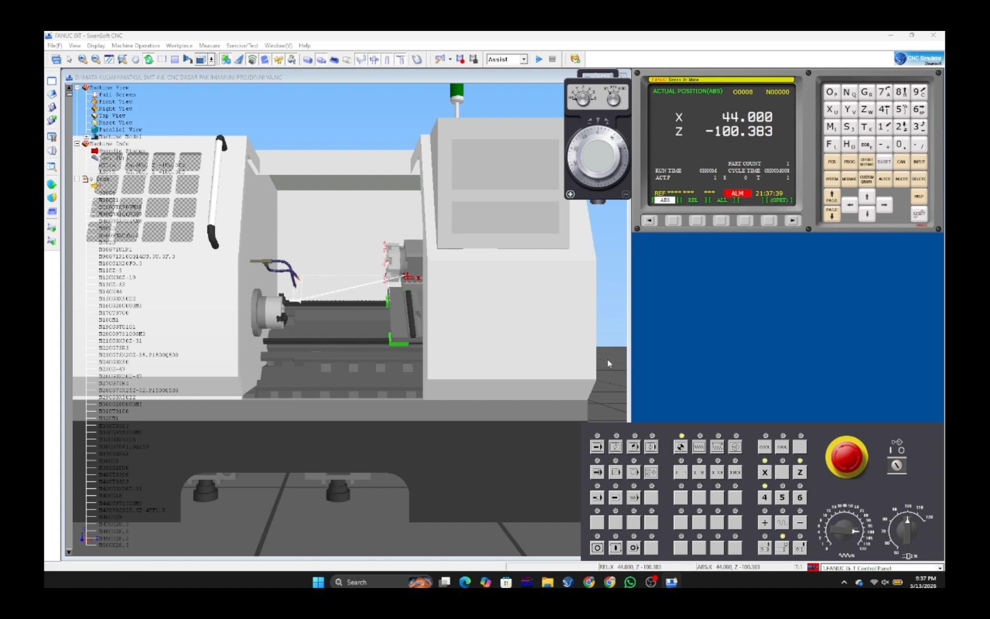
{"action": "left_click", "coordinate": [799, 473]}
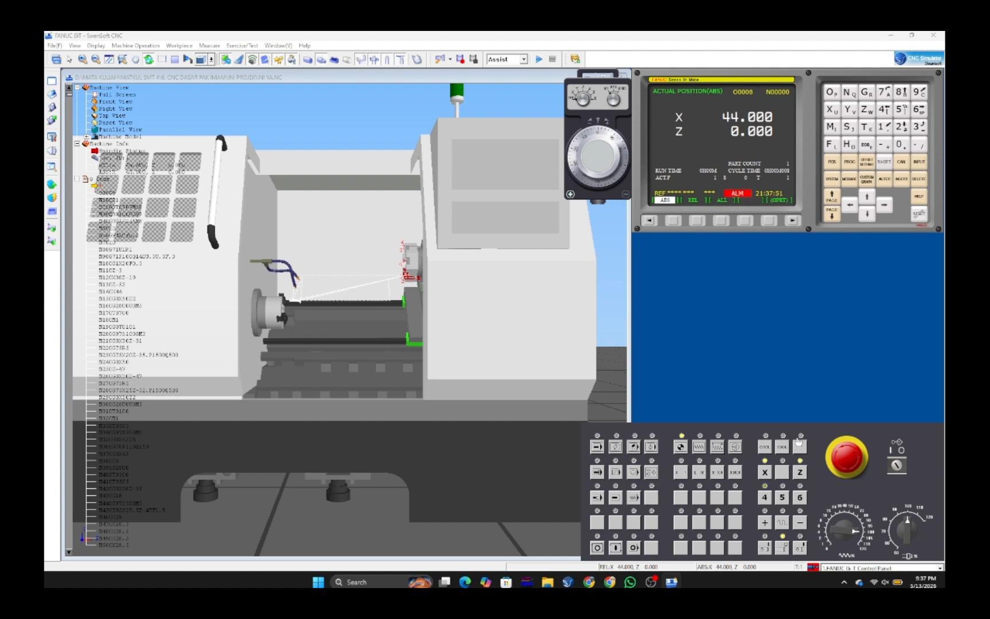
Open the tool geometry offsets and set the X and Z offsets of tool 001 to 0.
{"action": "left_click", "coordinate": [868, 168]}
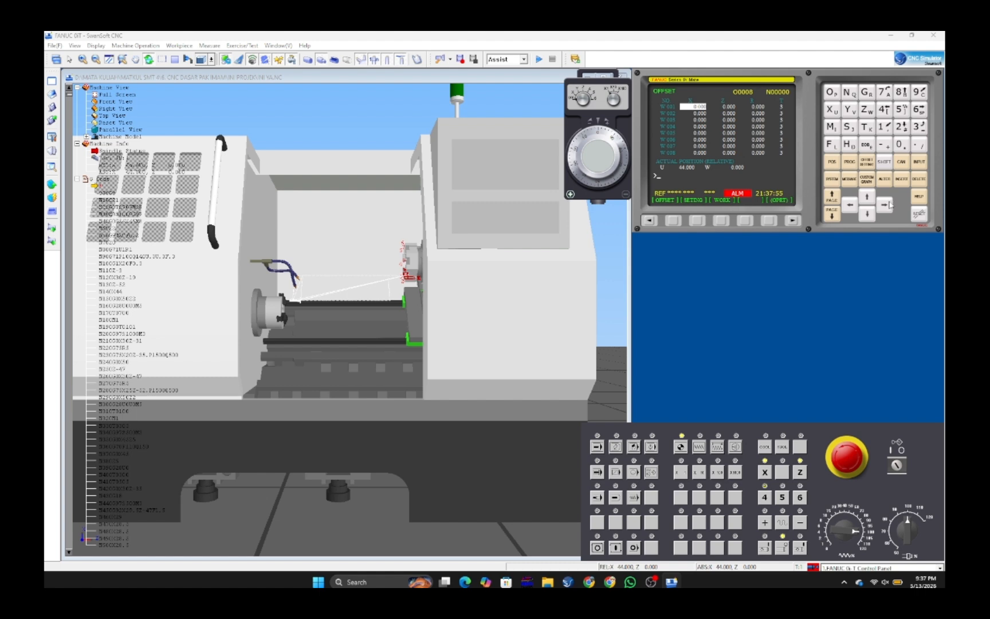
{"action": "left_click", "coordinate": [671, 224]}
{"action": "left_click", "coordinate": [699, 222]}
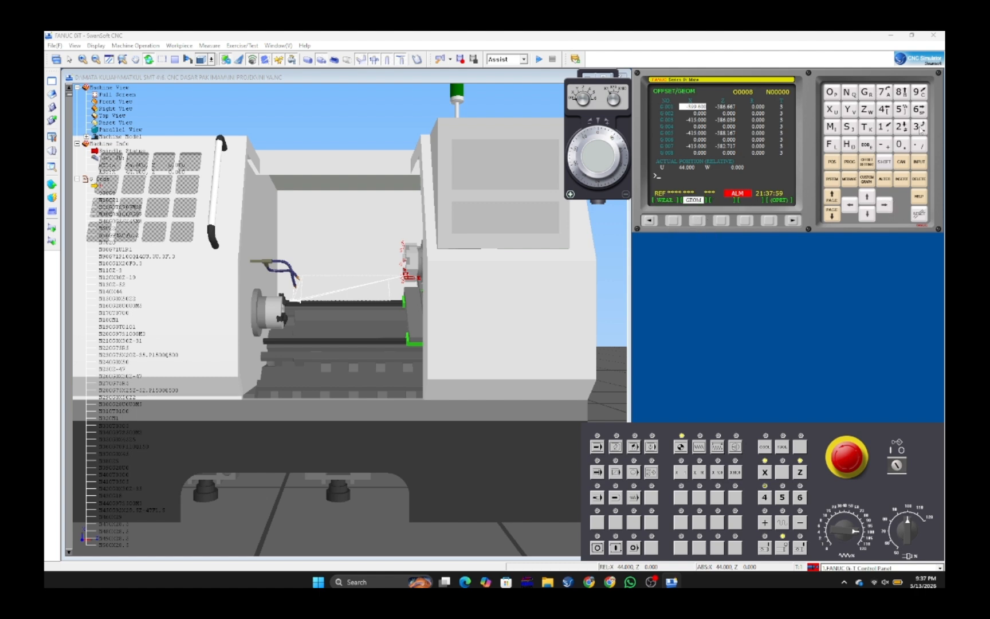
{"action": "left_click", "coordinate": [903, 146]}
{"action": "left_click", "coordinate": [919, 163]}
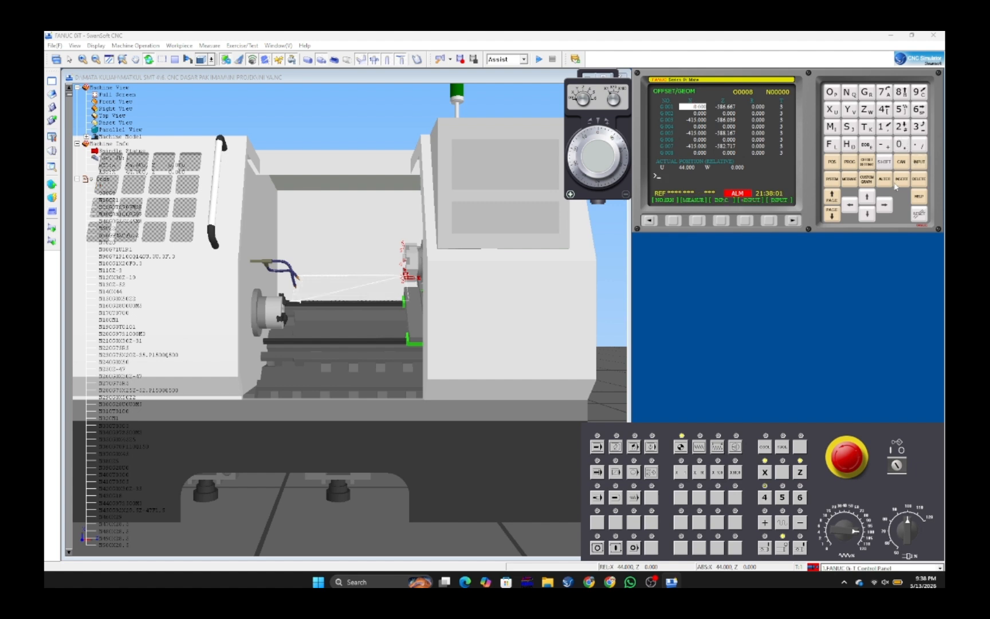
{"action": "left_click", "coordinate": [888, 206]}
{"action": "left_click", "coordinate": [919, 163]}
Set the Z and X geometry offsets of tool 003 to 0.
{"action": "left_click", "coordinate": [866, 214]}
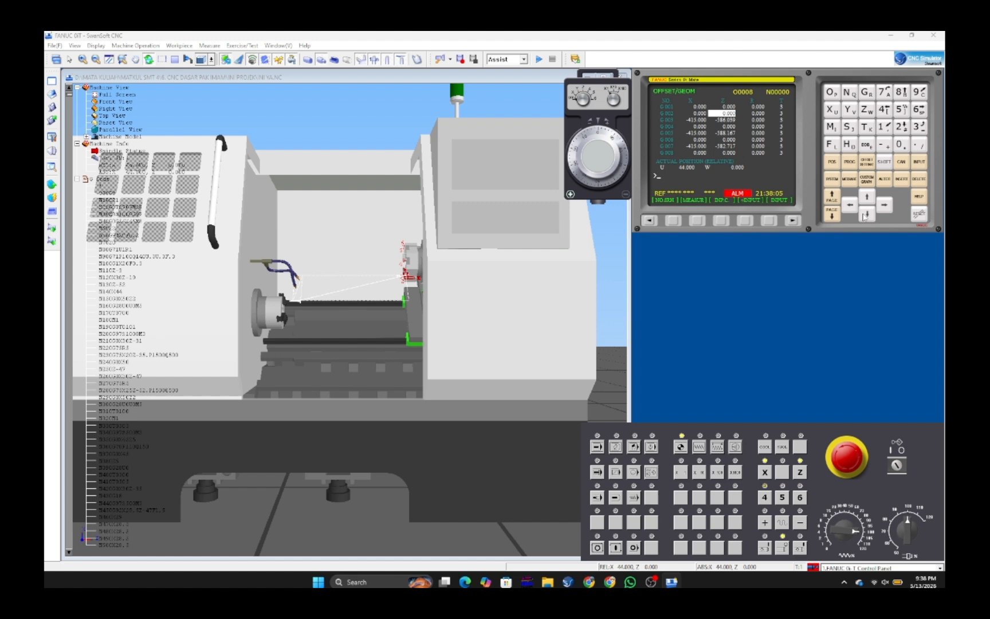
{"action": "left_click", "coordinate": [866, 214]}
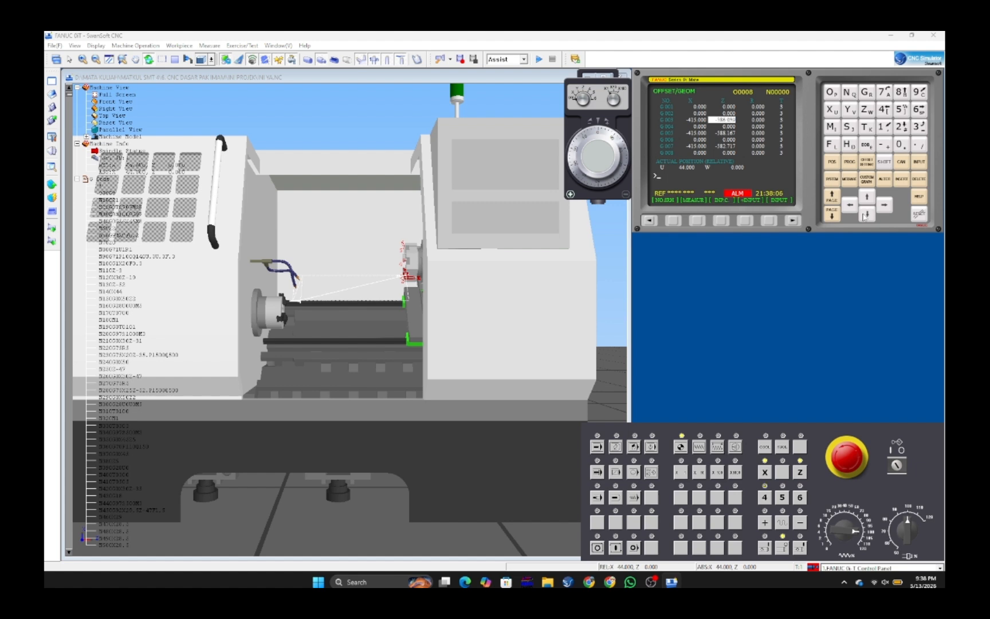
{"action": "left_click", "coordinate": [900, 145]}
{"action": "left_click", "coordinate": [918, 162]}
{"action": "left_click", "coordinate": [850, 205]}
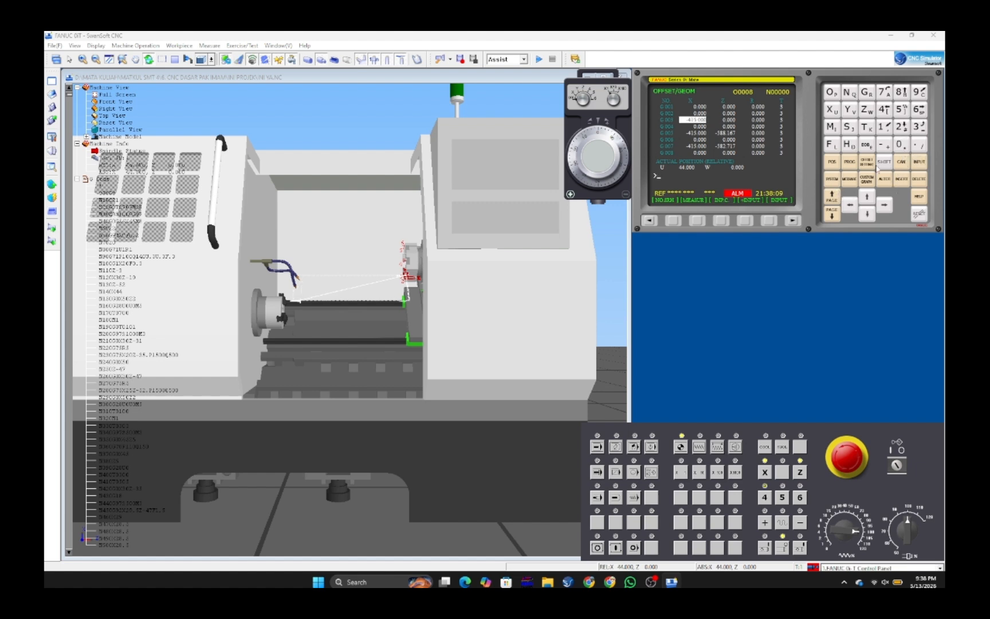
{"action": "left_click", "coordinate": [900, 145]}
{"action": "left_click", "coordinate": [919, 161]}
Set the X and Z geometry offsets of tool 005 to 0.
{"action": "left_click", "coordinate": [867, 214]}
{"action": "left_click", "coordinate": [868, 214]}
{"action": "left_click", "coordinate": [900, 144]}
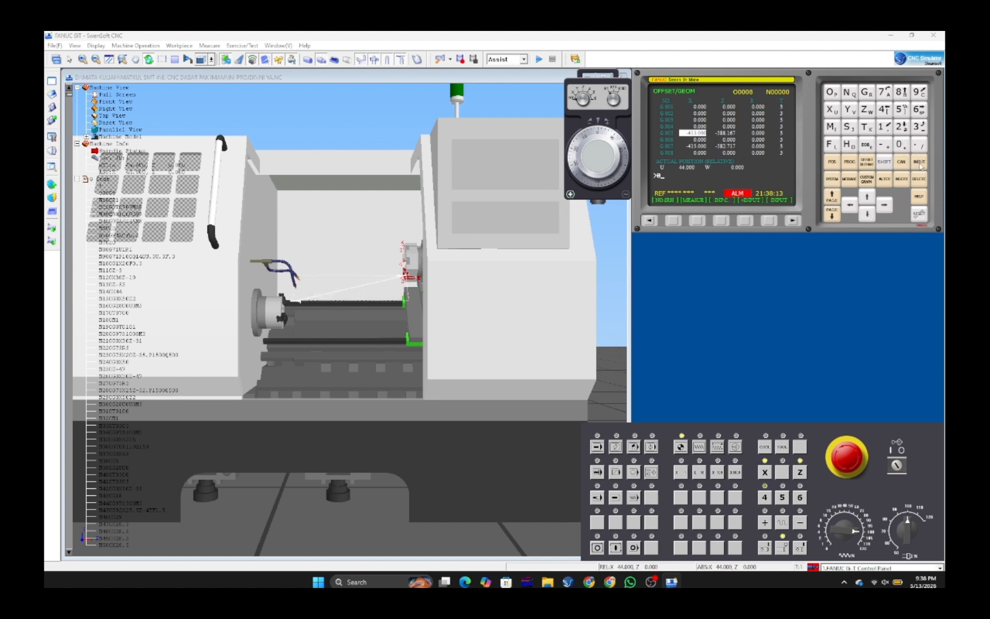
{"action": "left_click", "coordinate": [919, 162]}
{"action": "left_click", "coordinate": [885, 204]}
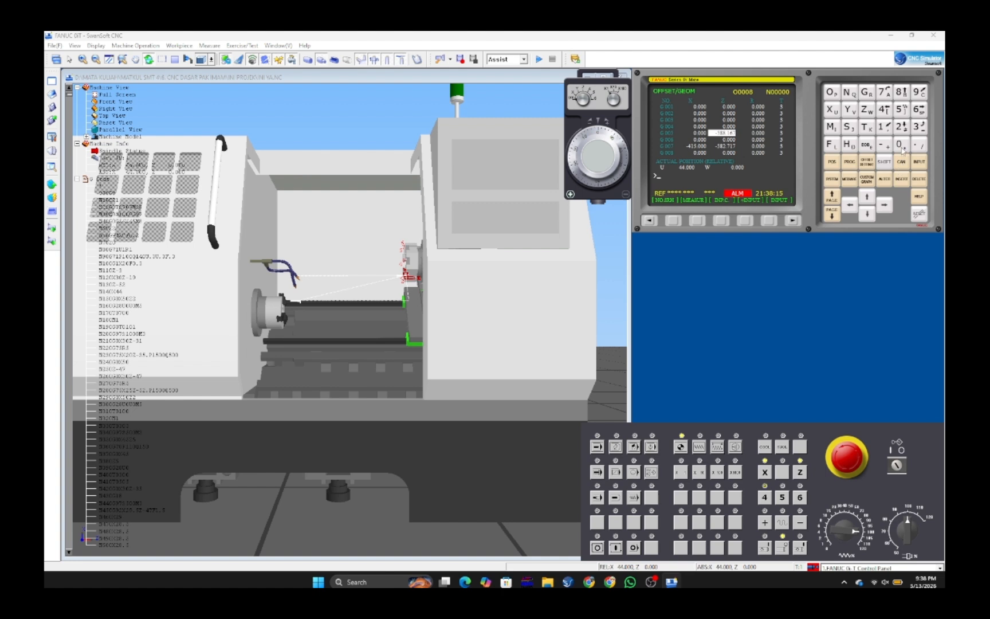
{"action": "left_click", "coordinate": [900, 145]}
{"action": "left_click", "coordinate": [918, 161]}
Set the Z and X geometry offsets of tool 007 to 0.
{"action": "left_click", "coordinate": [868, 215]}
{"action": "left_click", "coordinate": [867, 214]}
{"action": "left_click", "coordinate": [900, 144]}
{"action": "left_click", "coordinate": [919, 161]}
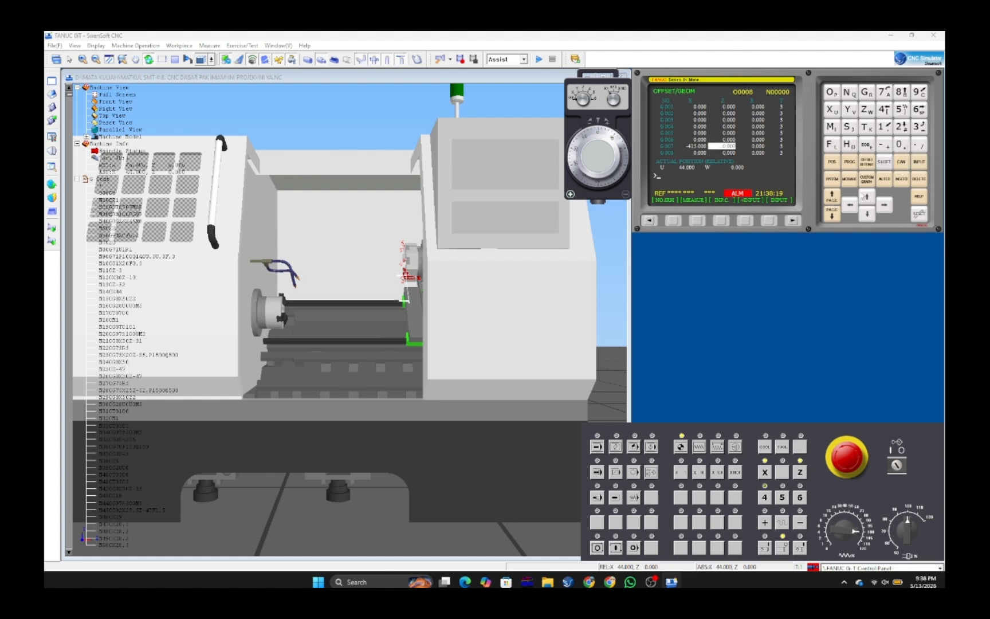
{"action": "left_click", "coordinate": [850, 204]}
{"action": "left_click", "coordinate": [900, 145]}
{"action": "left_click", "coordinate": [919, 161]}
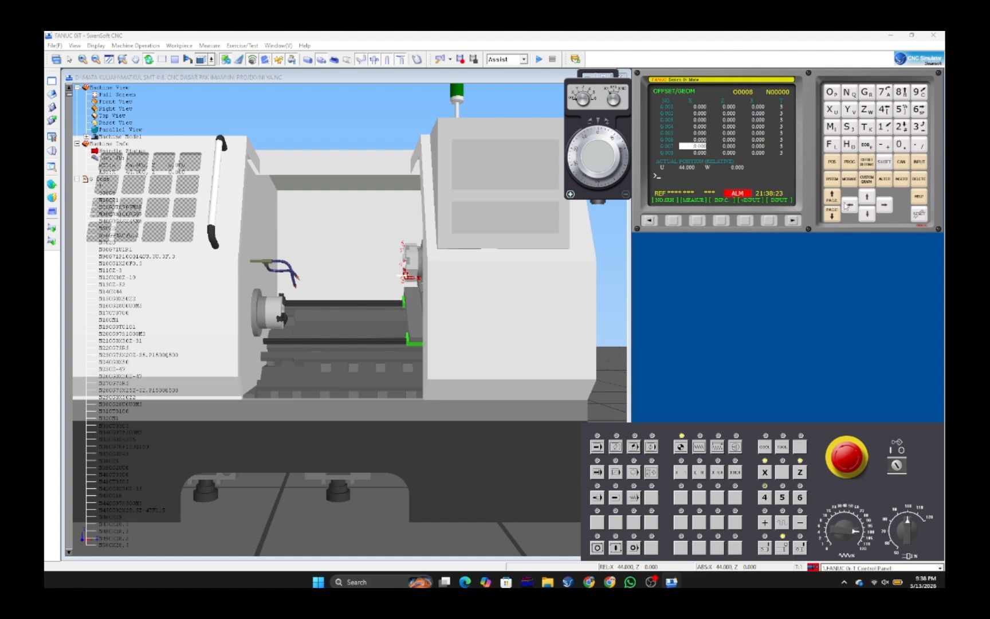
Open the work coordinate settings and set the G54 X offset to 0.
{"action": "left_click", "coordinate": [655, 225]}
{"action": "left_click", "coordinate": [674, 221]}
{"action": "left_click", "coordinate": [649, 223]}
{"action": "left_click", "coordinate": [721, 221]}
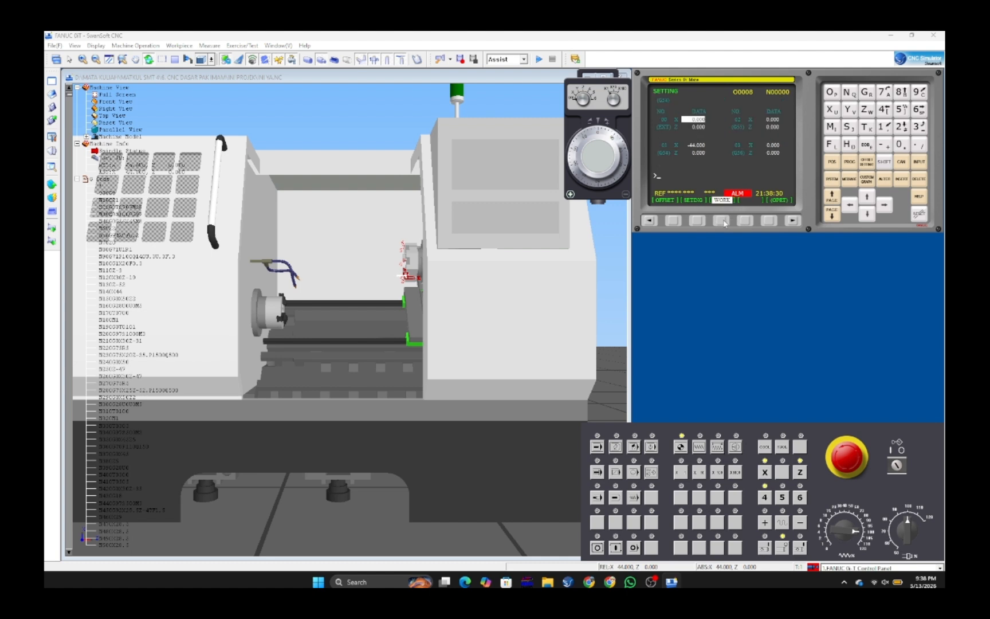
{"action": "left_click", "coordinate": [868, 213]}
{"action": "left_click", "coordinate": [868, 214]}
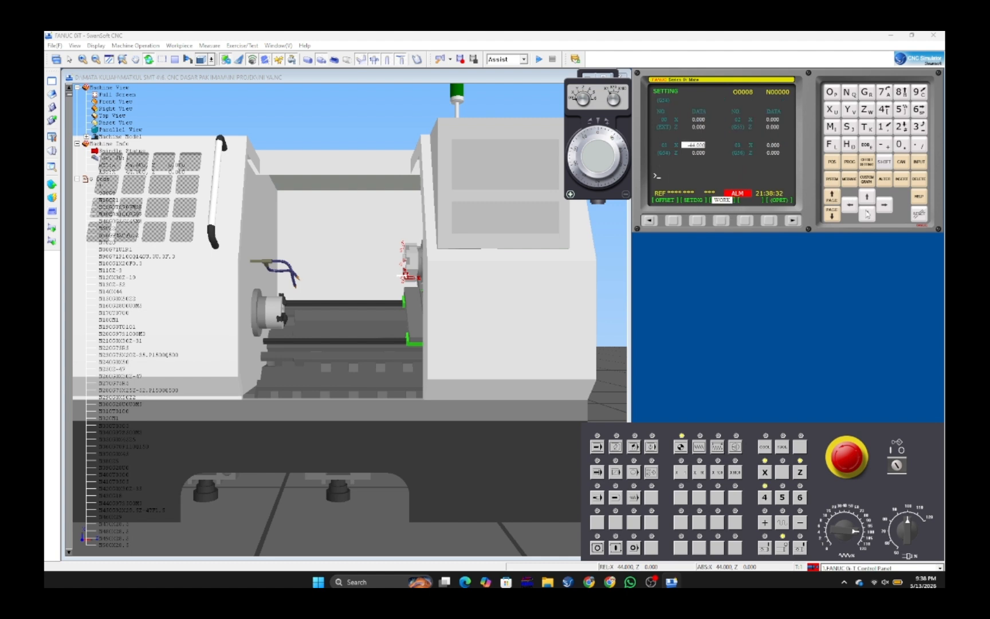
{"action": "left_click", "coordinate": [903, 146]}
{"action": "left_click", "coordinate": [918, 162]}
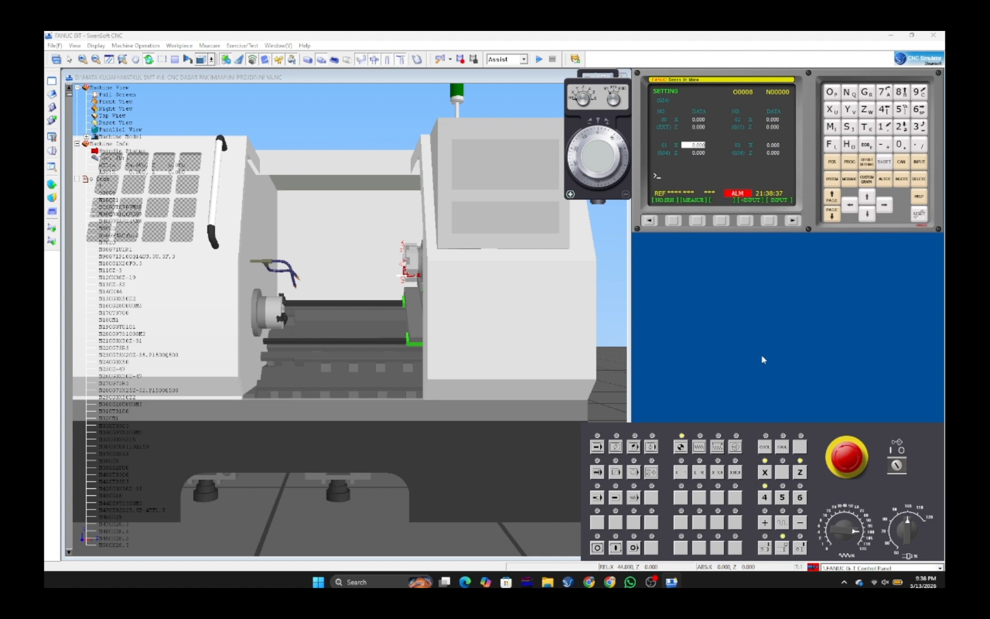
Check the relative and absolute position displays, and select the X axis for reference return.
{"action": "left_click", "coordinate": [834, 166]}
{"action": "left_click", "coordinate": [697, 220]}
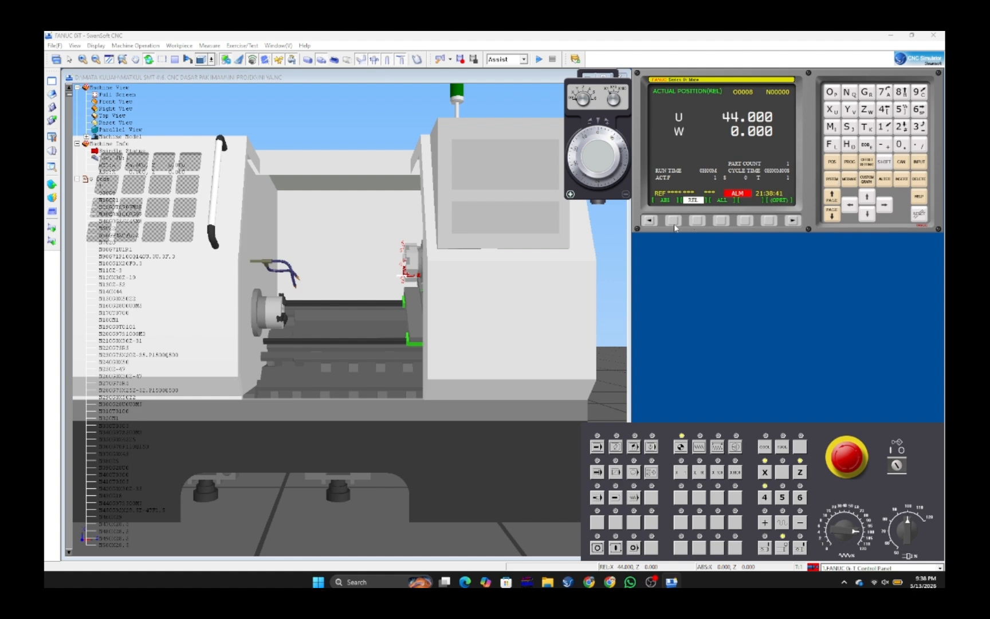
{"action": "left_click", "coordinate": [673, 224]}
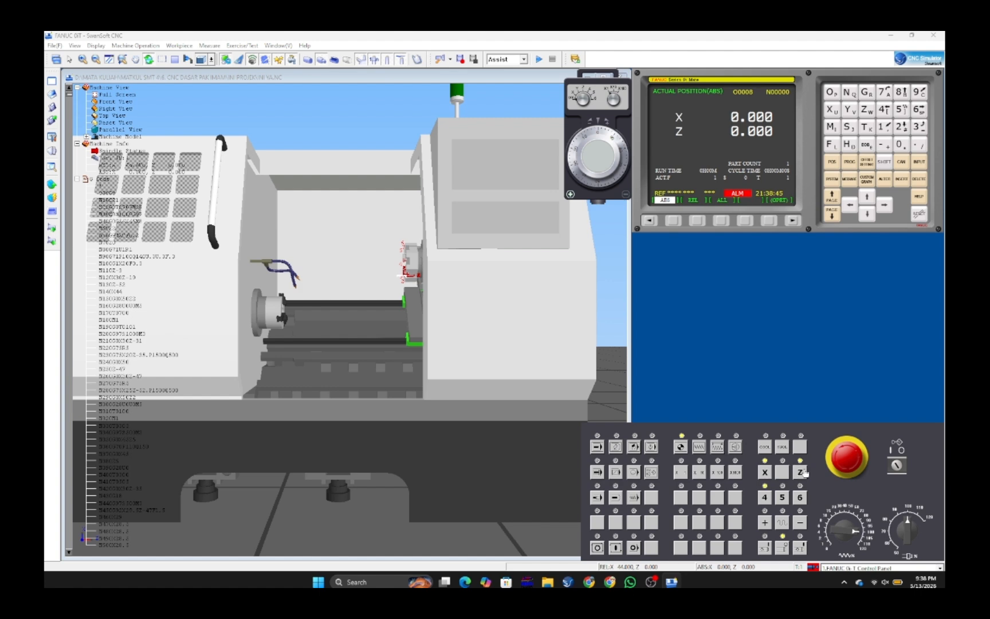
{"action": "left_click", "coordinate": [697, 220]}
{"action": "left_click", "coordinate": [673, 223]}
{"action": "left_click", "coordinate": [682, 450]}
{"action": "left_click", "coordinate": [764, 472]}
Open the stock setup and replace the workpiece with a low carbon steel bar of length 75 and diameter 45.
{"action": "left_click", "coordinate": [179, 45]}
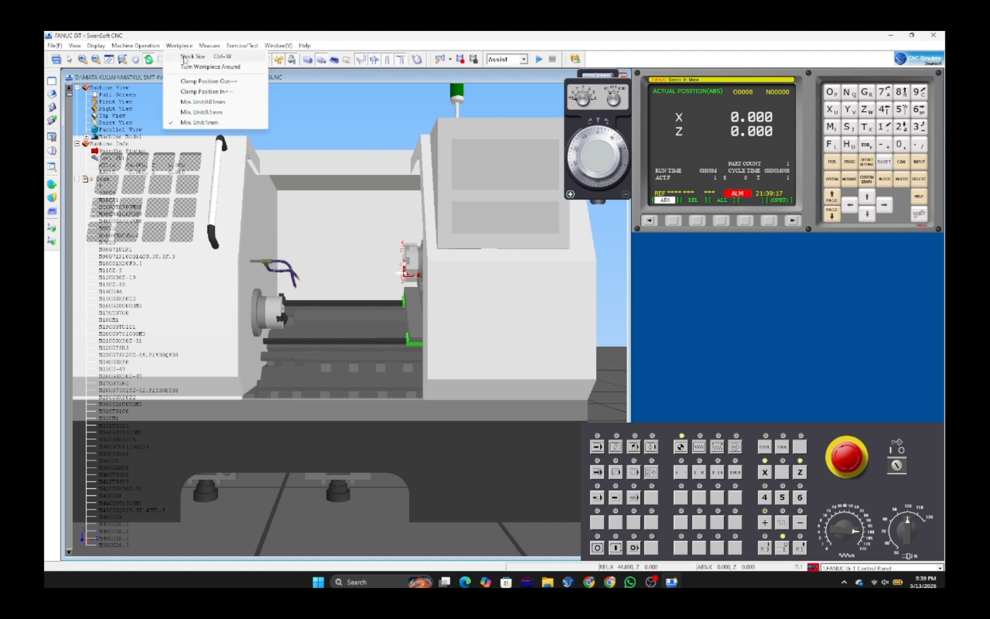
{"action": "left_click", "coordinate": [187, 57]}
{"action": "double_click", "coordinate": [389, 228]}
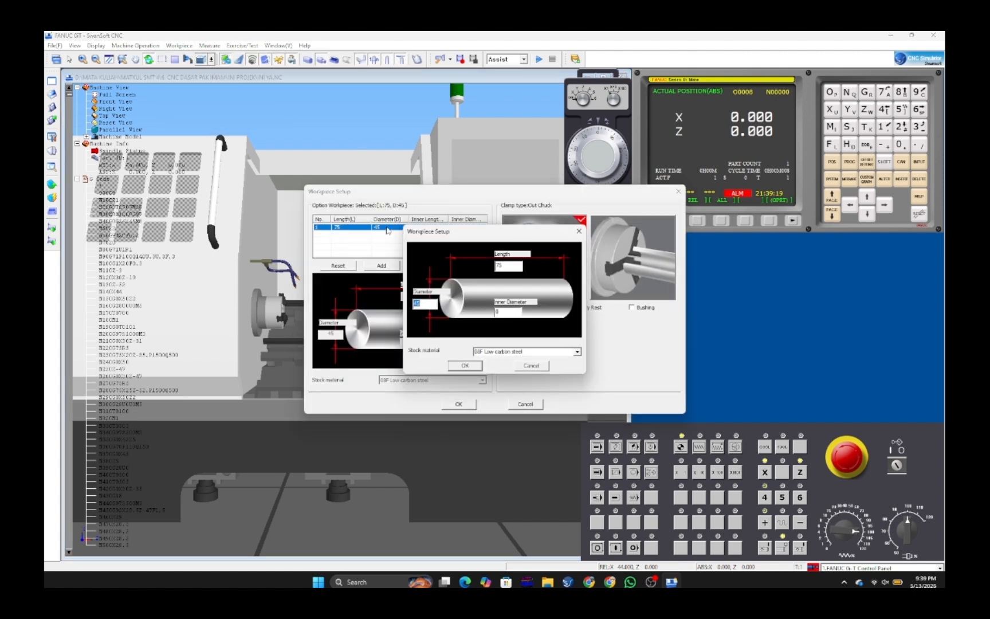
{"action": "left_click", "coordinate": [463, 366]}
{"action": "left_click", "coordinate": [458, 404]}
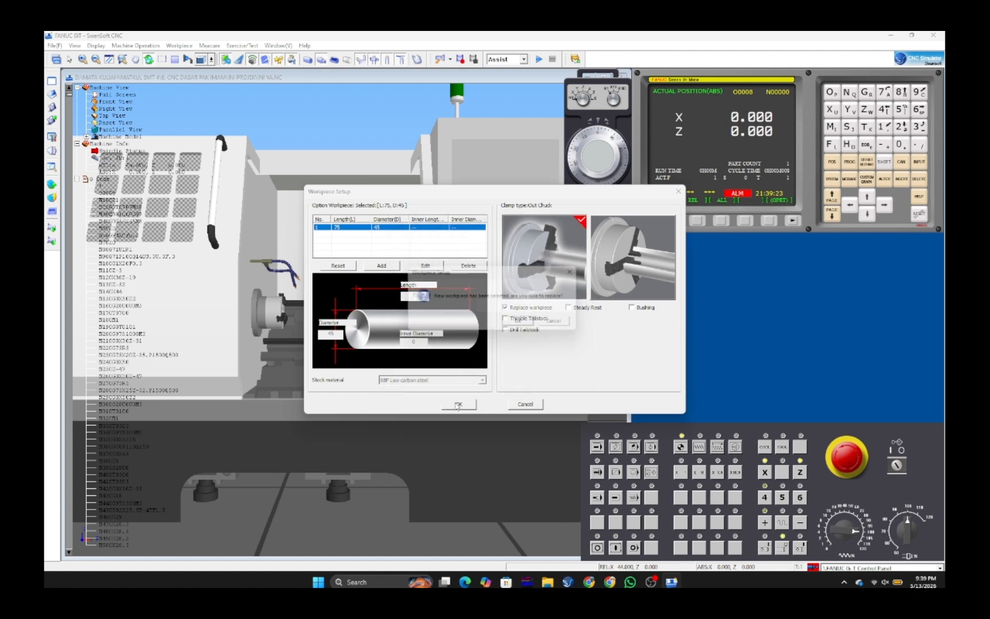
{"action": "left_click", "coordinate": [521, 324]}
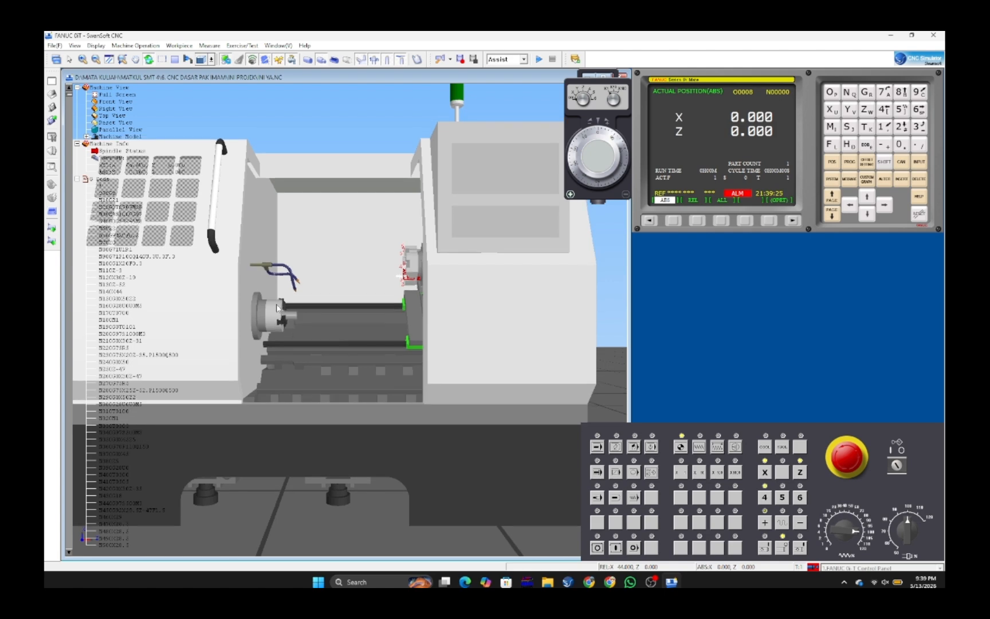
{"action": "scroll", "coordinate": [278, 301], "scroll_direction": "up", "scroll_amount": 3}
{"action": "scroll", "coordinate": [277, 303], "scroll_direction": "up", "scroll_amount": 5}
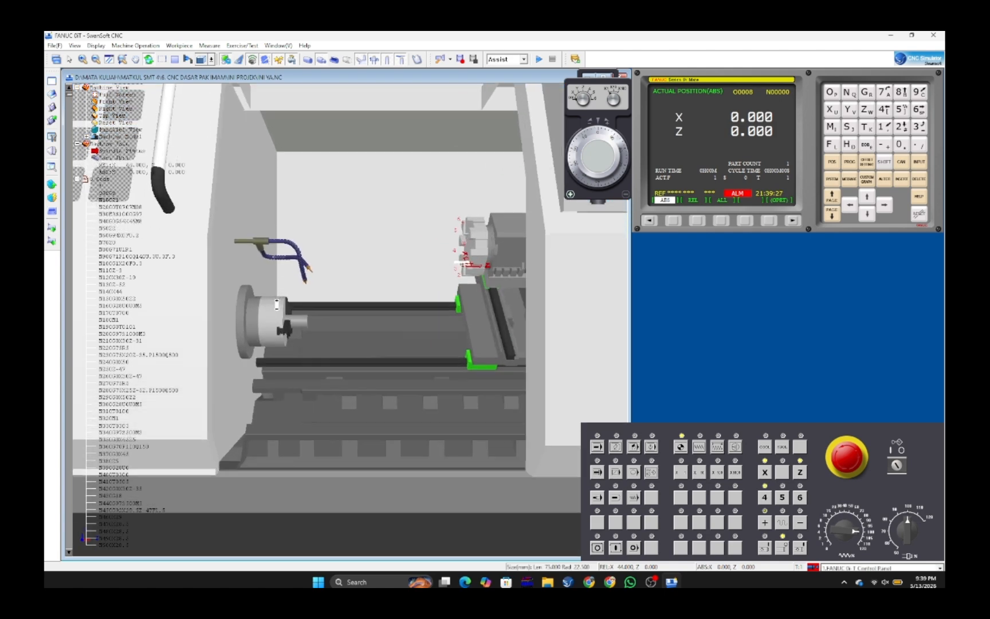
{"action": "scroll", "coordinate": [277, 303], "scroll_direction": "up", "scroll_amount": 2}
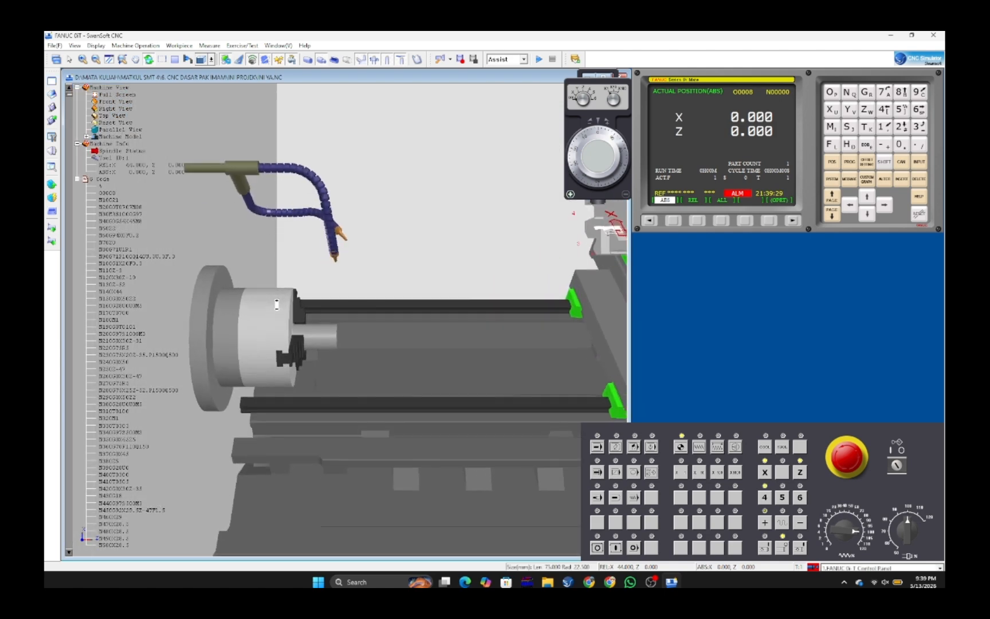
{"action": "scroll", "coordinate": [277, 304], "scroll_direction": "down", "scroll_amount": 8}
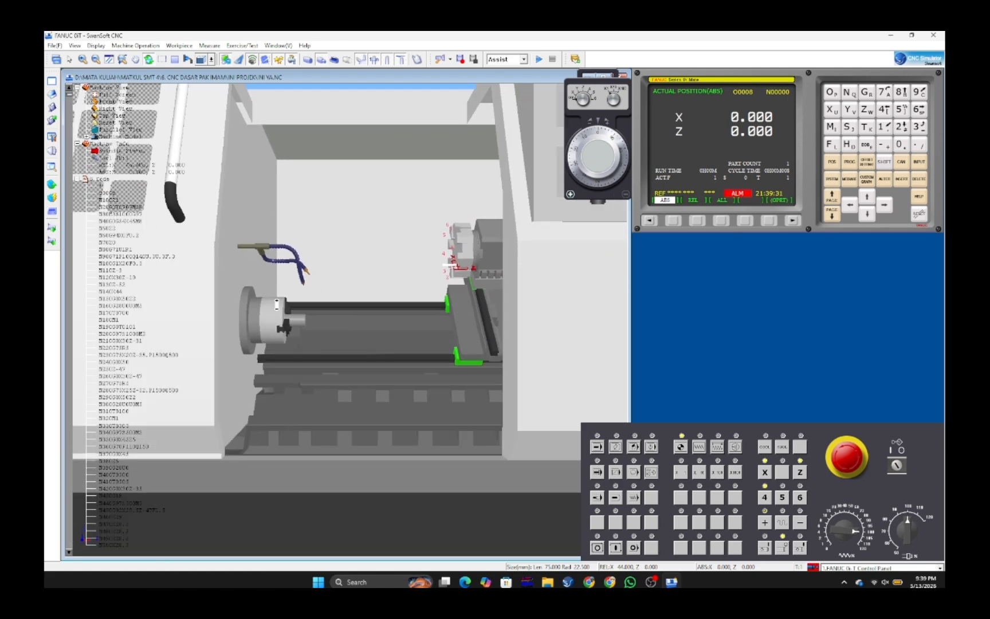
{"action": "scroll", "coordinate": [277, 304], "scroll_direction": "down", "scroll_amount": 1}
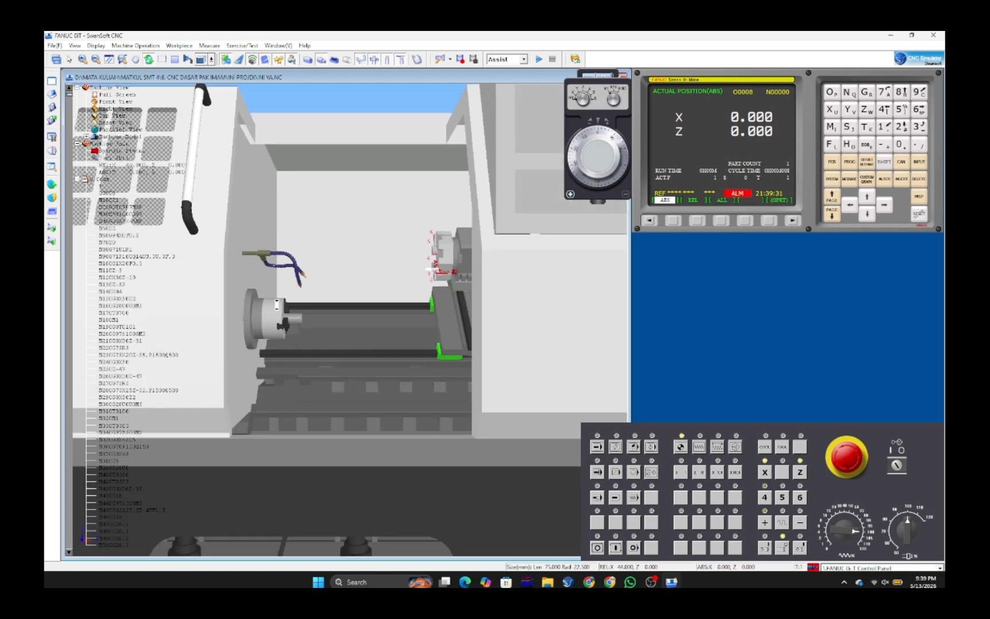
Open the tool management and assign external tool 003 to tool station 7 of the turret.
{"action": "left_click", "coordinate": [157, 46]}
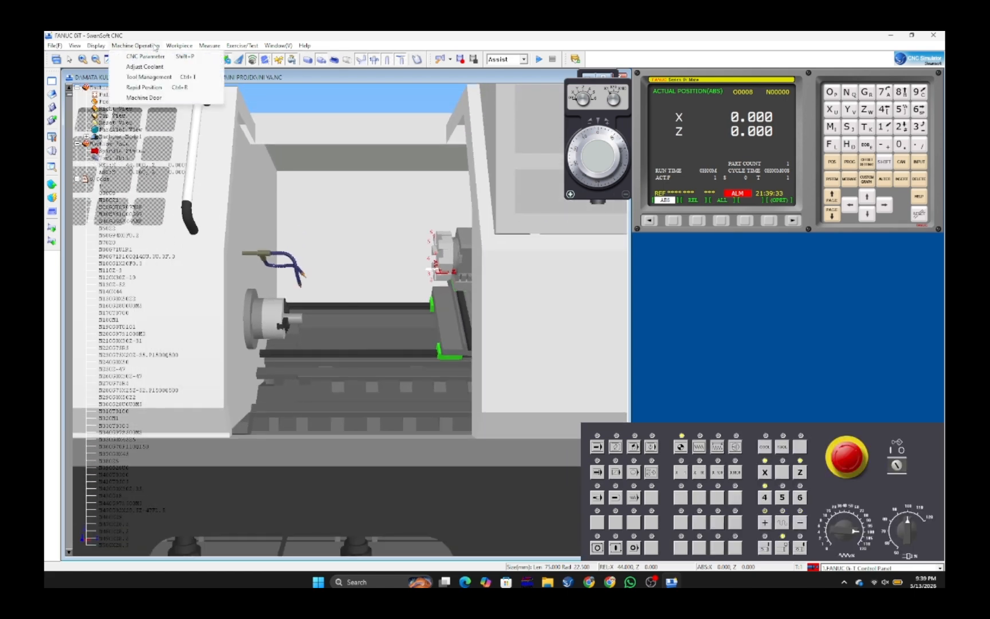
{"action": "left_click", "coordinate": [150, 78]}
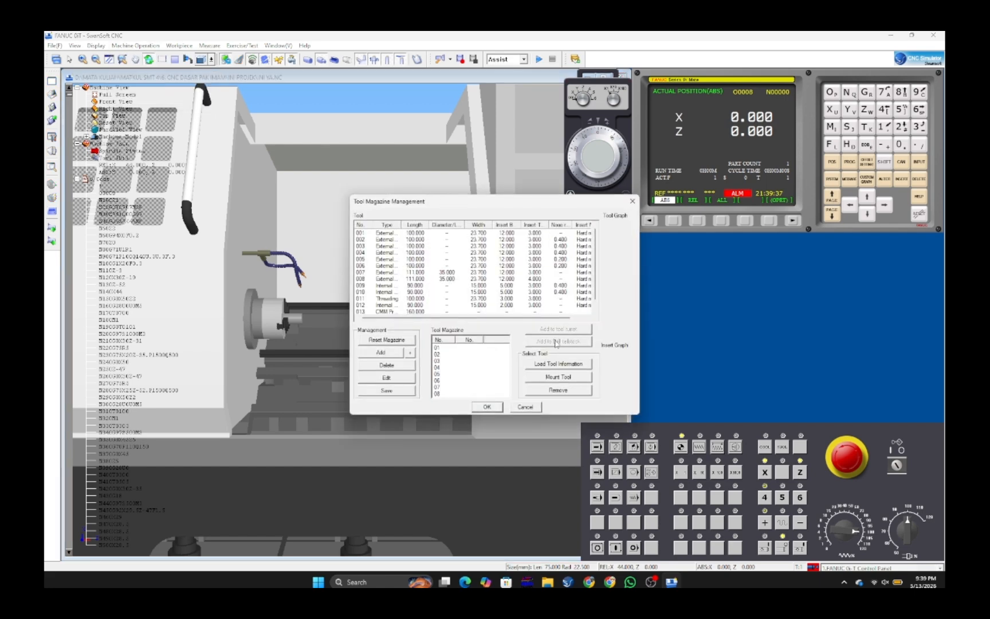
{"action": "left_click", "coordinate": [474, 253]}
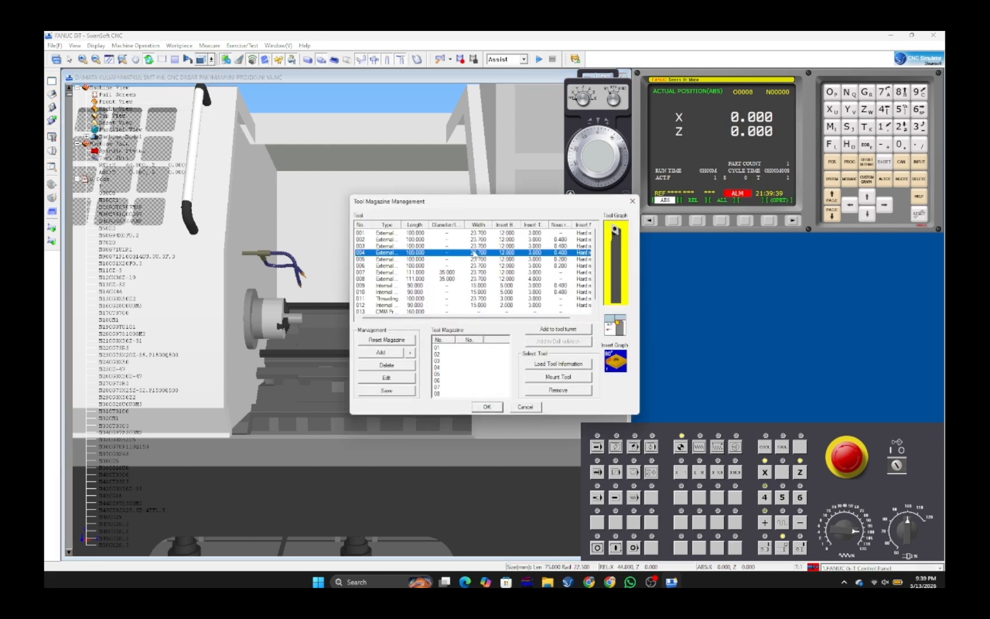
{"action": "left_click", "coordinate": [482, 262]}
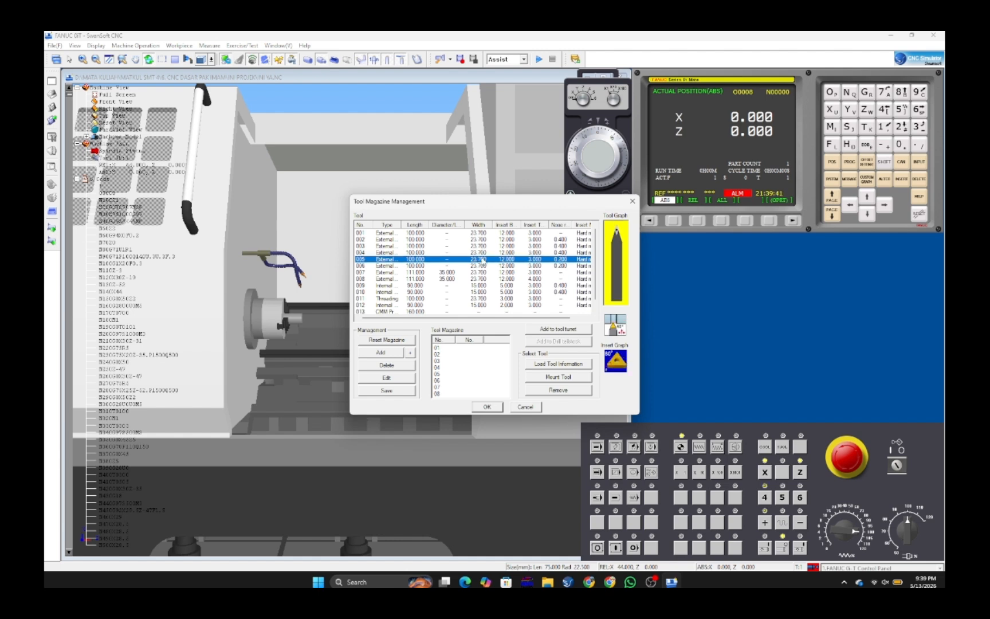
{"action": "left_click", "coordinate": [478, 234]}
{"action": "left_click", "coordinate": [478, 246]}
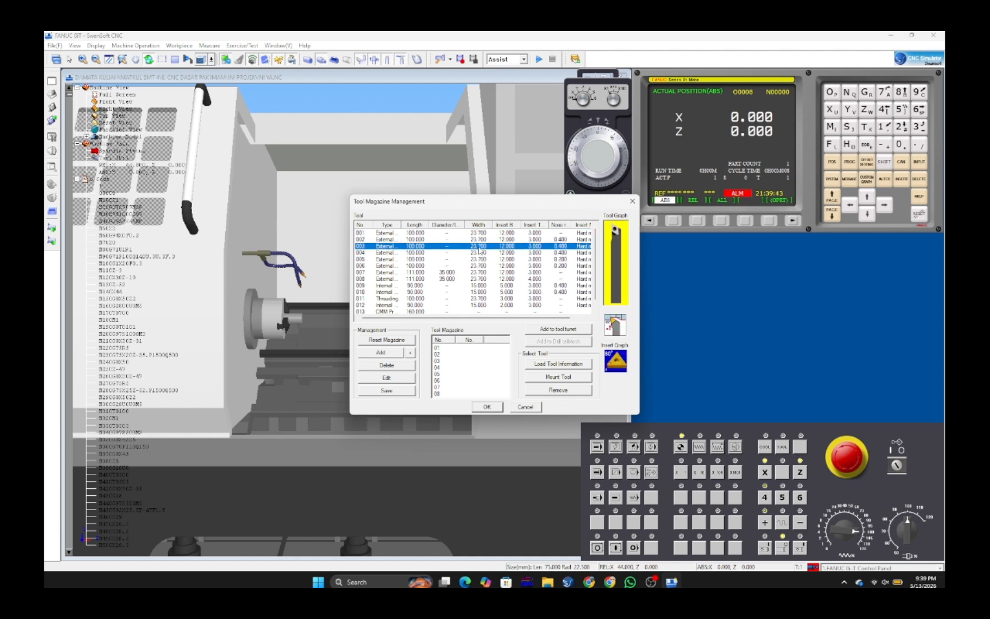
{"action": "left_click", "coordinate": [480, 253]}
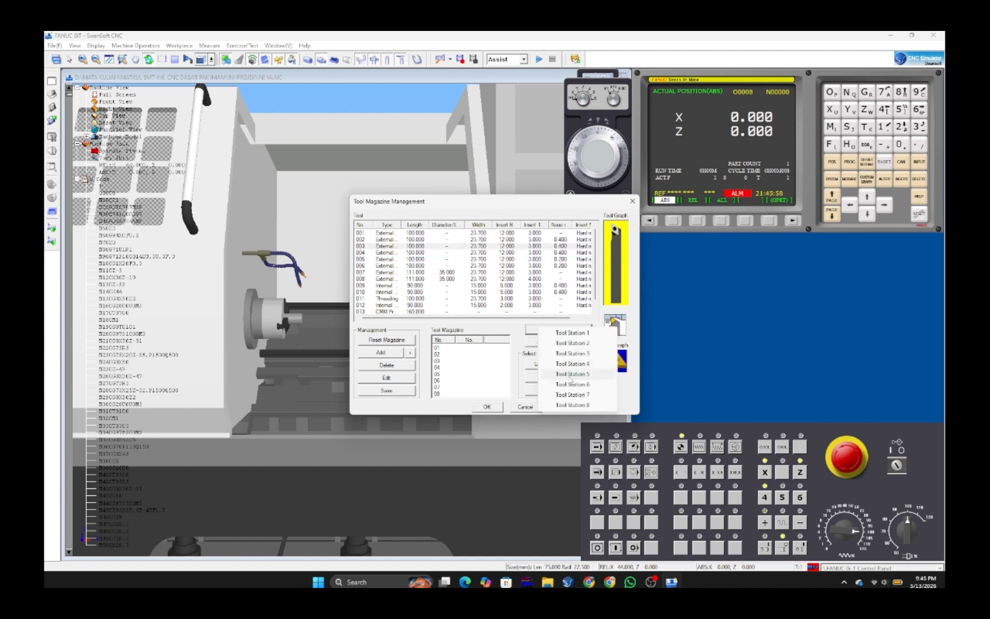
{"action": "left_click", "coordinate": [573, 394]}
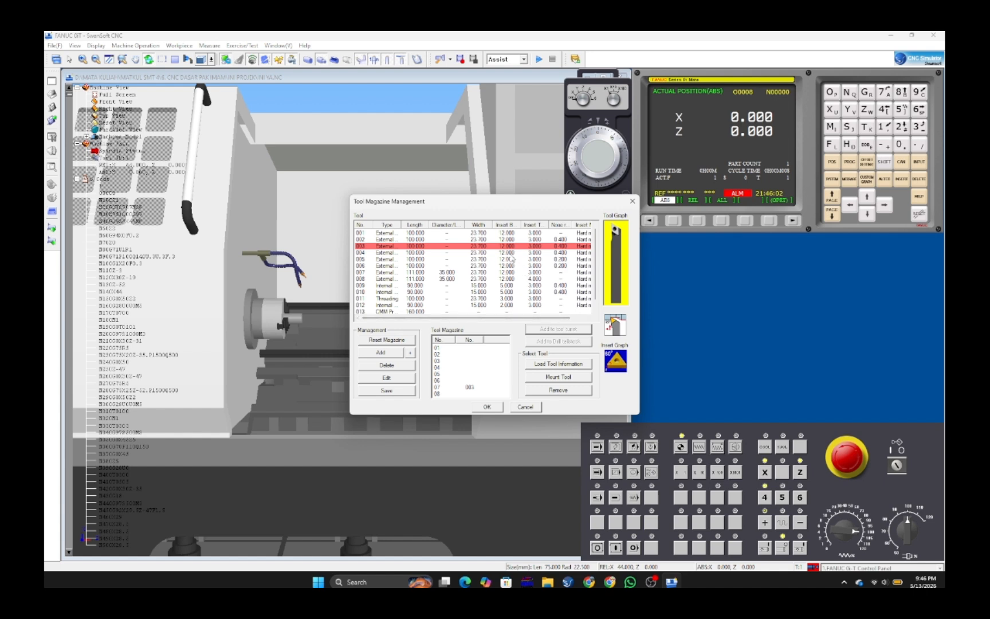
Assign external tool 002 to tool station 3 of the turret.
{"action": "left_click", "coordinate": [509, 253]}
{"action": "left_click", "coordinate": [510, 259]}
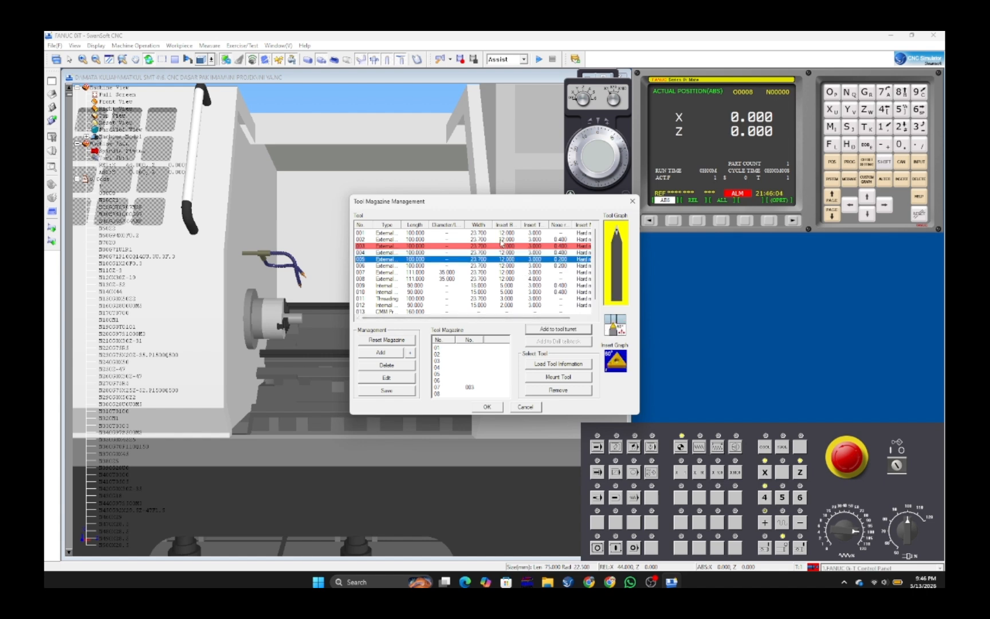
{"action": "left_click", "coordinate": [501, 239]}
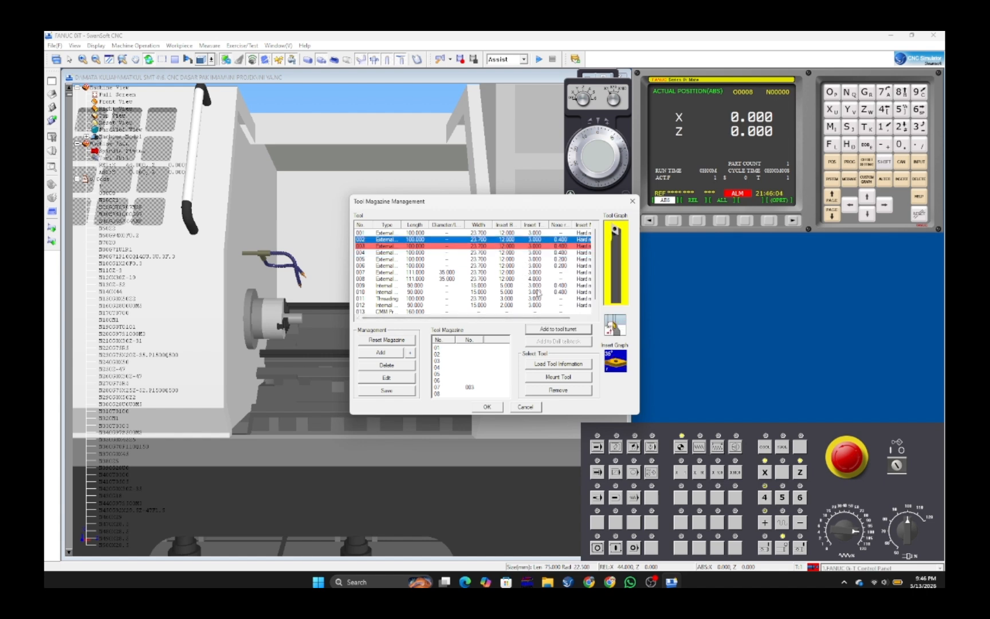
{"action": "left_click", "coordinate": [544, 328]}
{"action": "left_click", "coordinate": [567, 352]}
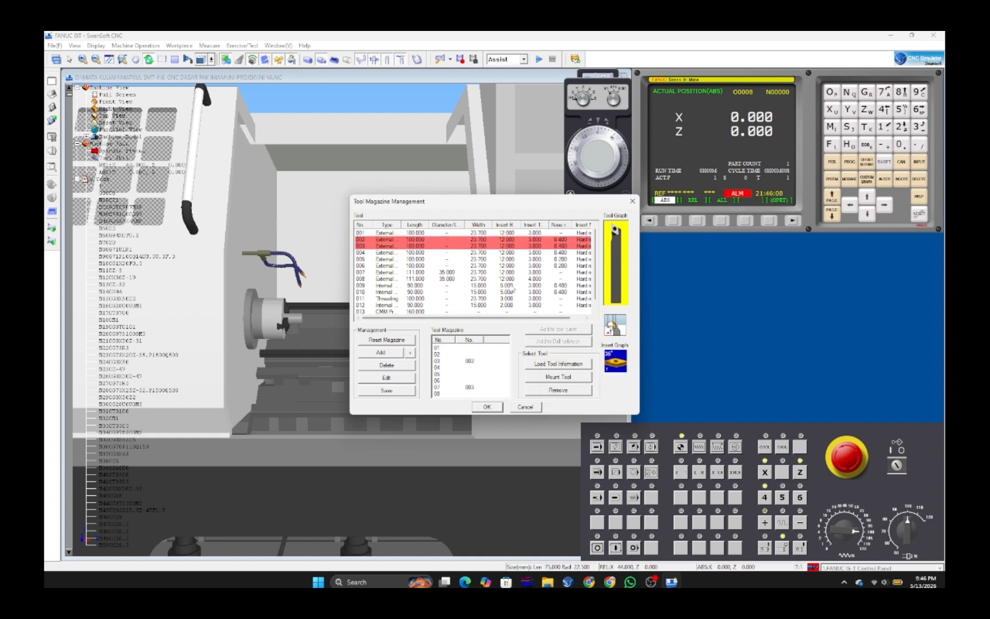
Assign external tool 007, with the 3 mm insert, to tool station 1 of the turret.
{"action": "left_click", "coordinate": [515, 272]}
{"action": "left_click", "coordinate": [505, 279]}
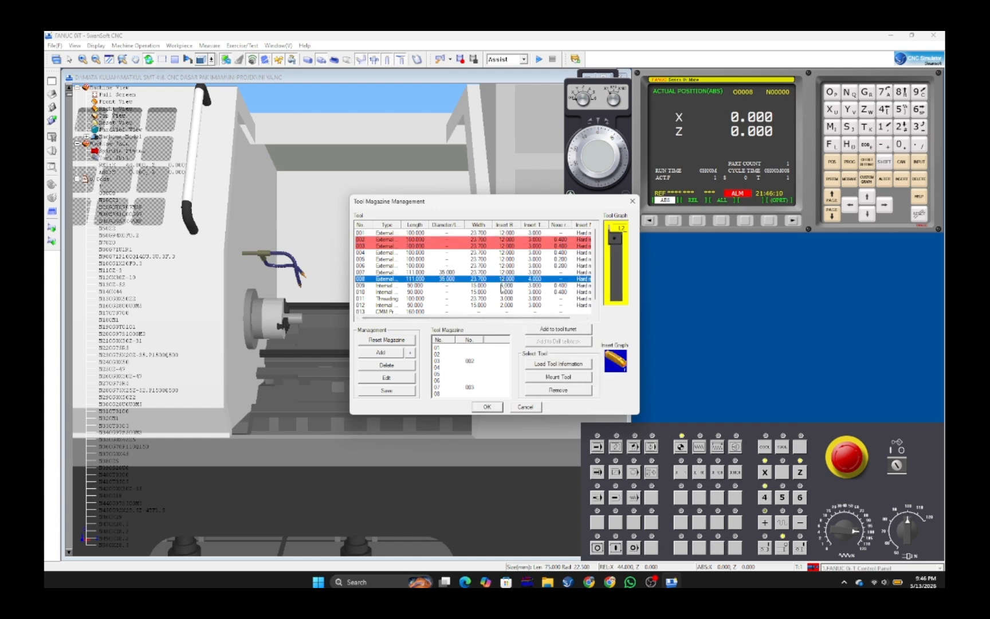
{"action": "left_click", "coordinate": [499, 273]}
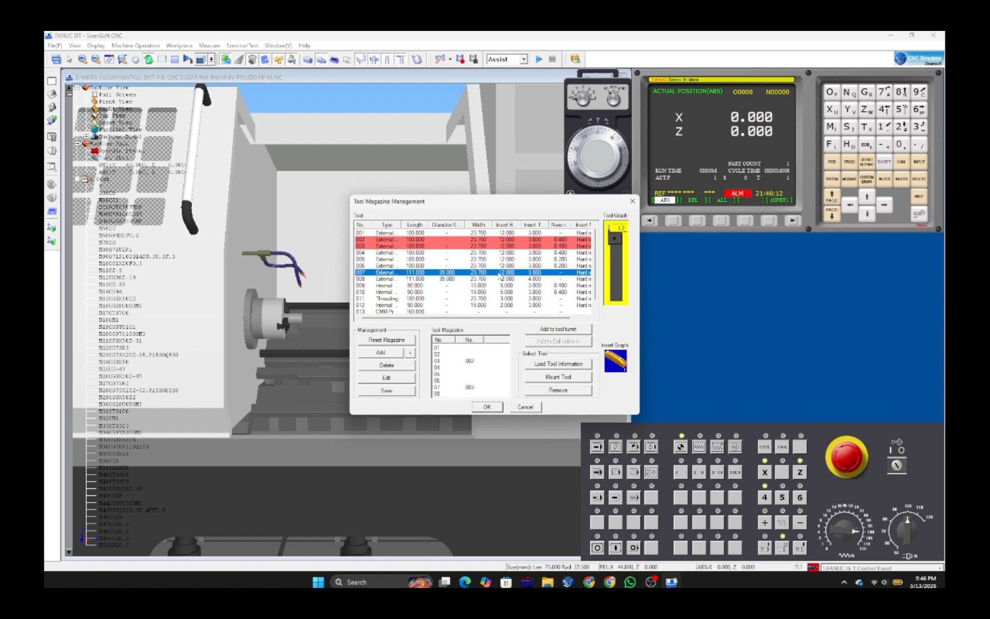
{"action": "left_click", "coordinate": [547, 329]}
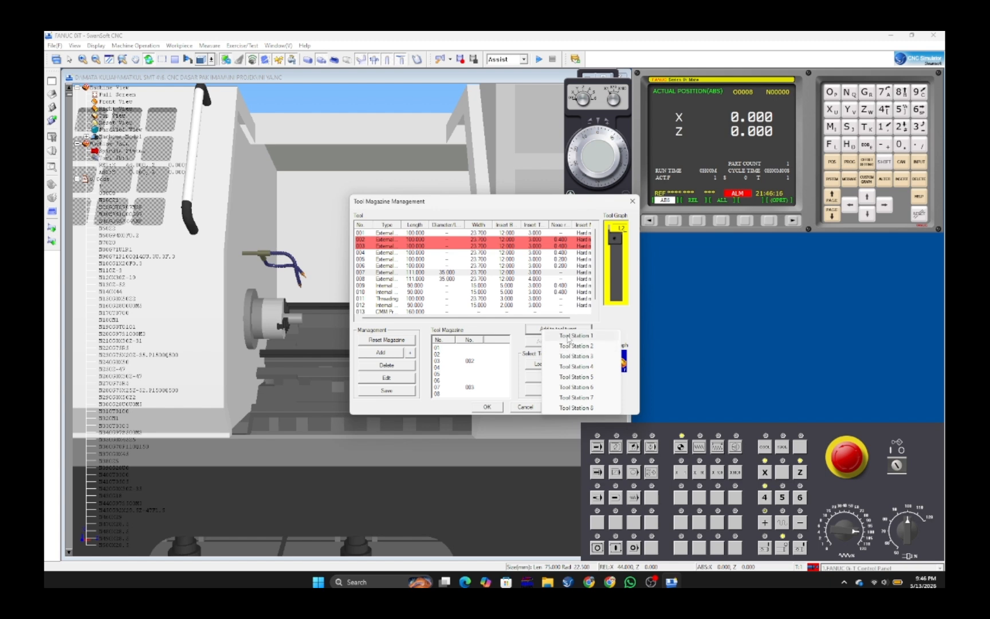
{"action": "left_click", "coordinate": [568, 337]}
Assign threading tool 011 to tool station 5 and apply the tool magazine setup.
{"action": "left_click", "coordinate": [503, 287]}
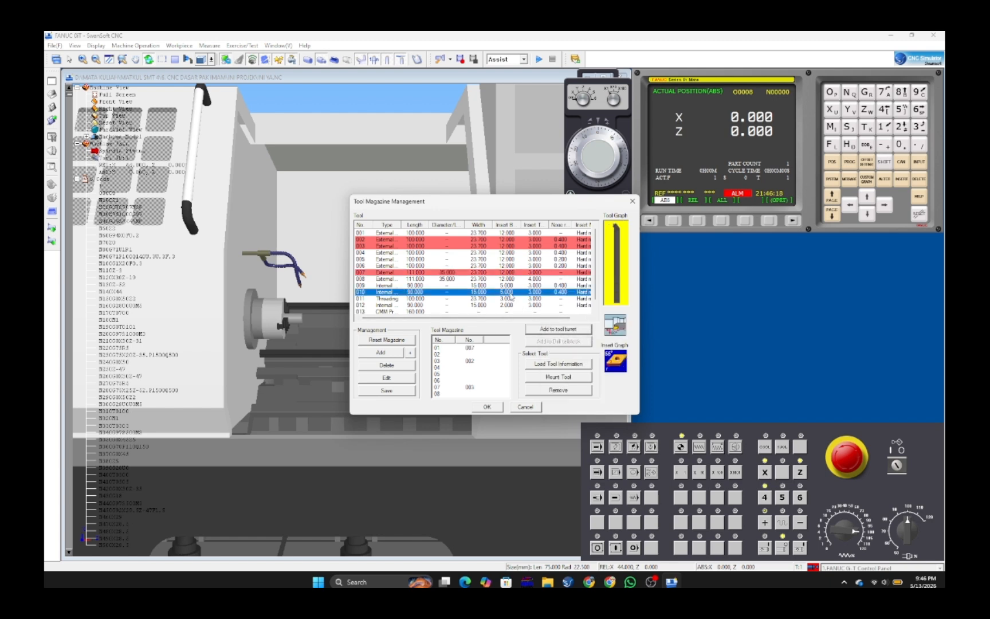
{"action": "left_click", "coordinate": [504, 299]}
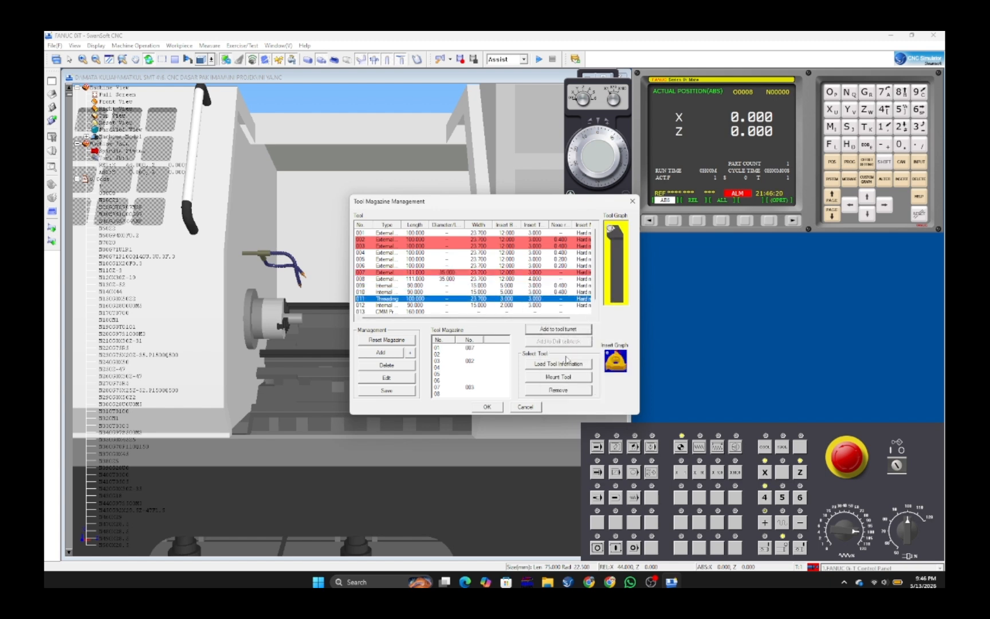
{"action": "left_click", "coordinate": [545, 331]}
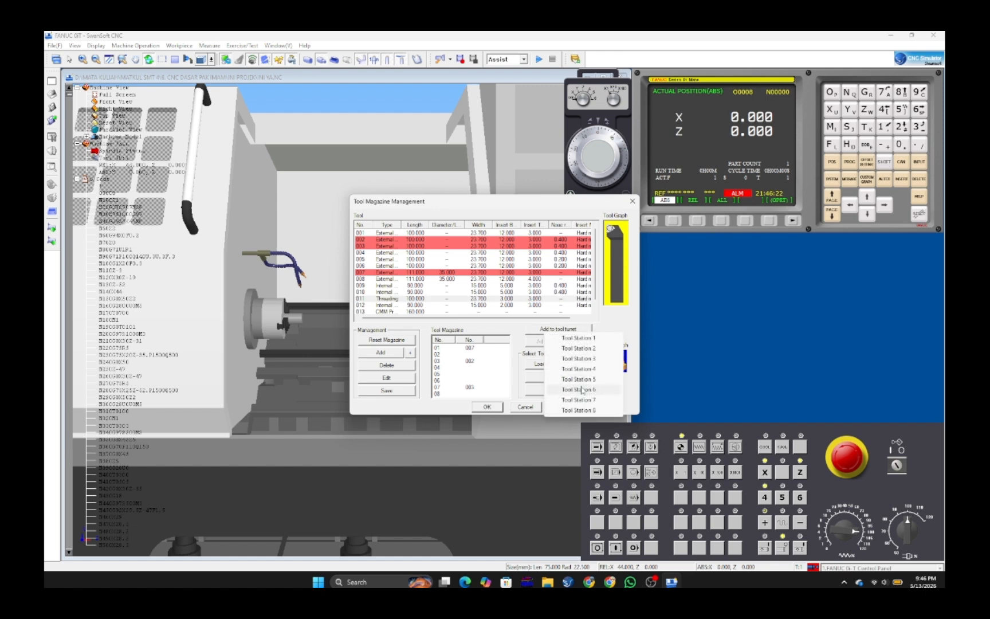
{"action": "left_click", "coordinate": [579, 379]}
{"action": "left_click", "coordinate": [487, 407]}
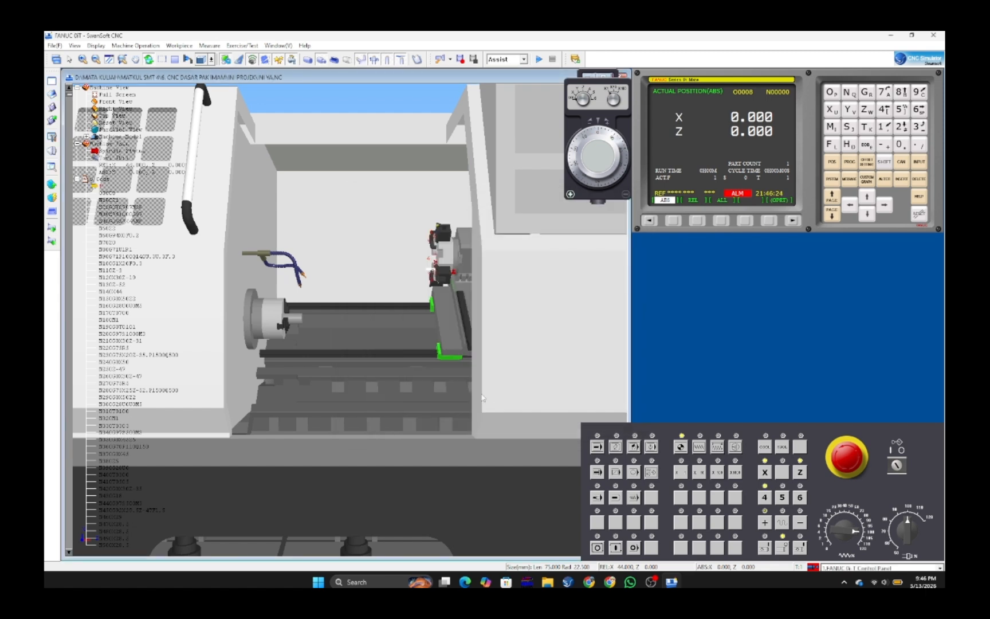
Reopen the tool management and mount the tool from magazine station 7 as the active tool.
{"action": "left_click", "coordinate": [143, 46]}
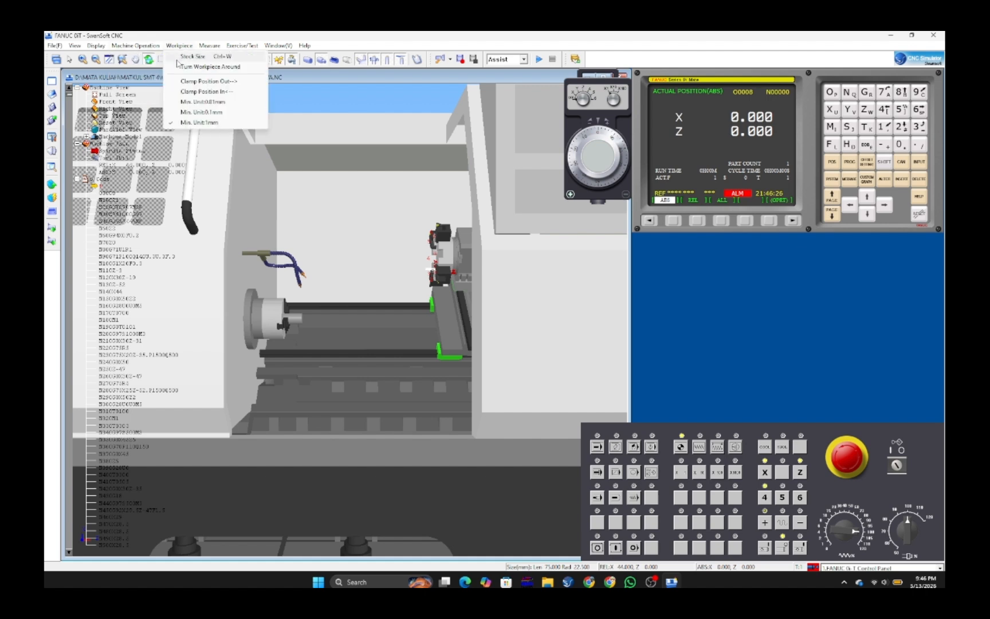
{"action": "left_click", "coordinate": [149, 77]}
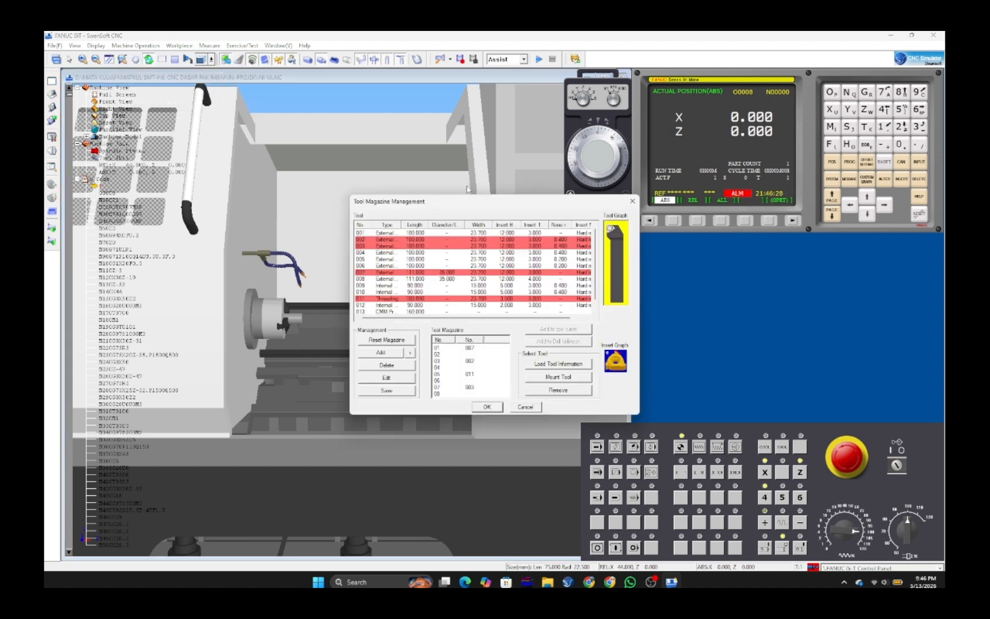
{"action": "left_click", "coordinate": [475, 387]}
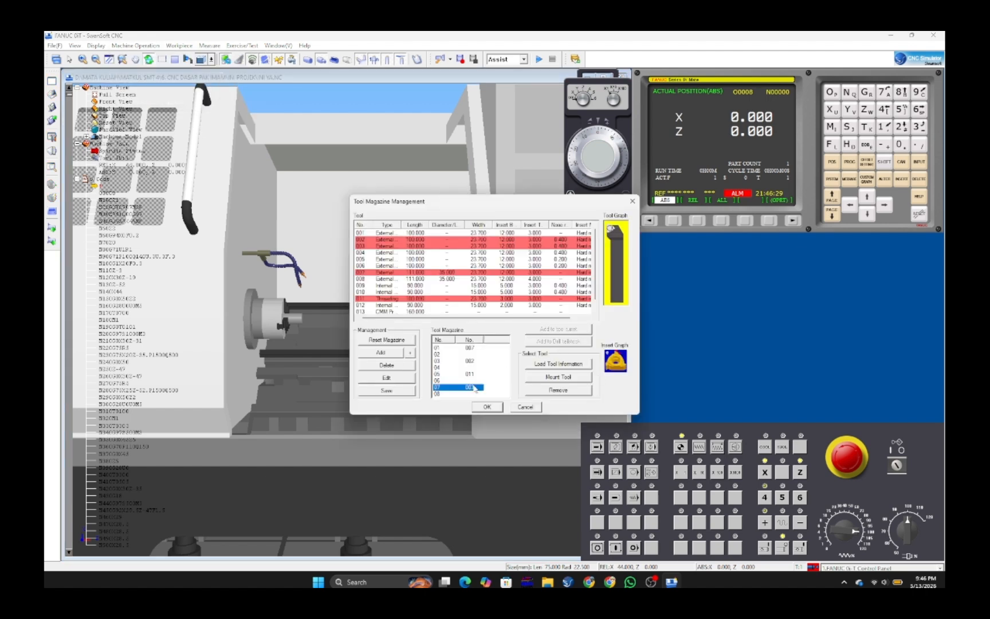
{"action": "left_click", "coordinate": [550, 379]}
{"action": "left_click", "coordinate": [491, 407]}
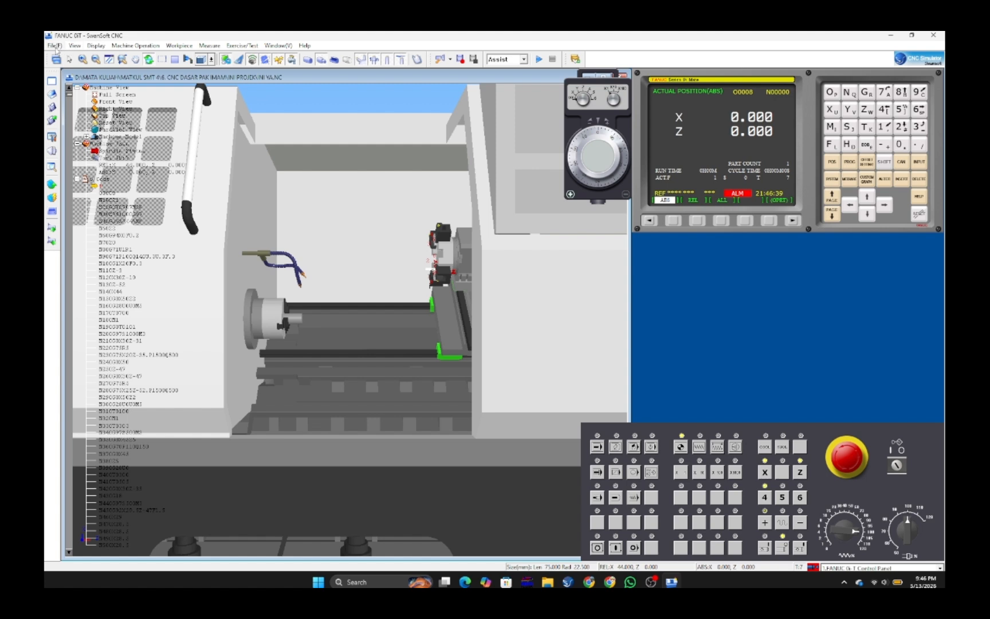
Clear the loaded NC code and put the machine in EDIT mode so that files can be opened.
{"action": "left_click", "coordinate": [55, 47]}
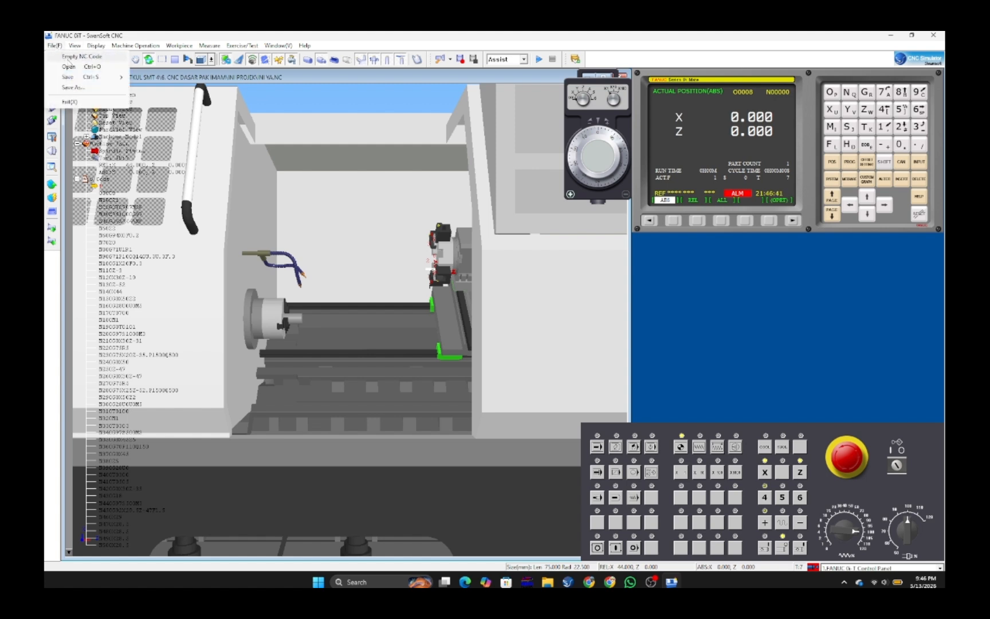
{"action": "left_click", "coordinate": [67, 57]}
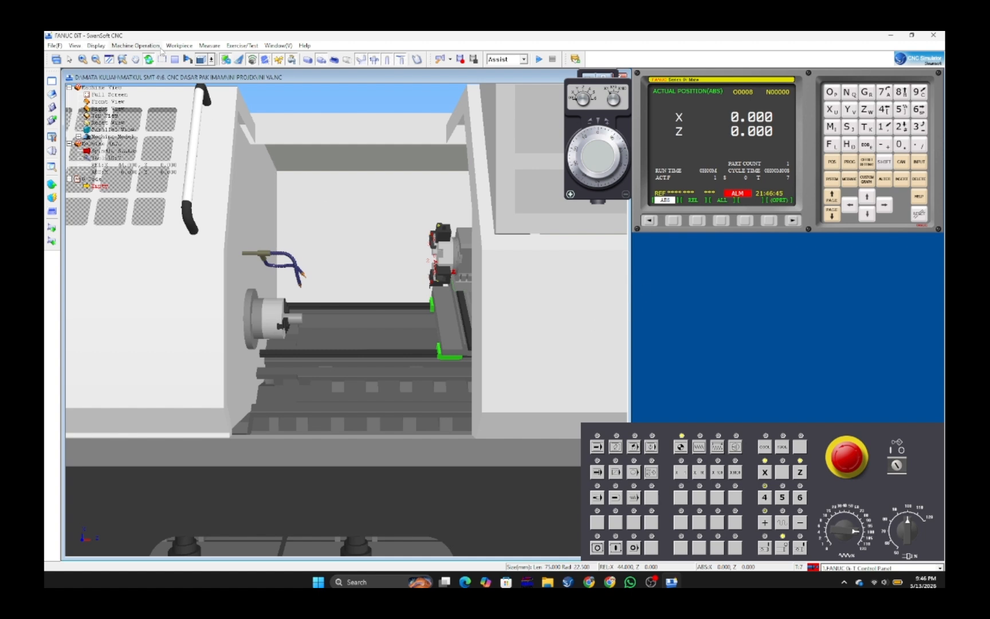
{"action": "left_click", "coordinate": [56, 46]}
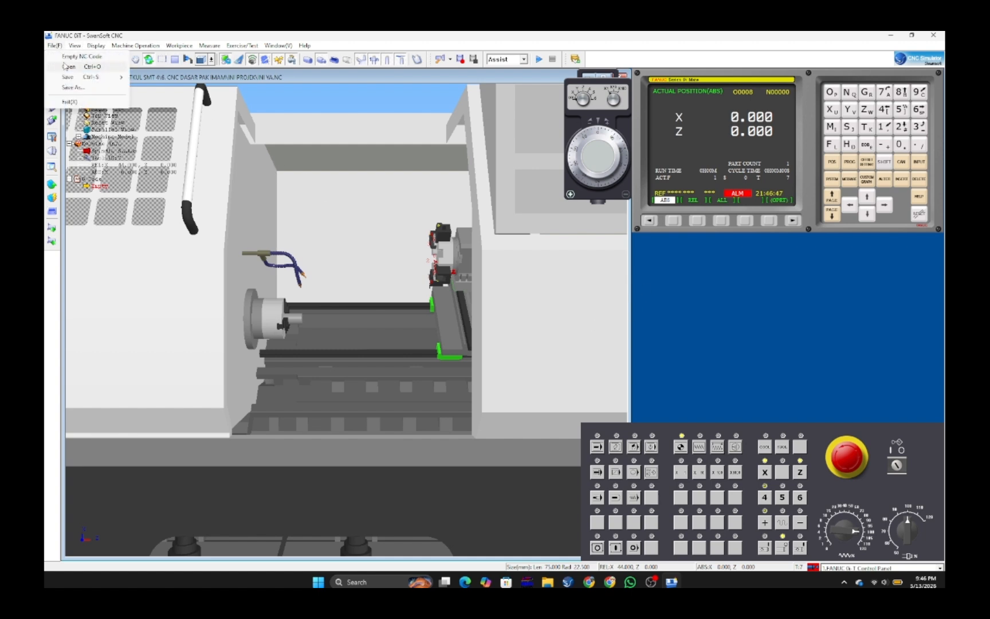
{"action": "left_click", "coordinate": [68, 66]}
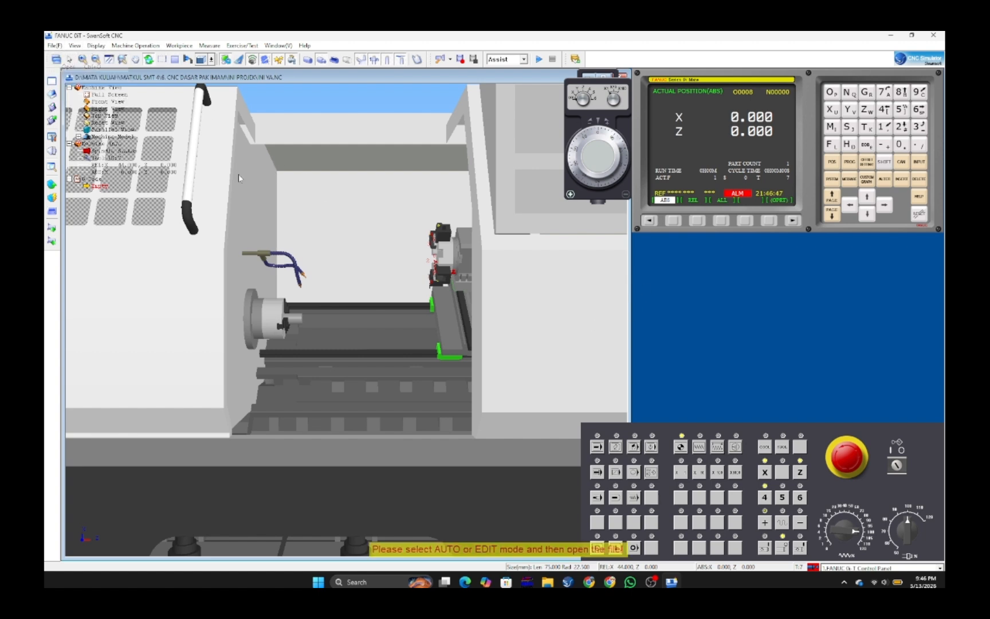
{"action": "left_click", "coordinate": [616, 448]}
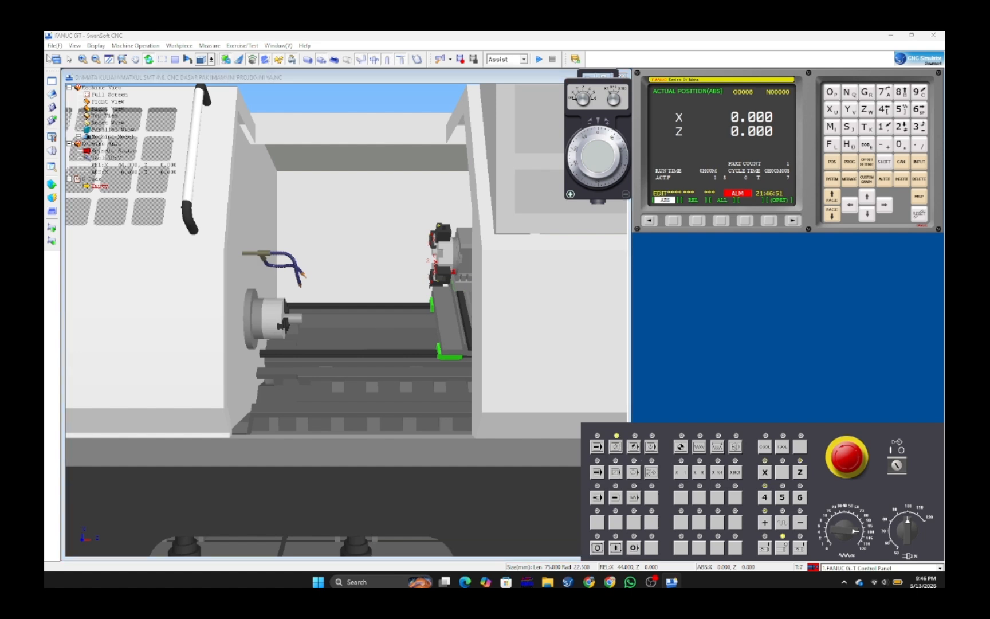
Start opening a file and choose to save all the listed tool, workpiece, NC code and project files first.
{"action": "left_click", "coordinate": [54, 45]}
{"action": "left_click", "coordinate": [68, 67]}
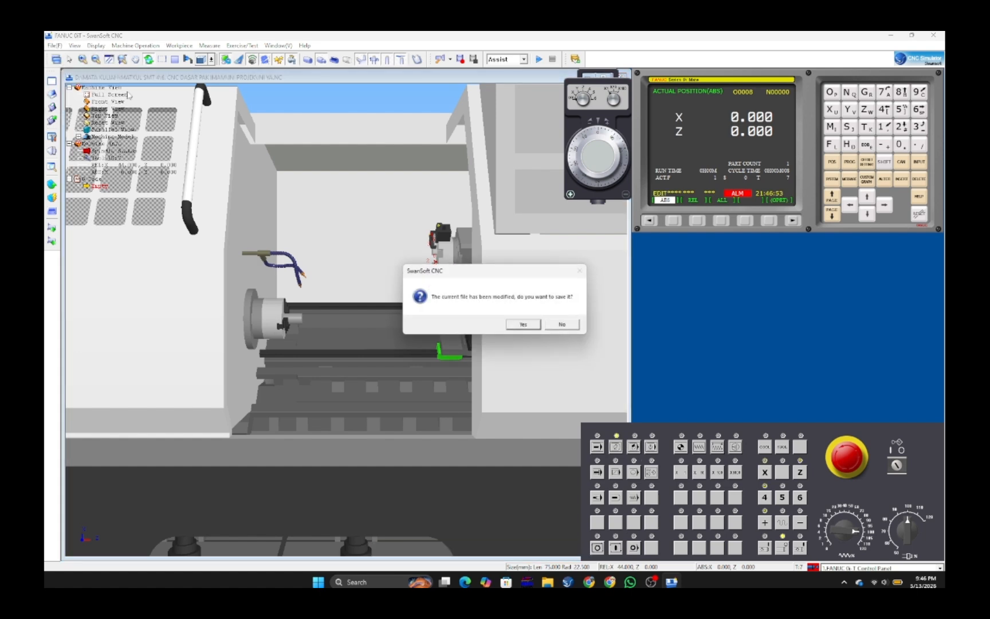
{"action": "left_click", "coordinate": [523, 325]}
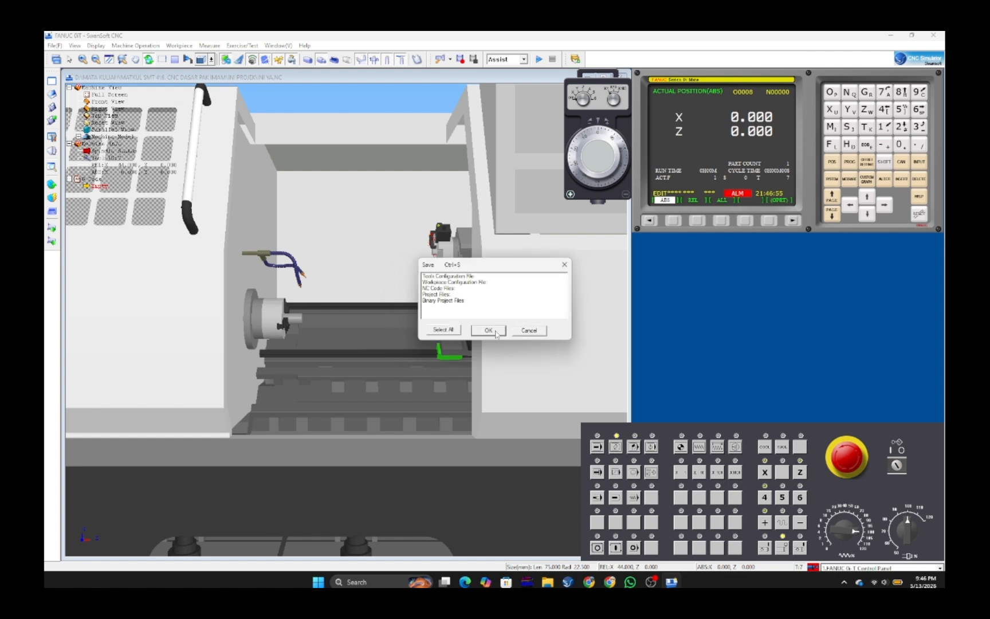
{"action": "left_click", "coordinate": [442, 329]}
{"action": "left_click", "coordinate": [487, 330]}
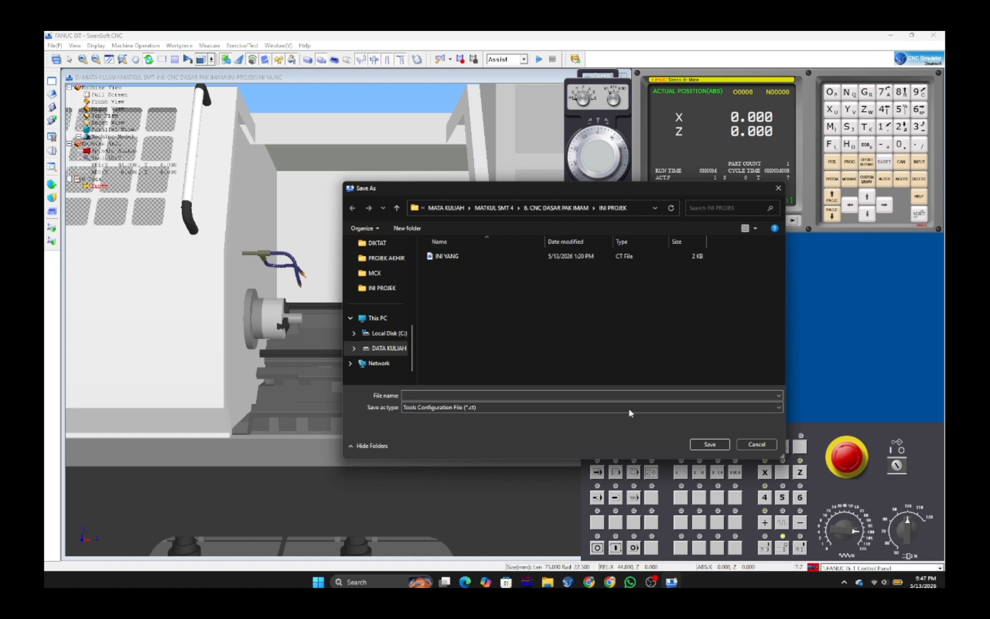
Save the tools configuration and the workpiece configuration in the INI PROJEK folder, both under the name PROJEKKU.
{"action": "left_click", "coordinate": [612, 396]}
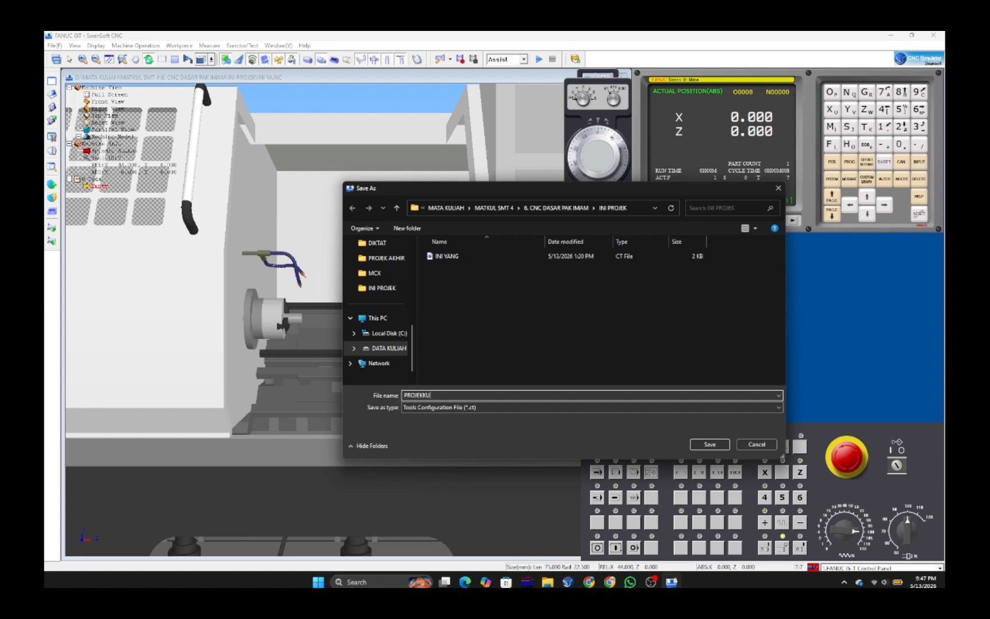
{"action": "key", "text": "ctrl+a"}
{"action": "key", "text": "ctrl+c"}
{"action": "left_click", "coordinate": [709, 444]}
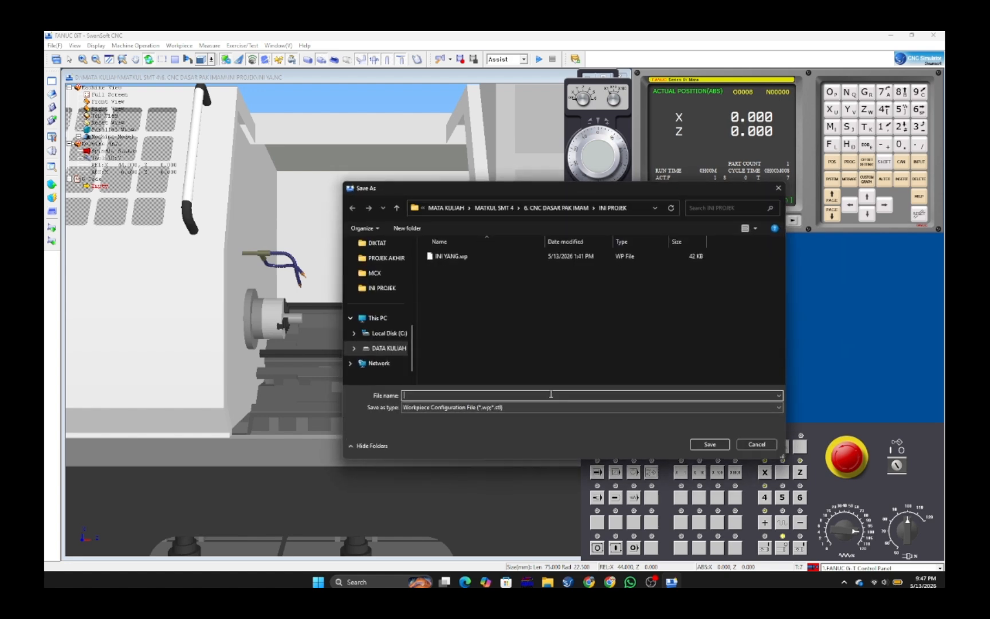
{"action": "key", "text": "ctrl+v"}
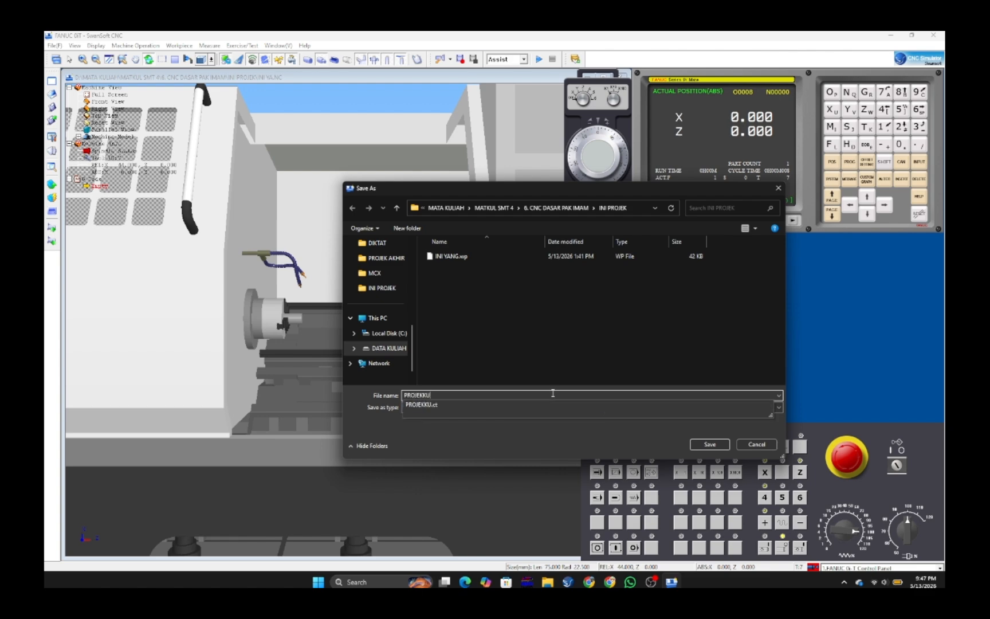
{"action": "left_click", "coordinate": [712, 446]}
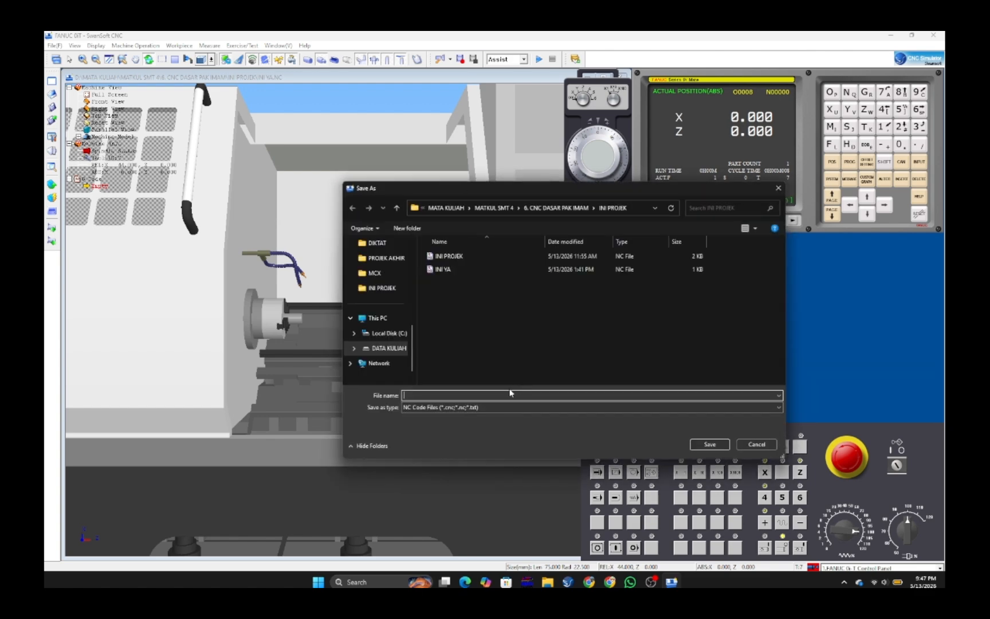
Save the NC code file and the project file in the INI PROJEK folder, both as PROJEKKU.
{"action": "key", "text": "ctrl+v"}
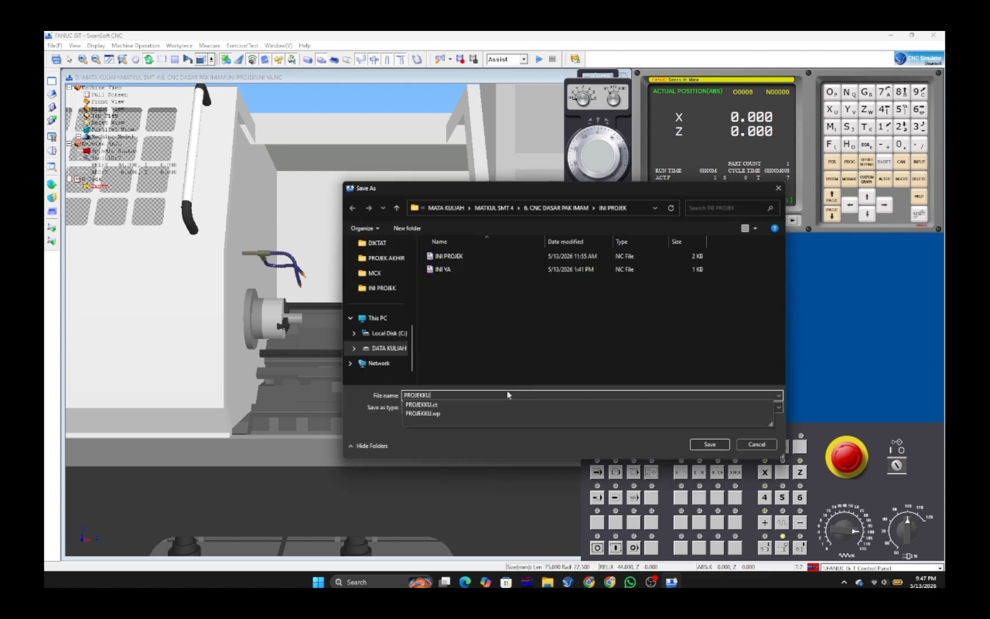
{"action": "left_click", "coordinate": [709, 445]}
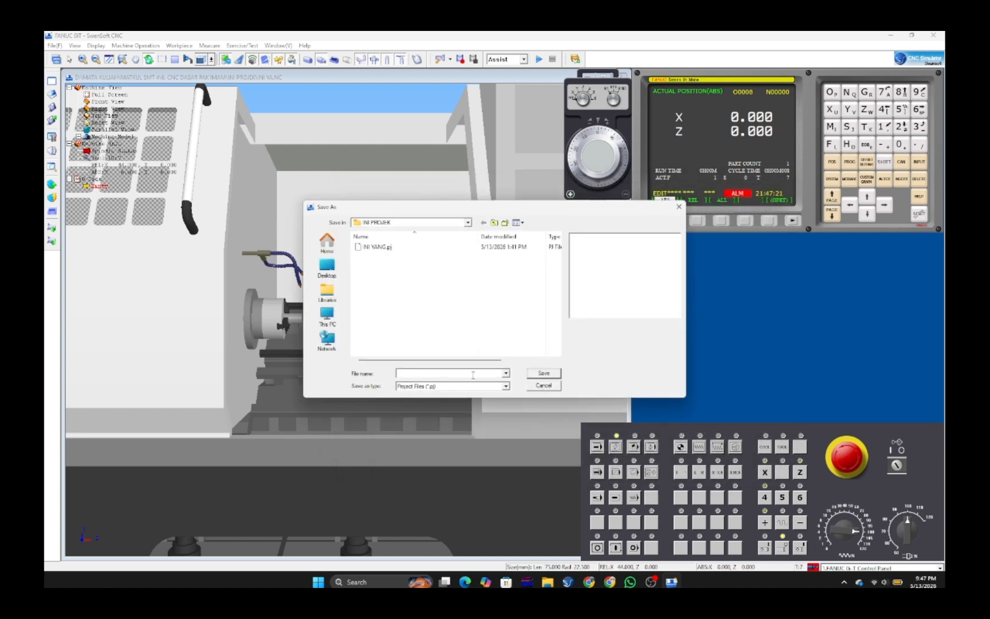
{"action": "type", "text": "PROJEKKU"}
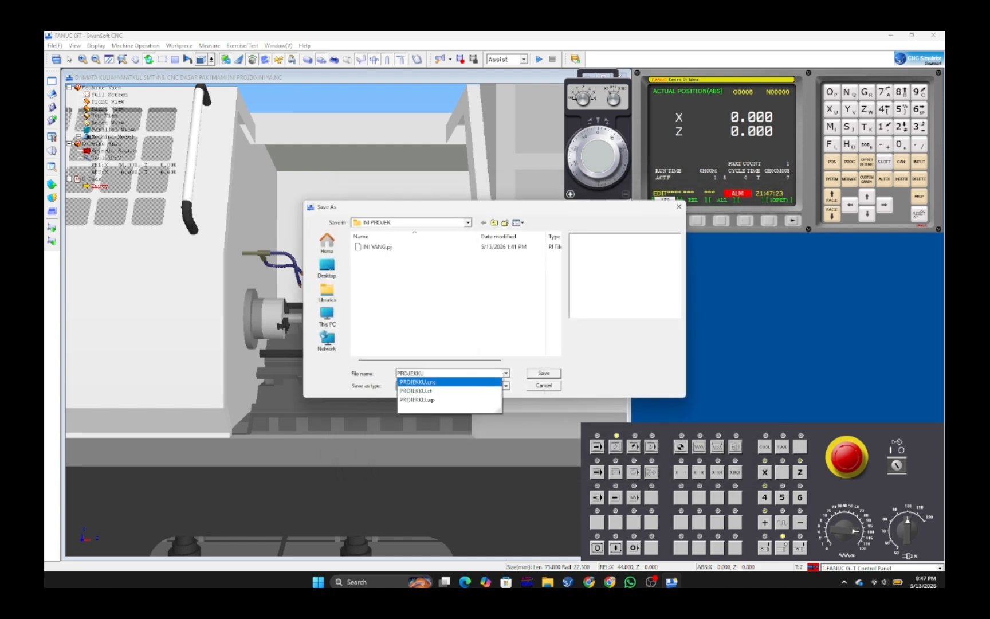
{"action": "left_click", "coordinate": [487, 386]}
{"action": "key", "text": "Return"}
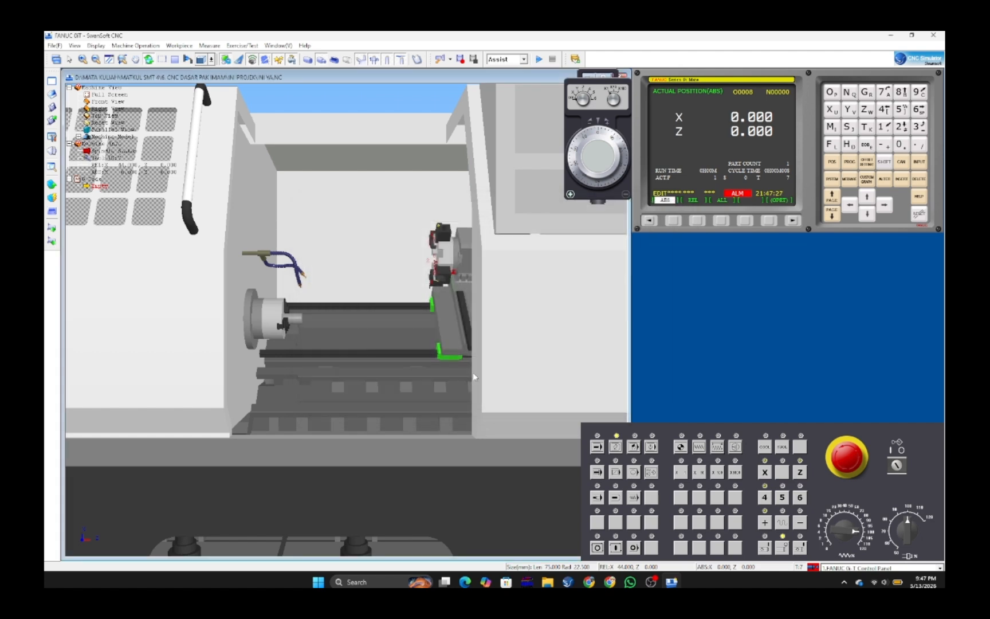
Start opening a file again and list all file types in the INI PROJEK folder.
{"action": "left_click", "coordinate": [54, 45]}
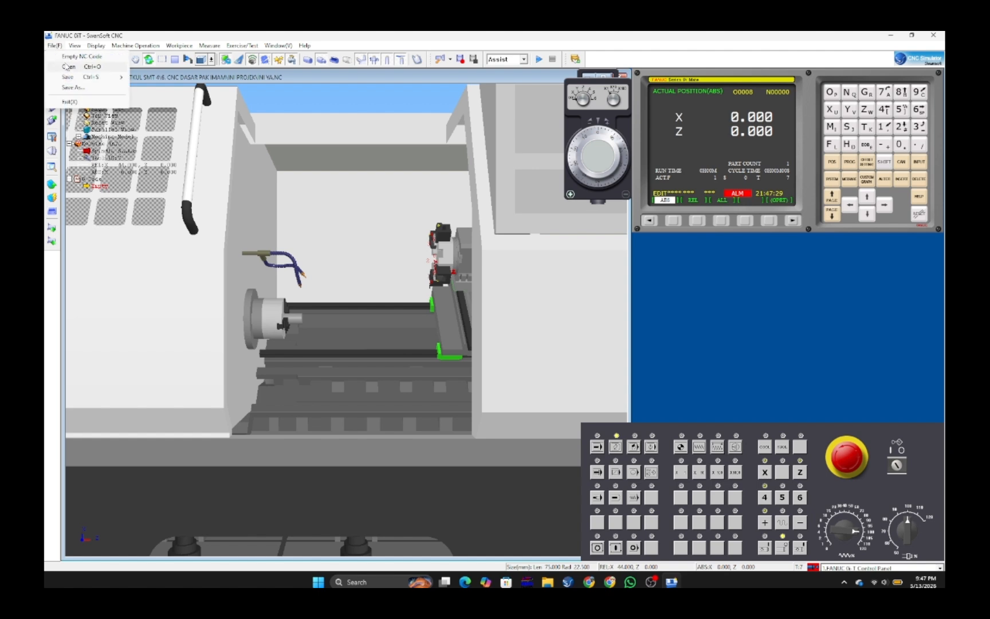
{"action": "left_click", "coordinate": [69, 67]}
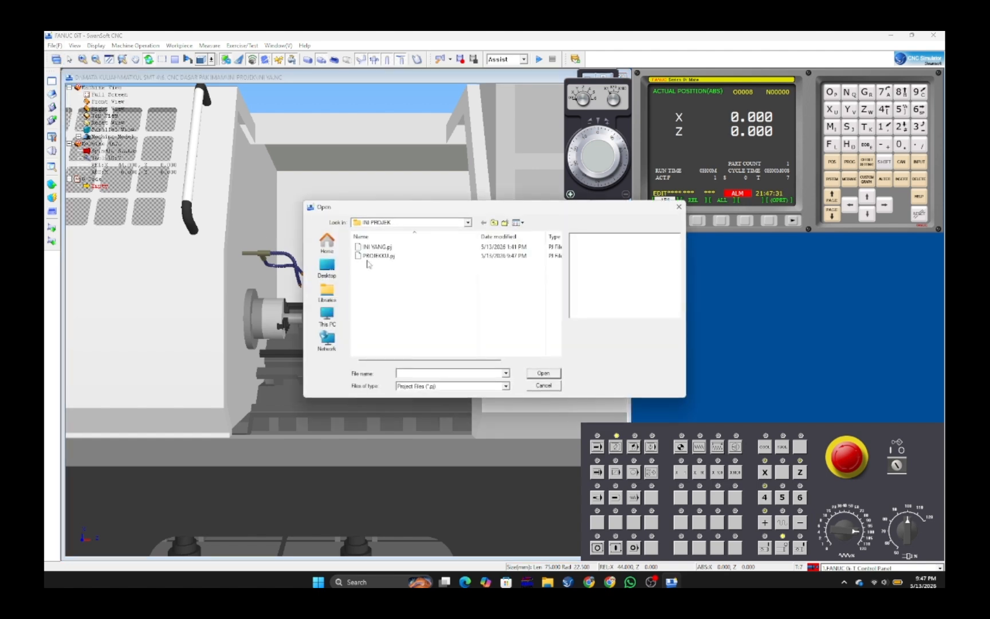
{"action": "left_click", "coordinate": [505, 386]}
{"action": "left_click", "coordinate": [481, 420]}
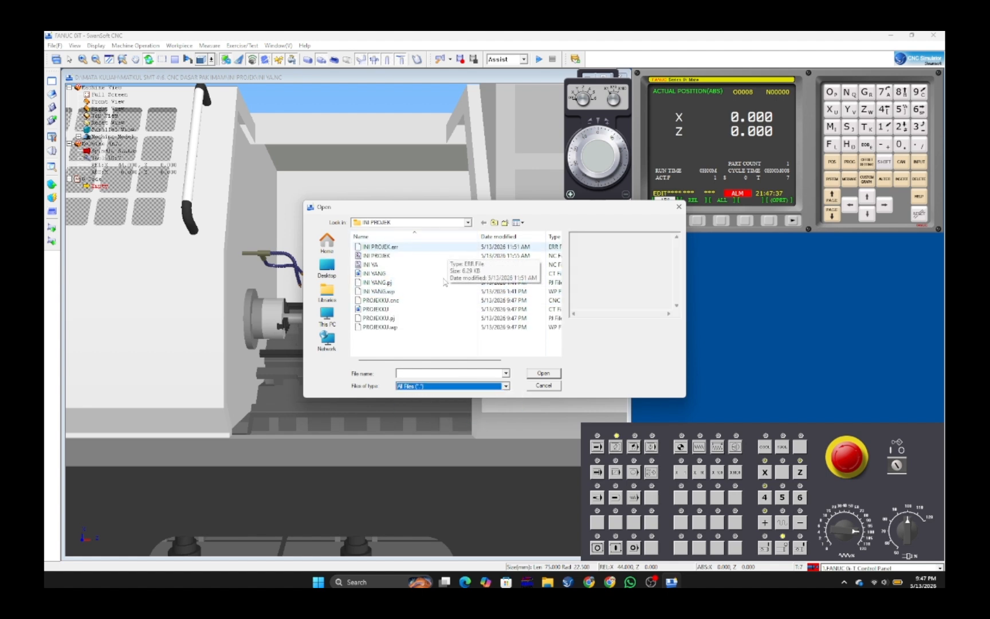
Compare the code previews of INI PROJEK and INI YA, and open the INI YA NC program.
{"action": "left_click", "coordinate": [515, 300]}
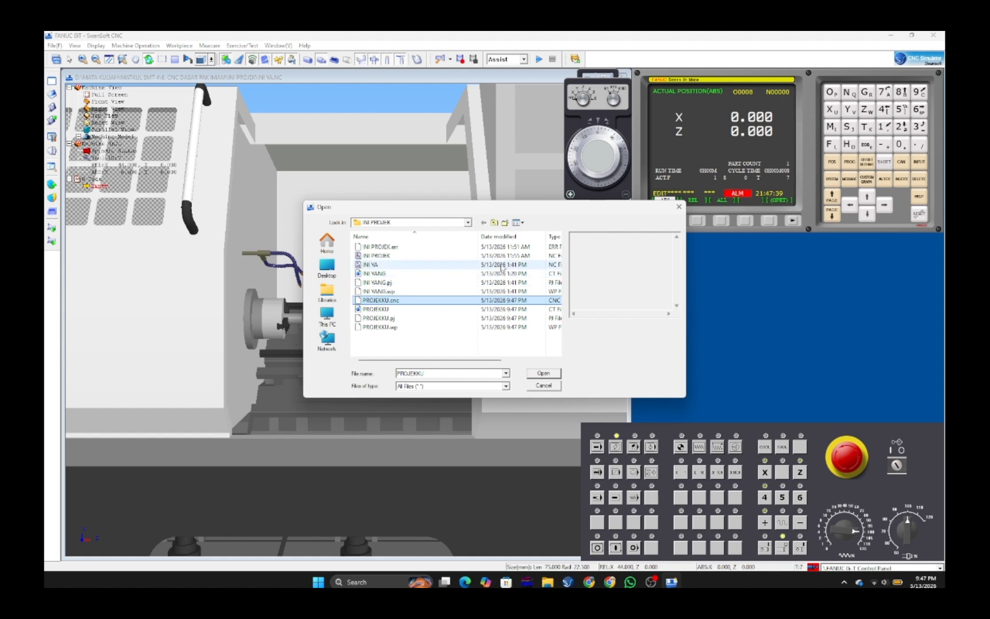
{"action": "left_click", "coordinate": [502, 265]}
{"action": "left_click", "coordinate": [498, 256]}
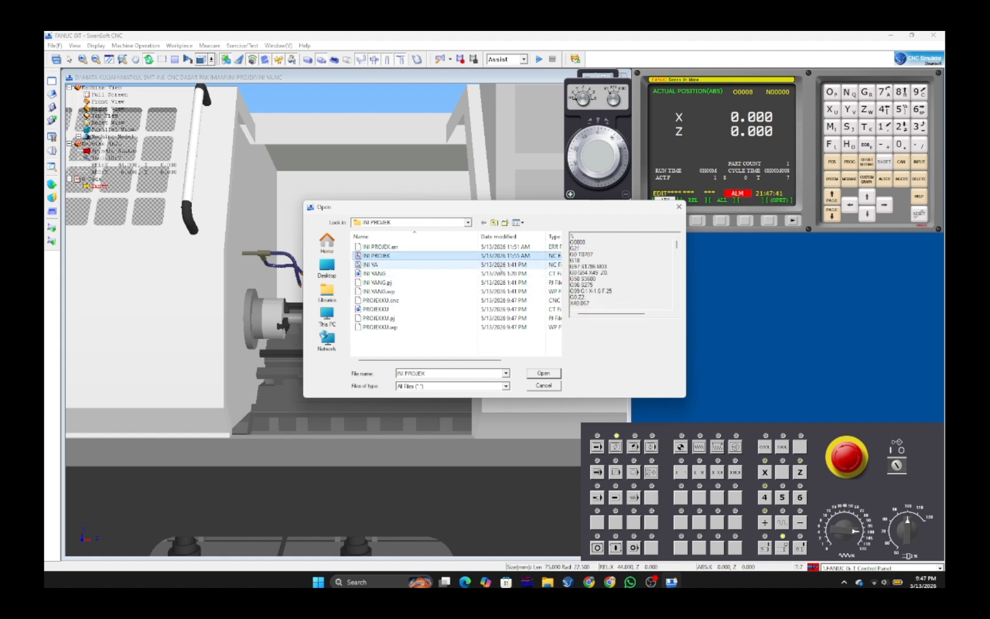
{"action": "left_click", "coordinate": [498, 265]}
{"action": "left_click", "coordinate": [491, 255]}
{"action": "left_click", "coordinate": [488, 265]}
{"action": "left_click", "coordinate": [487, 256]}
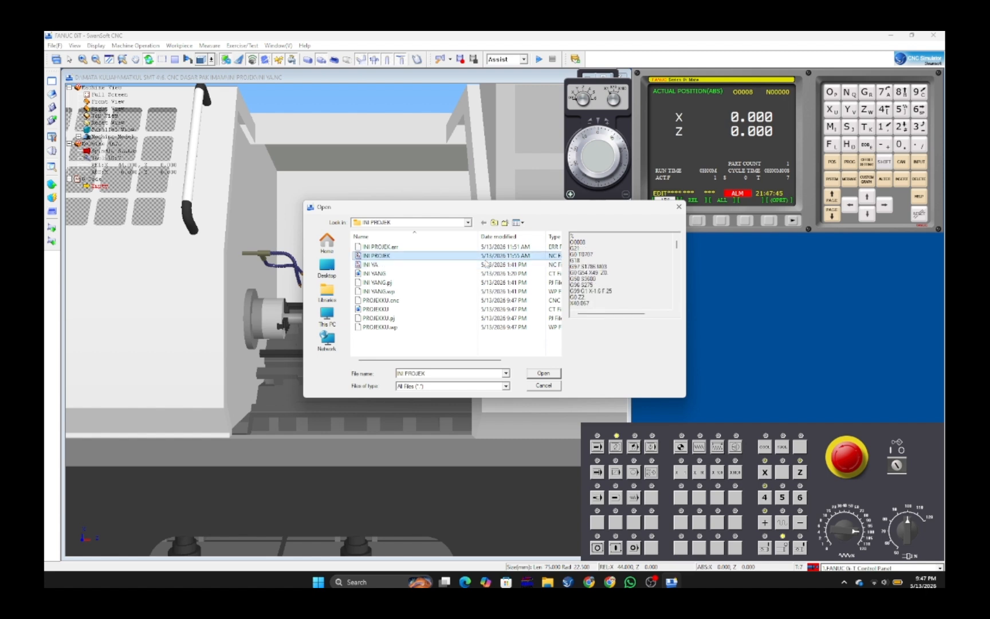
{"action": "left_click", "coordinate": [487, 267]}
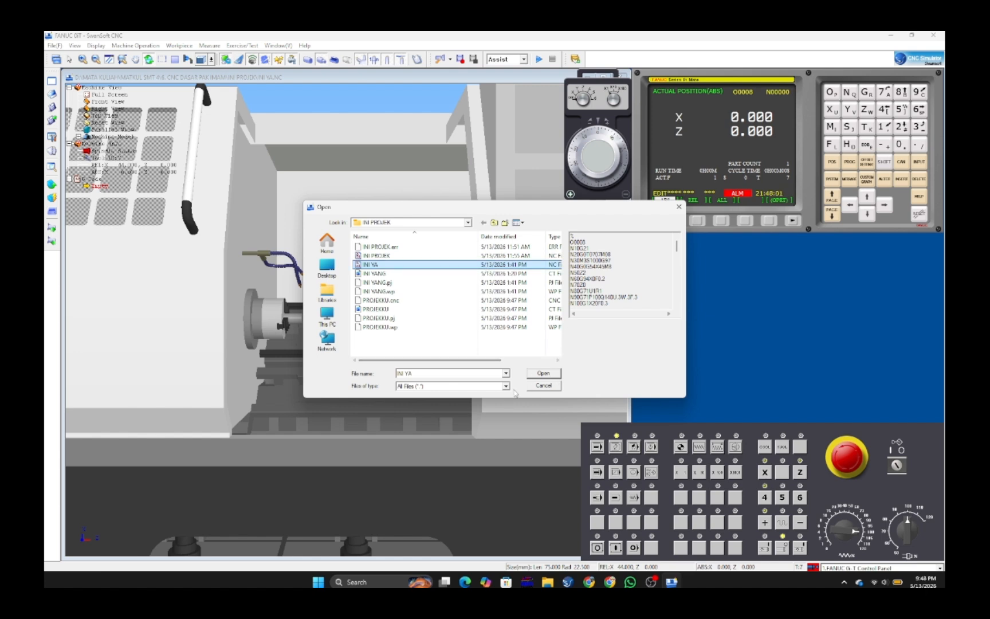
{"action": "left_click", "coordinate": [543, 373]}
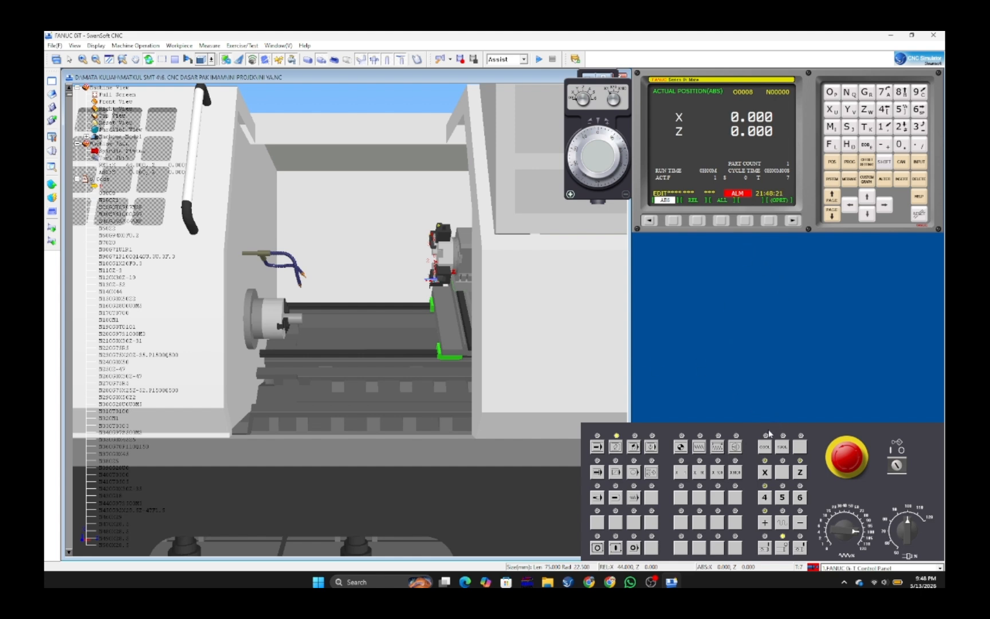
Put the machine in JOG mode and switch the machine display to the 2D view.
{"action": "left_click", "coordinate": [682, 452]}
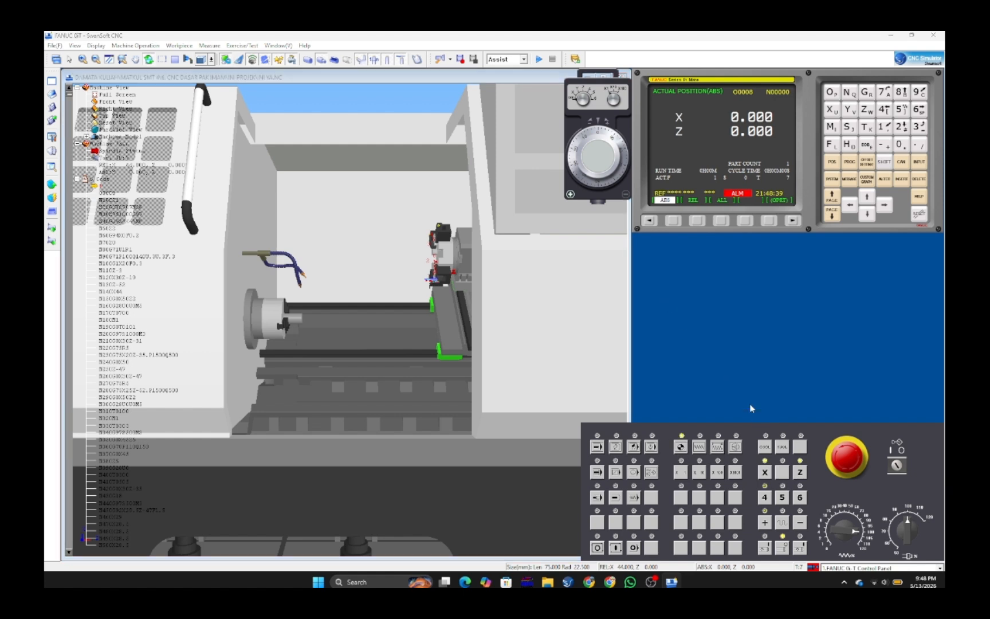
{"action": "left_click", "coordinate": [700, 446]}
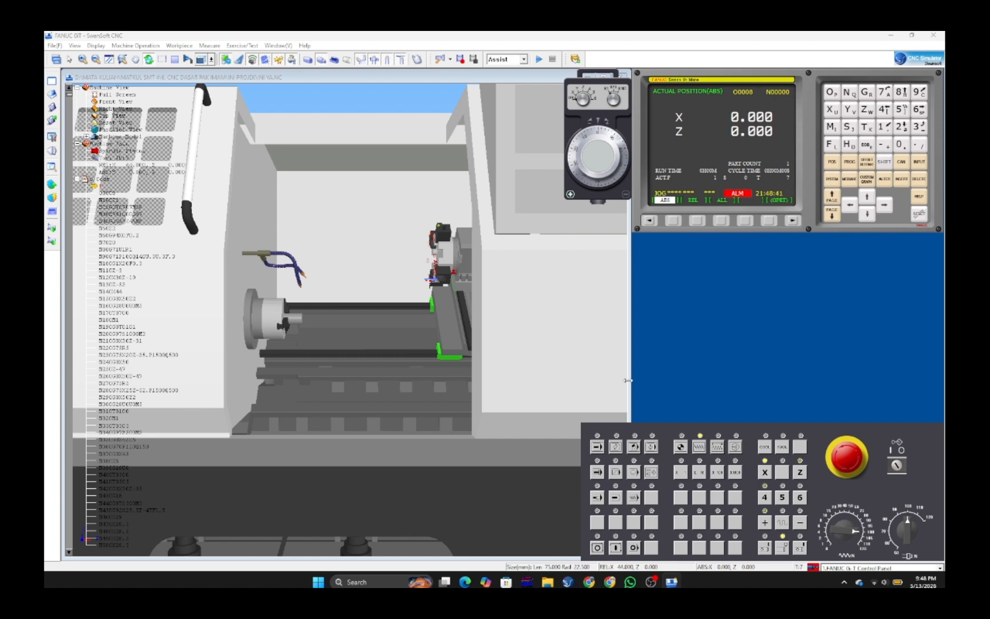
{"action": "left_click", "coordinate": [175, 59]}
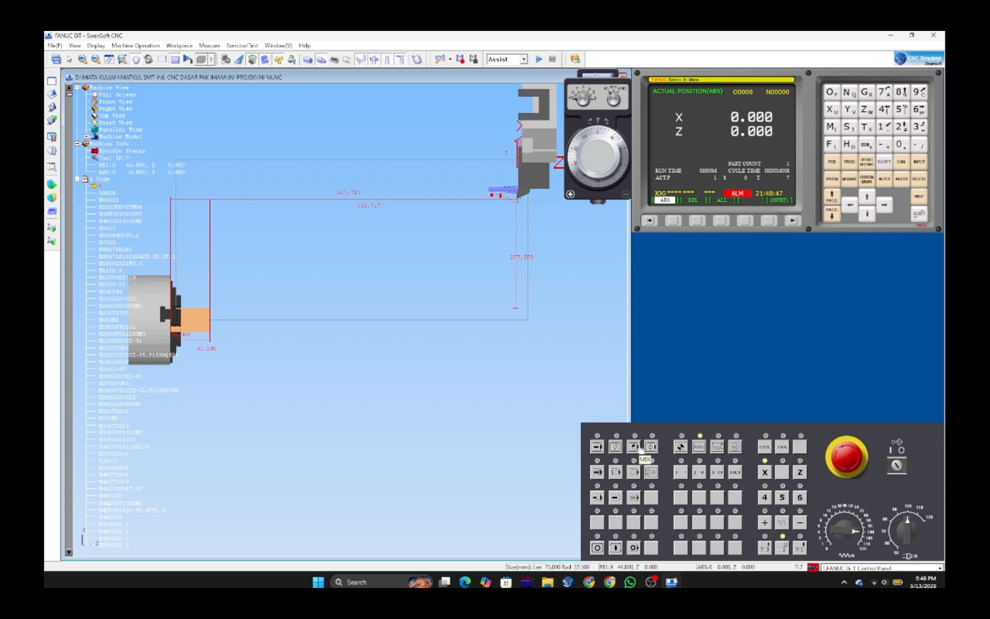
In MDI mode, enter the block G97S500M3 and run it to start the spindle.
{"action": "left_click", "coordinate": [640, 450]}
{"action": "left_click", "coordinate": [850, 163]}
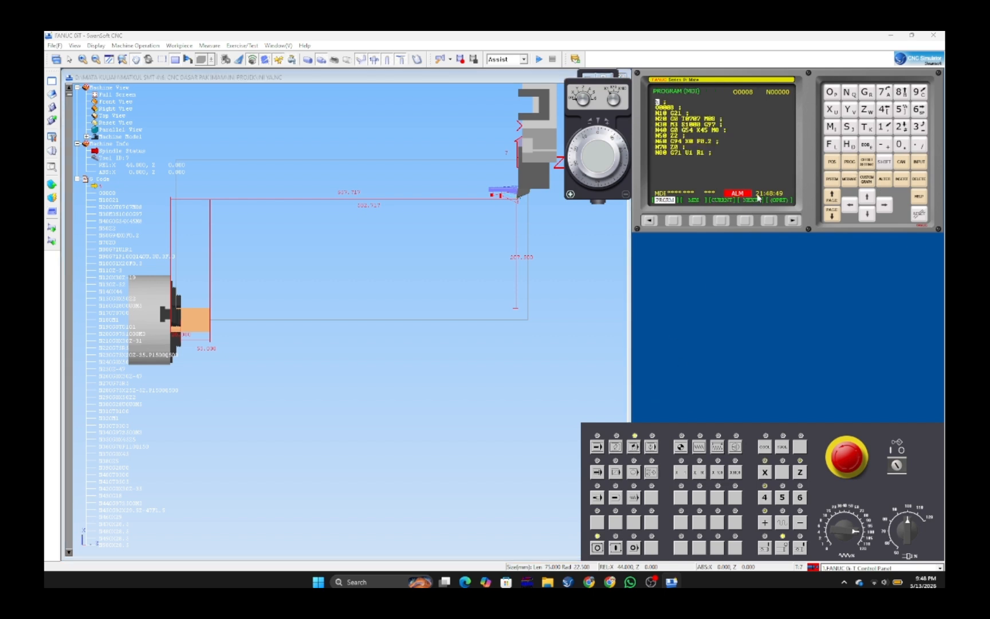
{"action": "left_click", "coordinate": [703, 219]}
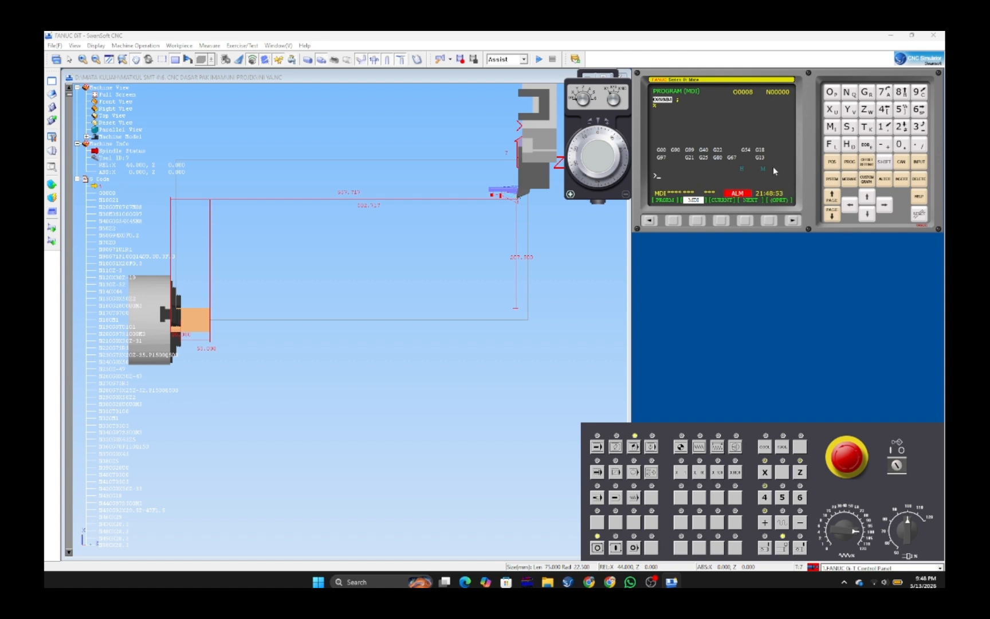
{"action": "type", "text": "G97S500M3"}
{"action": "key", "text": "Insert"}
{"action": "left_click", "coordinate": [617, 548]}
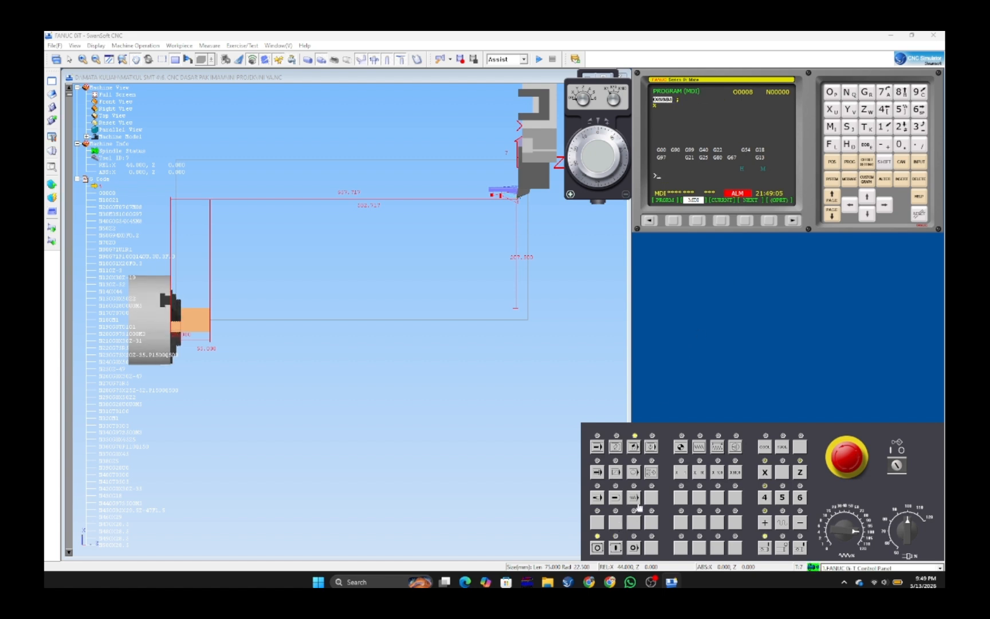
In JOG mode, move the tool in negative Z to about -589.6 at the stock's end, and in negative X close to its outer surface.
{"action": "left_click", "coordinate": [699, 451]}
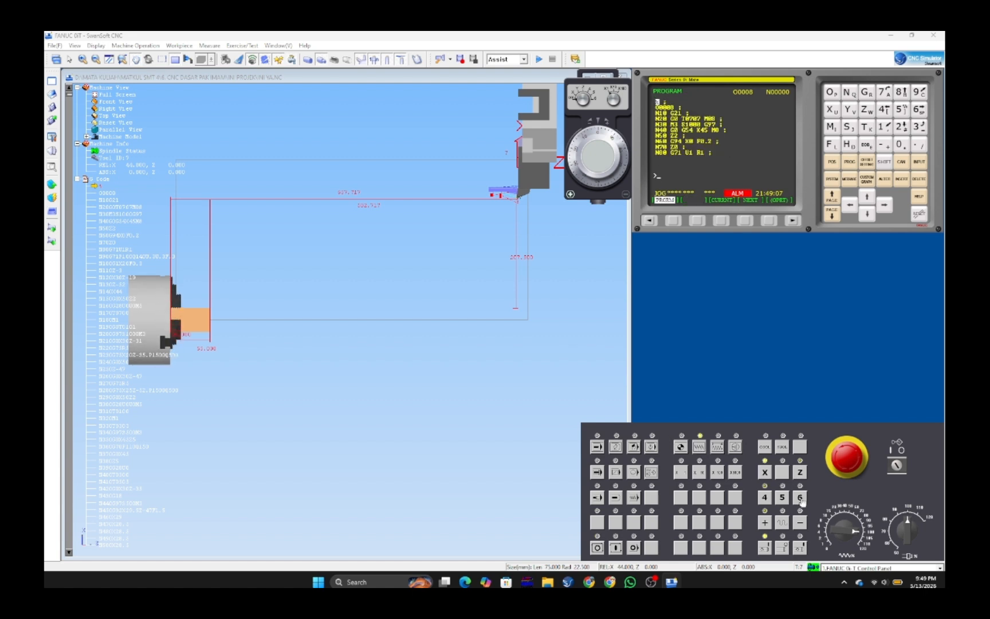
{"action": "left_click", "coordinate": [797, 472]}
{"action": "left_click", "coordinate": [800, 526]}
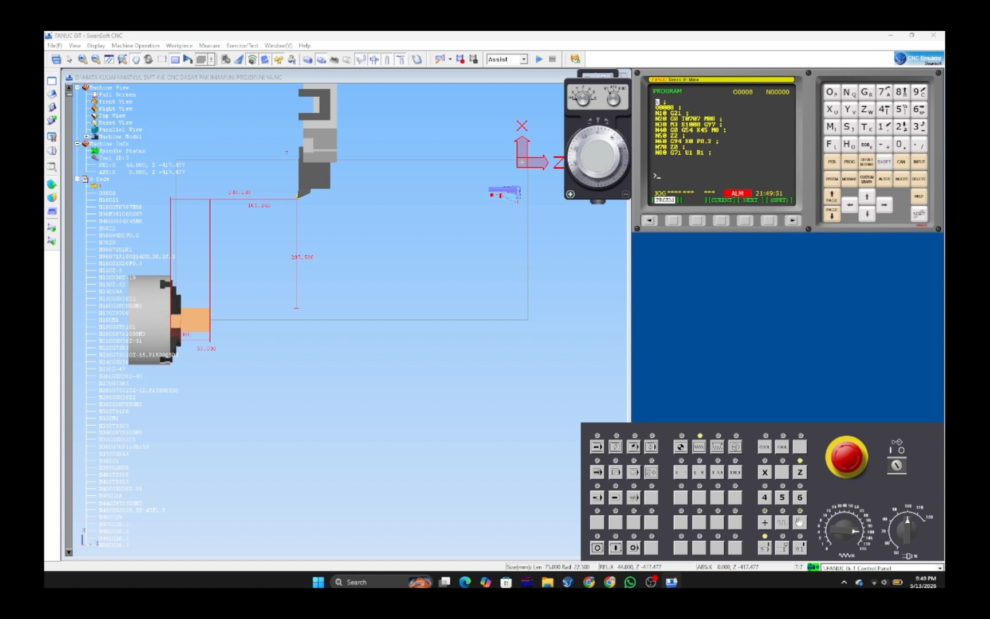
{"action": "left_click", "coordinate": [799, 523]}
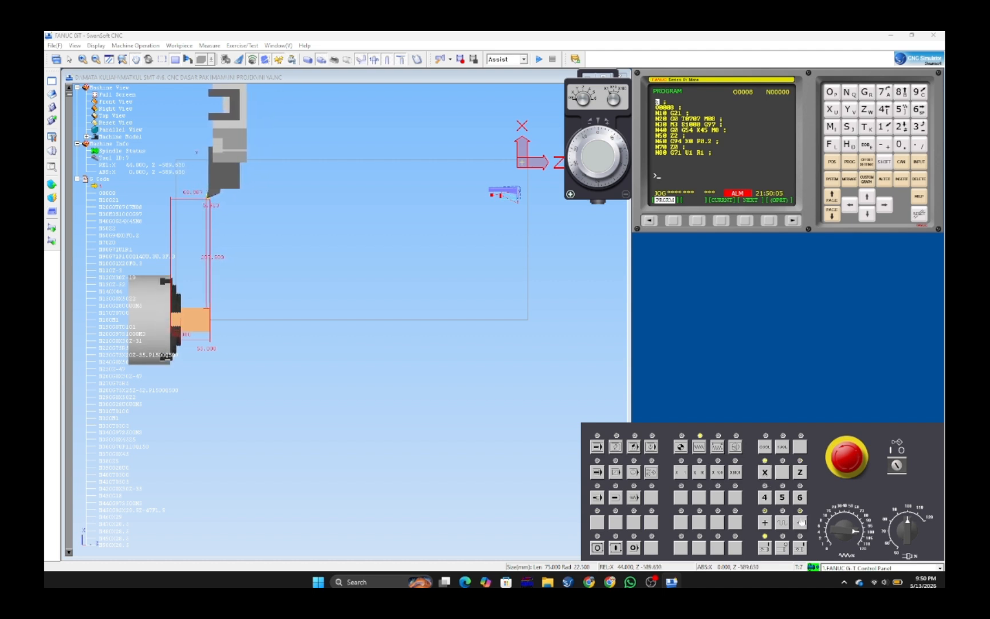
{"action": "left_click", "coordinate": [801, 522]}
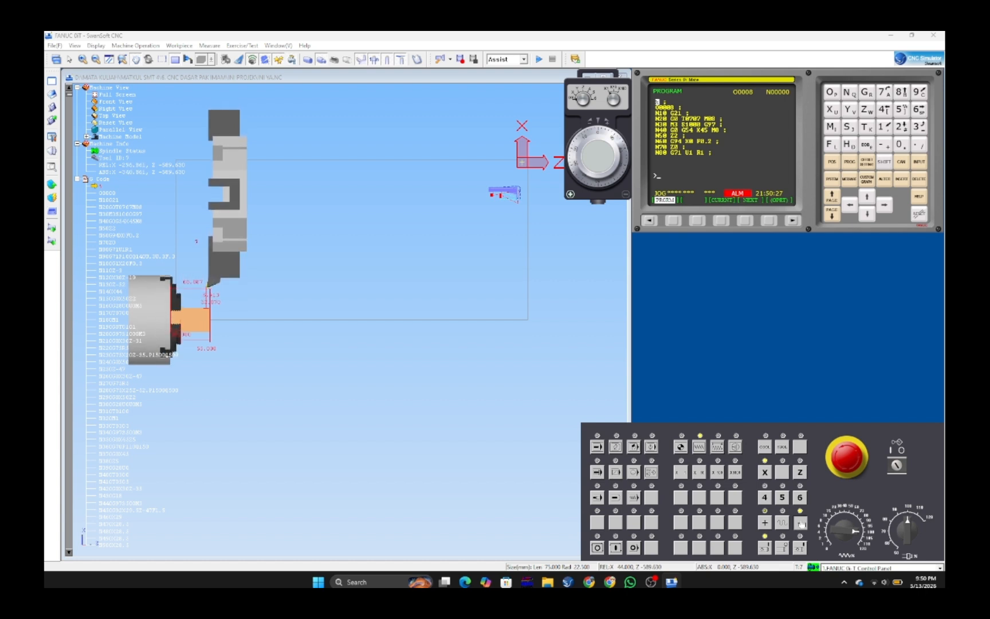
{"action": "left_click", "coordinate": [801, 523]}
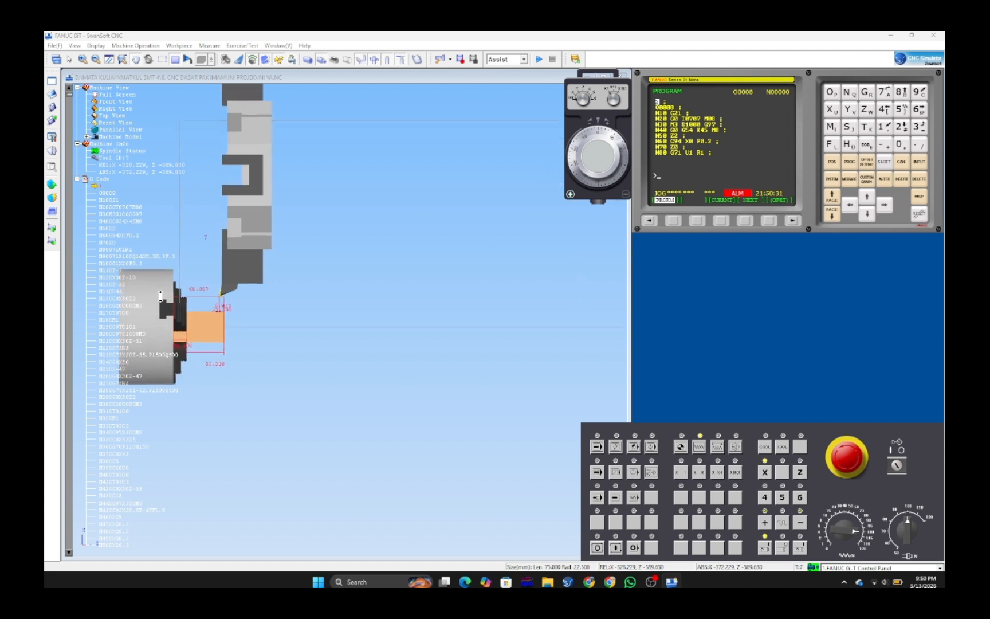
Feed the tool in negative X toward the stock's outer surface, from JOG to incremental mode, to about X -367.7.
{"action": "scroll", "coordinate": [161, 298], "scroll_direction": "up", "scroll_amount": 3}
{"action": "scroll", "coordinate": [160, 296], "scroll_direction": "up", "scroll_amount": 5}
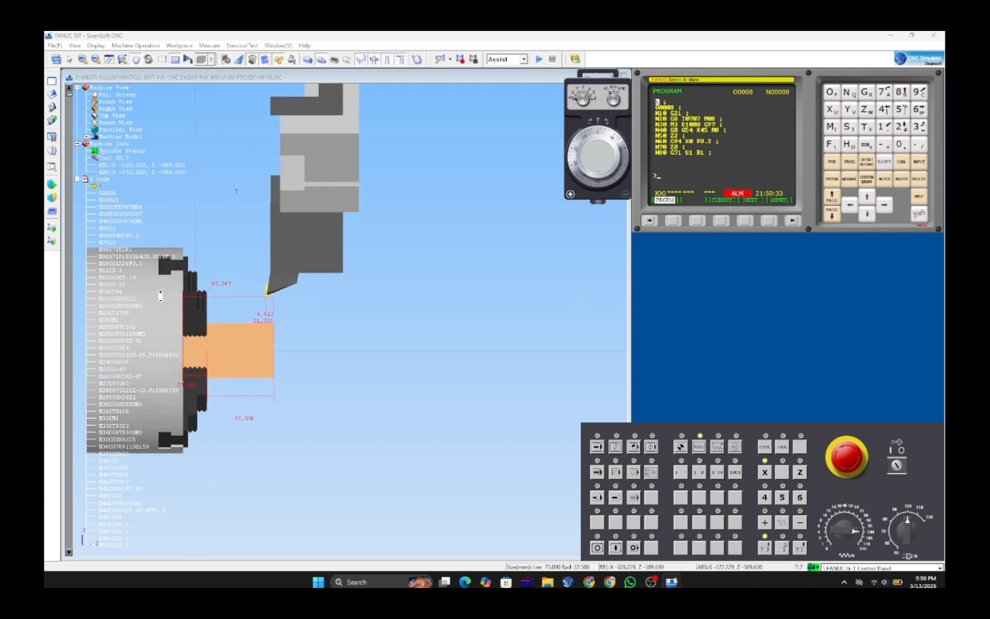
{"action": "scroll", "coordinate": [160, 296], "scroll_direction": "up", "scroll_amount": 5}
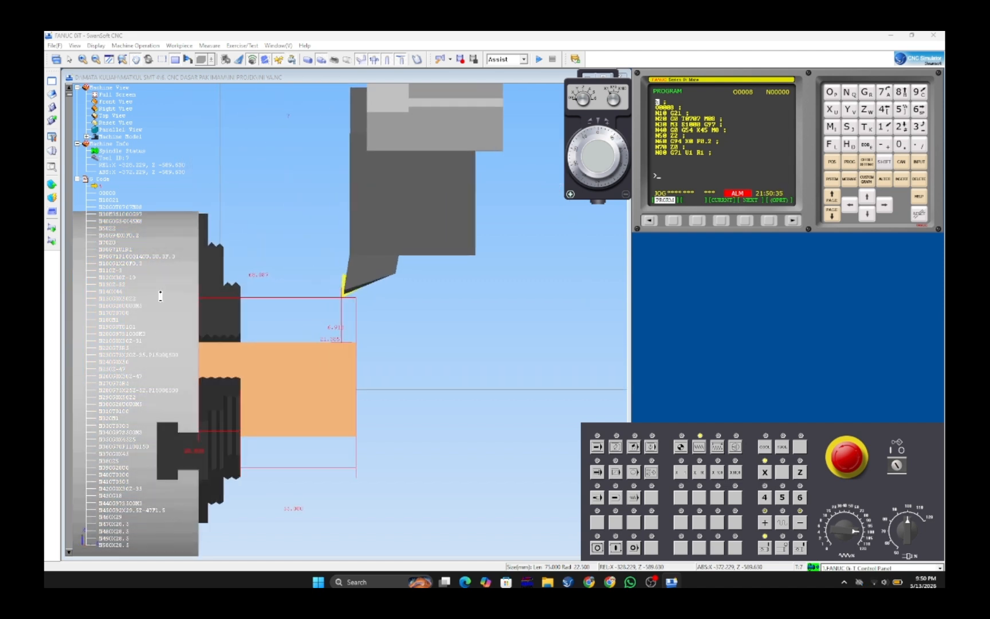
{"action": "scroll", "coordinate": [160, 295], "scroll_direction": "up", "scroll_amount": 2}
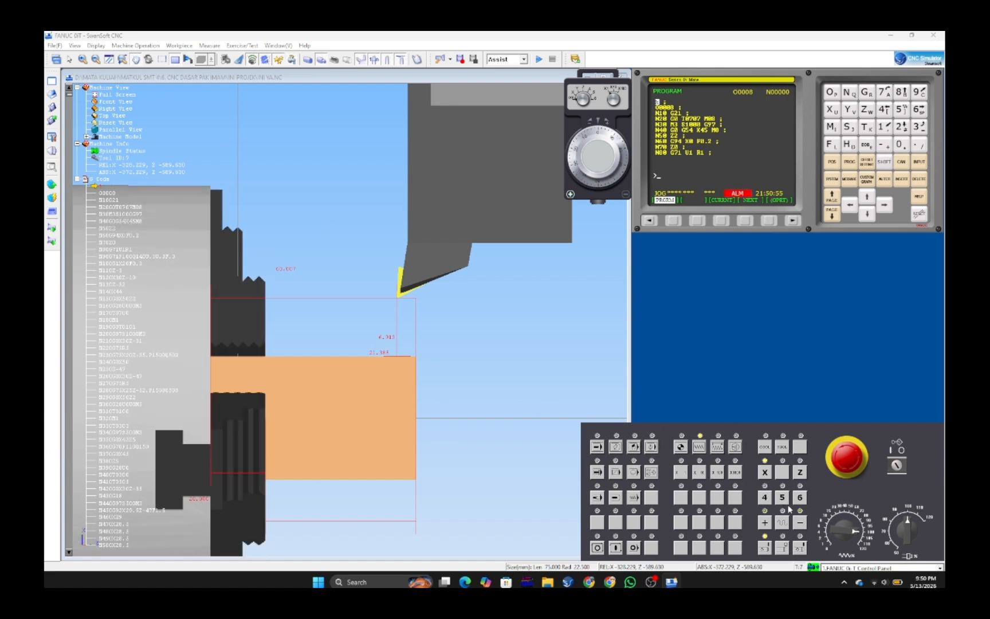
{"action": "left_click", "coordinate": [801, 522]}
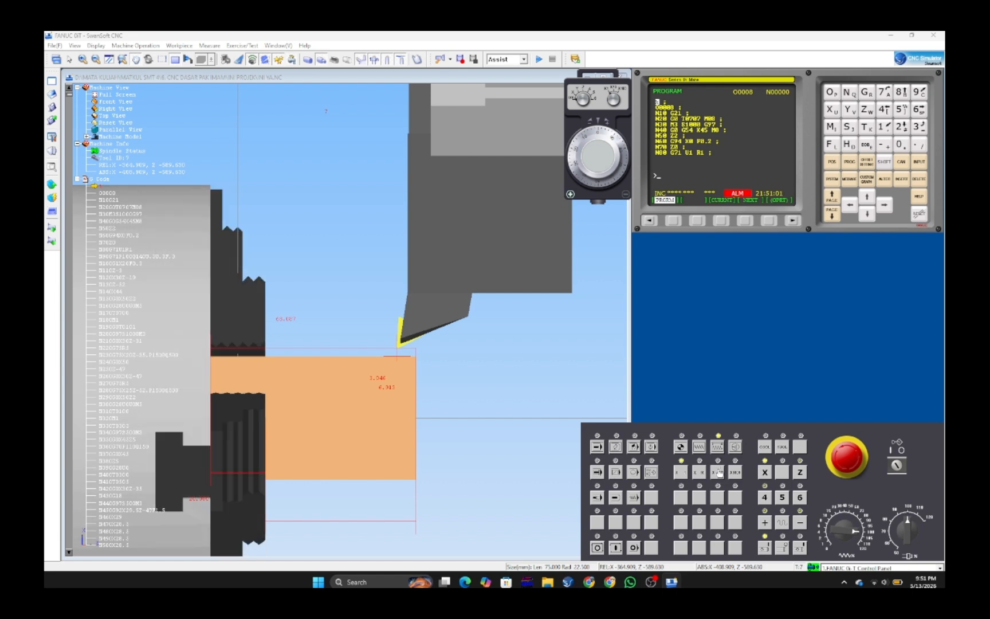
{"action": "left_click", "coordinate": [801, 528]}
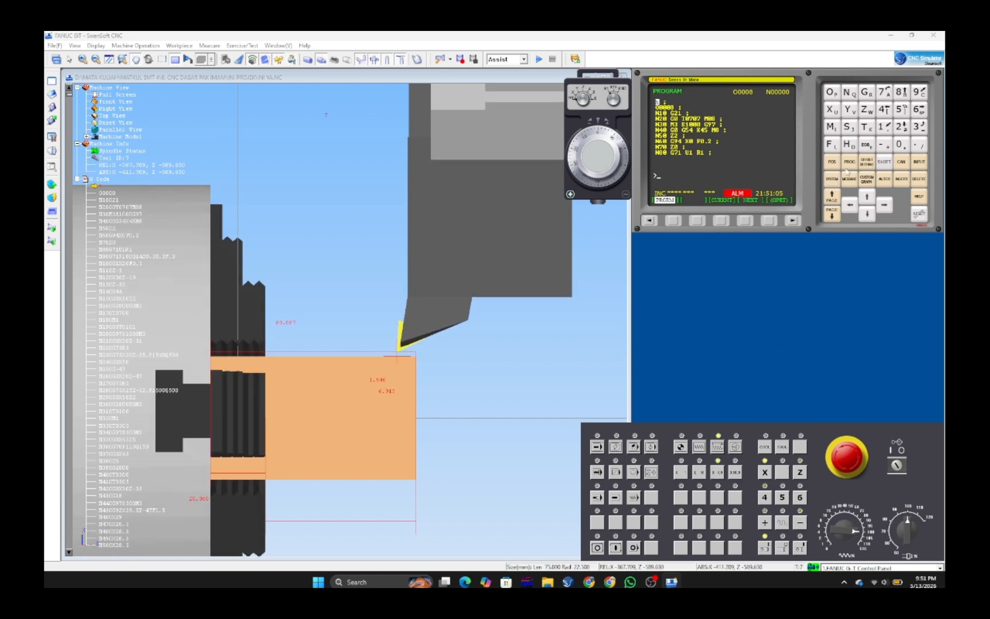
Display the tool geometry offset table on the control for tool 7's row.
{"action": "left_click", "coordinate": [871, 162]}
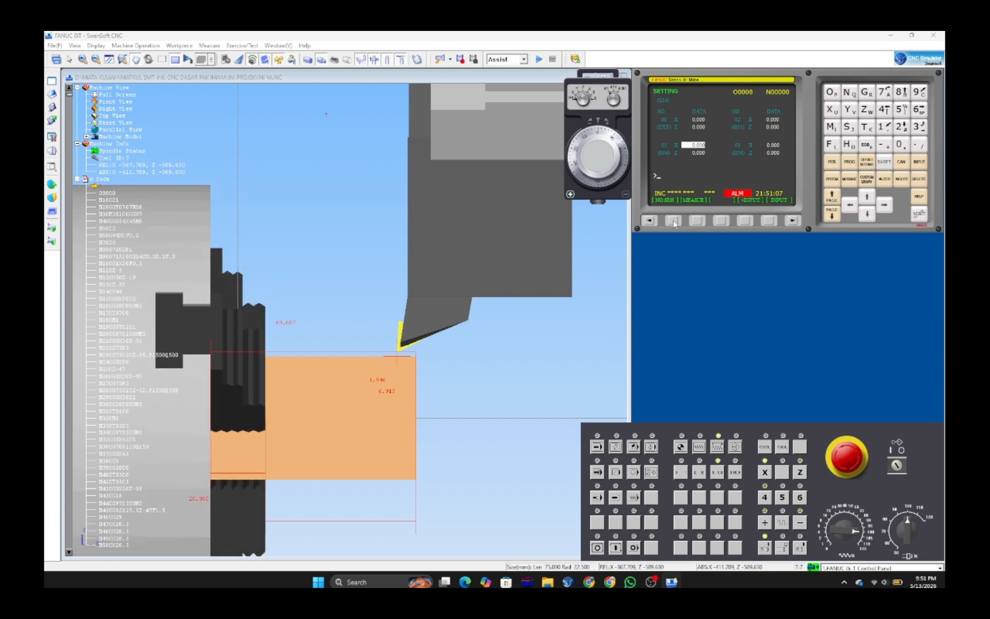
{"action": "left_click", "coordinate": [716, 222]}
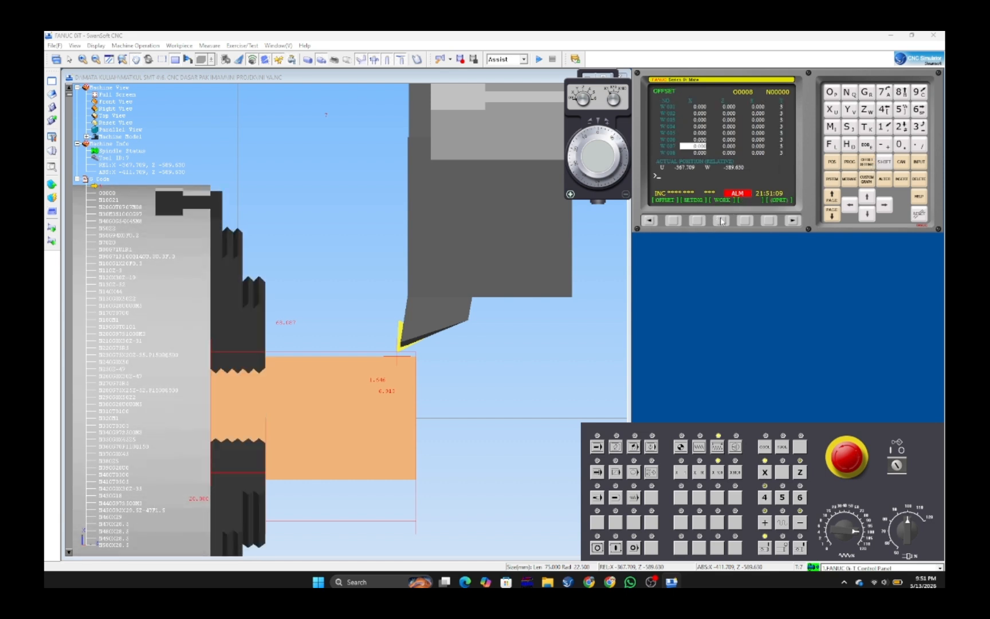
{"action": "left_click", "coordinate": [675, 221]}
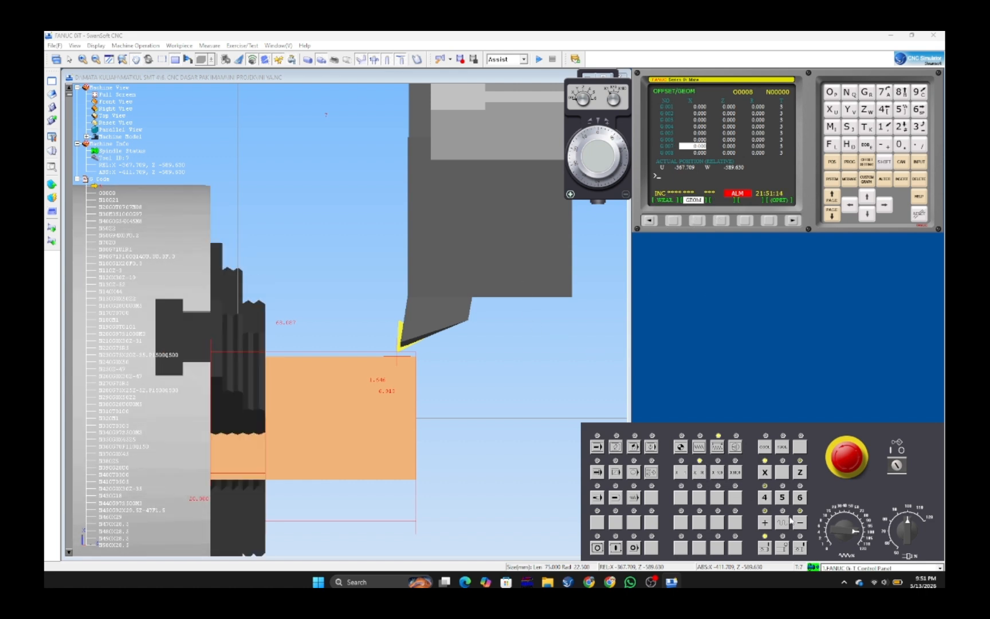
In incremental mode, inch the tool in negative X until it touches the stock's outer surface at X -370.998.
{"action": "left_click", "coordinate": [799, 523]}
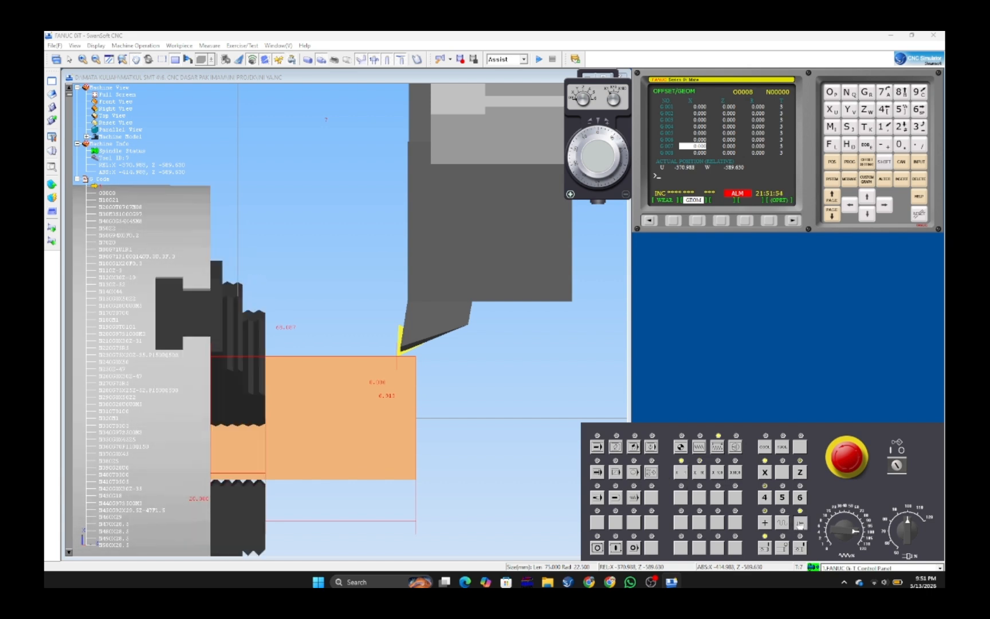
{"action": "left_click", "coordinate": [799, 522]}
{"action": "left_click", "coordinate": [800, 524]}
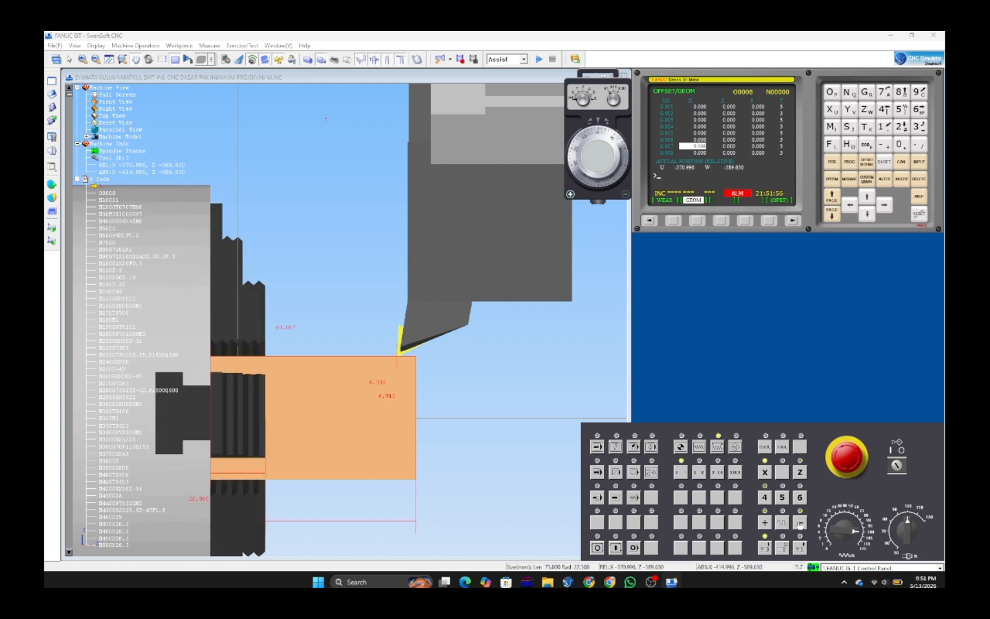
{"action": "left_click", "coordinate": [799, 523]}
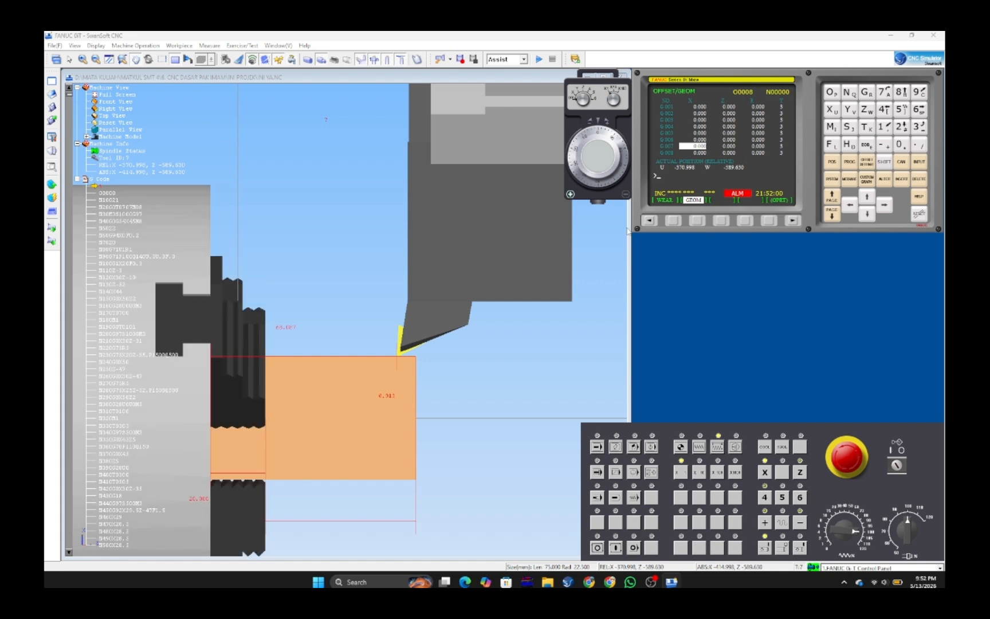
Enter -370.998 as the X geometry offset in row 007 and select that row's Z offset.
{"action": "left_click", "coordinate": [885, 144]}
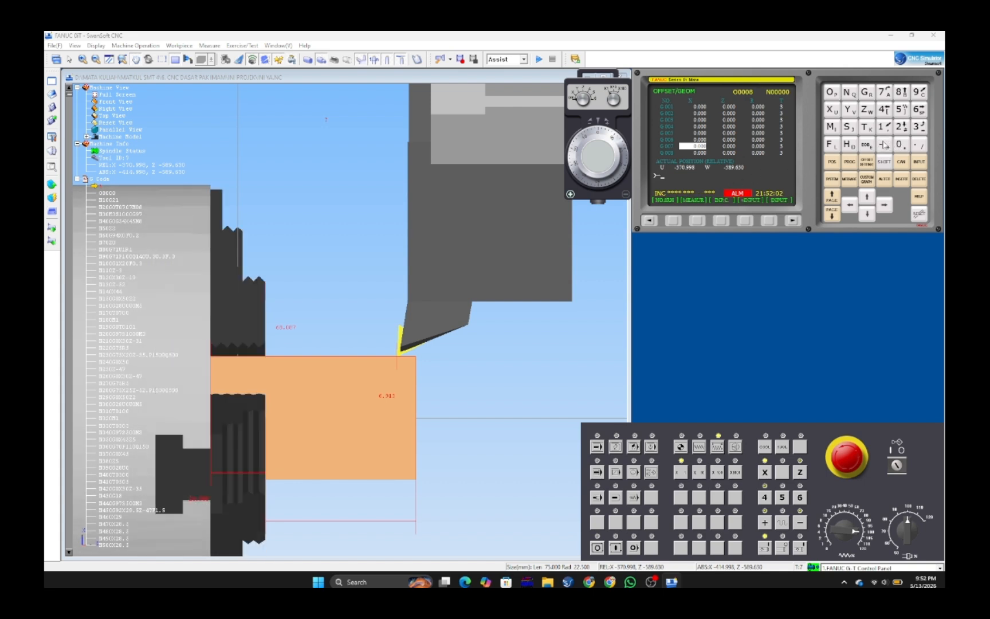
{"action": "left_click", "coordinate": [917, 127]}
{"action": "left_click", "coordinate": [884, 92]}
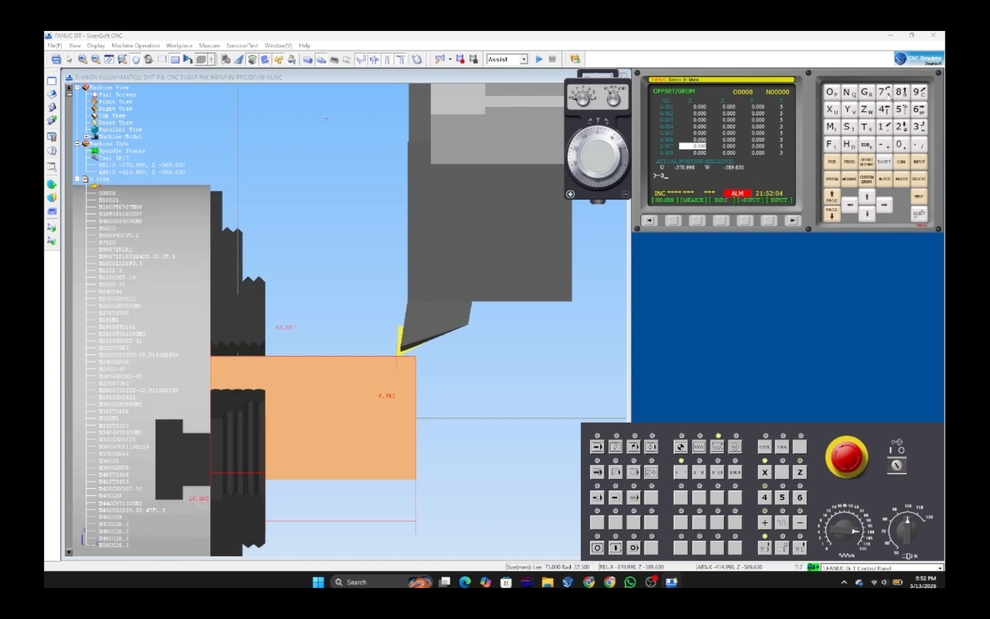
{"action": "left_click", "coordinate": [899, 145]}
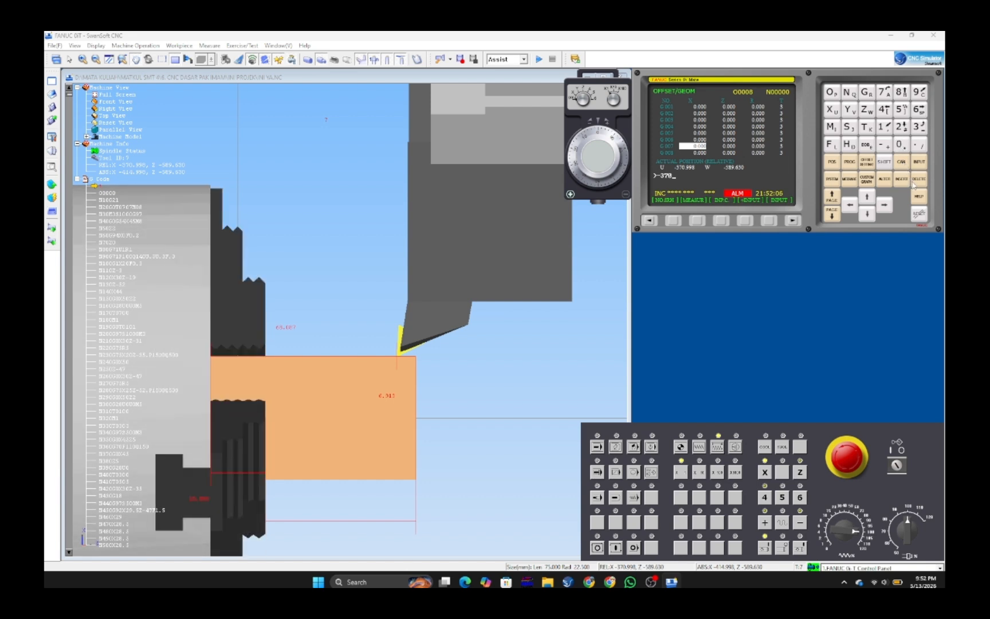
{"action": "left_click", "coordinate": [918, 145]}
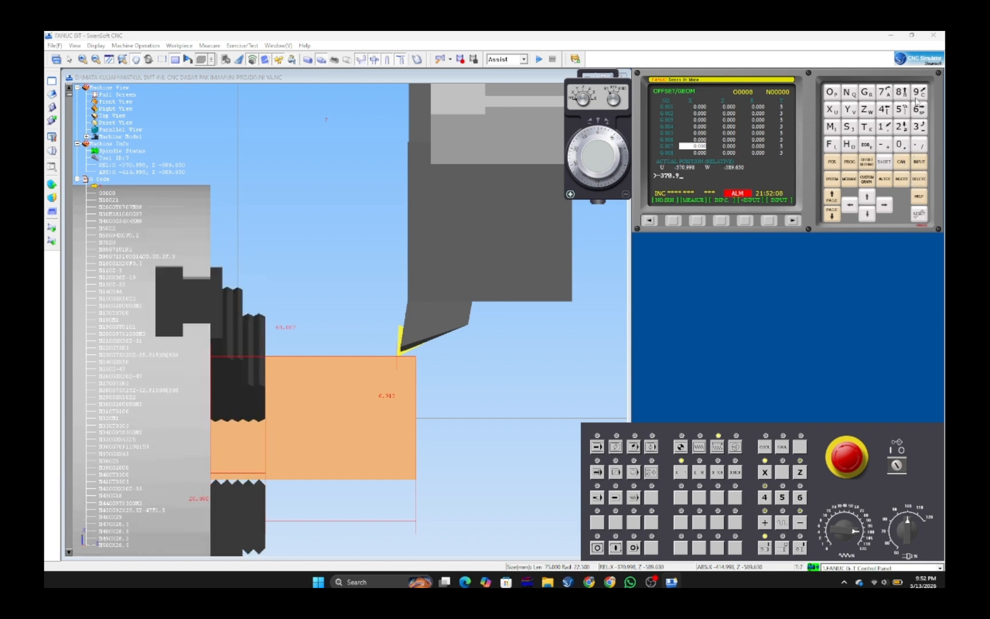
{"action": "left_click", "coordinate": [900, 92]}
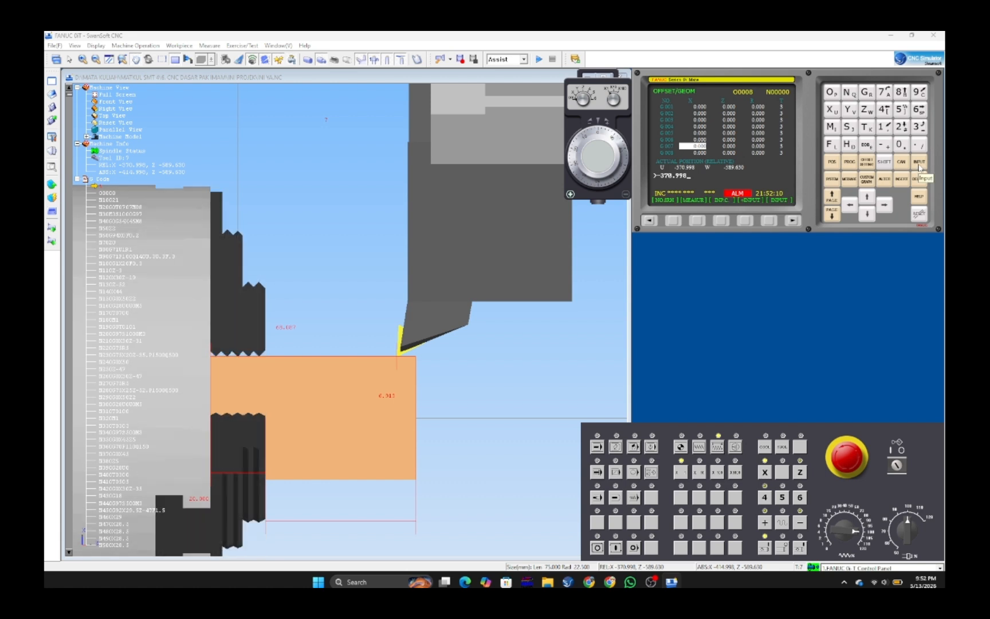
{"action": "left_click", "coordinate": [918, 163]}
{"action": "left_click", "coordinate": [885, 205]}
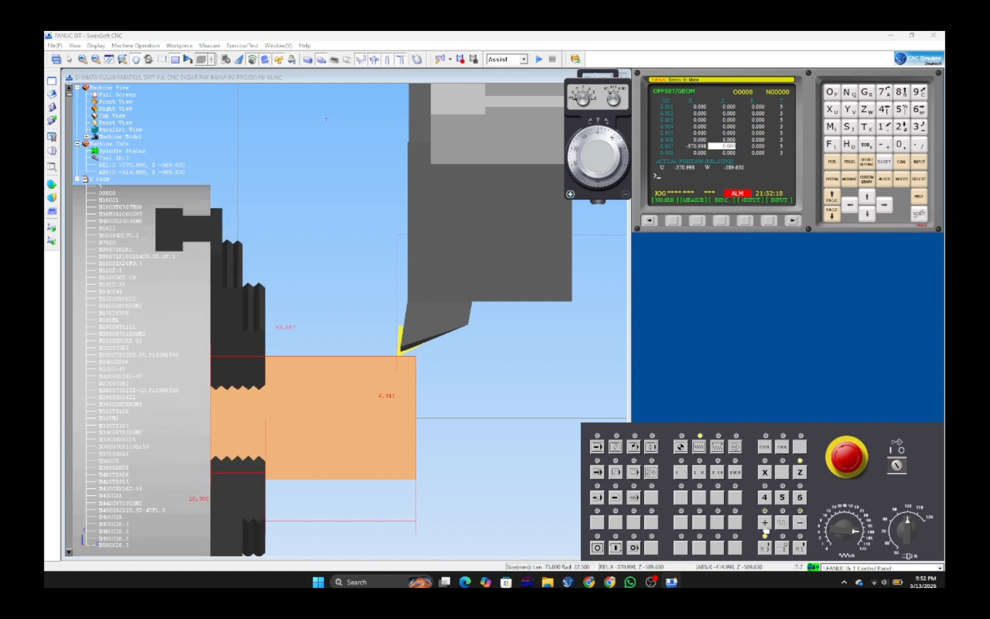
In JOG mode, retract the tool in positive Z to about -579.1 and lower it in X to about -376.3.
{"action": "left_click", "coordinate": [764, 523]}
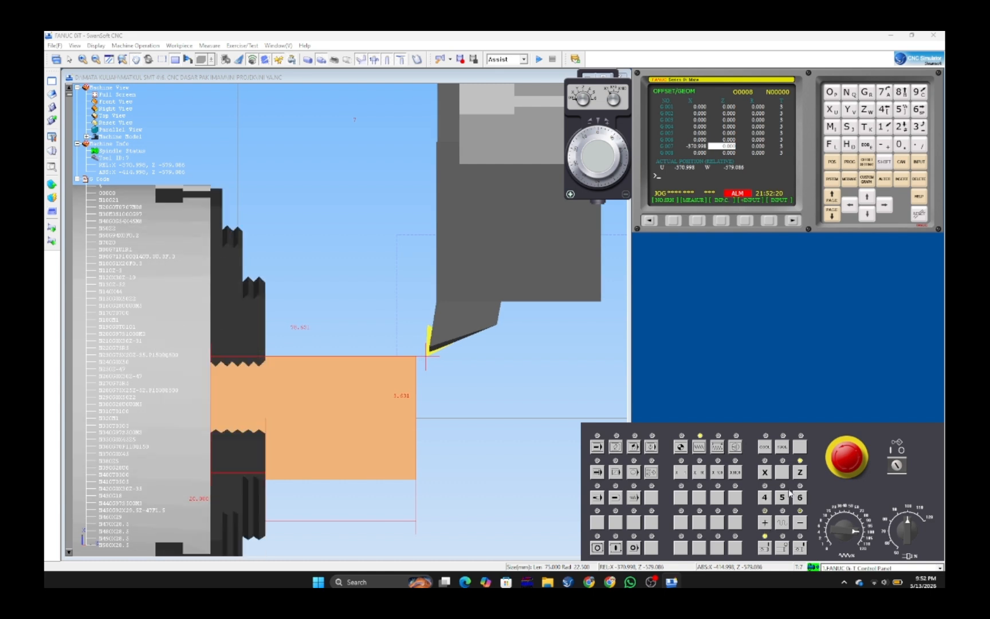
{"action": "left_click", "coordinate": [765, 473]}
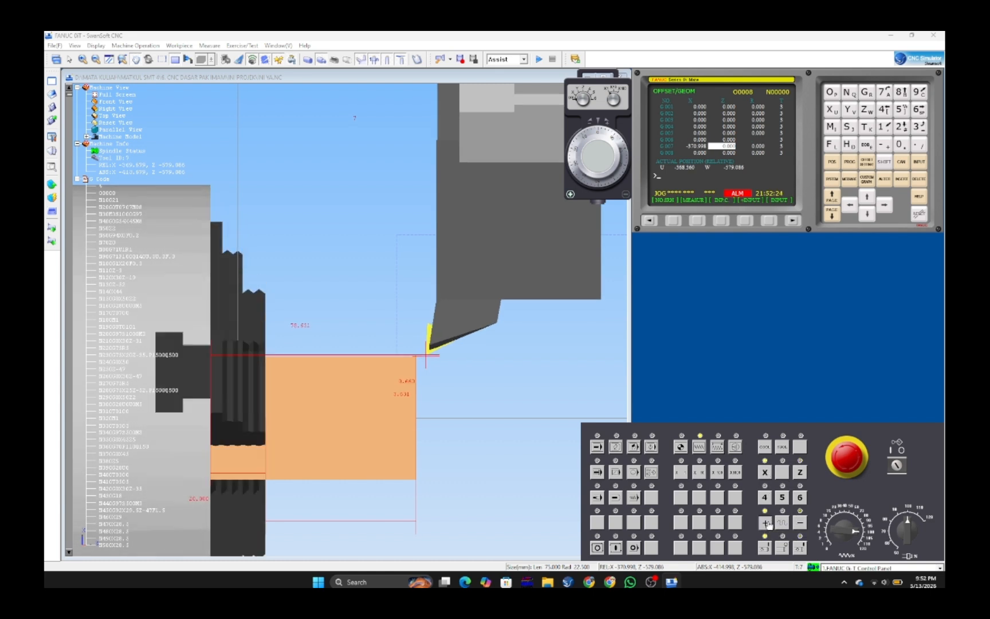
{"action": "left_click", "coordinate": [800, 523]}
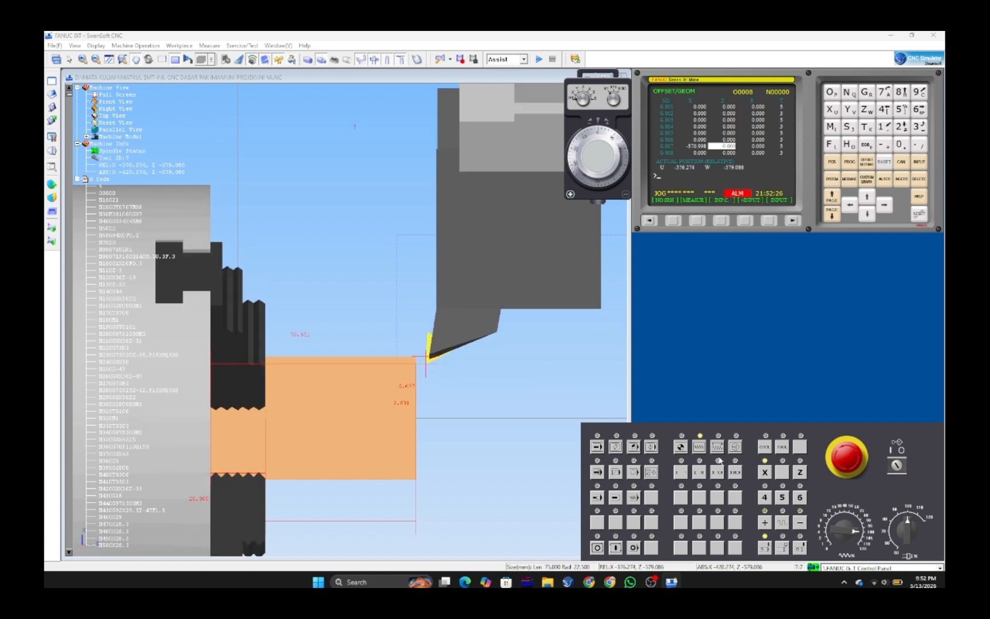
In incremental mode, move the tool to X -376.674 and feed it in negative Z to about -582.7, near the stock's end face.
{"action": "left_click", "coordinate": [718, 448]}
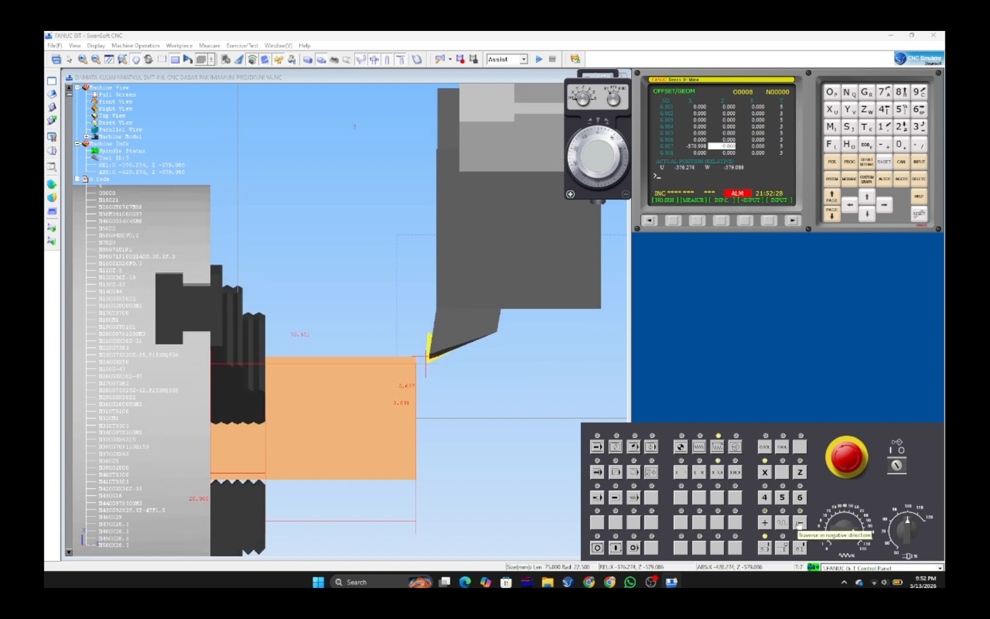
{"action": "left_click", "coordinate": [799, 522]}
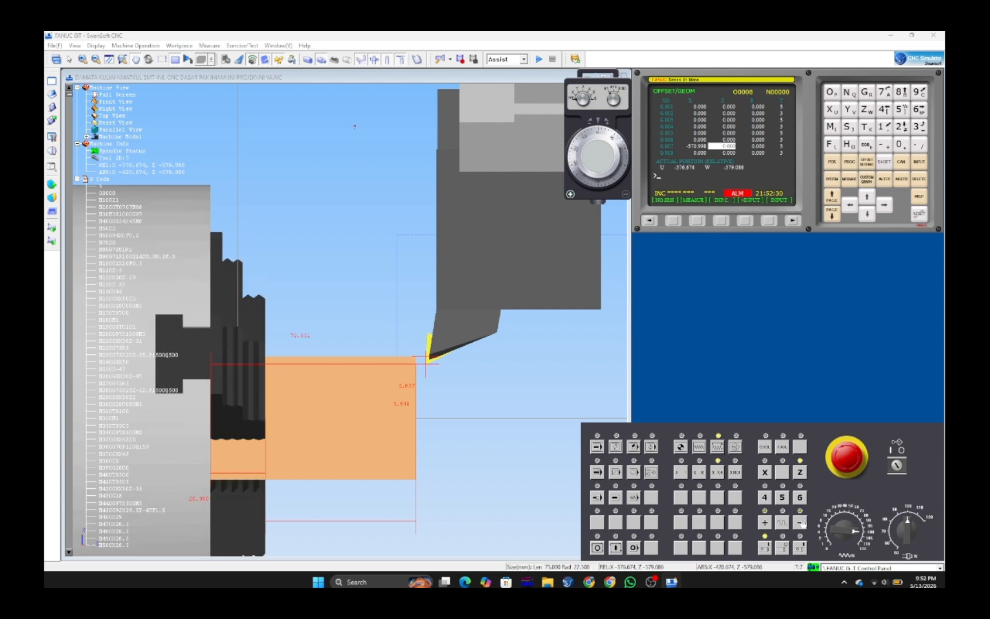
{"action": "left_click", "coordinate": [801, 523]}
{"action": "left_click", "coordinate": [801, 523]}
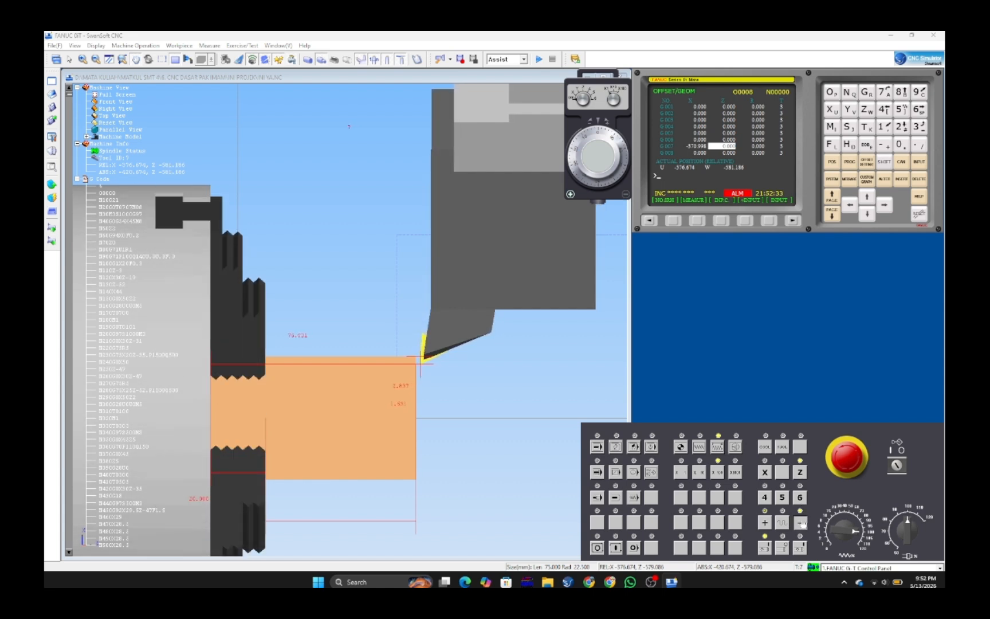
{"action": "left_click", "coordinate": [801, 523]}
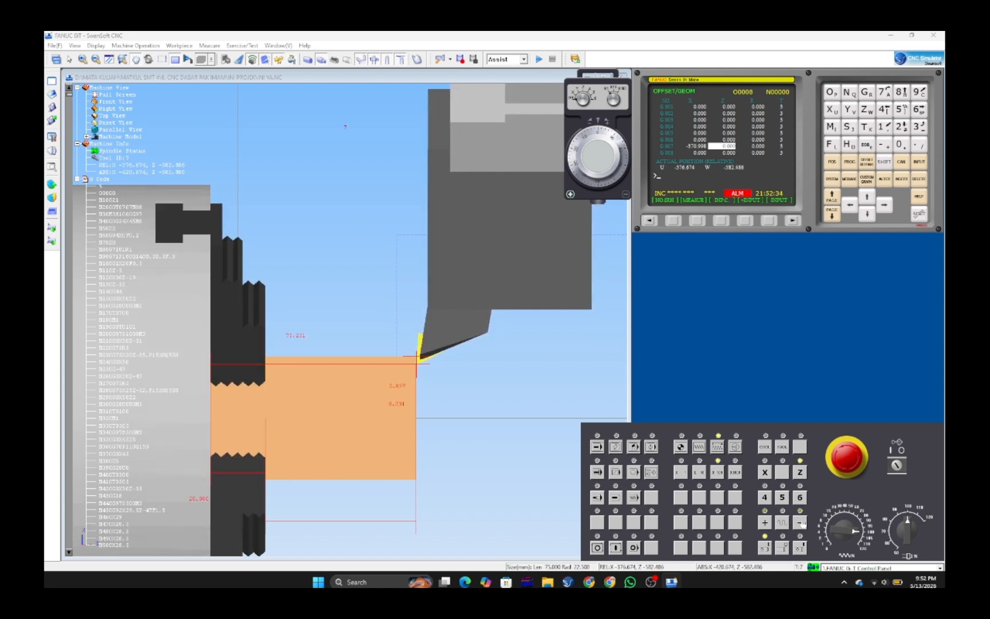
Use the finest increment to inch the tool in negative Z until it touches the stock's end face at Z -582.717.
{"action": "left_click", "coordinate": [680, 471]}
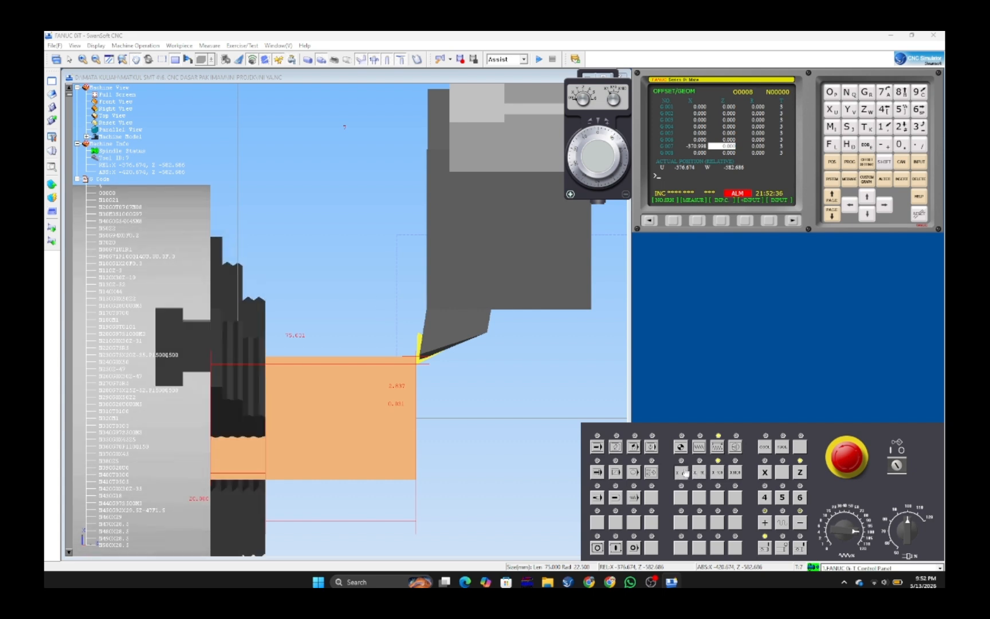
{"action": "left_click", "coordinate": [801, 523]}
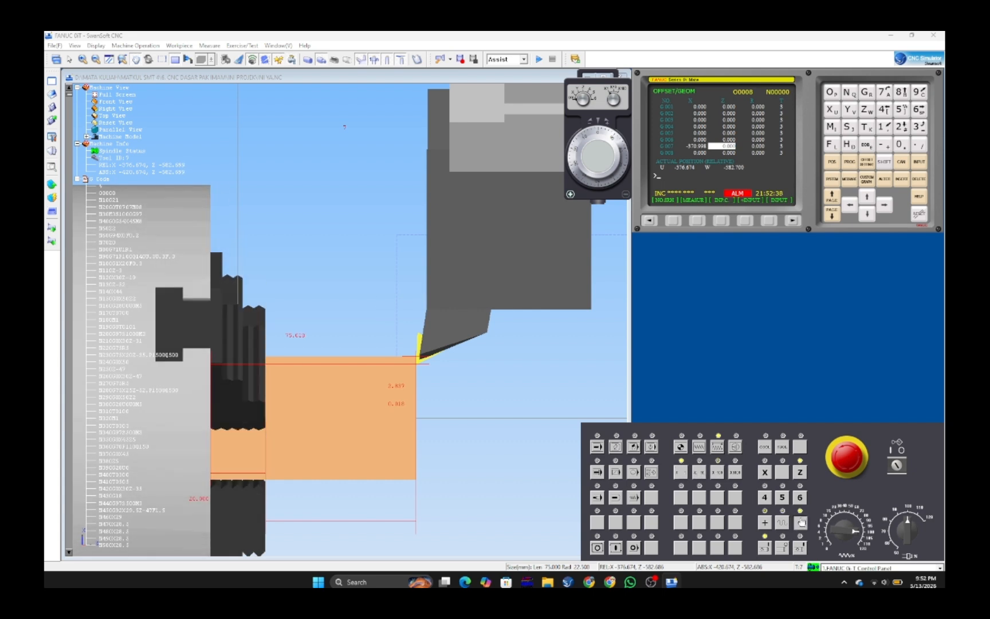
{"action": "left_click", "coordinate": [801, 523]}
{"action": "left_click", "coordinate": [801, 523]}
{"action": "left_click", "coordinate": [800, 523]}
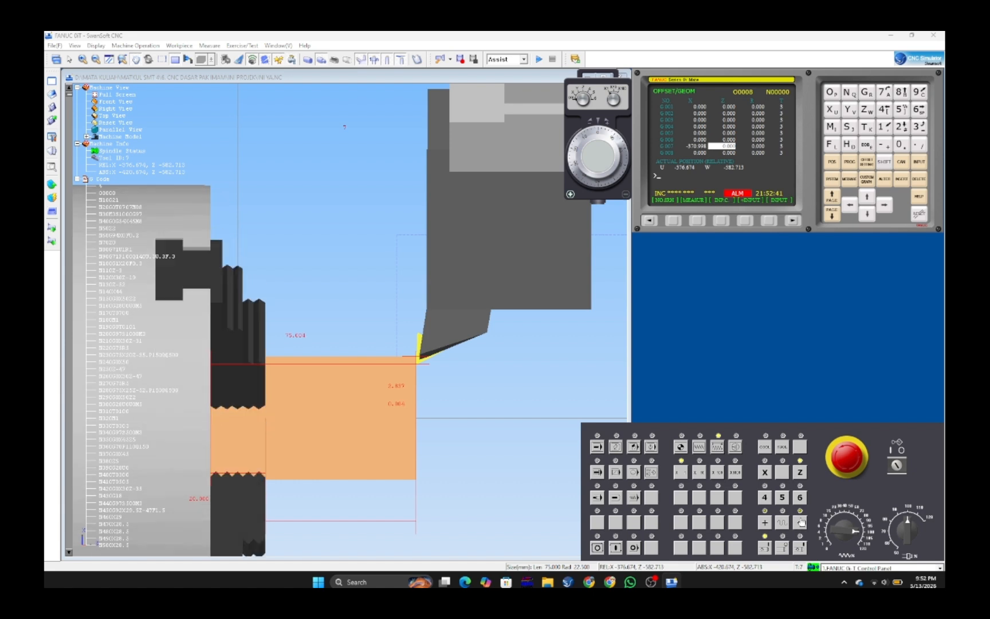
{"action": "left_click", "coordinate": [801, 523]}
{"action": "left_click", "coordinate": [801, 523]}
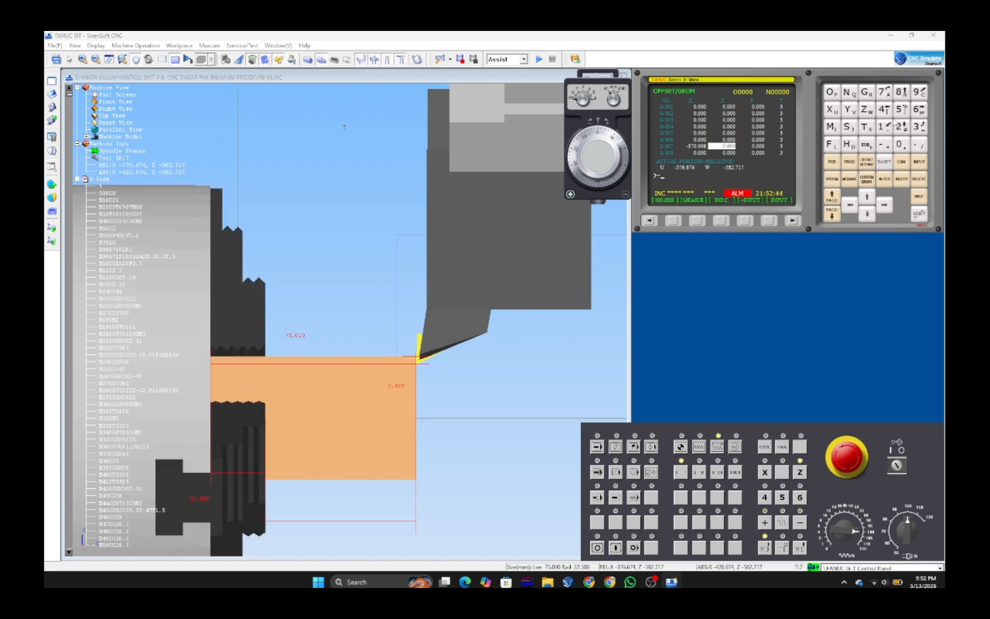
Enter -582.717 as the Z geometry offset in row 007.
{"action": "left_click", "coordinate": [901, 109]}
{"action": "left_click", "coordinate": [902, 92]}
{"action": "left_click", "coordinate": [903, 127]}
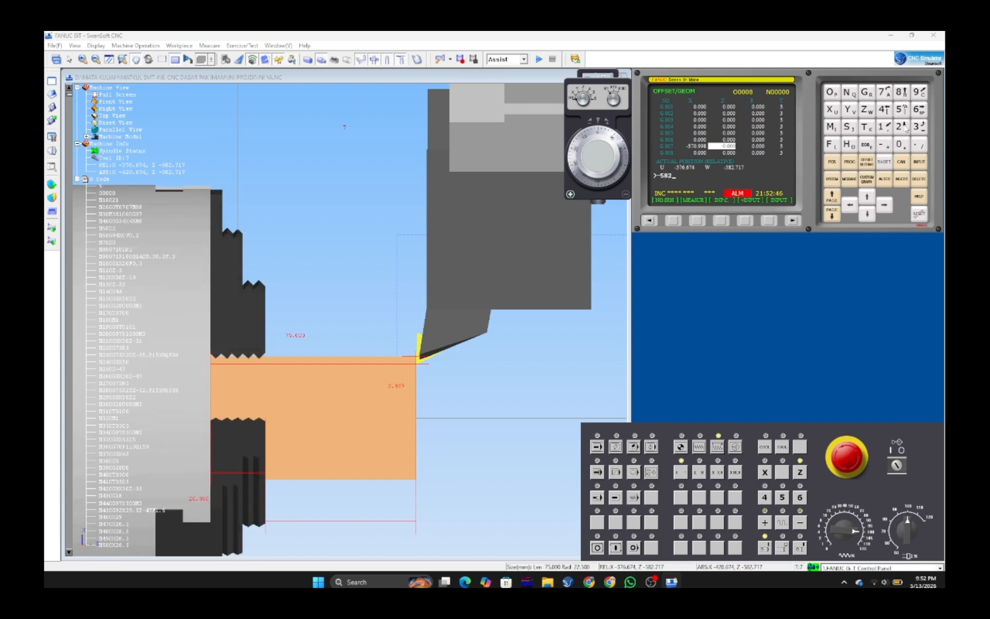
{"action": "left_click", "coordinate": [919, 145]}
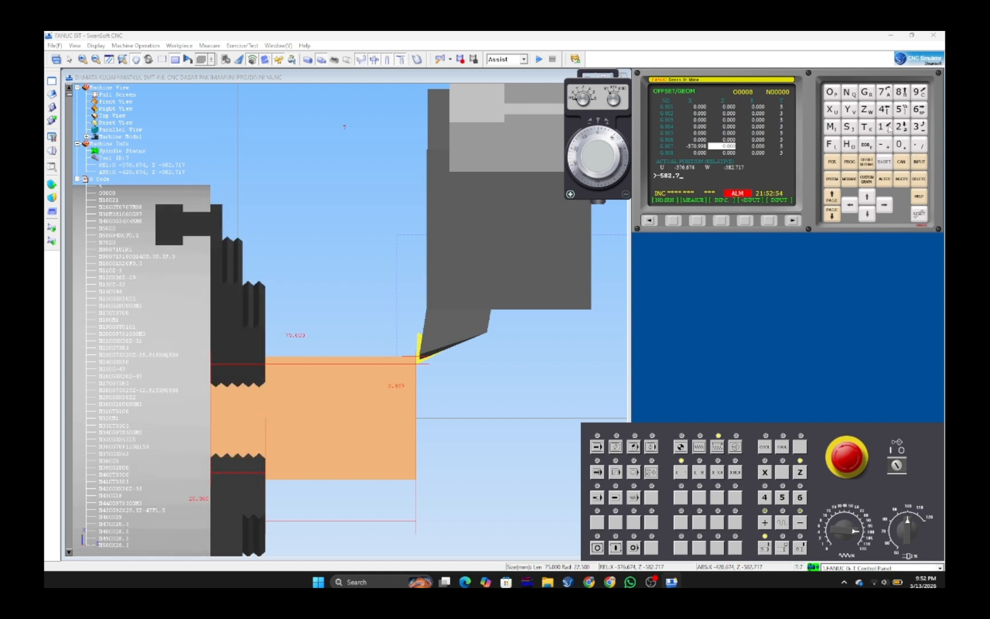
{"action": "left_click", "coordinate": [886, 127]}
{"action": "left_click", "coordinate": [887, 93]}
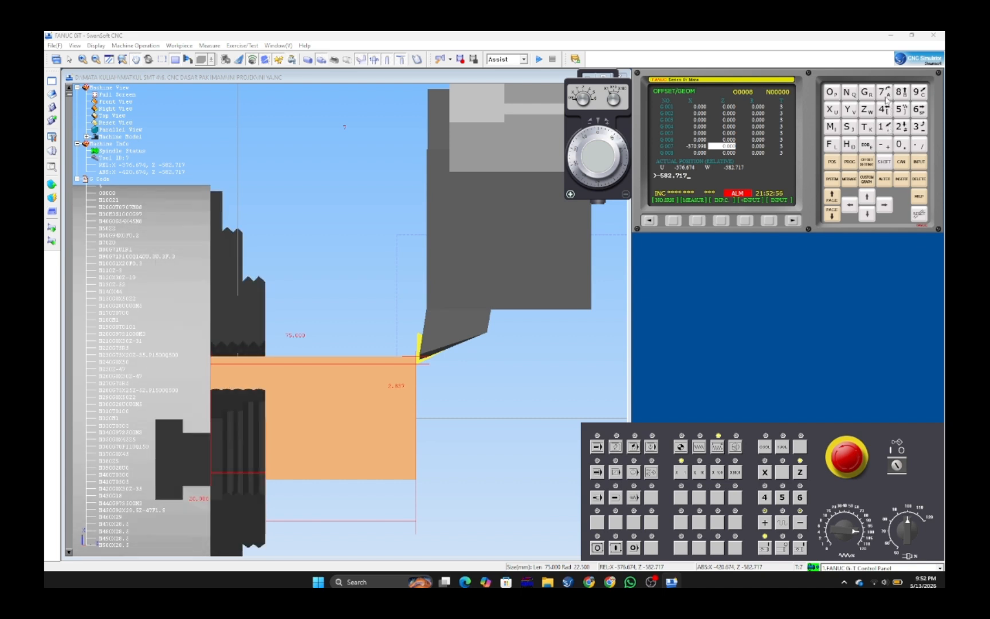
{"action": "left_click", "coordinate": [920, 163]}
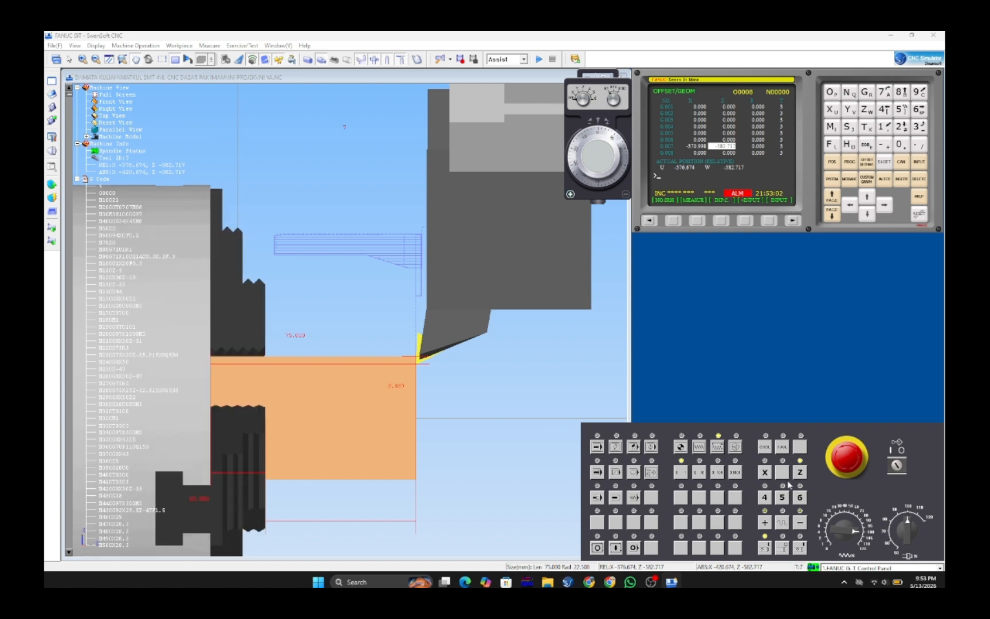
In JOG mode, retract the tool in positive Z to about -552.3 and mount threading tool 011 from magazine station 05.
{"action": "left_click", "coordinate": [704, 451]}
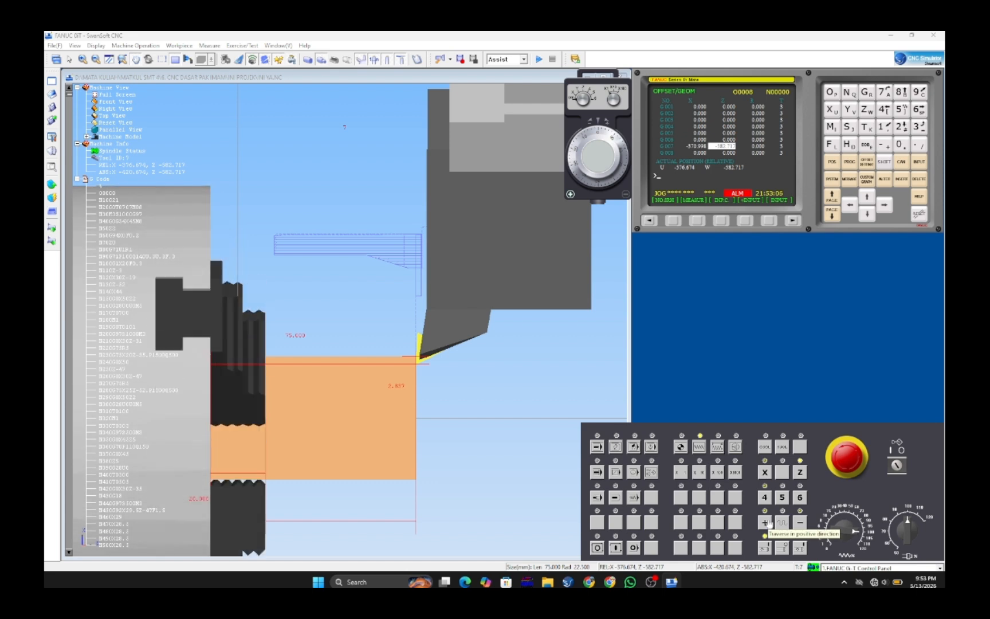
{"action": "left_click", "coordinate": [766, 523]}
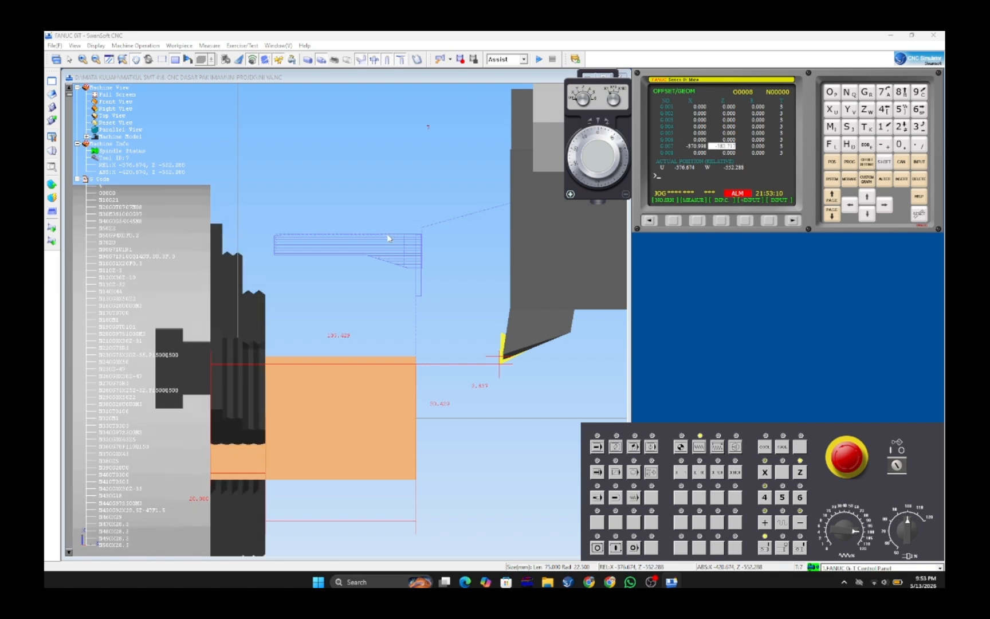
{"action": "left_click", "coordinate": [158, 47]}
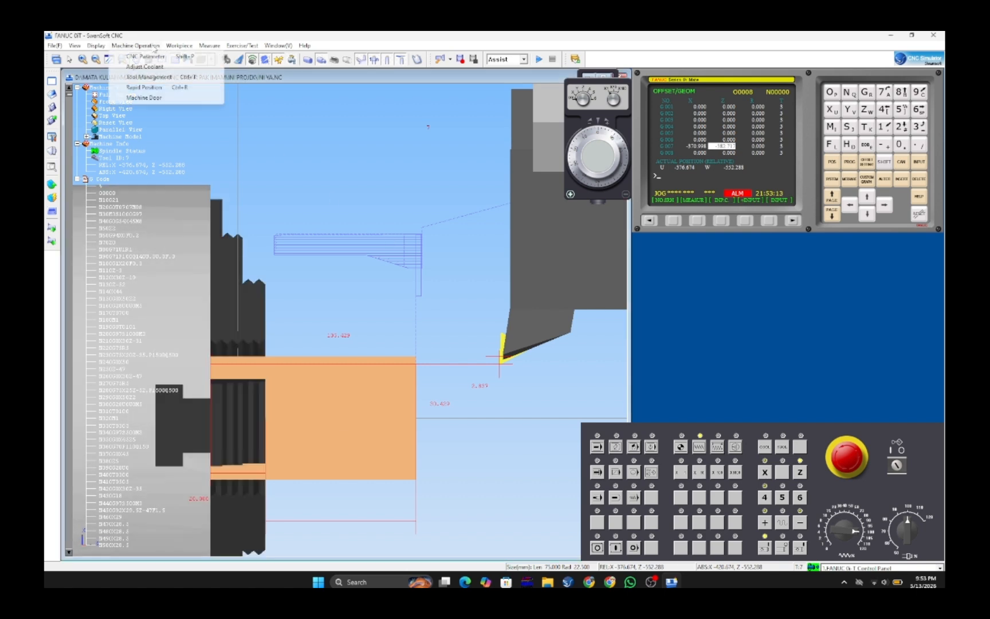
{"action": "left_click", "coordinate": [149, 76]}
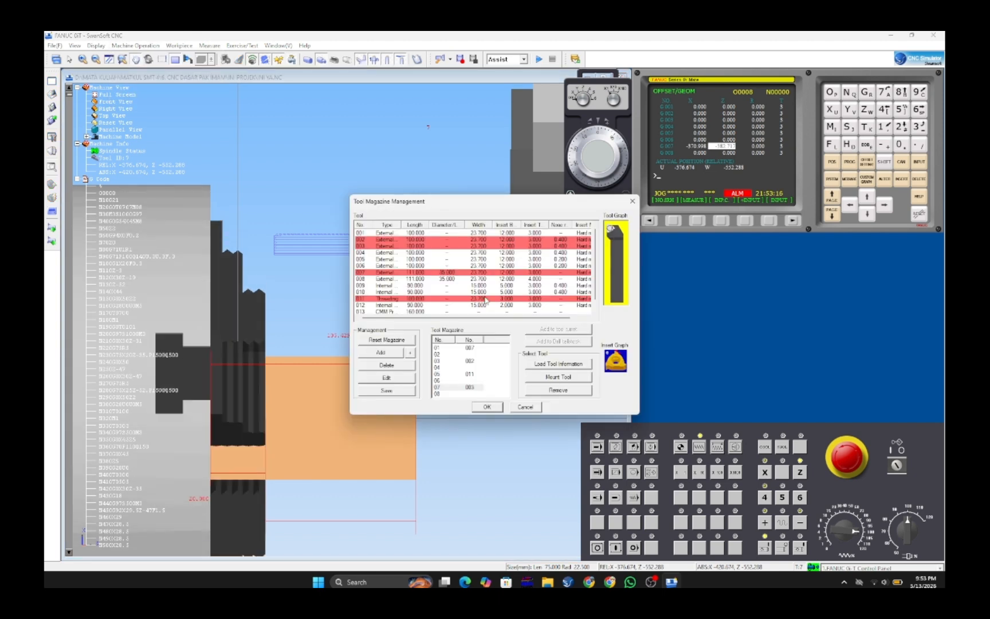
{"action": "left_click", "coordinate": [467, 374]}
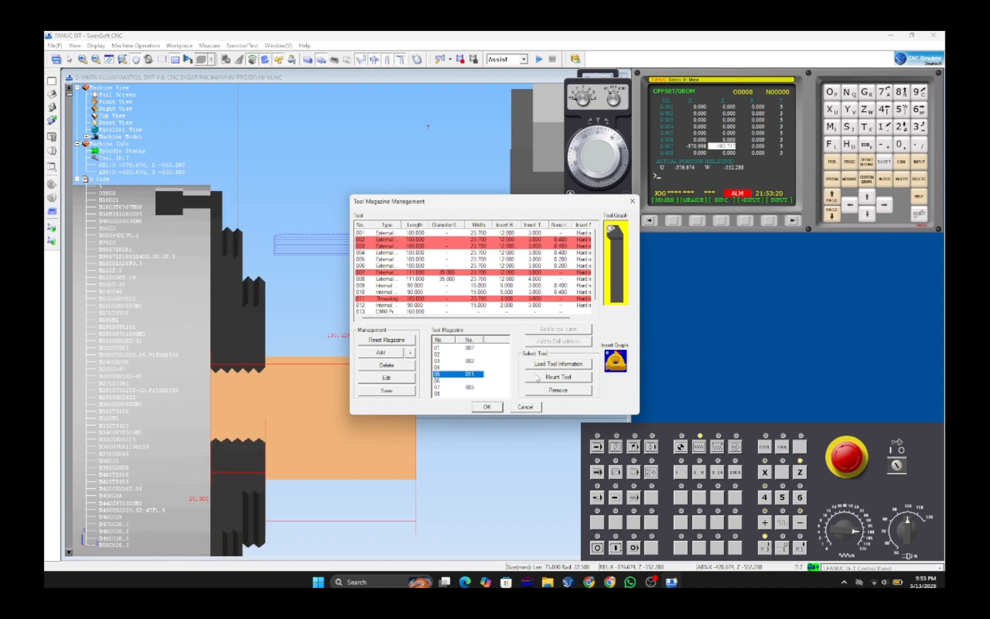
{"action": "left_click", "coordinate": [539, 376]}
{"action": "left_click", "coordinate": [494, 407]}
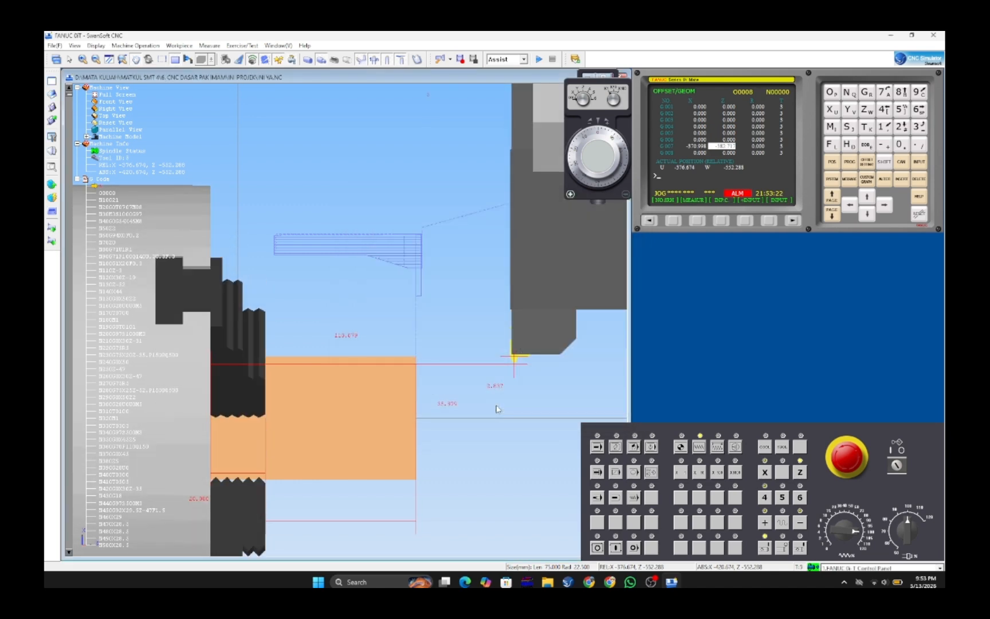
Jog the threading tool in negative Z to about -566.9 and quick-move it to the outer edge of the stock's end face.
{"action": "left_click", "coordinate": [800, 523]}
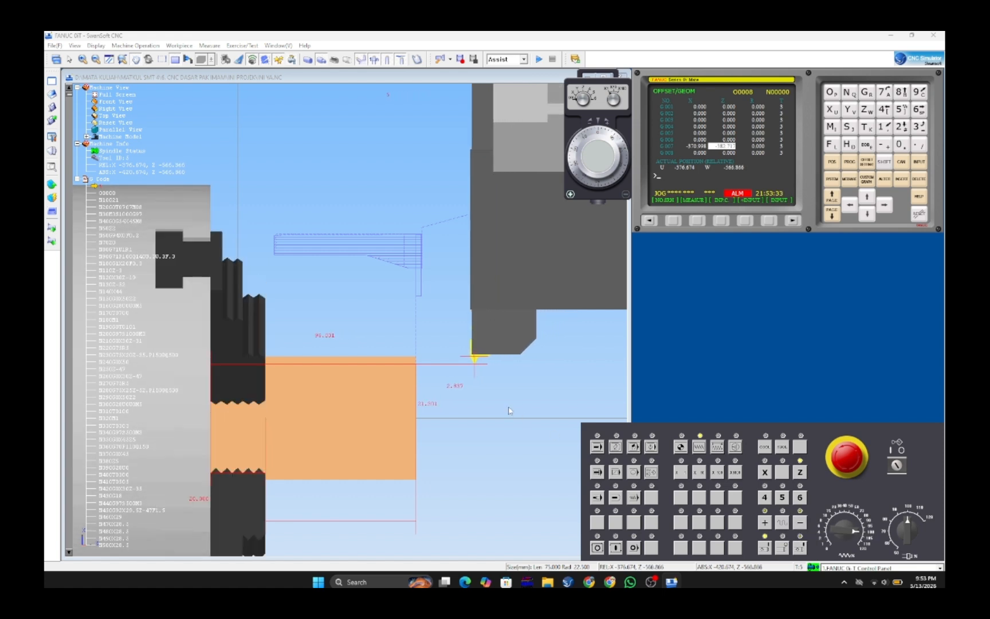
{"action": "left_click", "coordinate": [52, 197]}
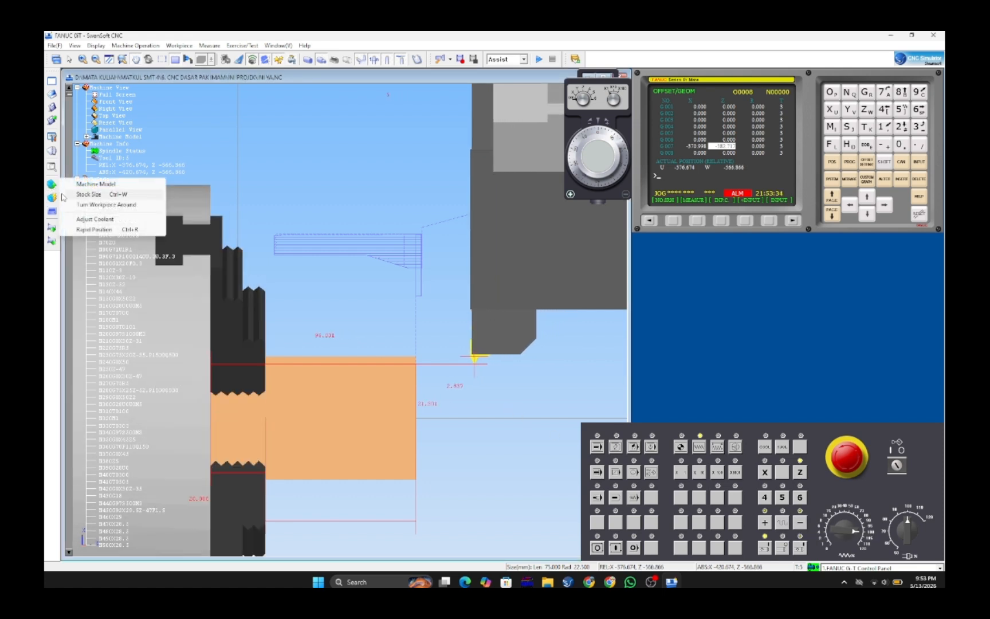
{"action": "left_click", "coordinate": [80, 218]}
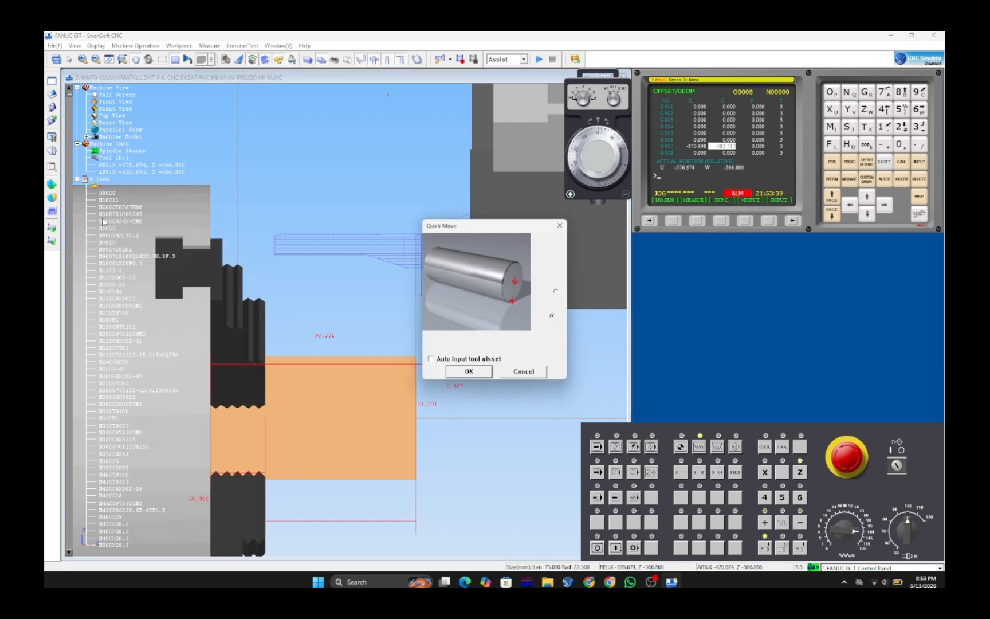
{"action": "key", "text": "Return"}
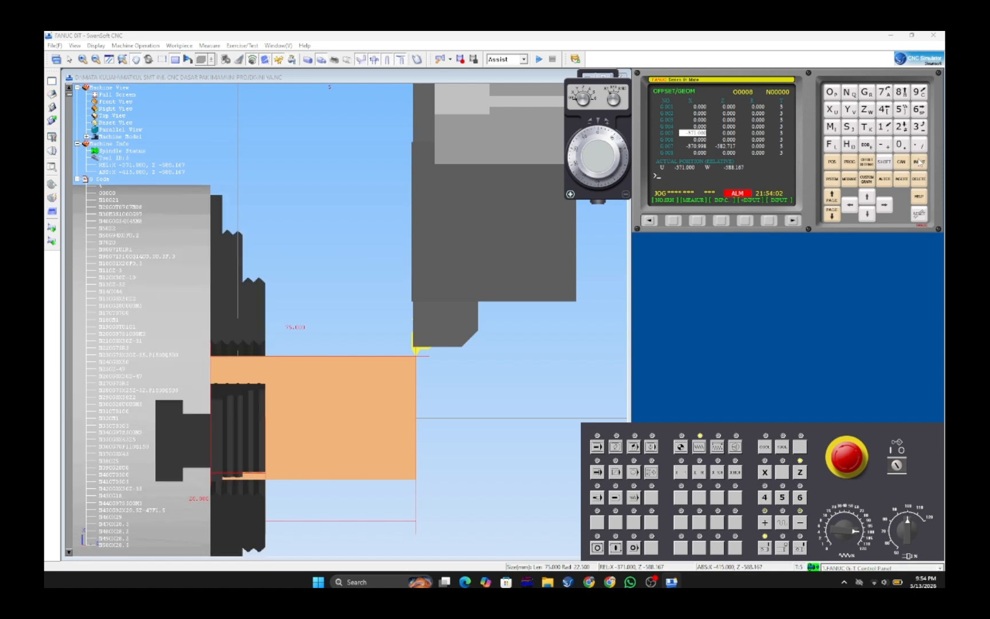
Enter -371.000 as the X and -588.167 as the Z geometry offset in row 005.
{"action": "left_click", "coordinate": [919, 162]}
{"action": "left_click", "coordinate": [885, 205]}
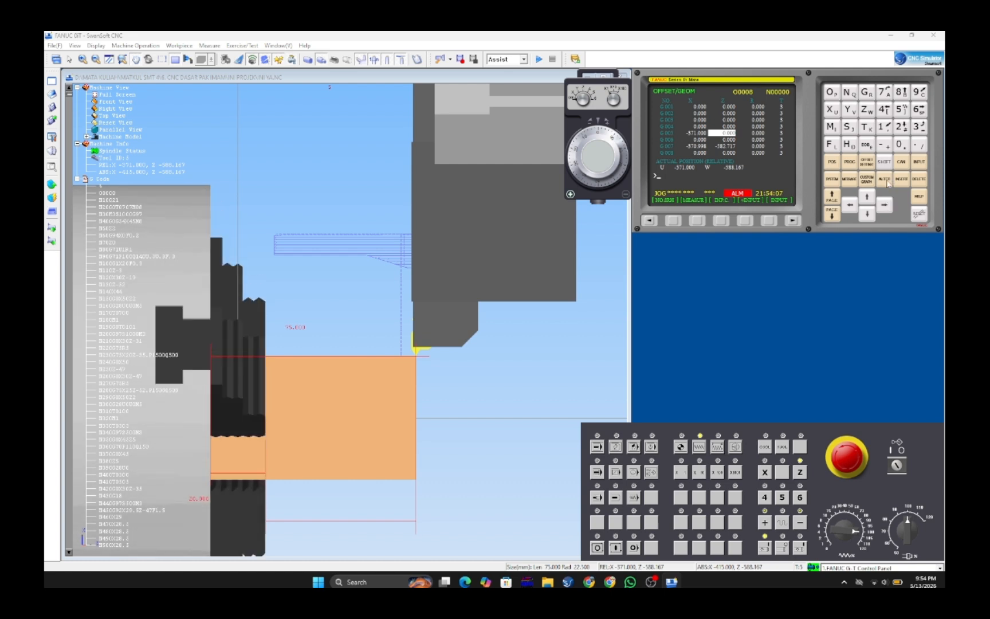
{"action": "left_click", "coordinate": [885, 144]}
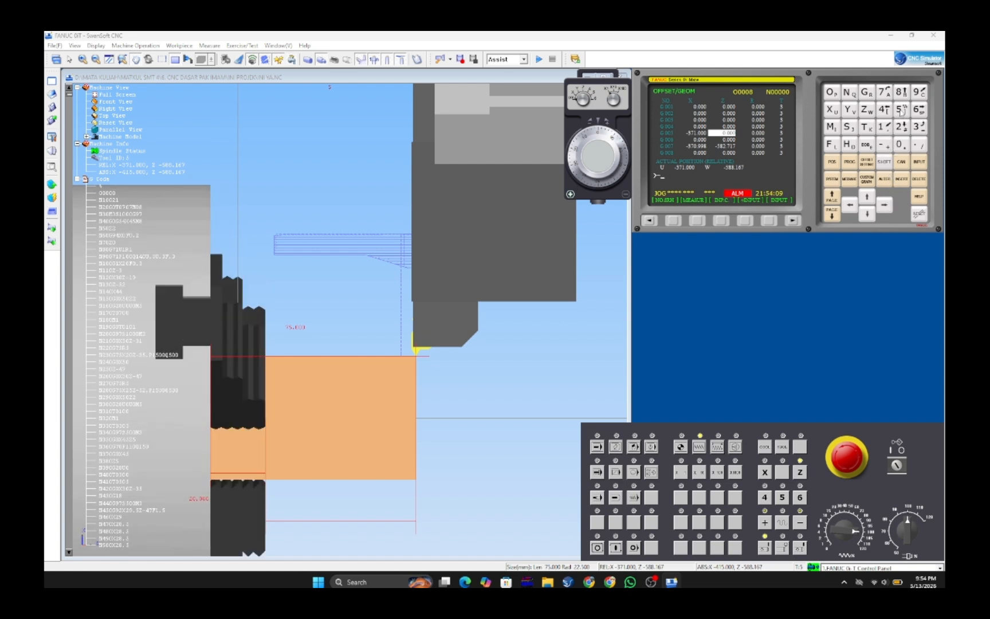
{"action": "left_click", "coordinate": [901, 109]}
{"action": "left_click", "coordinate": [901, 91]}
{"action": "left_click", "coordinate": [901, 91]}
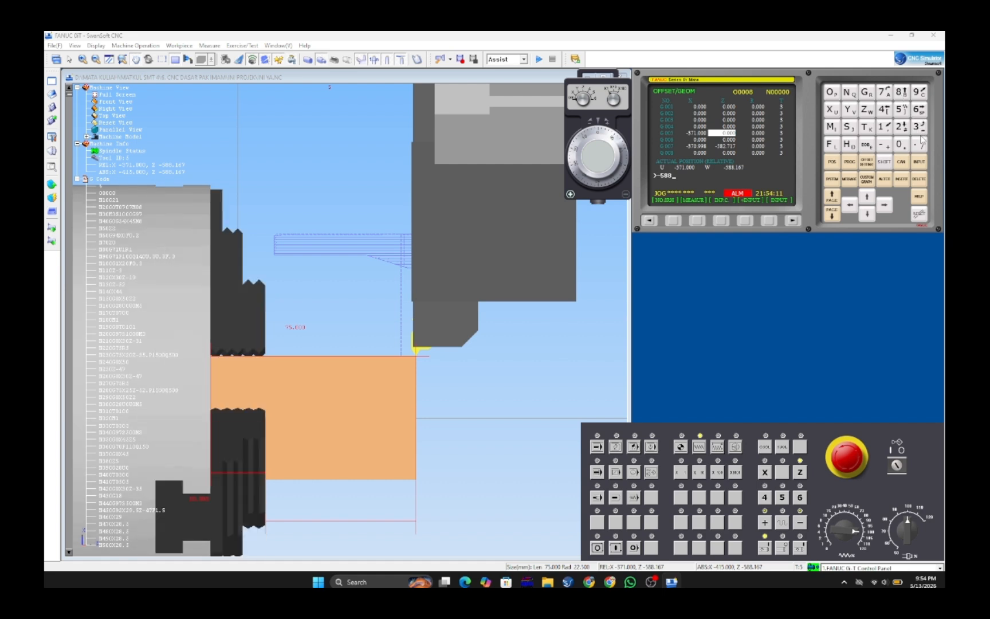
{"action": "left_click", "coordinate": [919, 144]}
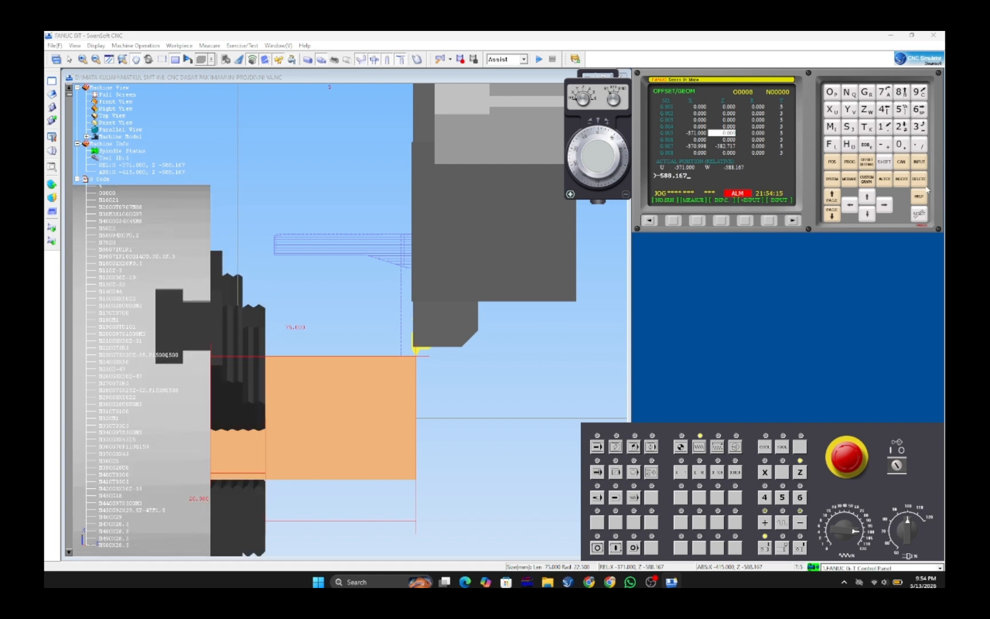
{"action": "left_click", "coordinate": [919, 163]}
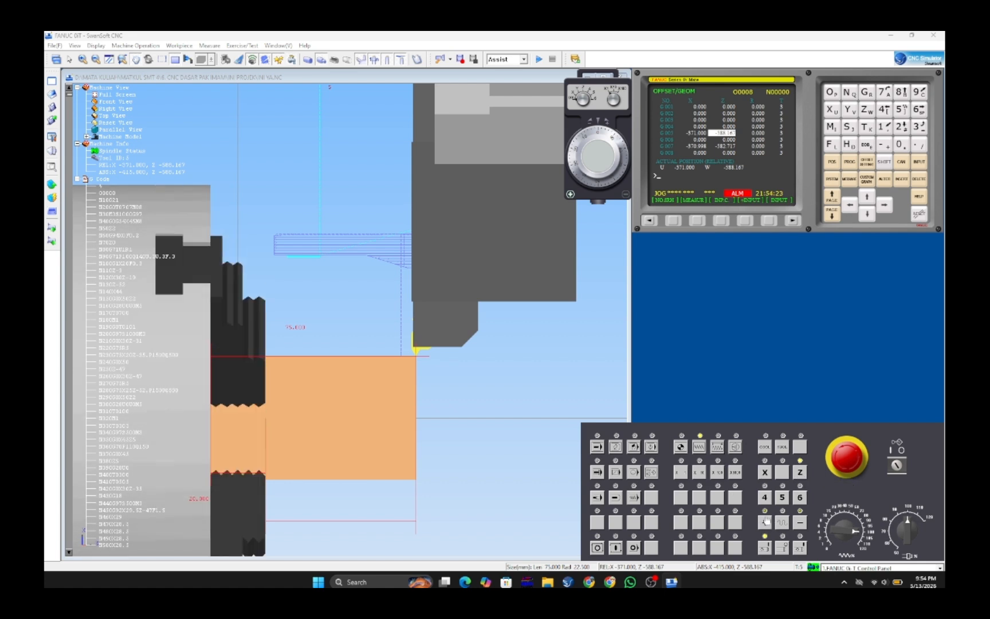
Retract the threading tool in positive Z to about -556.2 and mount tool 002 from magazine station 03.
{"action": "left_click", "coordinate": [766, 521]}
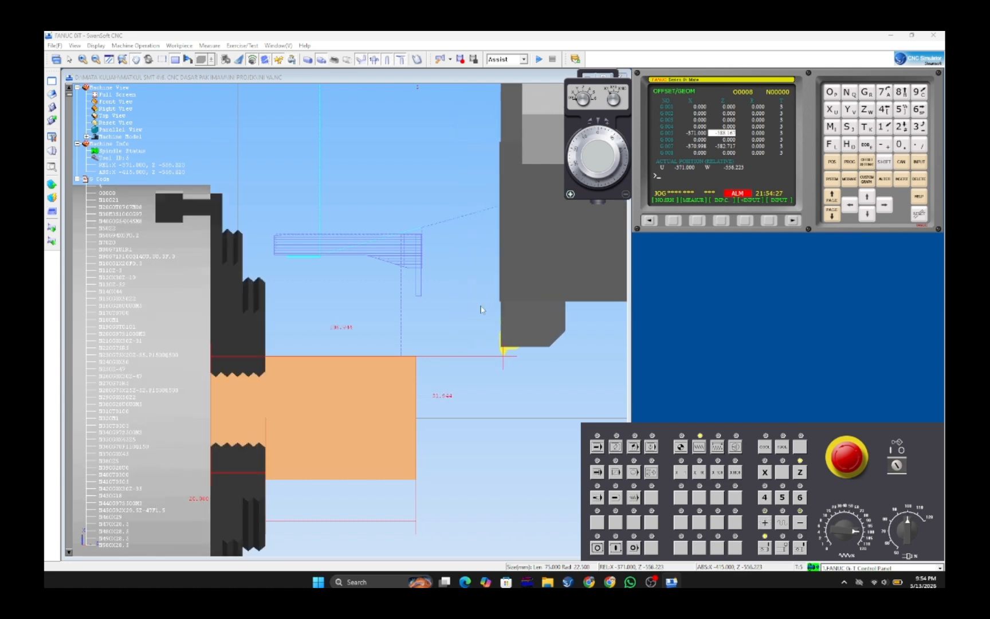
{"action": "left_click", "coordinate": [151, 48]}
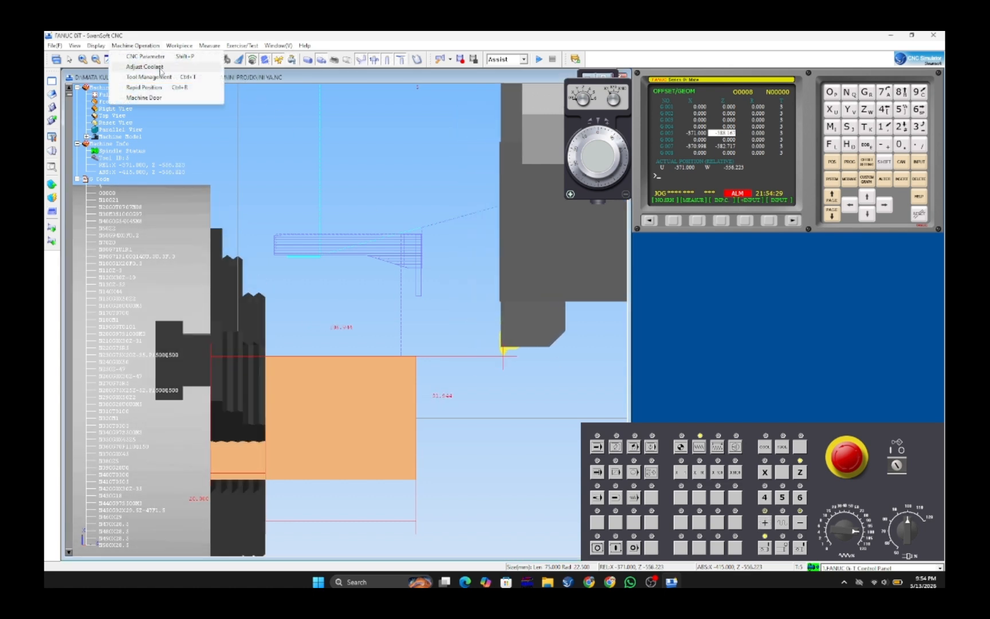
{"action": "left_click", "coordinate": [166, 75]}
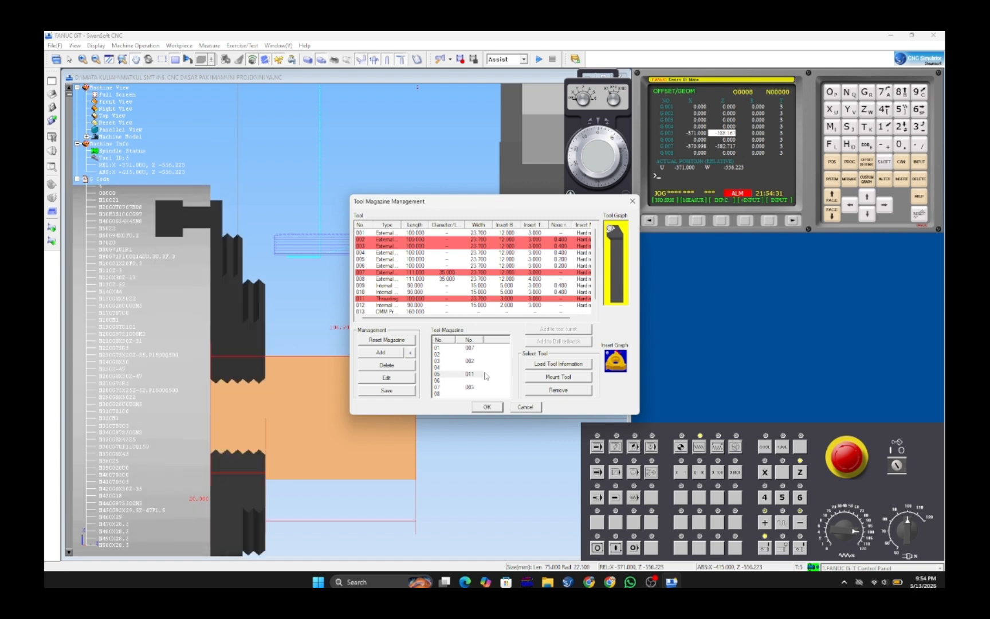
{"action": "left_click", "coordinate": [469, 360]}
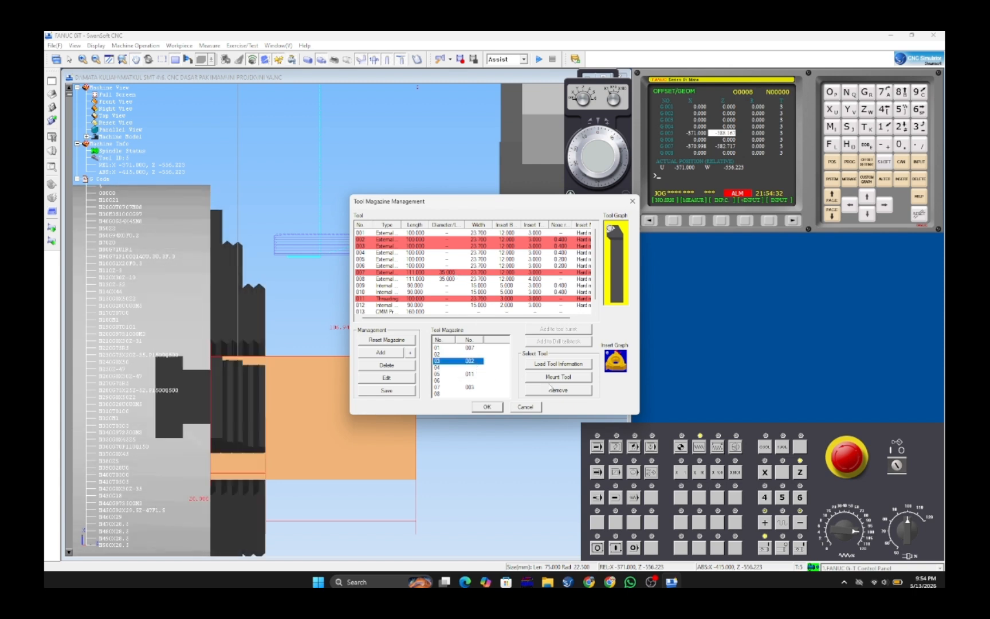
{"action": "left_click", "coordinate": [500, 407]}
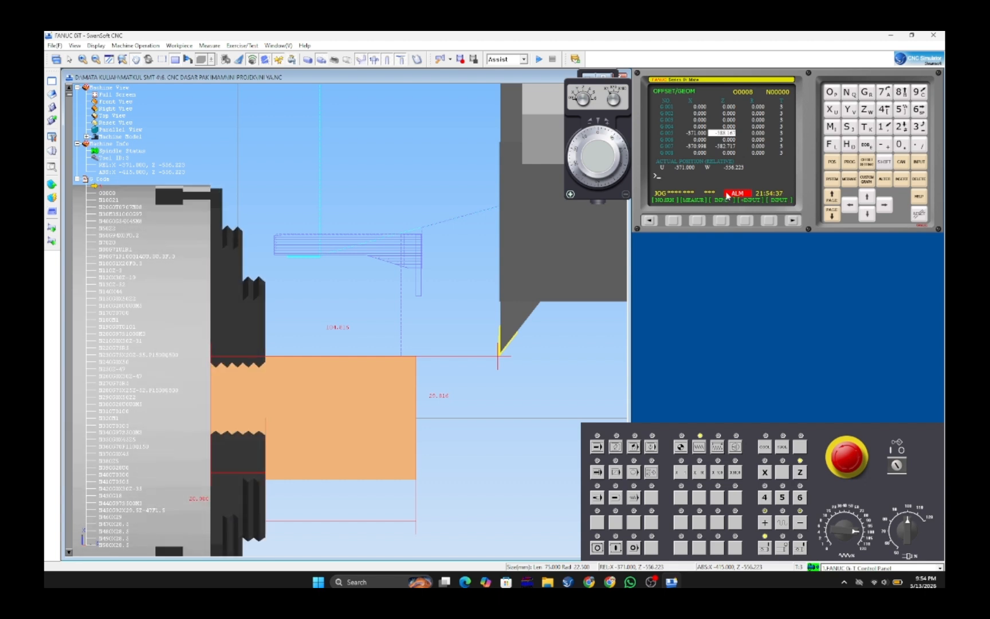
Quick-move the tool to the outer edge of the stock's end face and enter -586.039 as the Z geometry offset in row 003.
{"action": "left_click", "coordinate": [726, 195]}
{"action": "key", "text": "Return"}
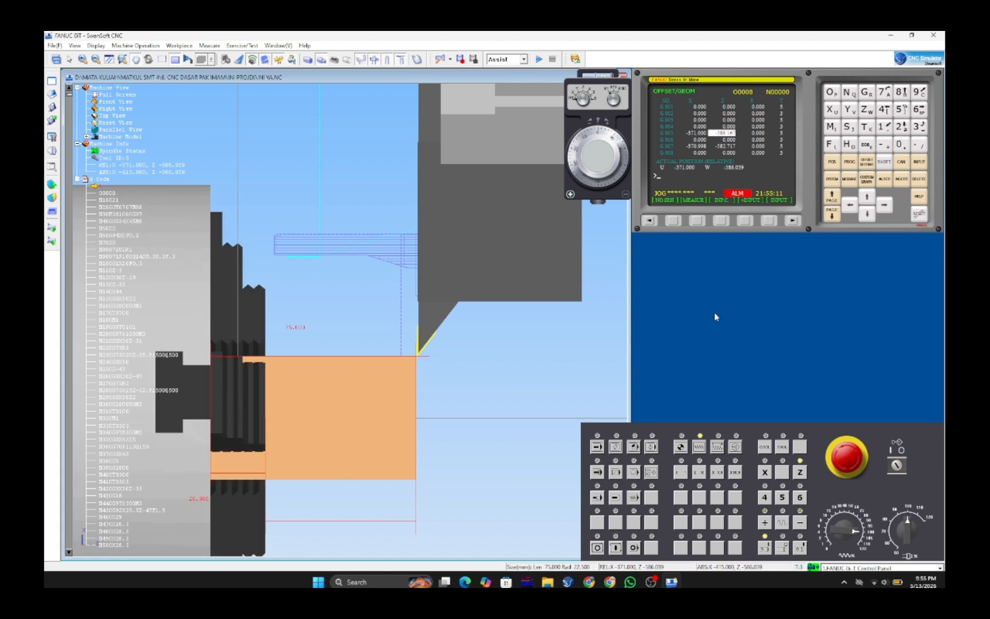
{"action": "left_click", "coordinate": [866, 198]}
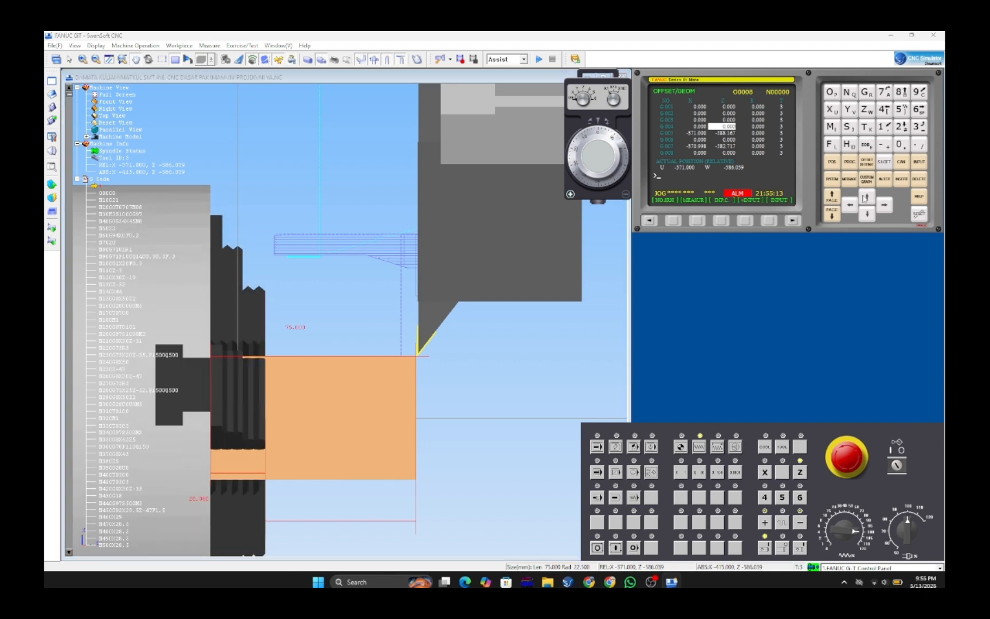
{"action": "left_click", "coordinate": [866, 198]}
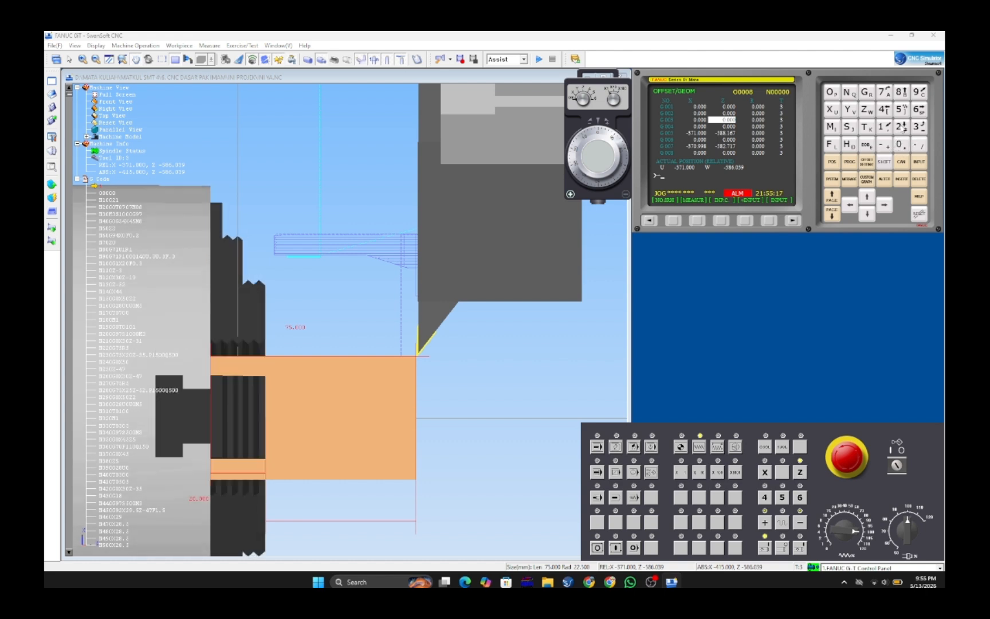
{"action": "left_click", "coordinate": [902, 114]}
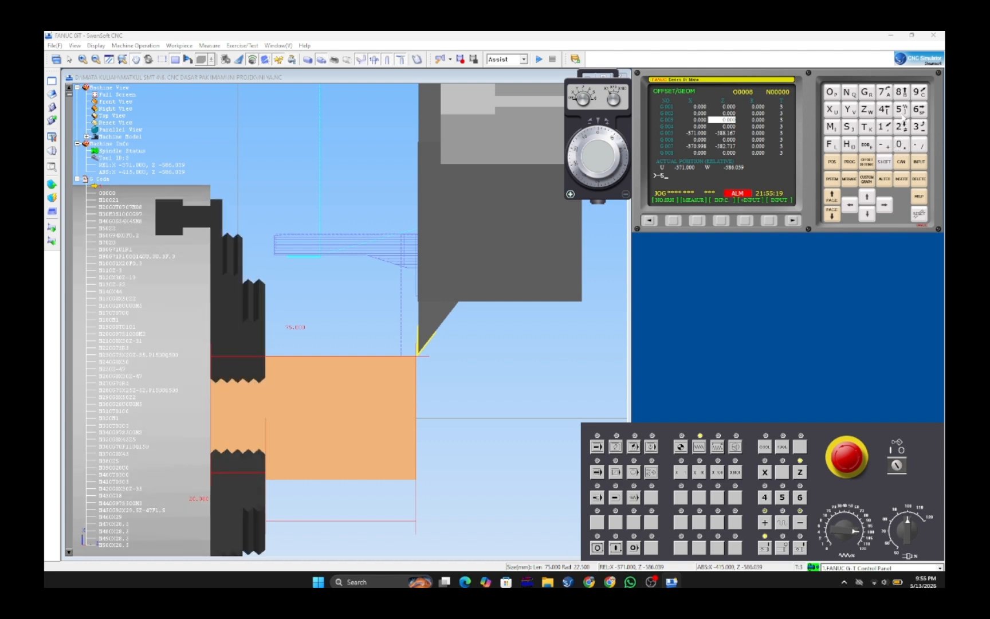
{"action": "left_click", "coordinate": [906, 97]}
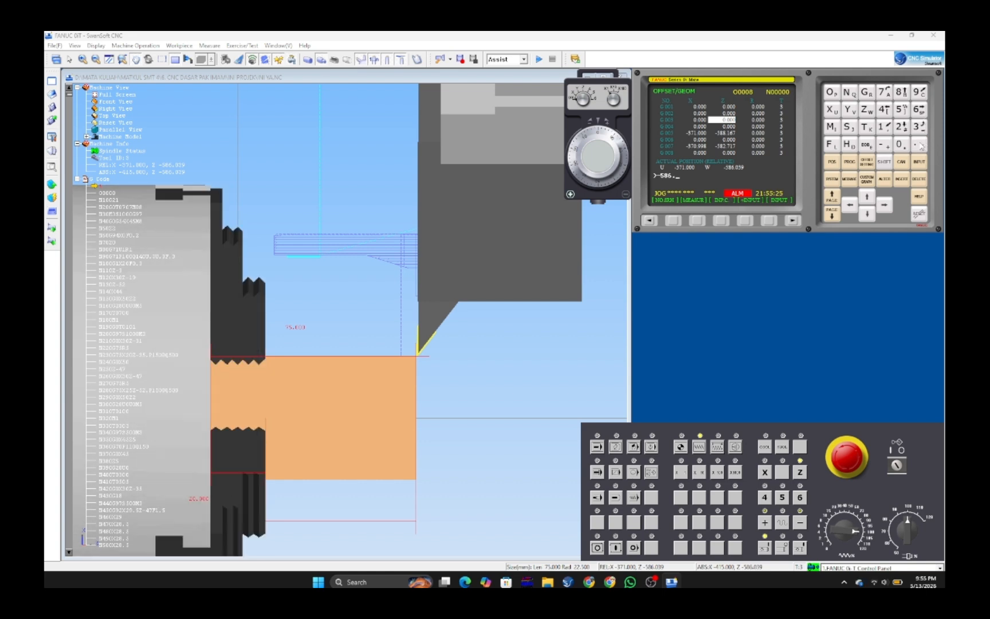
{"action": "left_click", "coordinate": [900, 146]}
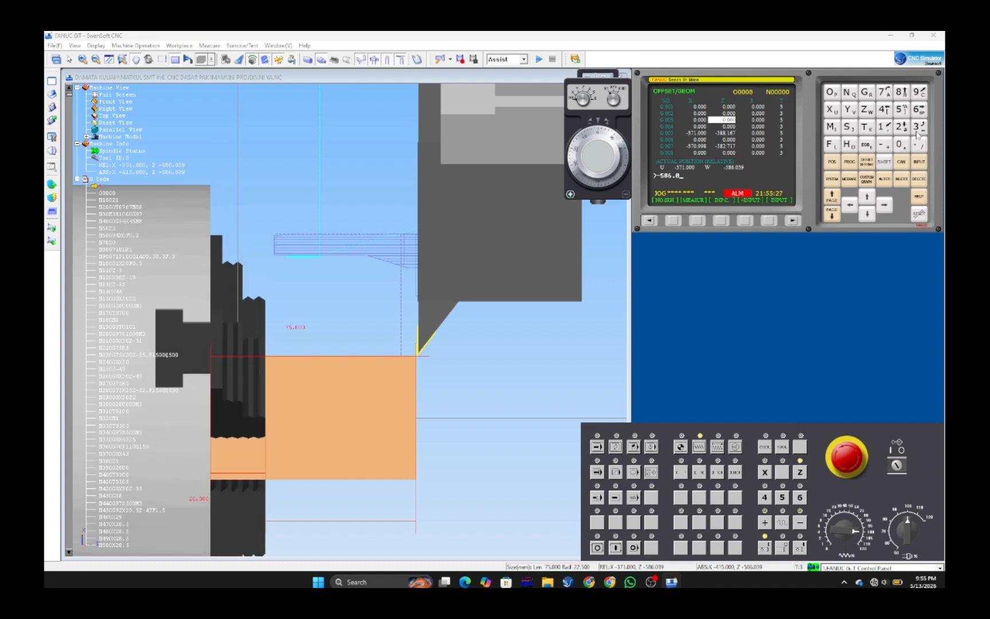
{"action": "left_click", "coordinate": [920, 165]}
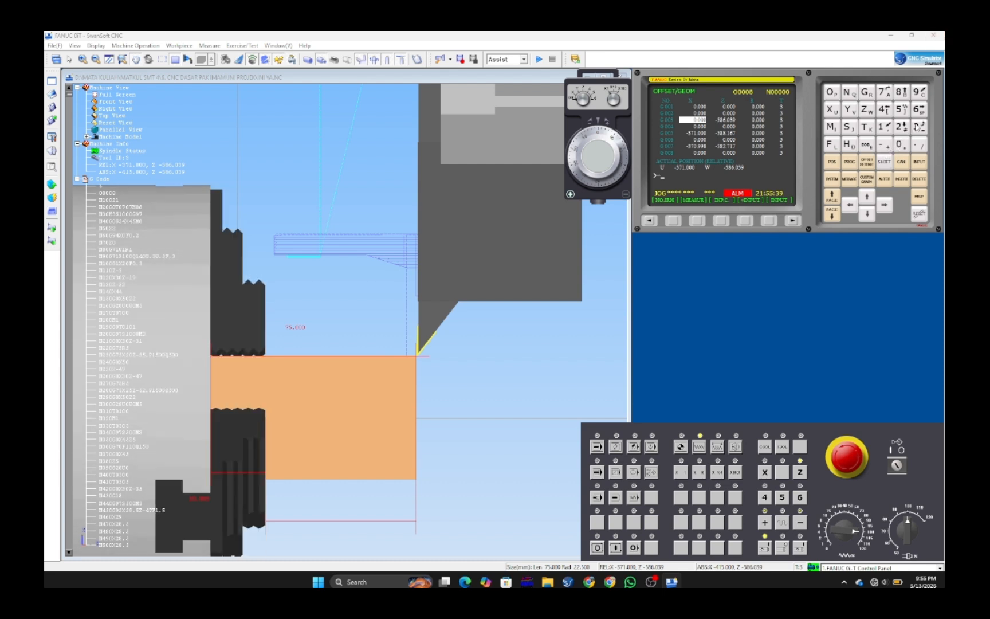
Enter -371 as the X geometry offset in row 003.
{"action": "left_click", "coordinate": [894, 113]}
{"action": "left_click", "coordinate": [887, 129]}
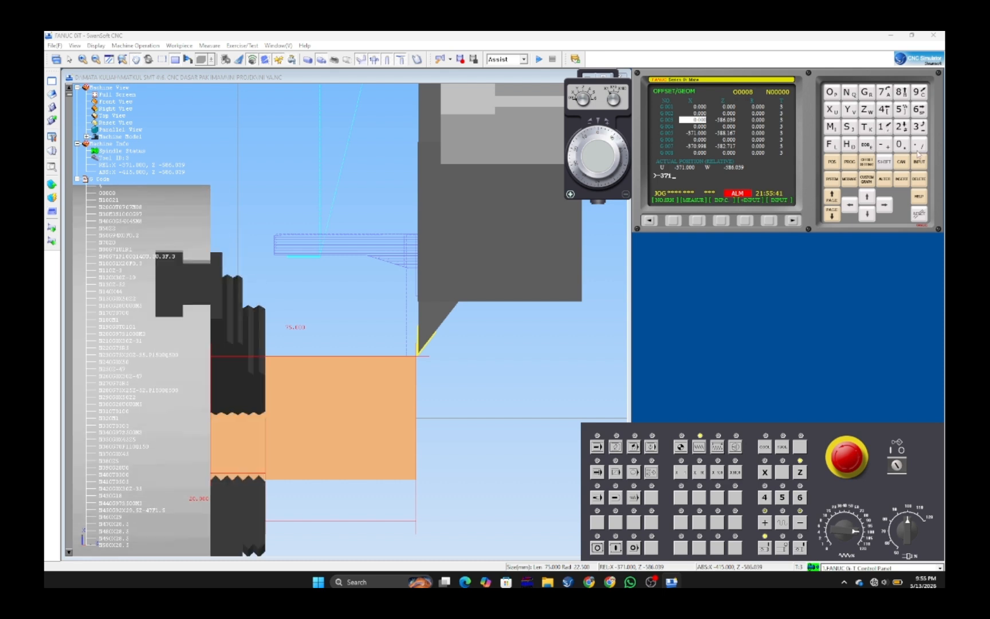
{"action": "left_click", "coordinate": [920, 163]}
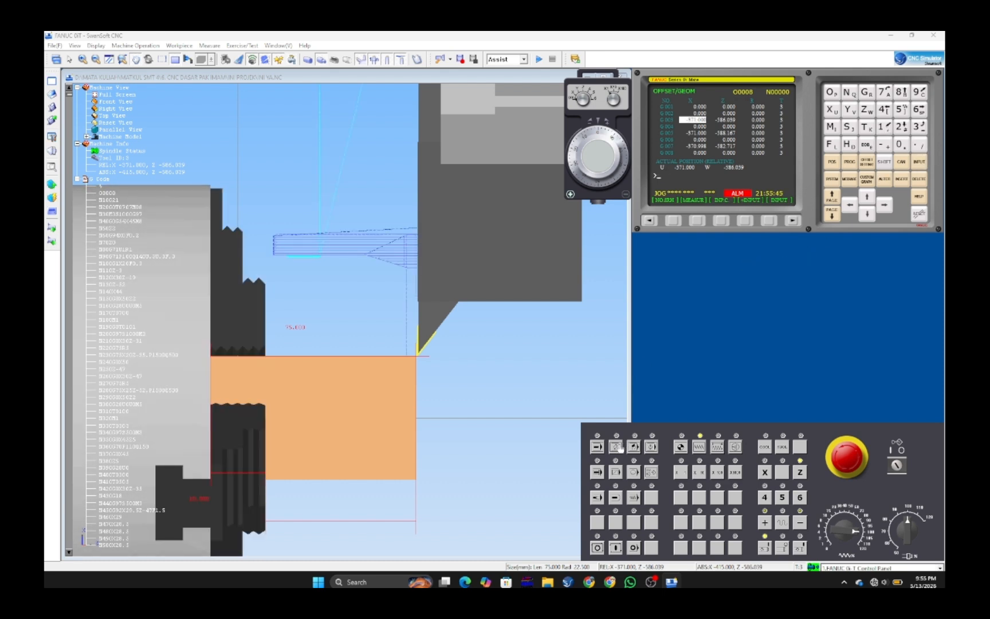
Move the offset cursor to the row 001 X value and retract the tool in positive Z to about -557.9.
{"action": "left_click", "coordinate": [599, 448]}
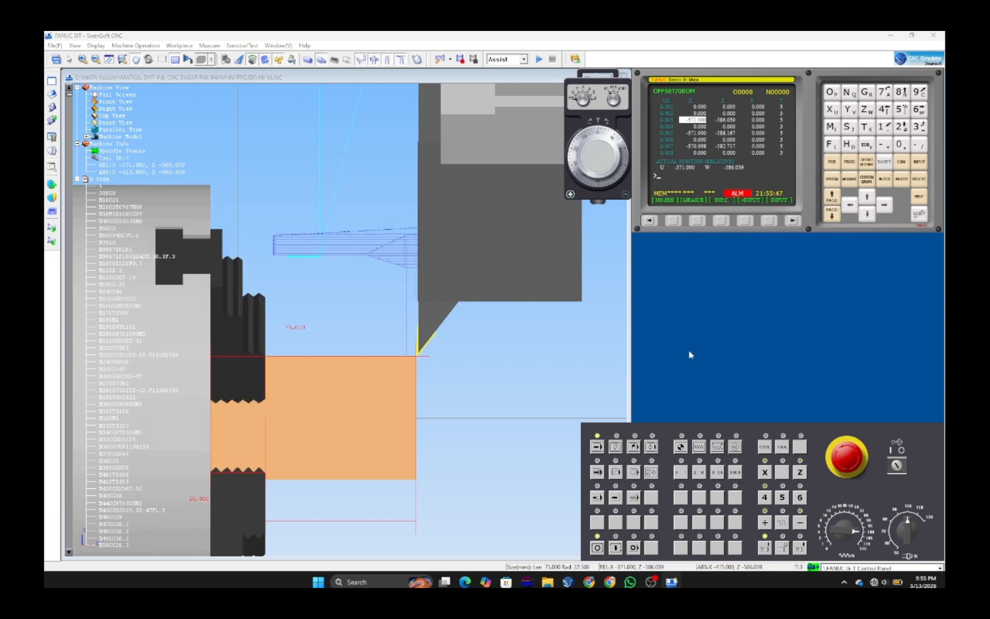
{"action": "left_click", "coordinate": [868, 197]}
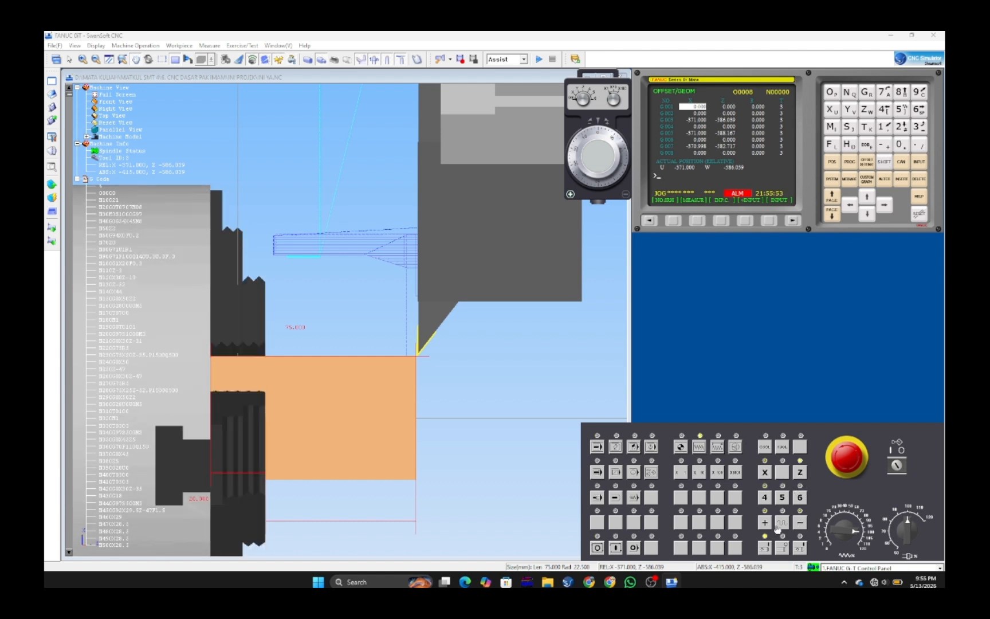
{"action": "left_click", "coordinate": [765, 522]}
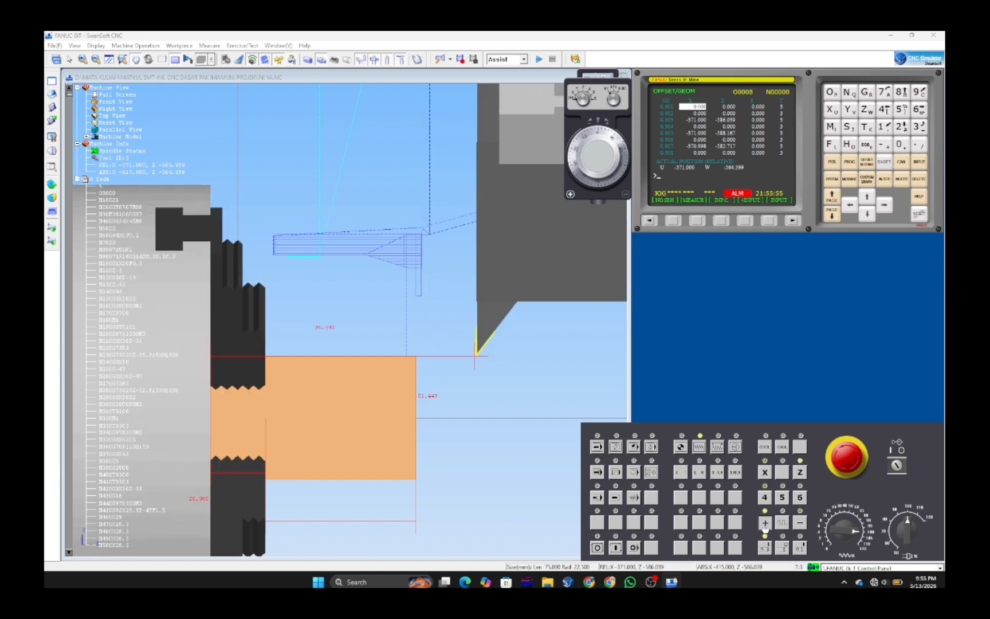
Mount tool 007 from magazine station 01.
{"action": "left_click", "coordinate": [179, 46]}
{"action": "mouse_move", "coordinate": [136, 46]}
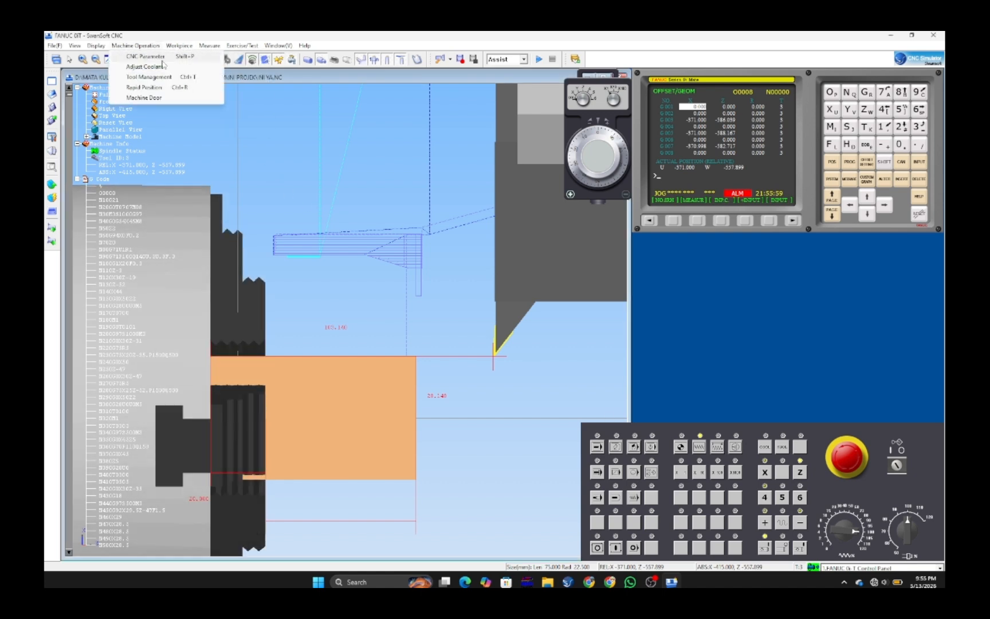
{"action": "left_click", "coordinate": [140, 77]}
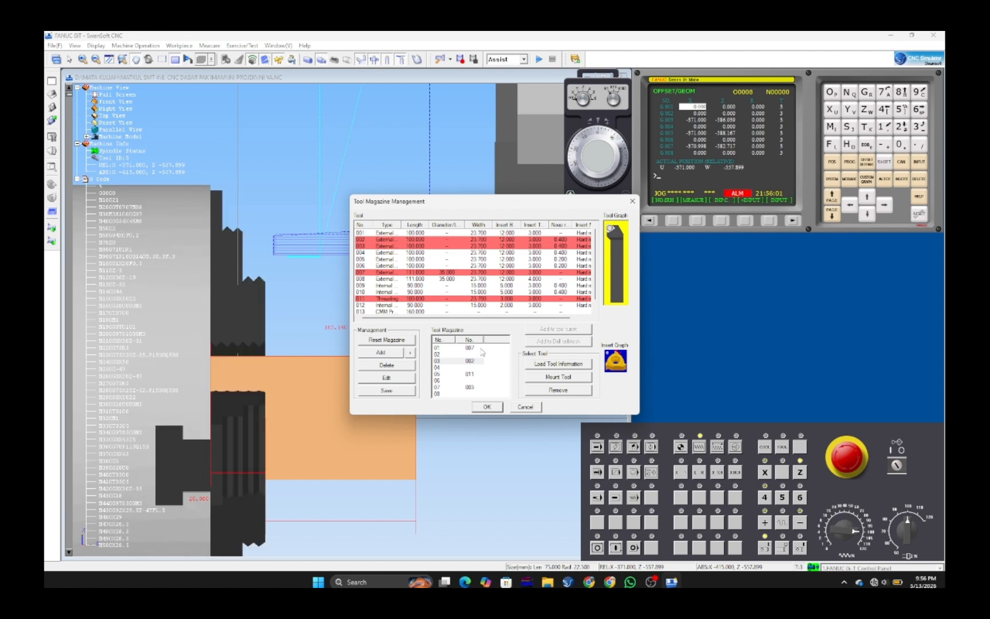
{"action": "left_click", "coordinate": [483, 348]}
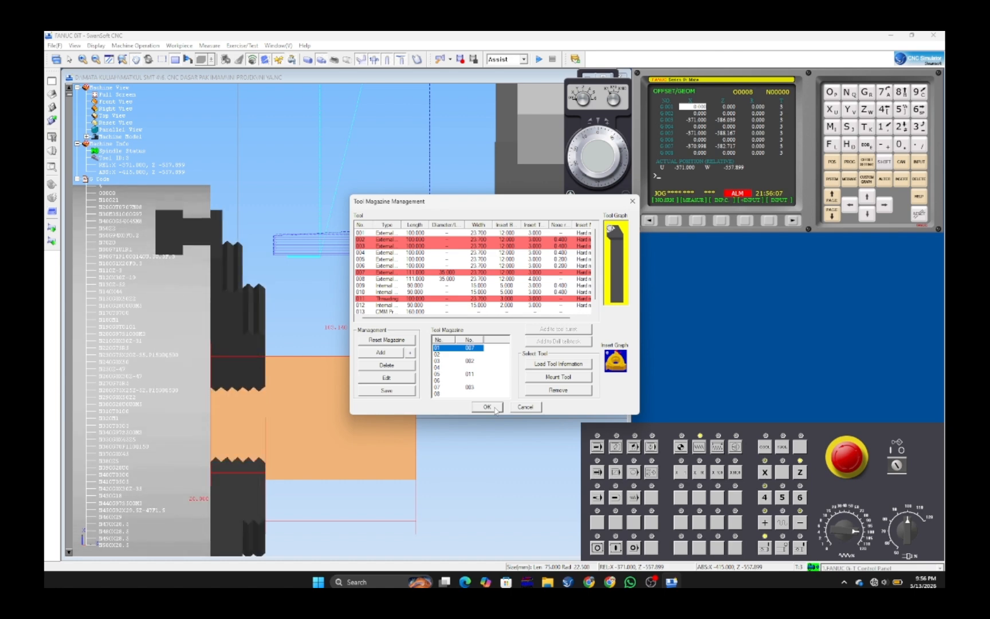
{"action": "left_click", "coordinate": [495, 408]}
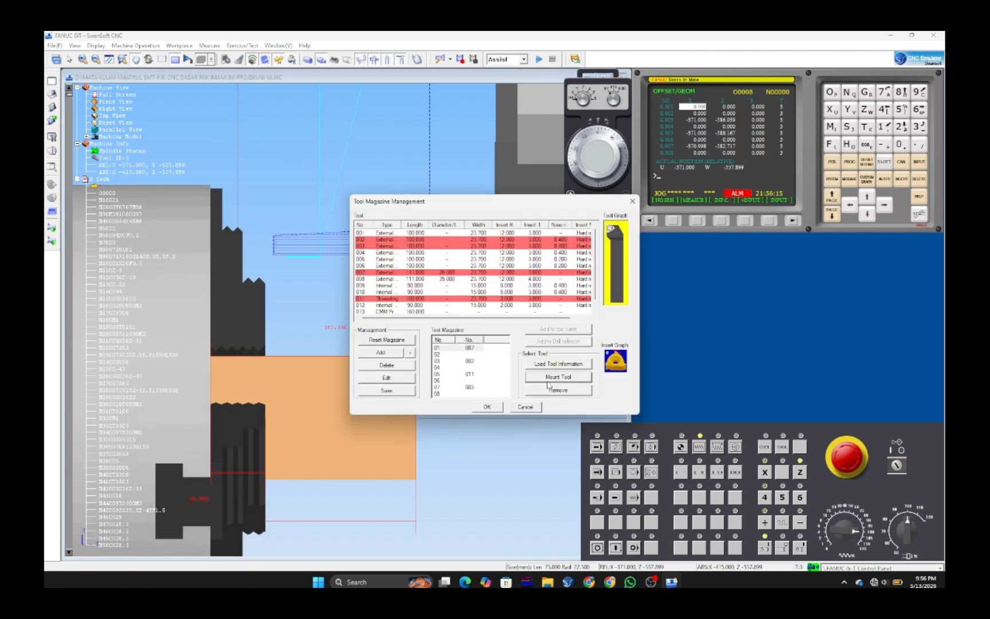
{"action": "left_click", "coordinate": [524, 407]}
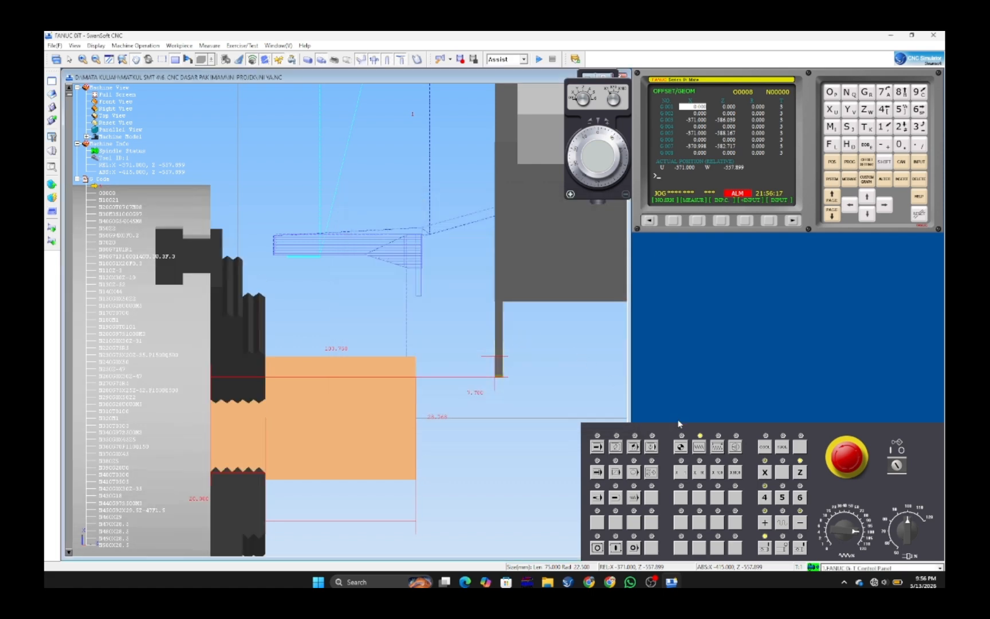
Jog the grooving tool clear of the stock to about X -345.5, Z -560.6 and quick-move it to the end face's outer edge.
{"action": "left_click", "coordinate": [800, 523]}
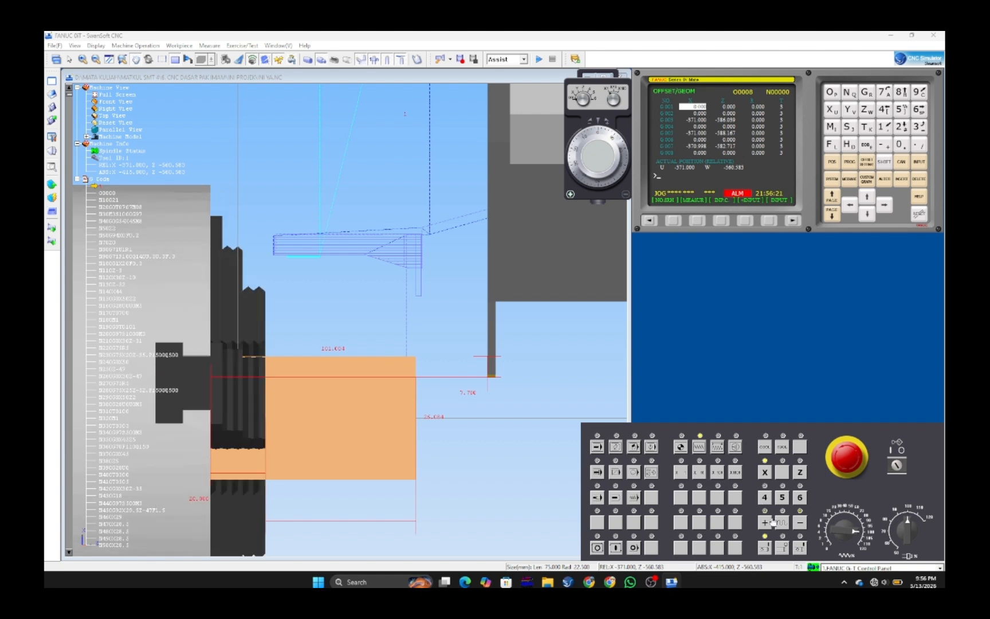
{"action": "left_click", "coordinate": [767, 530]}
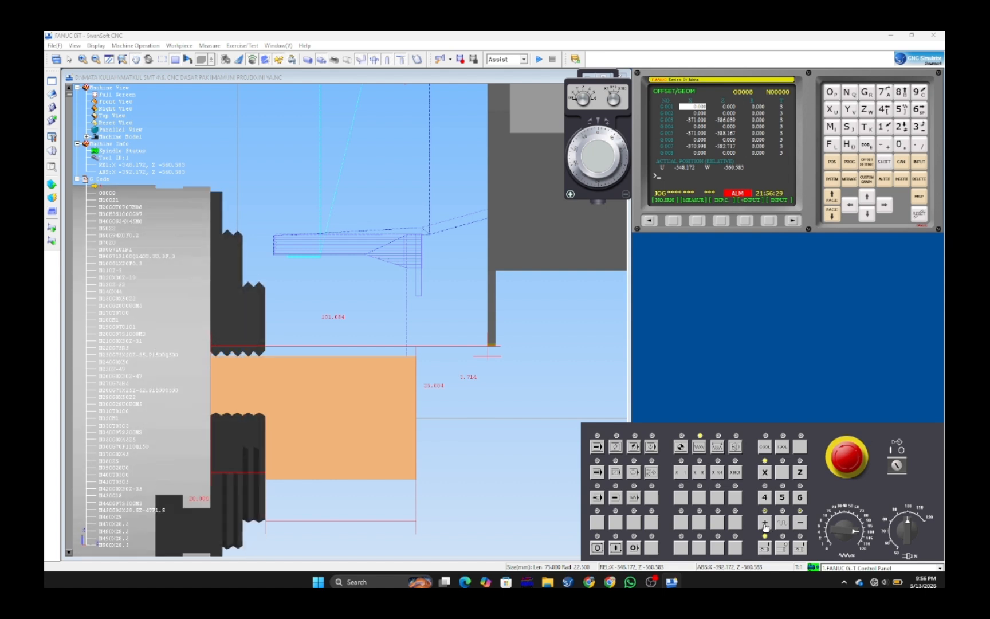
{"action": "left_click", "coordinate": [765, 523]}
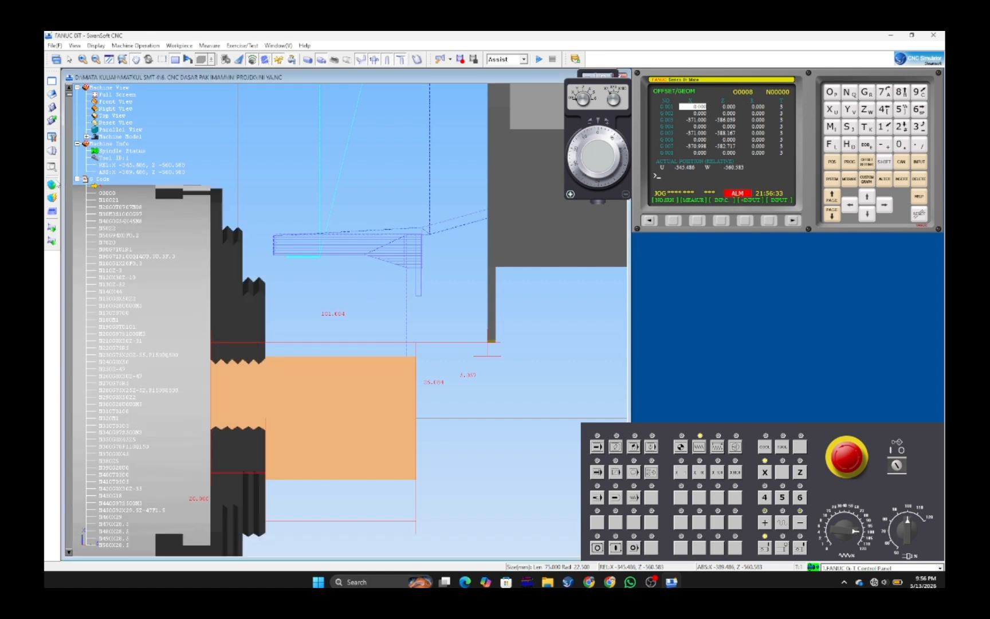
{"action": "right_click", "coordinate": [81, 176]}
{"action": "left_click", "coordinate": [106, 230]}
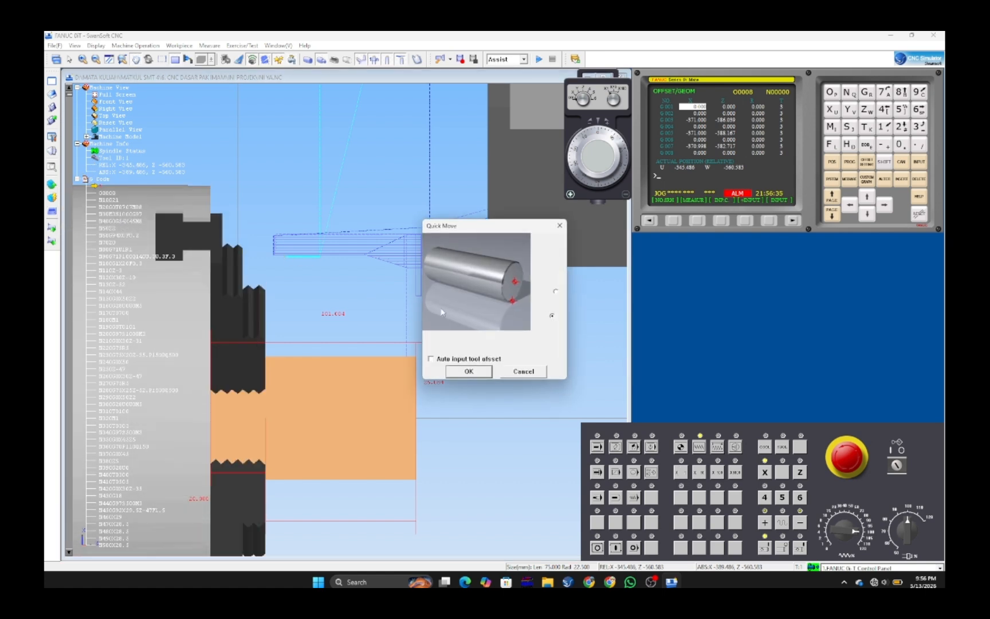
{"action": "left_click", "coordinate": [468, 372]}
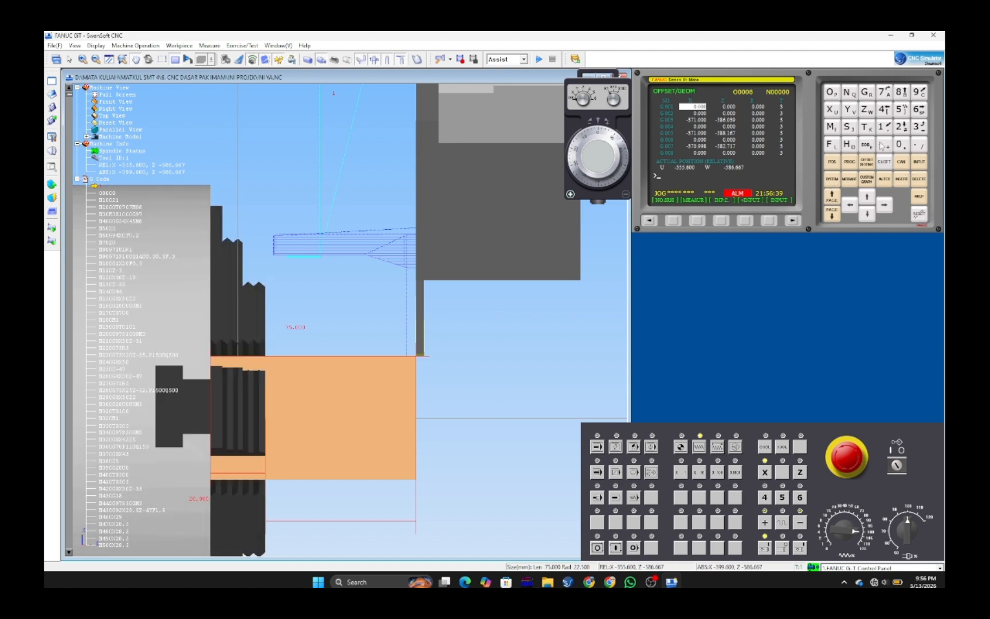
Enter -355.6 as the X geometry offset in row 001.
{"action": "left_click", "coordinate": [918, 127]}
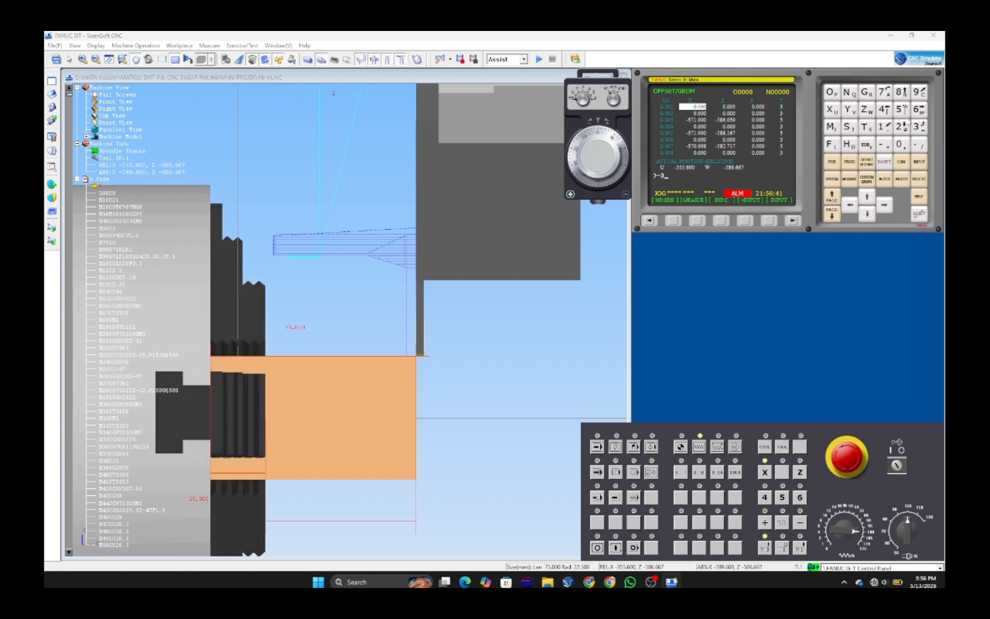
{"action": "left_click", "coordinate": [901, 109]}
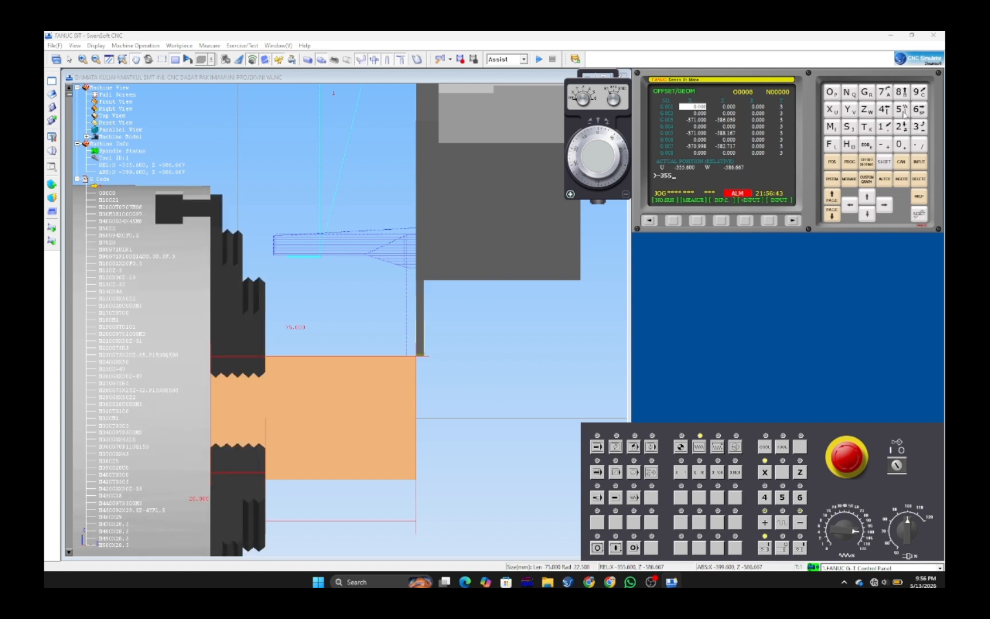
{"action": "left_click", "coordinate": [918, 144]}
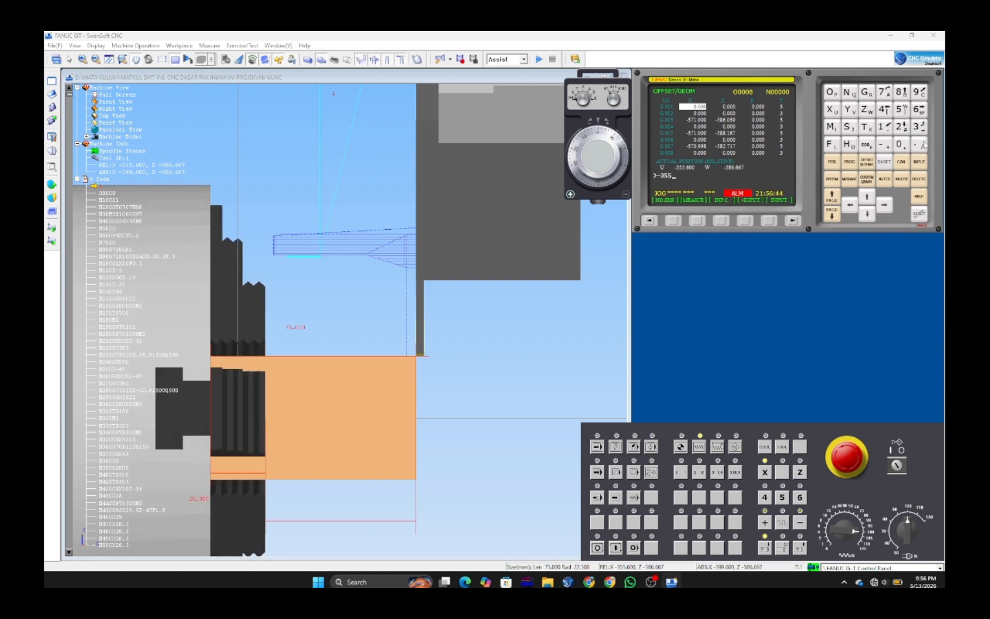
{"action": "left_click", "coordinate": [920, 110]}
{"action": "left_click", "coordinate": [919, 163]}
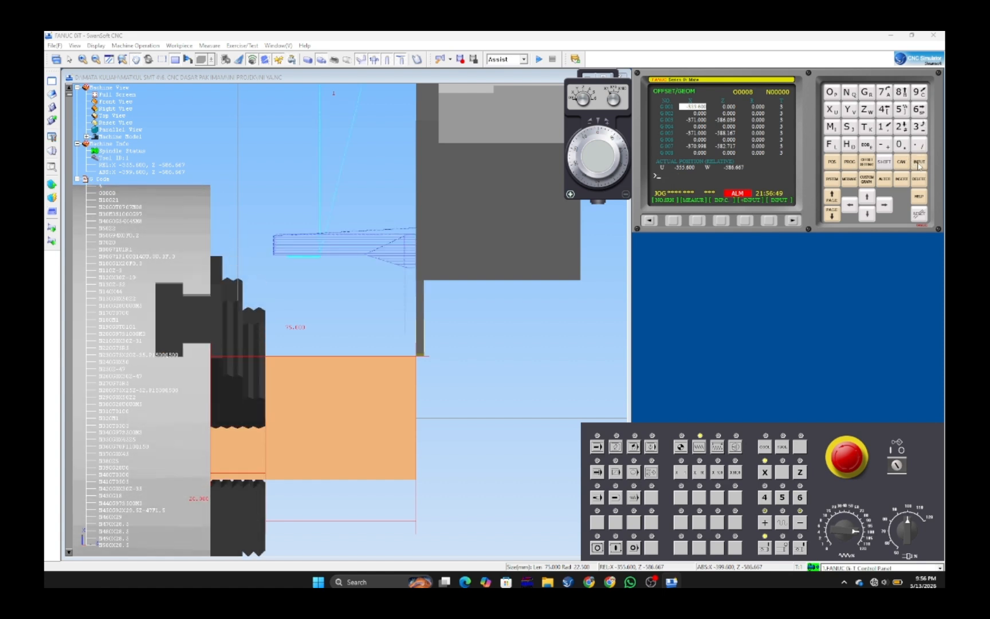
Enter -586.667 as the Z geometry offset in row 001.
{"action": "left_click", "coordinate": [885, 205]}
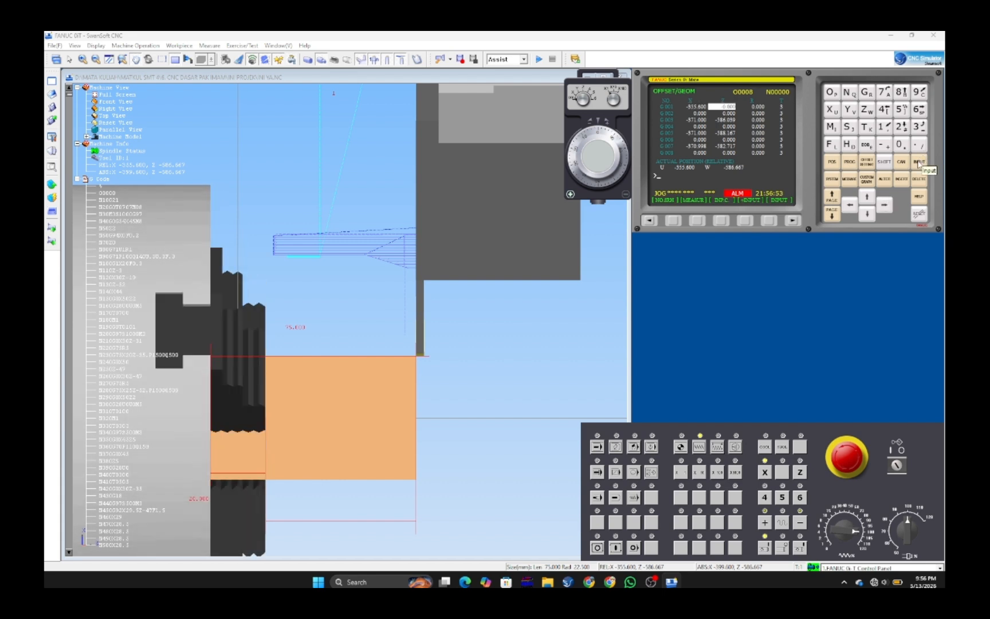
{"action": "left_click", "coordinate": [900, 109]}
{"action": "left_click", "coordinate": [901, 91]}
{"action": "left_click", "coordinate": [919, 110]}
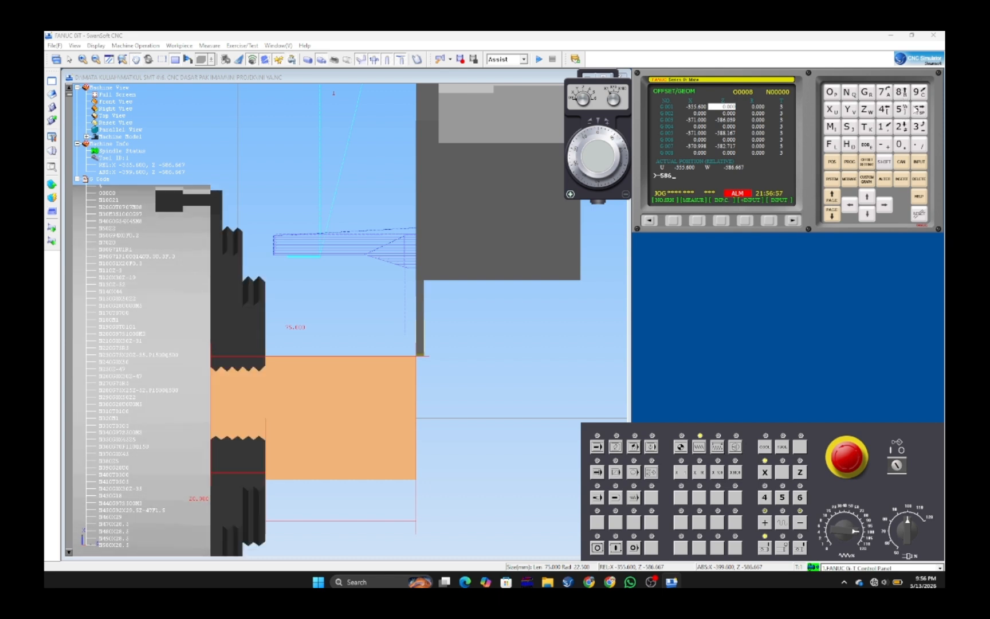
{"action": "left_click", "coordinate": [918, 144]}
{"action": "left_click", "coordinate": [918, 109]}
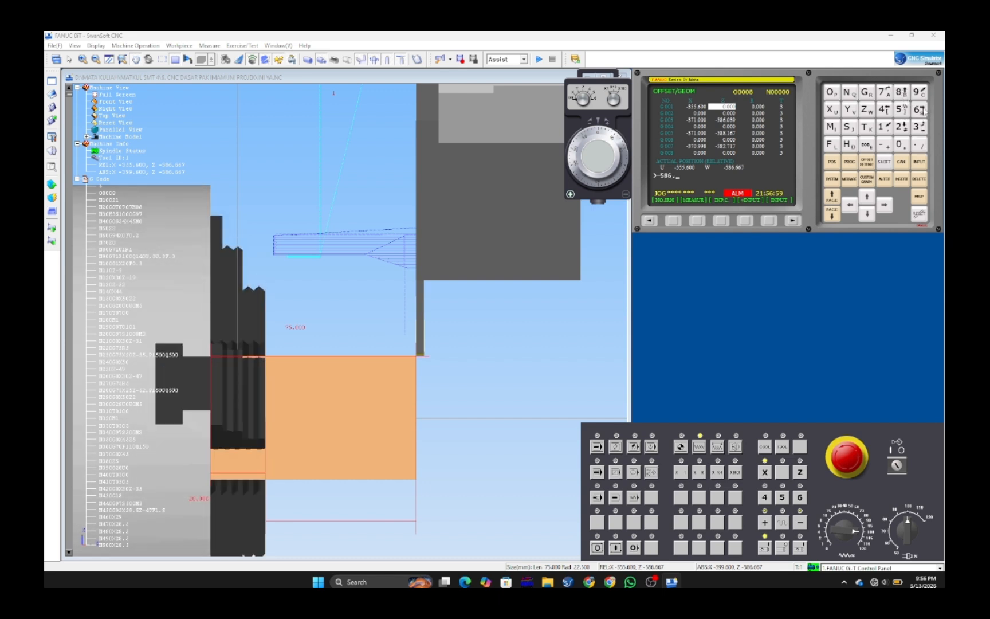
{"action": "left_click", "coordinate": [919, 109]}
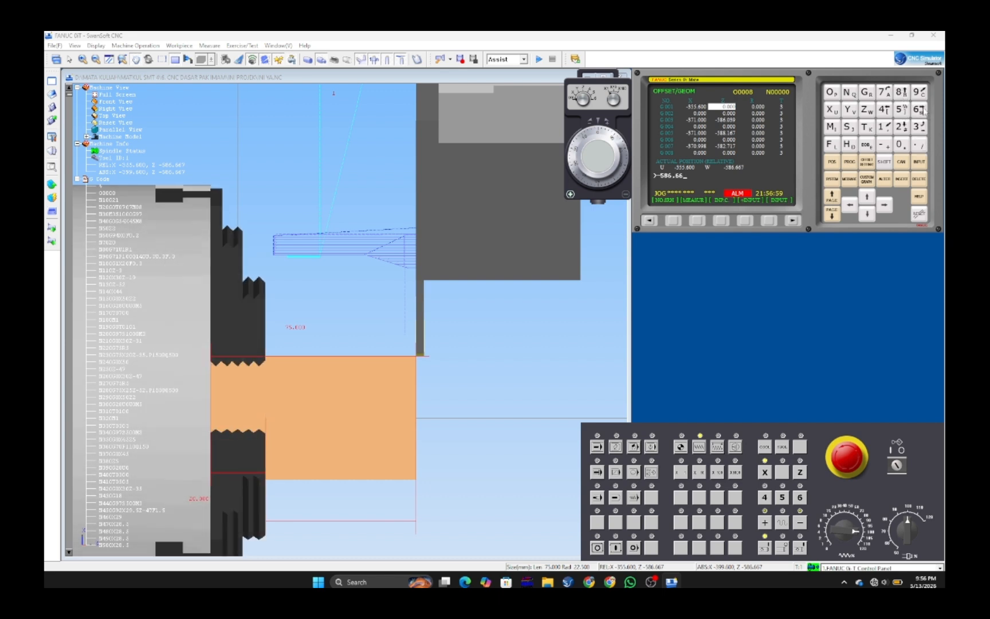
{"action": "left_click", "coordinate": [918, 162]}
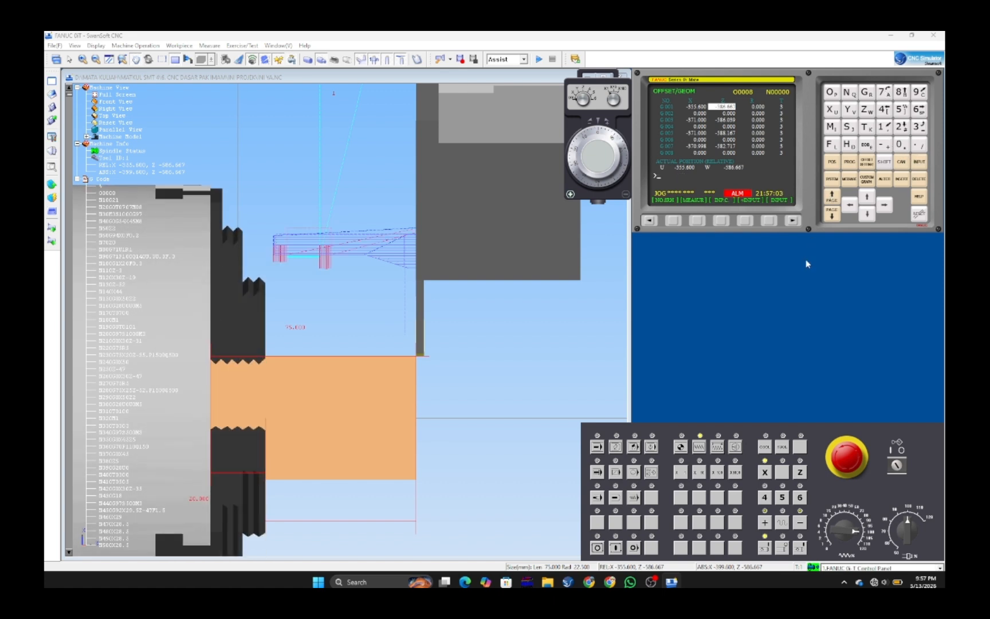
Return the turret to the machine reference point in X and in Z.
{"action": "left_click", "coordinate": [680, 447]}
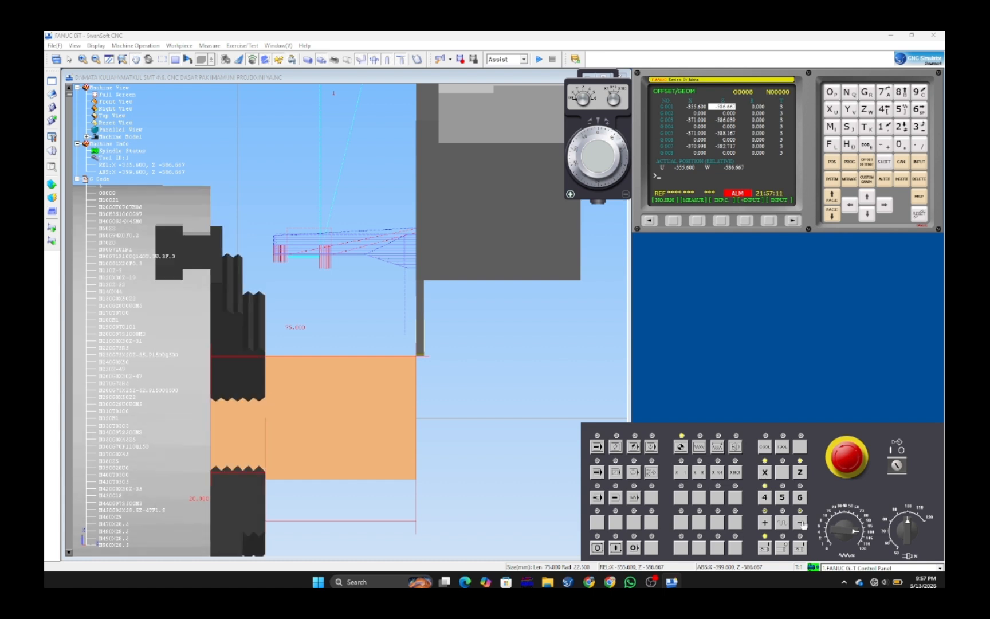
{"action": "left_click", "coordinate": [764, 471]}
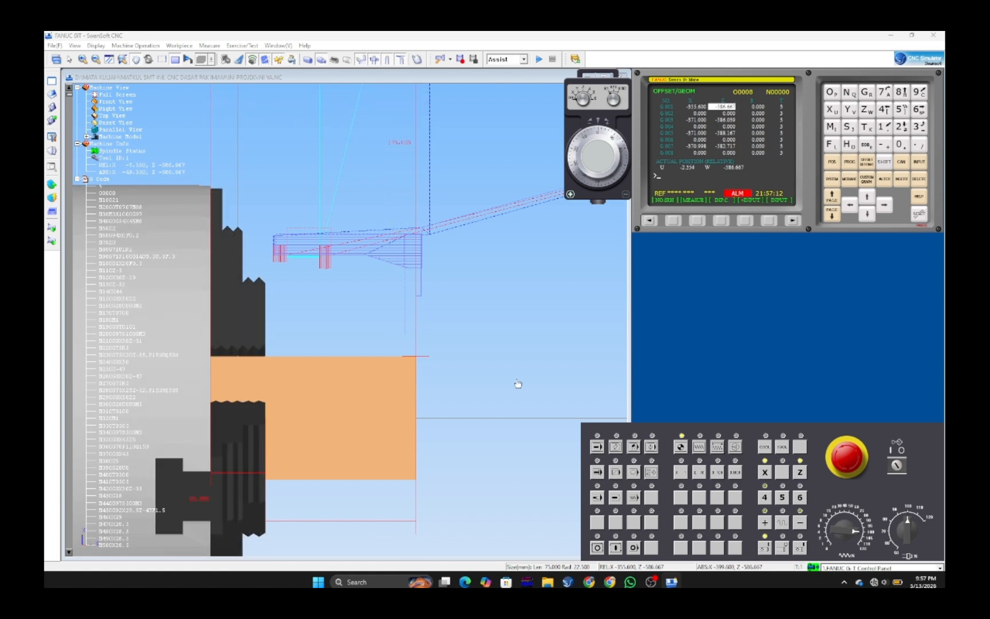
{"action": "scroll", "coordinate": [517, 381], "scroll_direction": "down", "scroll_amount": 1}
{"action": "scroll", "coordinate": [517, 379], "scroll_direction": "down", "scroll_amount": 5}
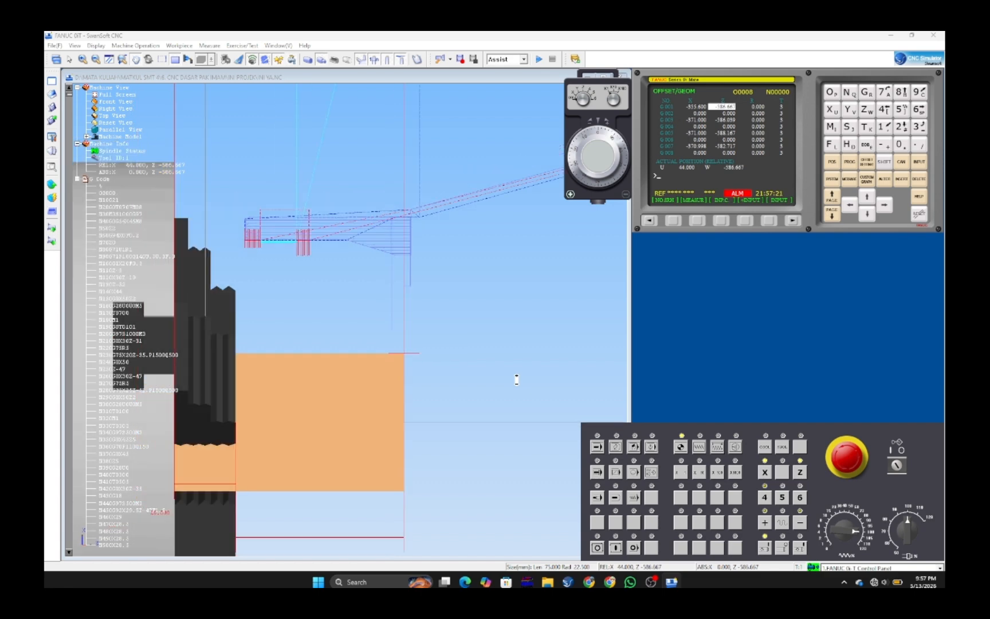
{"action": "scroll", "coordinate": [516, 379], "scroll_direction": "down", "scroll_amount": 4}
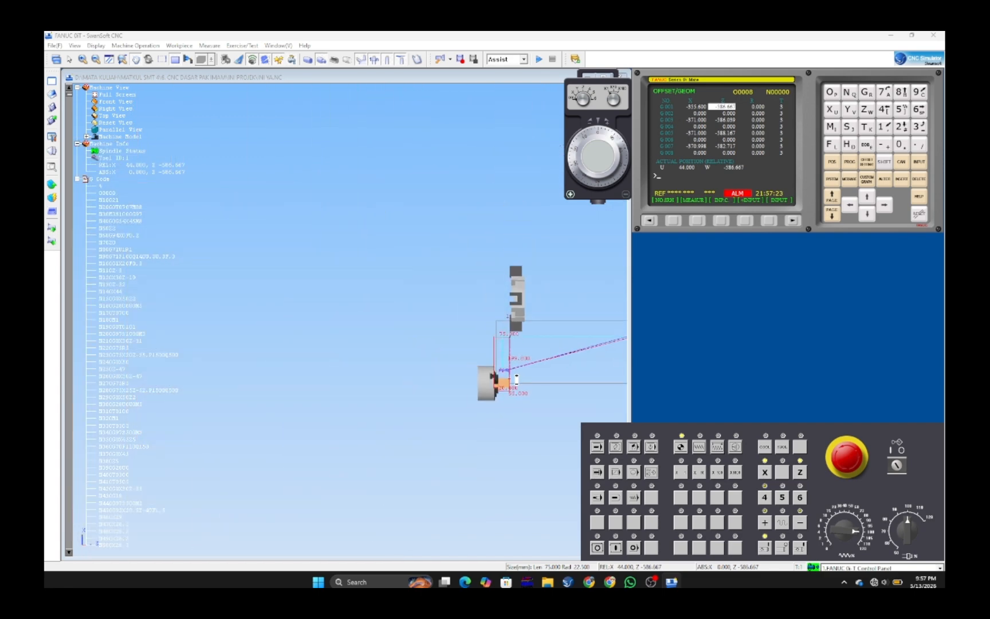
{"action": "scroll", "coordinate": [623, 344], "scroll_direction": "up", "scroll_amount": 6}
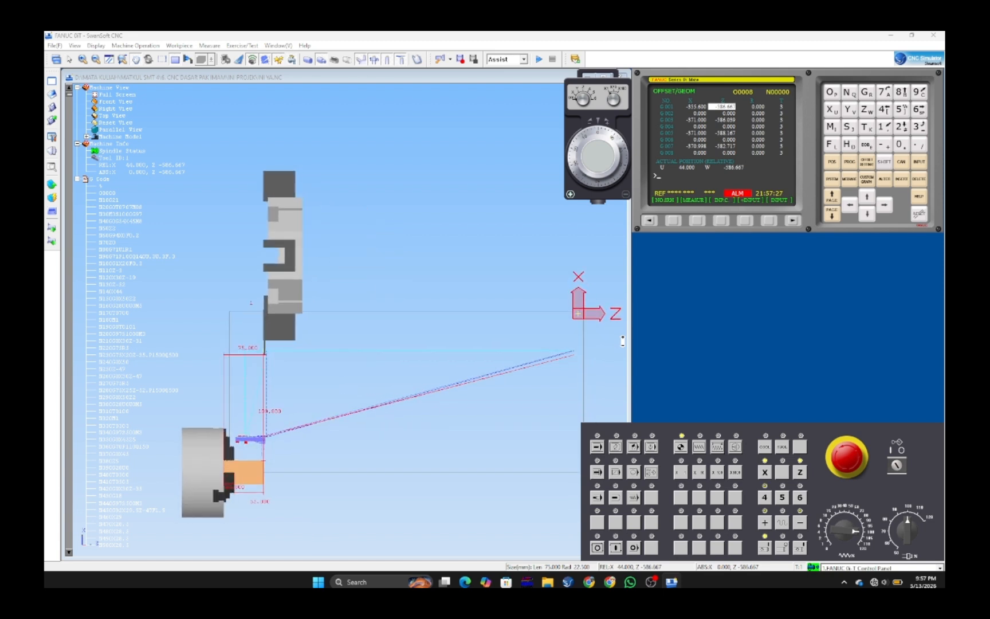
{"action": "scroll", "coordinate": [623, 341], "scroll_direction": "up", "scroll_amount": 1}
{"action": "scroll", "coordinate": [623, 340], "scroll_direction": "up", "scroll_amount": 1}
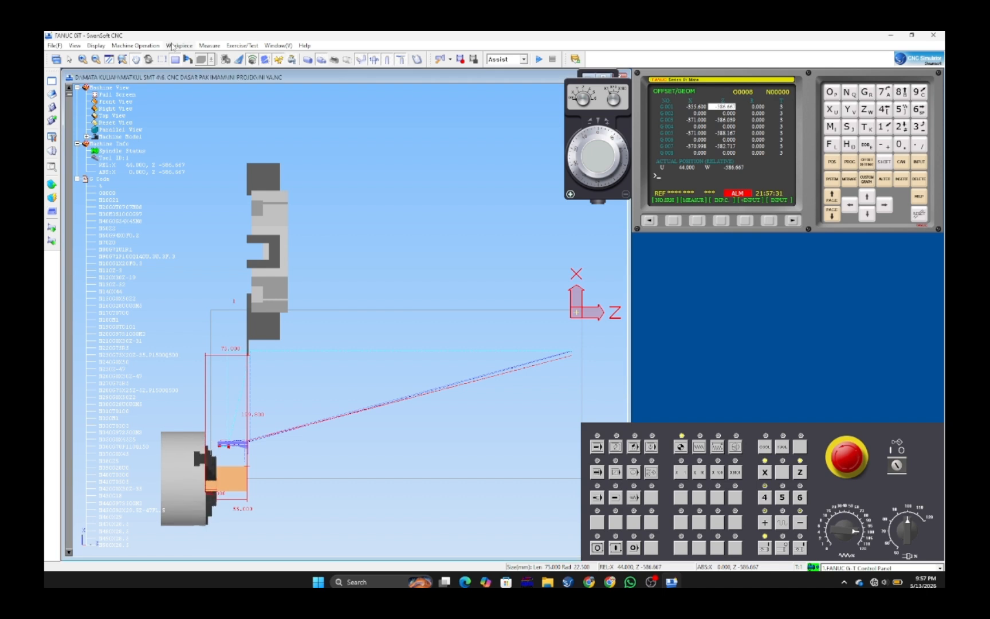
{"action": "left_click", "coordinate": [172, 46]}
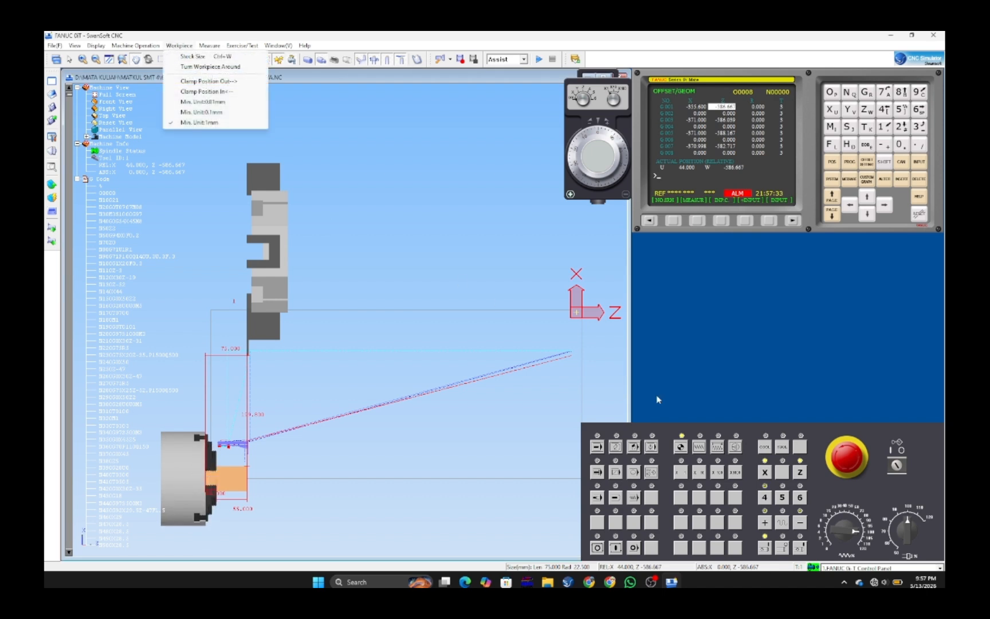
{"action": "left_click", "coordinate": [798, 473]}
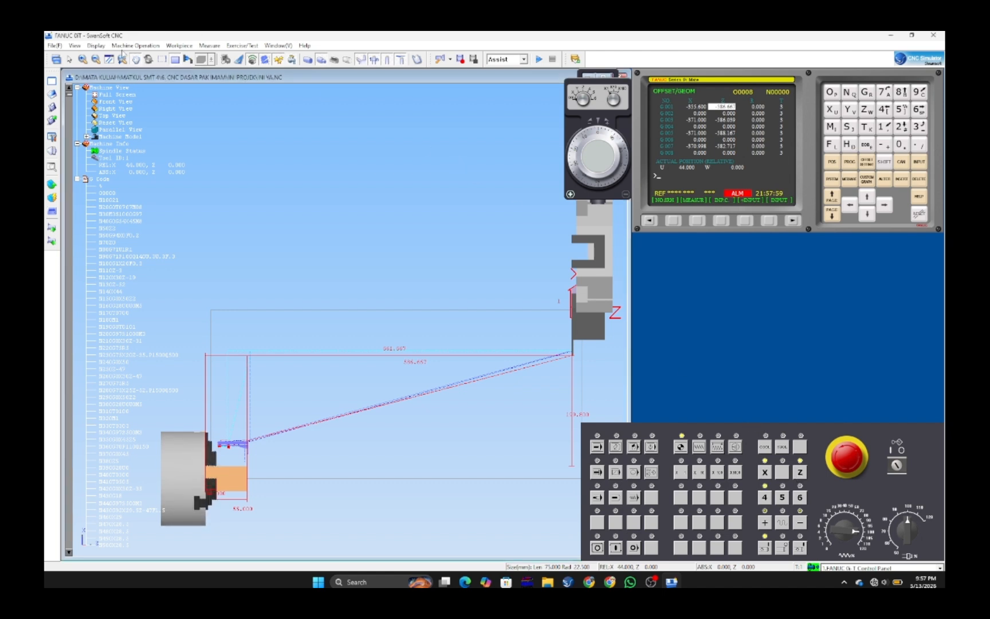
Try to mount threading tool 011 from the tool list.
{"action": "left_click", "coordinate": [123, 47]}
{"action": "left_click", "coordinate": [166, 78]}
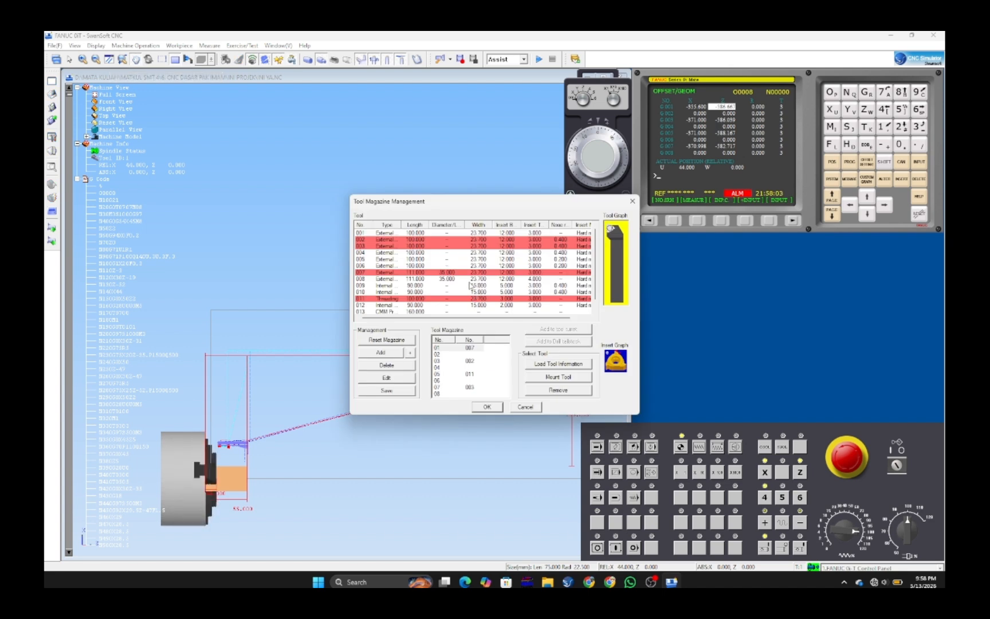
{"action": "left_click", "coordinate": [438, 299]}
{"action": "left_click", "coordinate": [542, 376]}
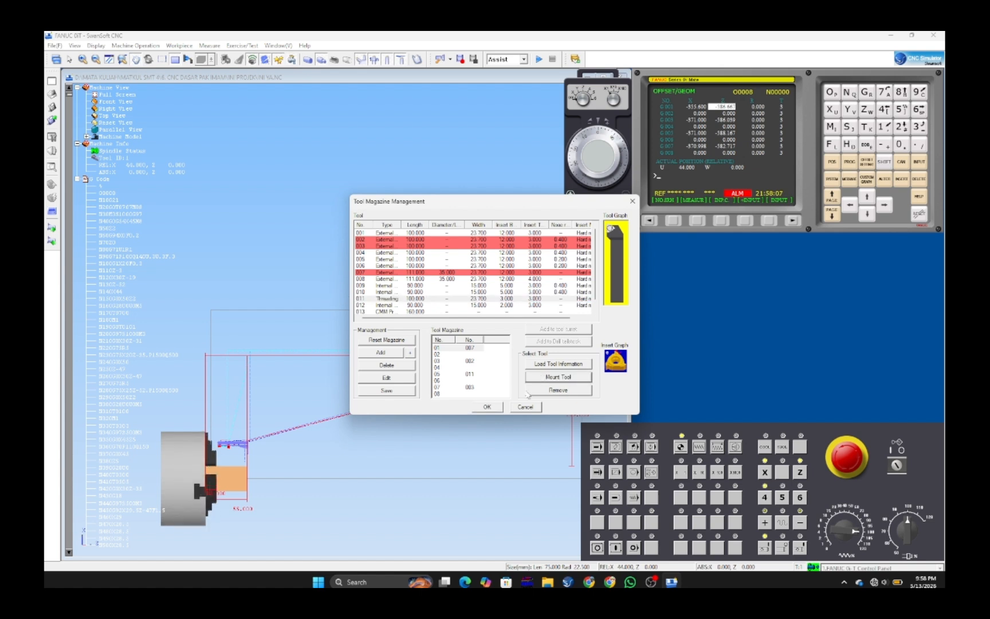
{"action": "left_click", "coordinate": [487, 406]}
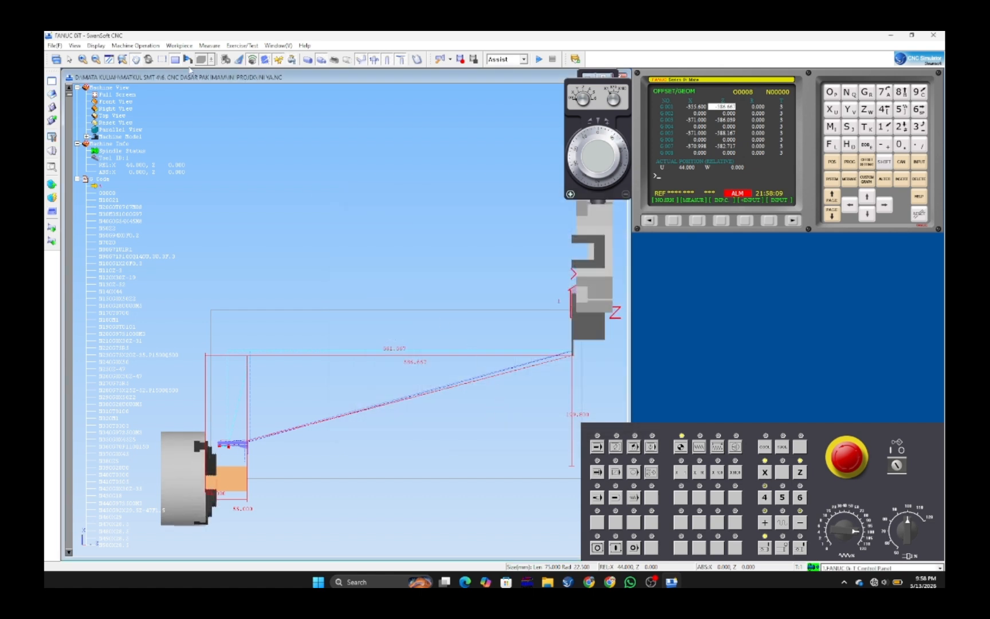
Mount the tool assigned to magazine station 07 and close the tool magazine management.
{"action": "left_click", "coordinate": [135, 45]}
{"action": "left_click", "coordinate": [172, 76]}
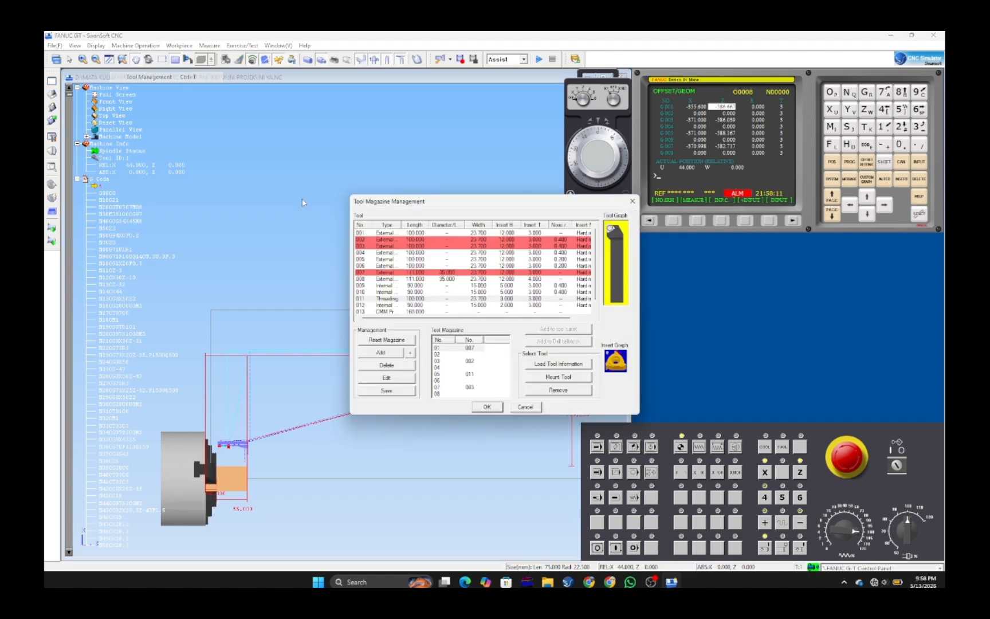
{"action": "left_click", "coordinate": [479, 387]}
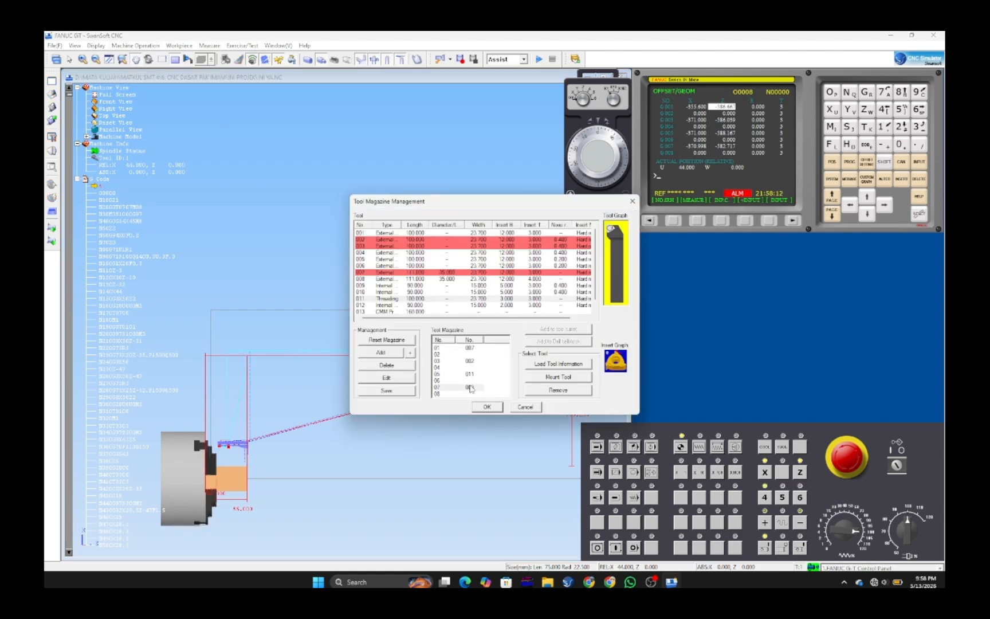
{"action": "left_click", "coordinate": [546, 379]}
{"action": "left_click", "coordinate": [490, 407]}
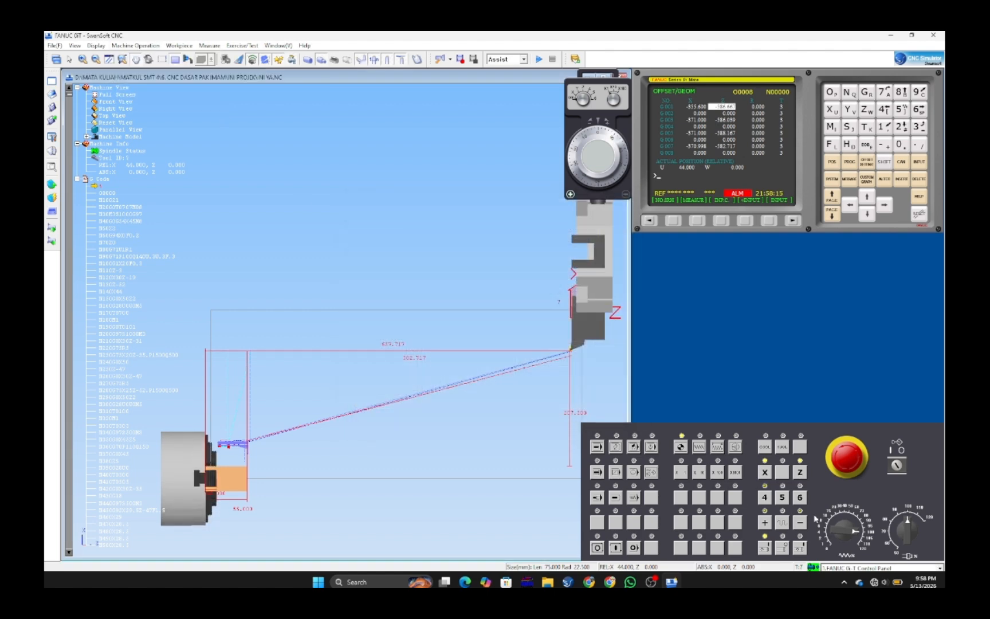
In JOG mode, move the turret away from home to about X 19.6 and Z -42 in relative coordinates.
{"action": "left_click", "coordinate": [800, 523]}
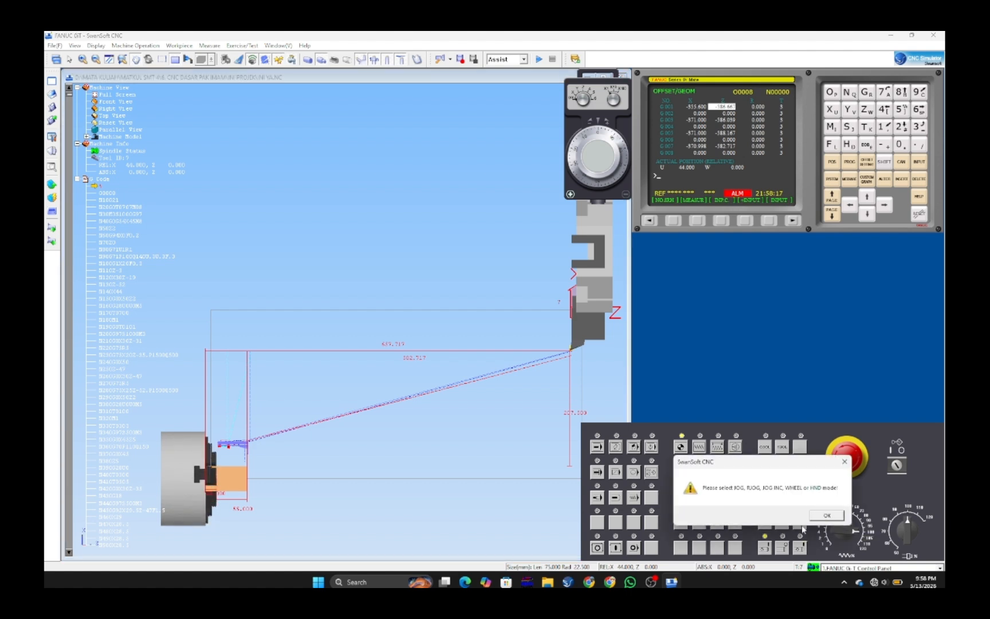
{"action": "left_click", "coordinate": [816, 513]}
{"action": "left_click", "coordinate": [700, 448]}
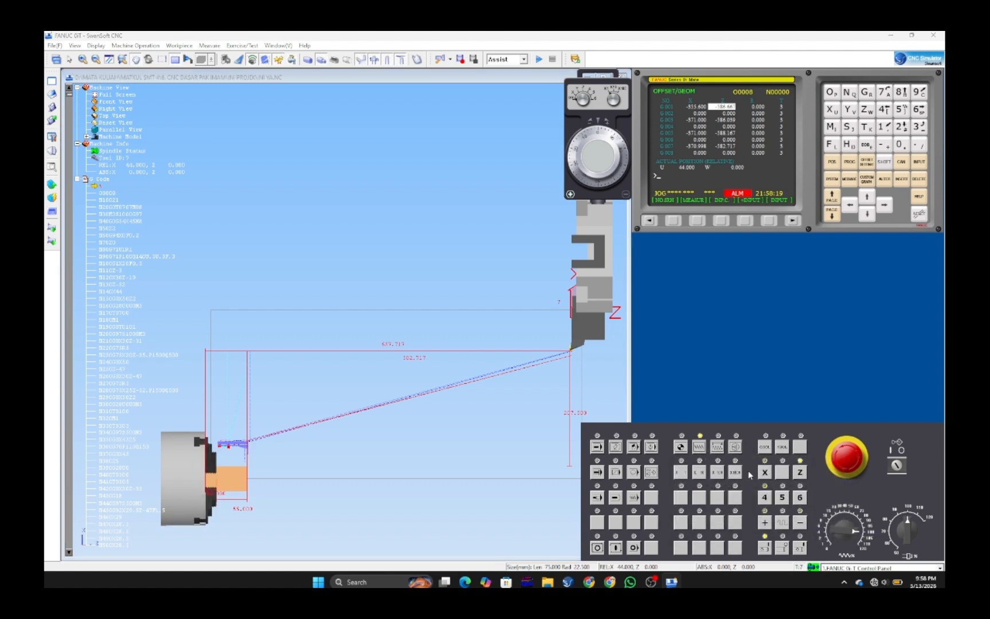
{"action": "left_click", "coordinate": [771, 525]}
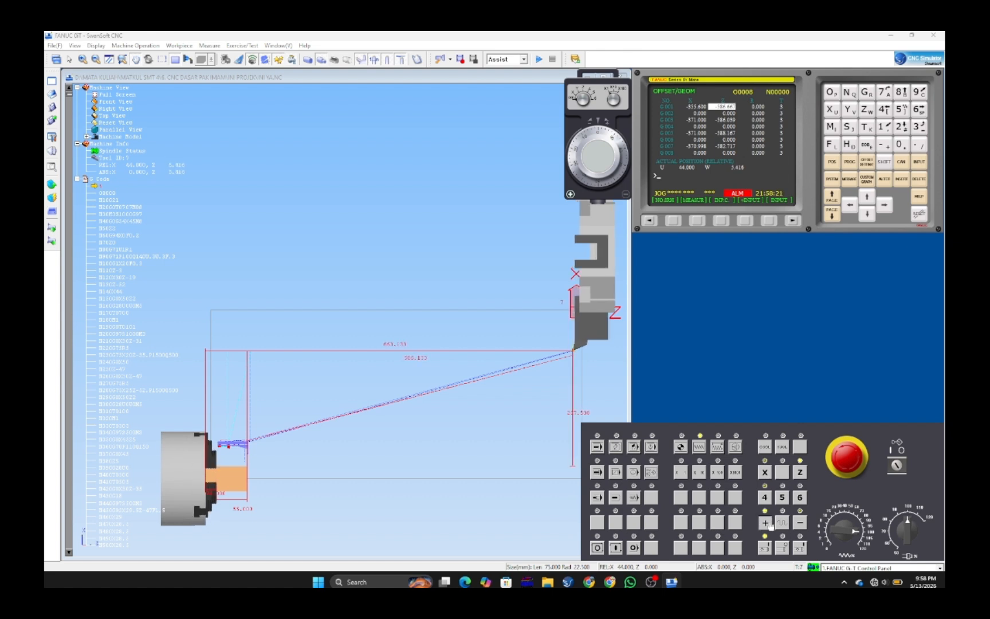
{"action": "left_click", "coordinate": [801, 523]}
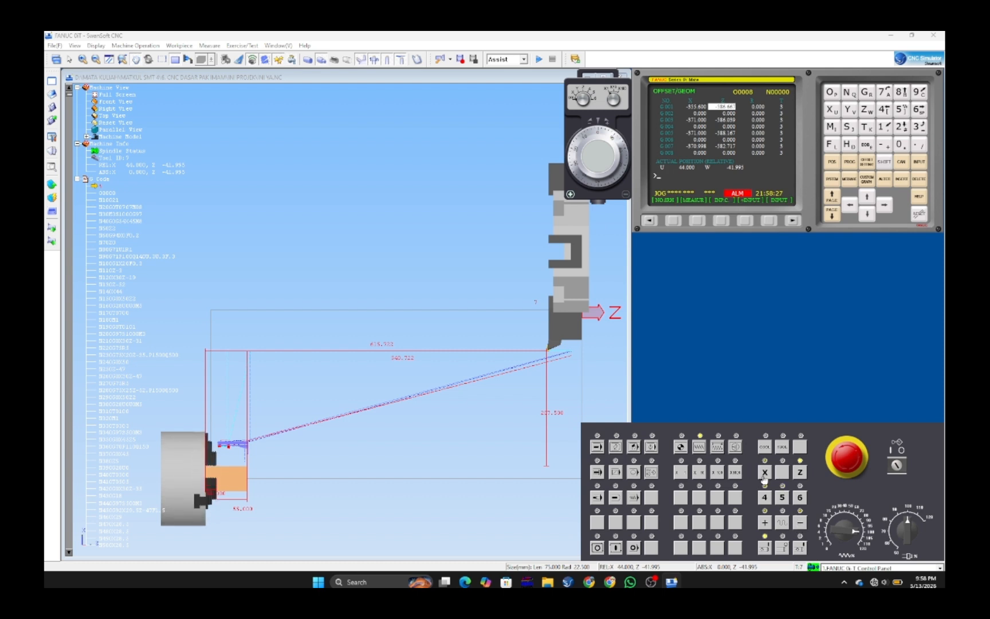
{"action": "left_click", "coordinate": [765, 474]}
{"action": "left_click", "coordinate": [802, 522]}
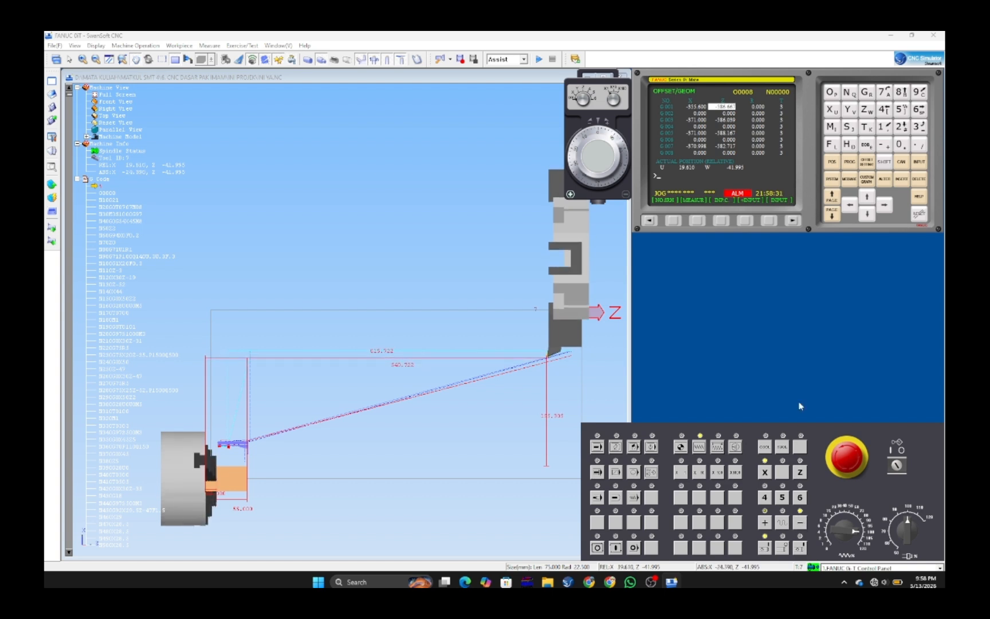
In MDI mode, enter and run the block G54 X-100 Z-200.
{"action": "left_click", "coordinate": [635, 447]}
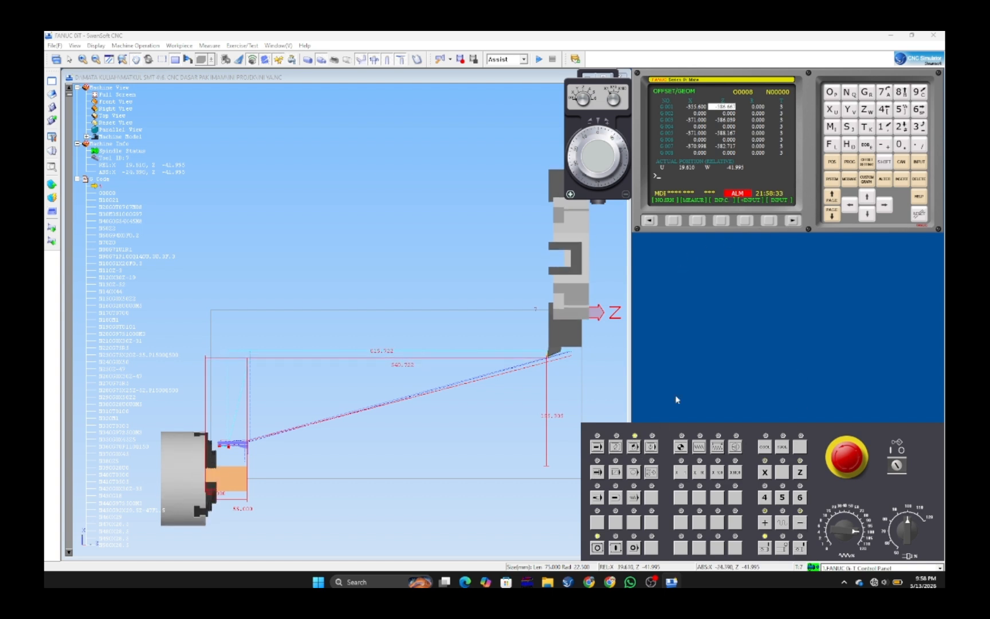
{"action": "left_click", "coordinate": [851, 166]}
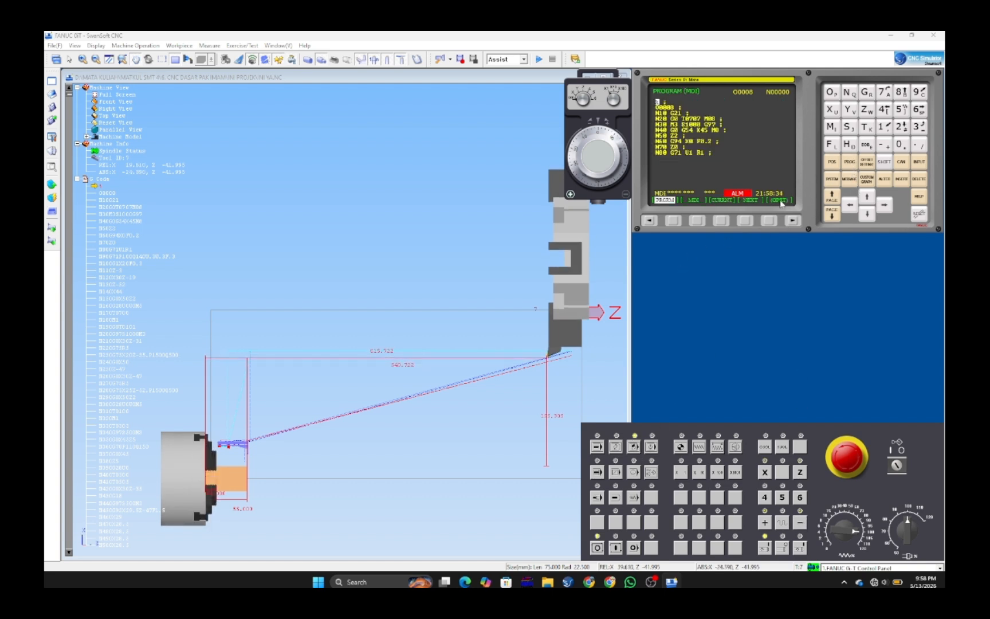
{"action": "left_click", "coordinate": [696, 222]}
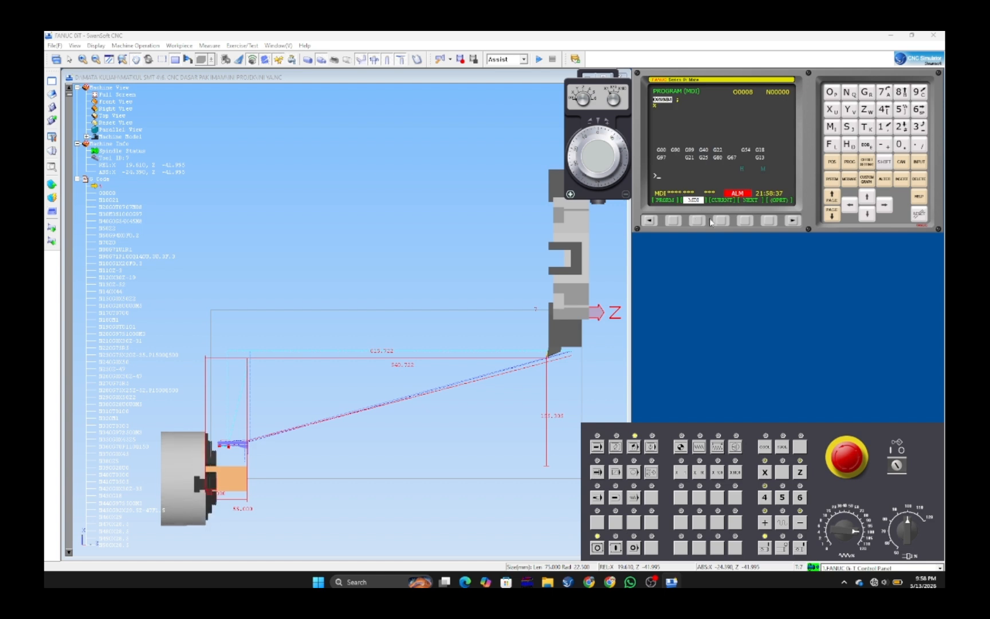
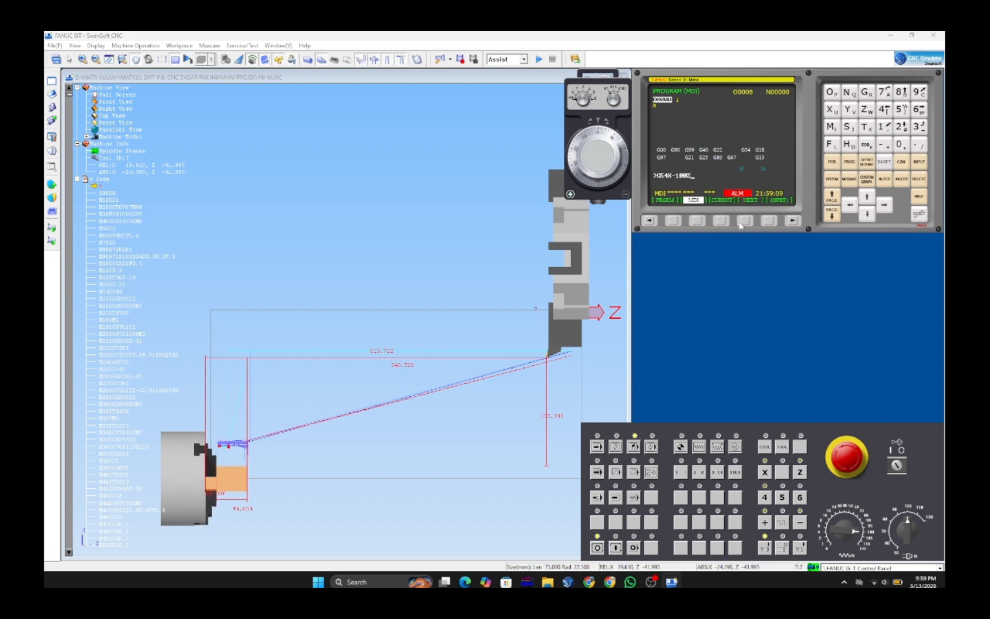
{"action": "type", "text": "00"}
{"action": "key", "text": "Insert"}
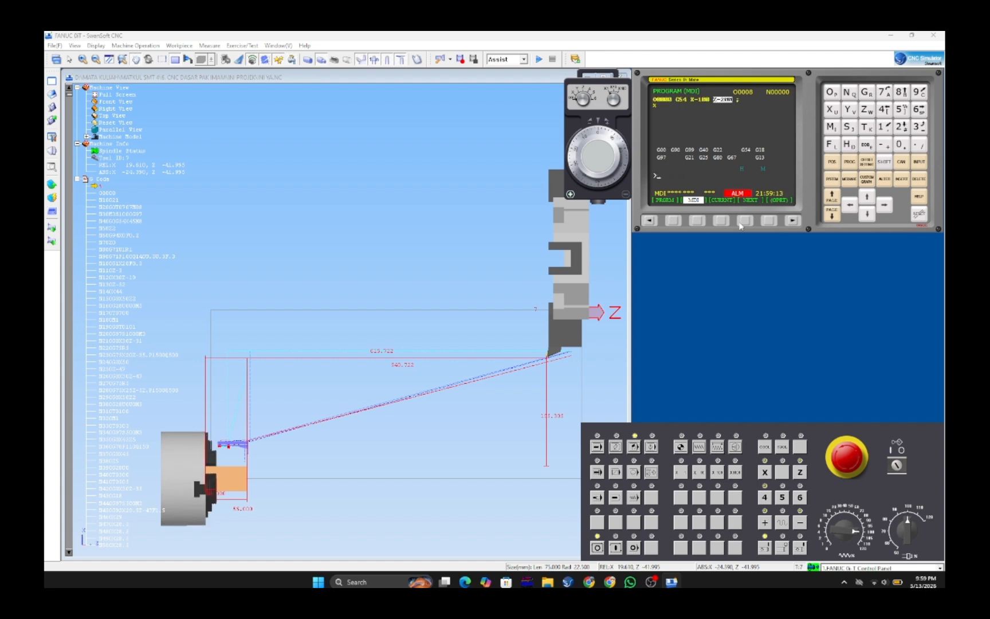
{"action": "left_click", "coordinate": [617, 548]}
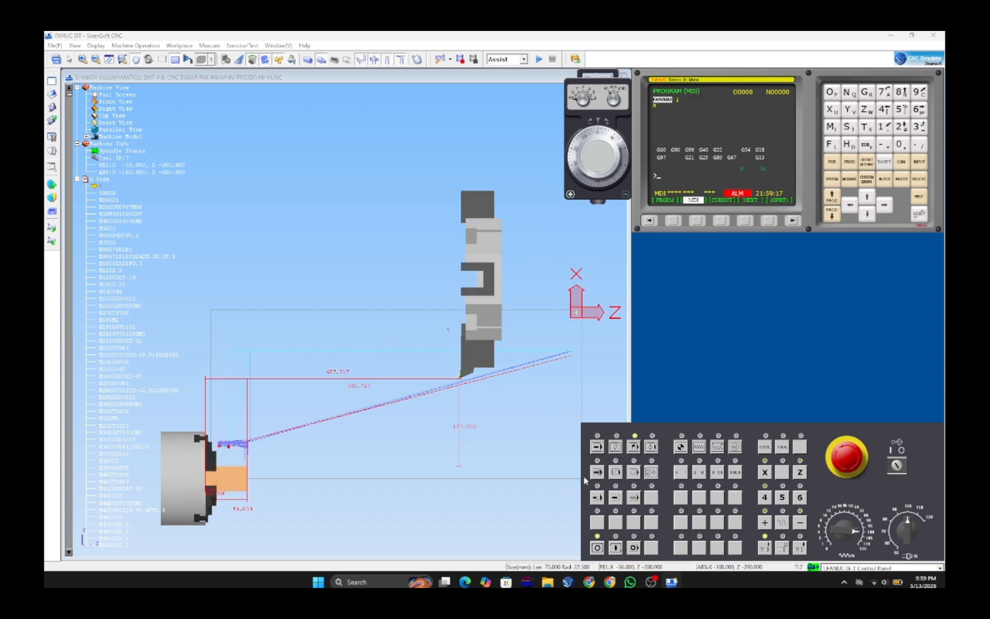
Switch the machine to JOG mode and display the work coordinate settings containing G54.
{"action": "left_click", "coordinate": [701, 447]}
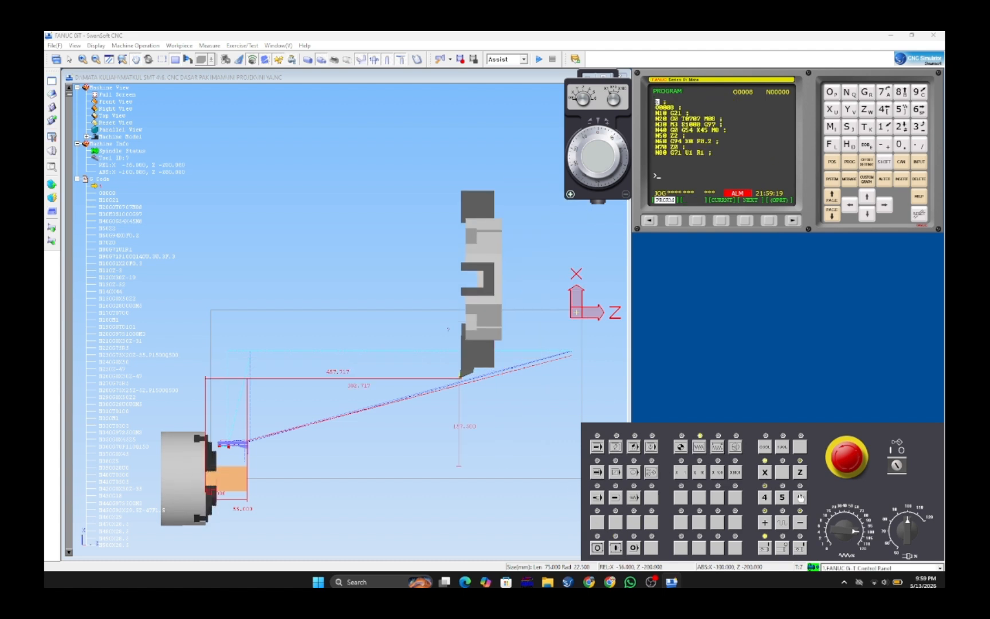
{"action": "left_click", "coordinate": [869, 167]}
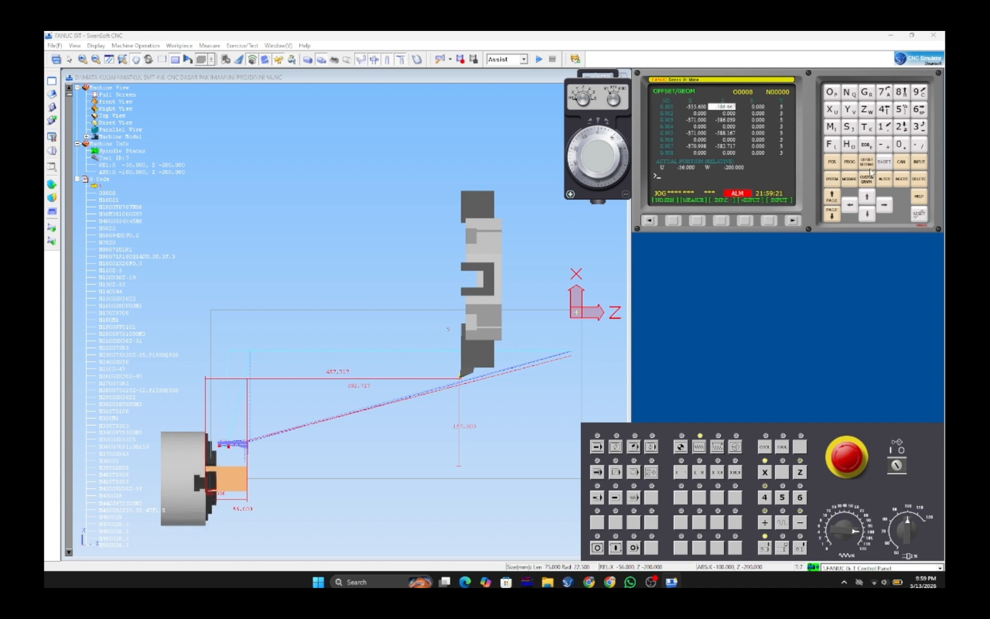
{"action": "left_click", "coordinate": [652, 223]}
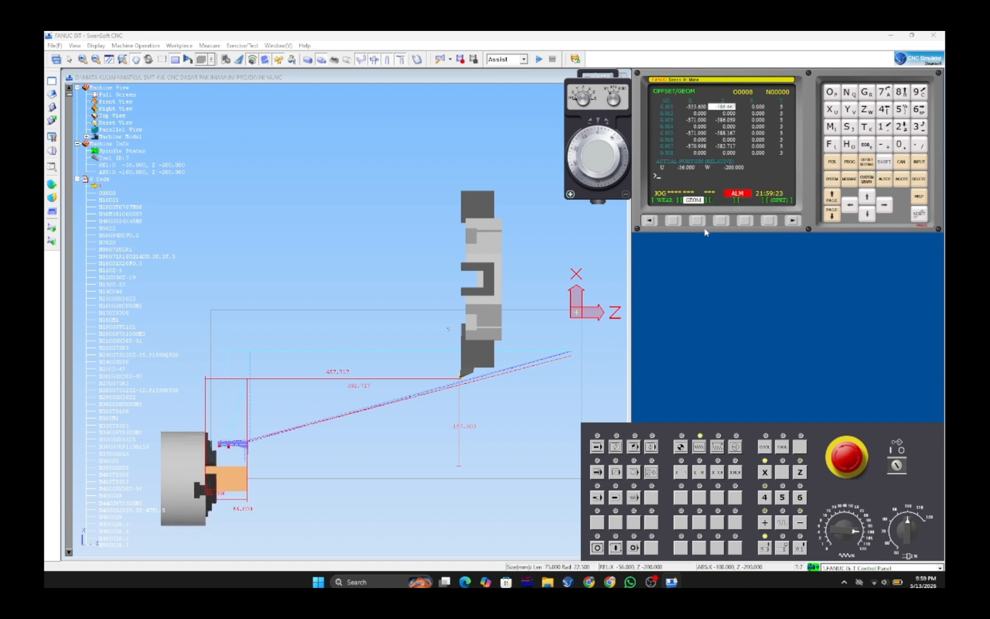
{"action": "left_click", "coordinate": [651, 222]}
{"action": "left_click", "coordinate": [723, 221]}
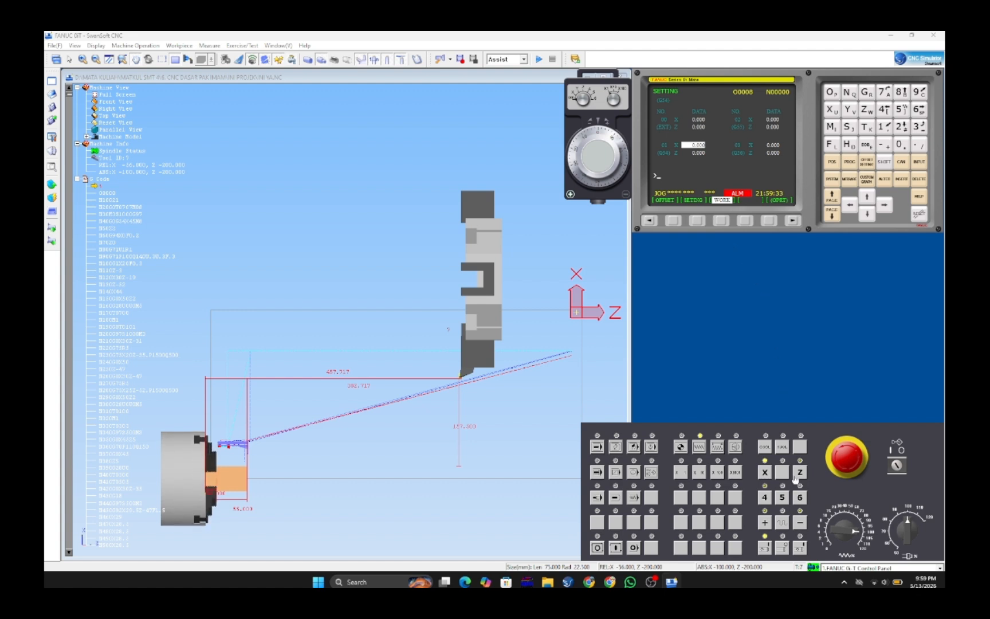
Jog the turret toward the chuck in Z, and quick-move the tool tip to the outer edge of the workpiece's front face.
{"action": "left_click", "coordinate": [799, 527]}
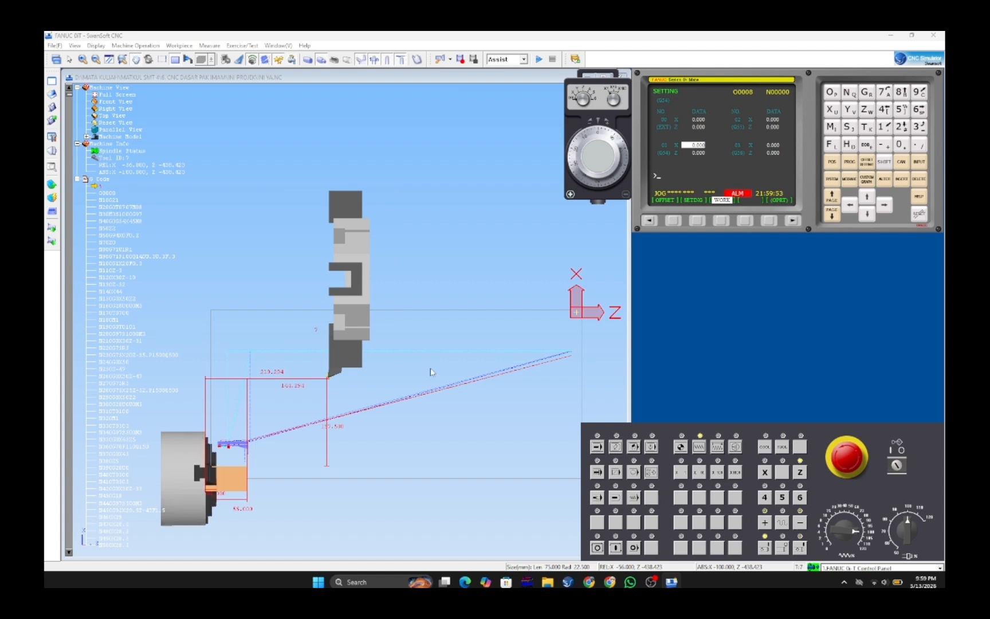
{"action": "left_click", "coordinate": [59, 185]}
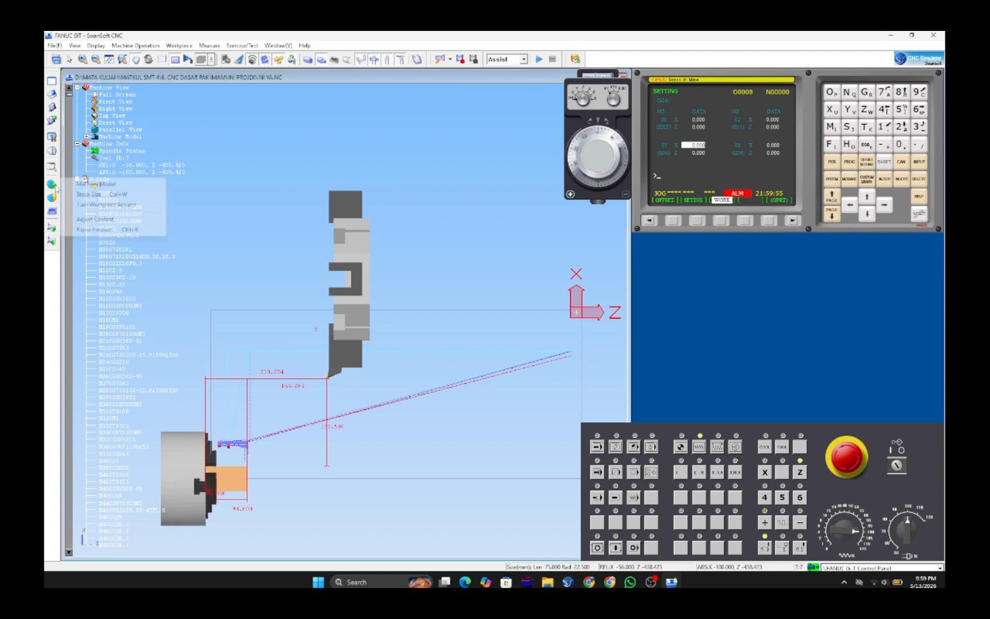
{"action": "left_click", "coordinate": [100, 229]}
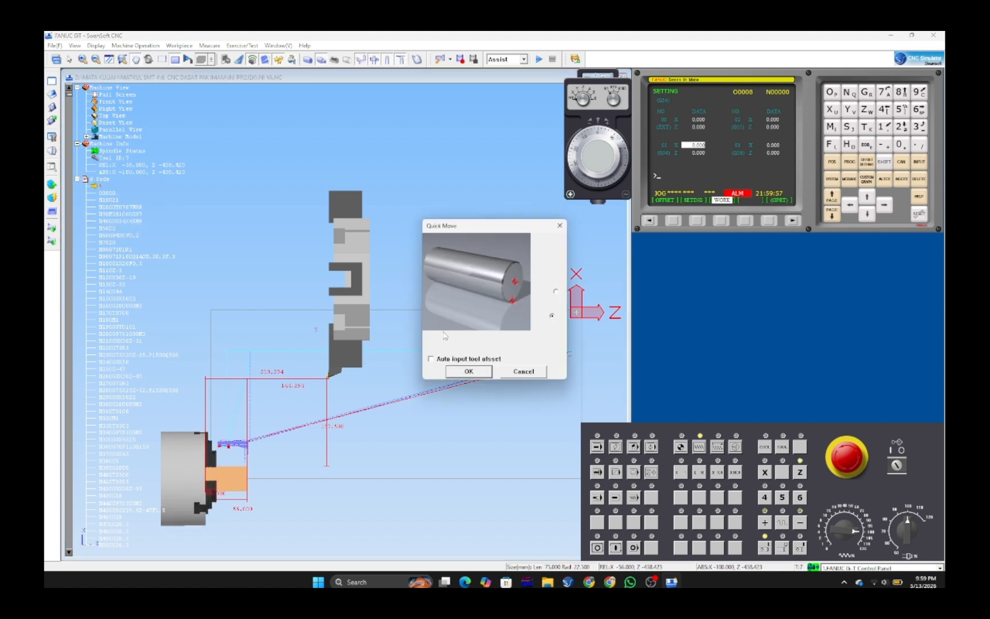
{"action": "left_click", "coordinate": [464, 371]}
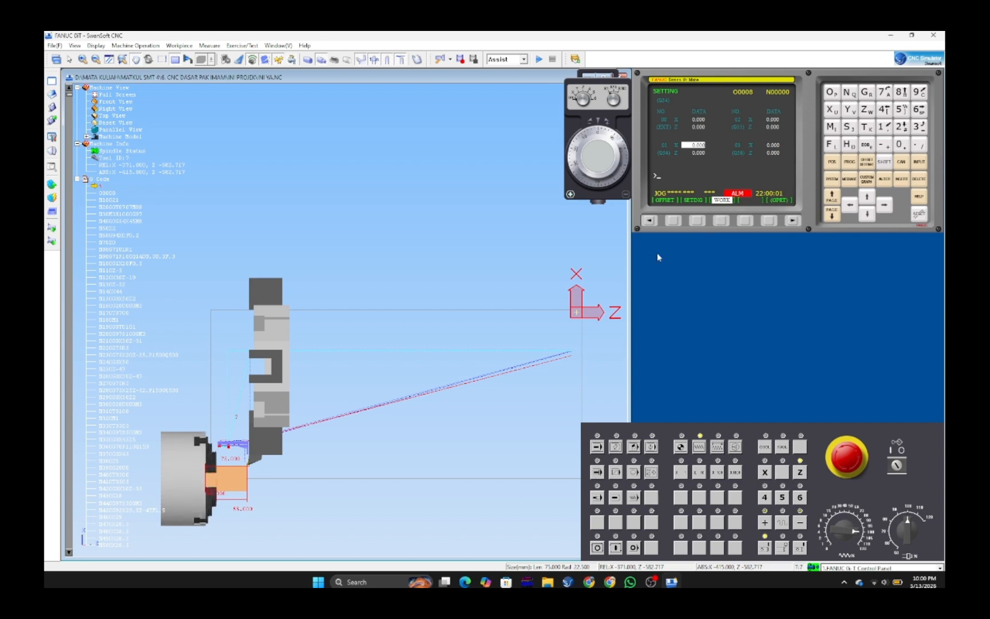
{"action": "scroll", "coordinate": [230, 473], "scroll_direction": "up", "scroll_amount": 3}
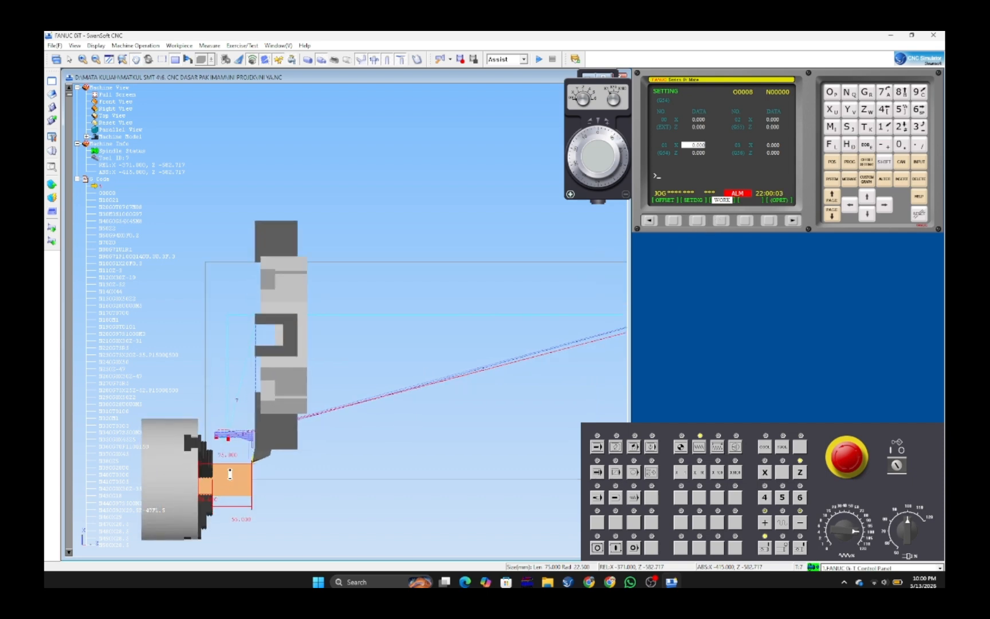
{"action": "scroll", "coordinate": [229, 473], "scroll_direction": "up", "scroll_amount": 4}
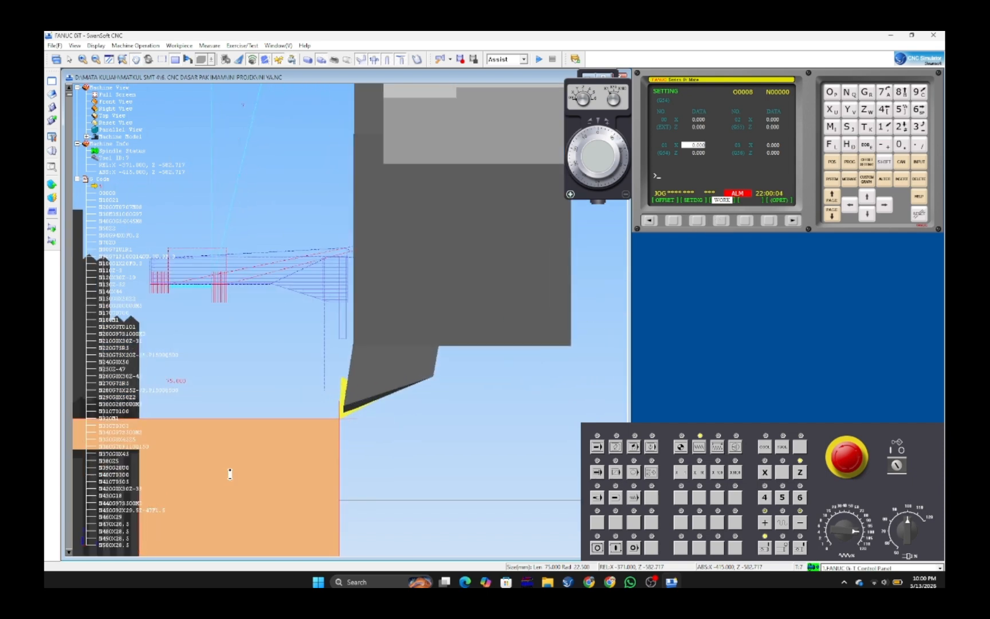
{"action": "scroll", "coordinate": [230, 474], "scroll_direction": "up", "scroll_amount": 1}
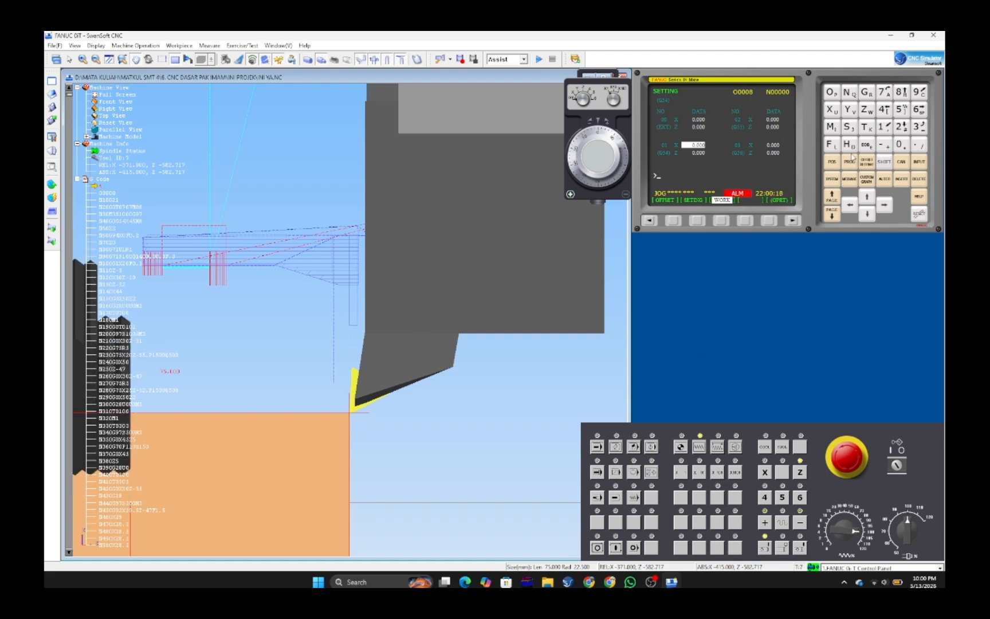
Set the G54 X work offset to 45 and refresh the toolpath in memory mode.
{"action": "left_click", "coordinate": [884, 110]}
{"action": "left_click", "coordinate": [900, 111]}
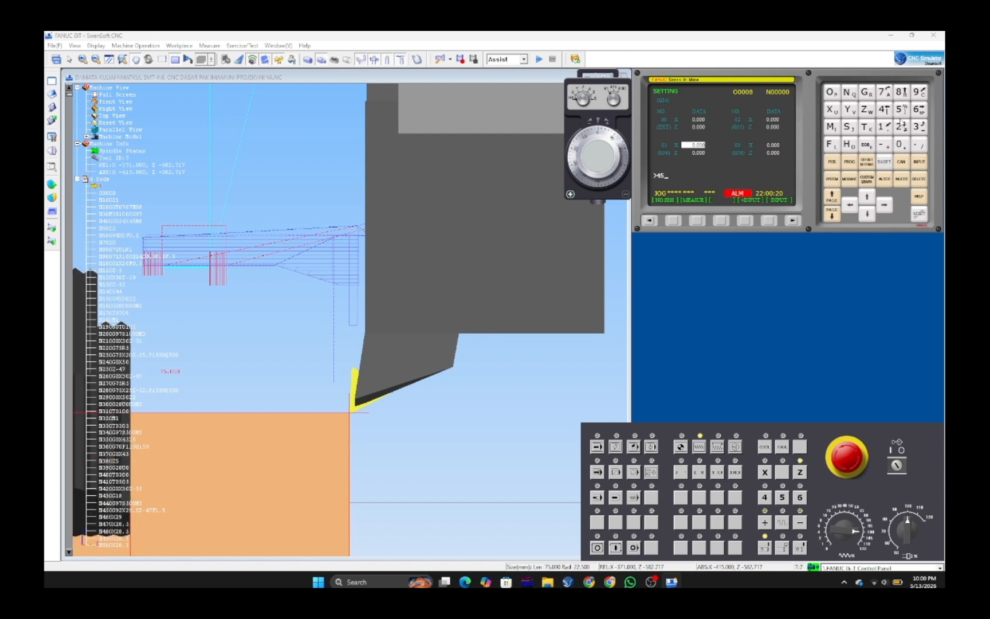
{"action": "left_click", "coordinate": [919, 162]}
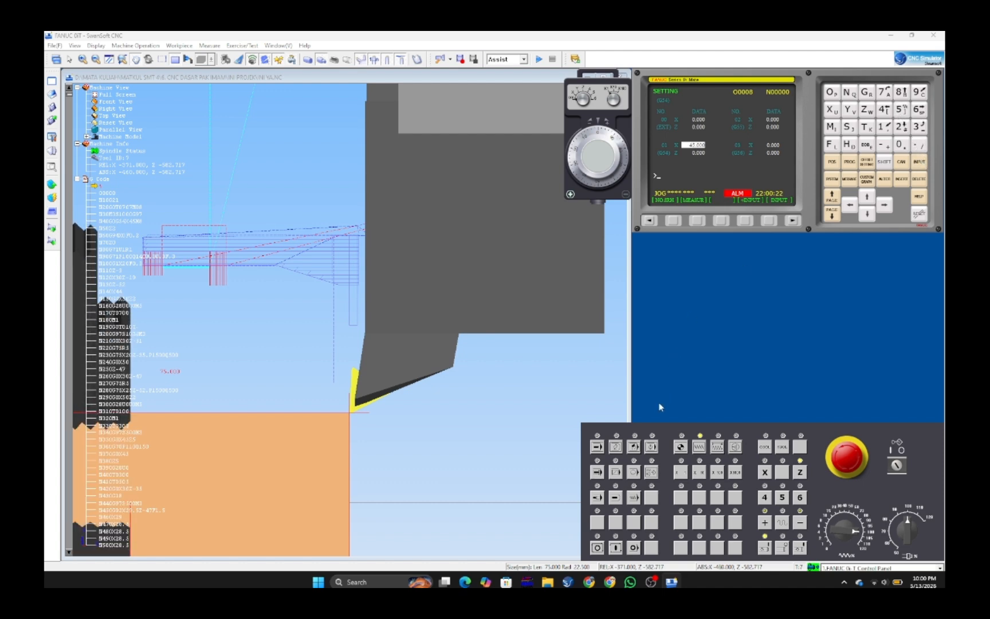
{"action": "left_click", "coordinate": [598, 447]}
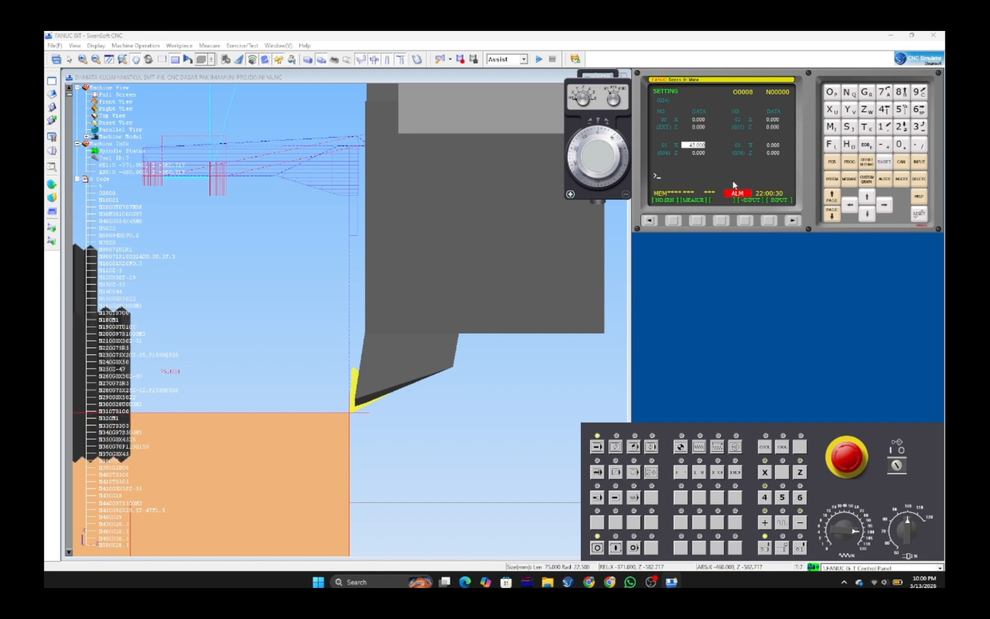
Measure the G54 X work offset with X0 at the current tool position and refresh the toolpath.
{"action": "left_click", "coordinate": [831, 114]}
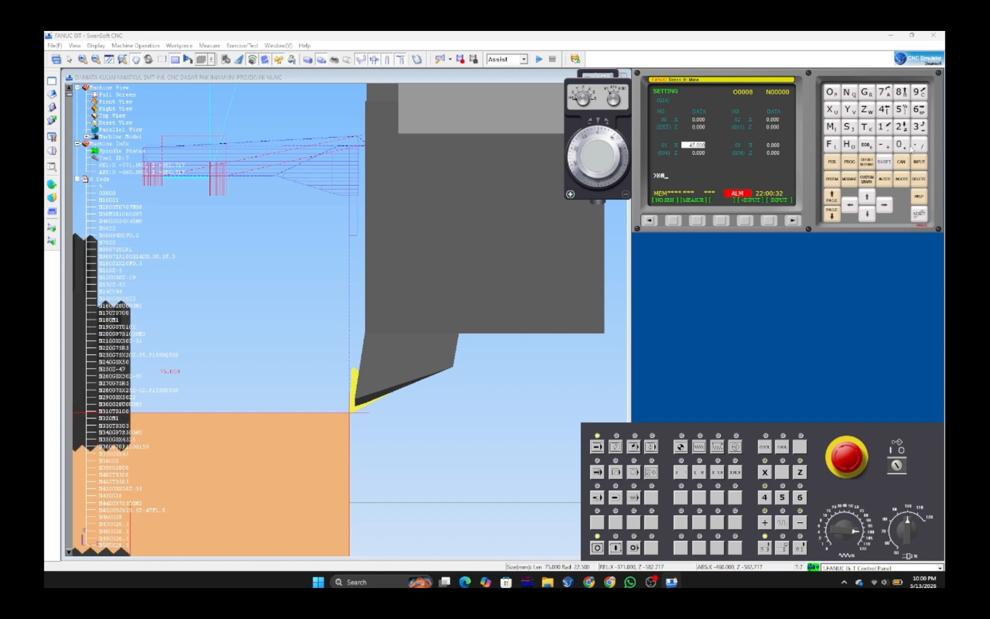
{"action": "left_click", "coordinate": [691, 224]}
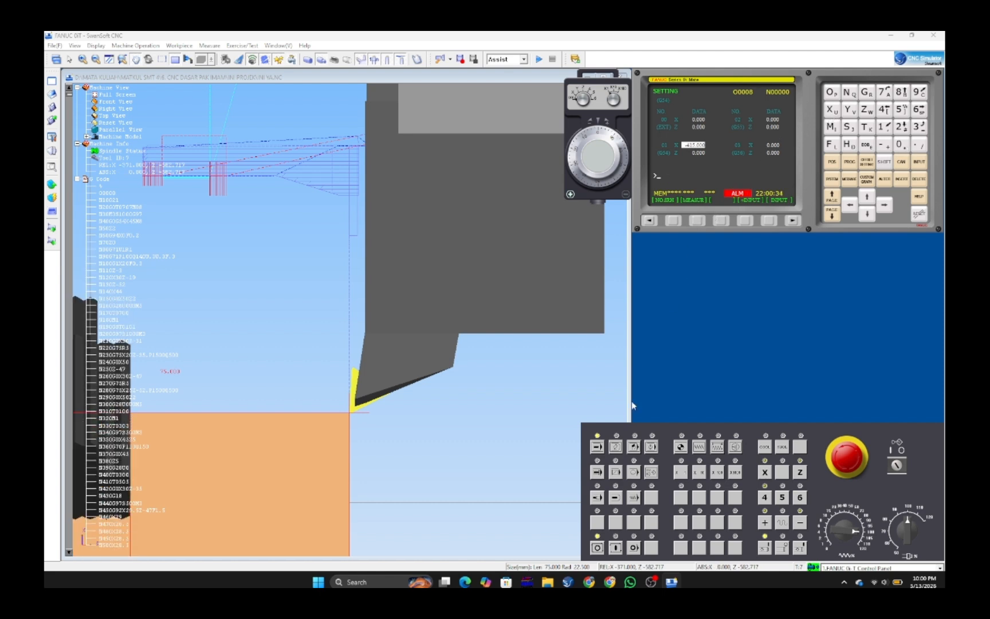
{"action": "left_click", "coordinate": [596, 447]}
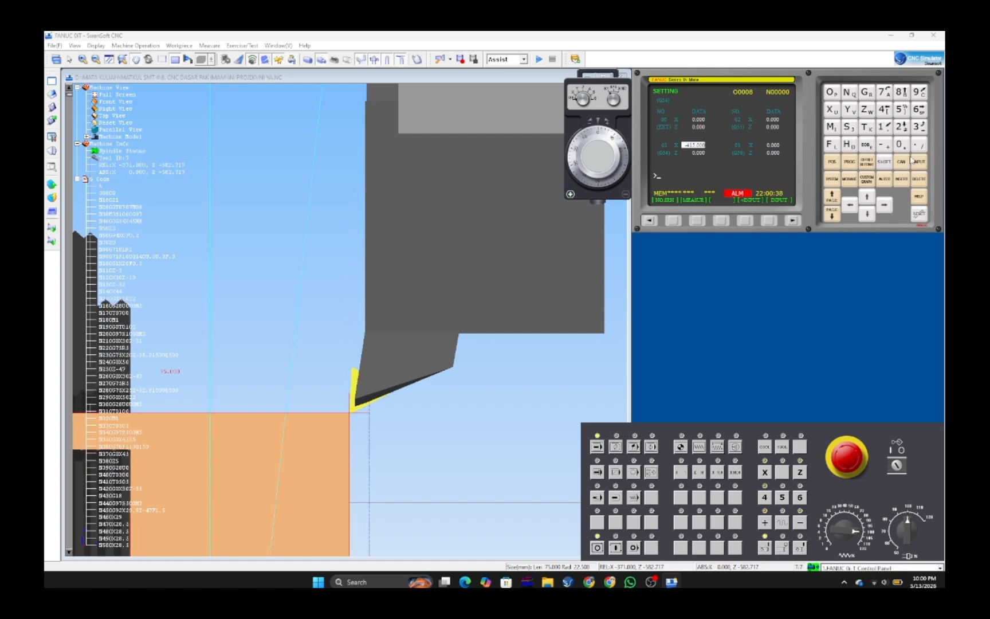
Set the G54 X work offset to -45 and refresh the toolpath preview in memory mode.
{"action": "left_click", "coordinate": [889, 145]}
{"action": "left_click", "coordinate": [886, 115]}
{"action": "left_click", "coordinate": [902, 110]}
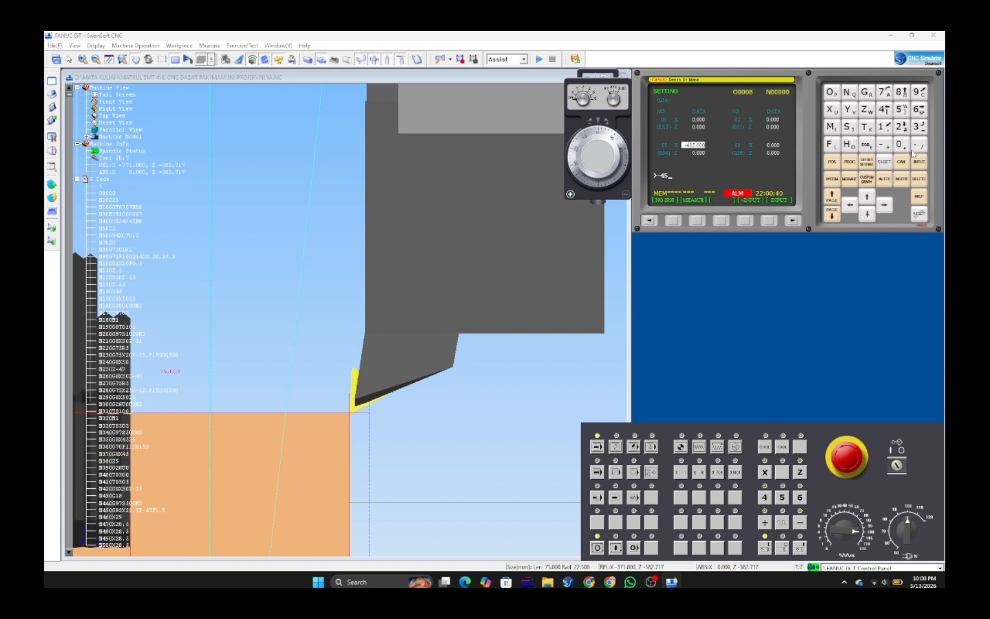
{"action": "left_click", "coordinate": [919, 162]}
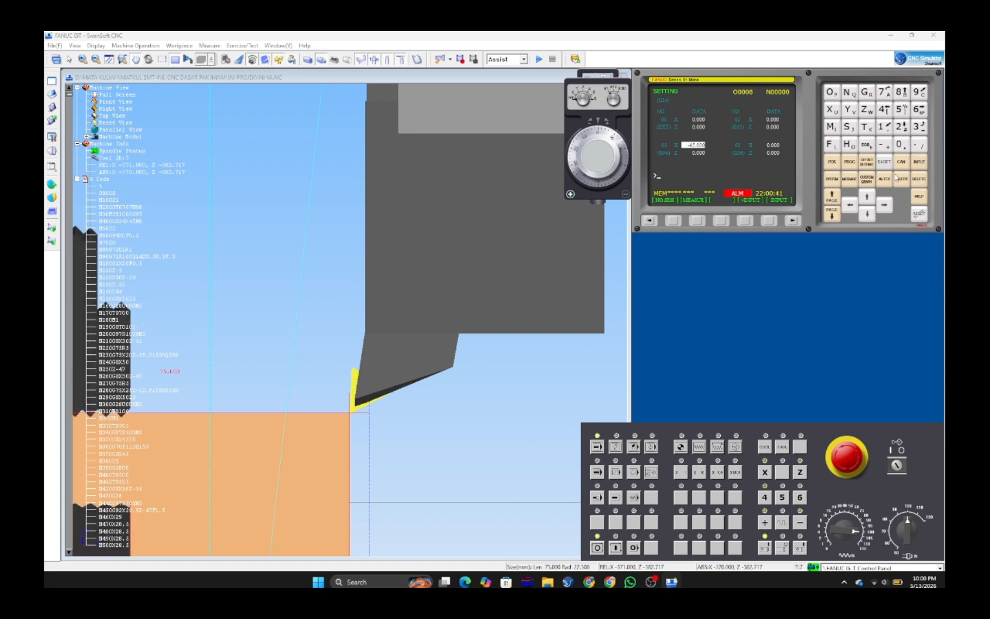
{"action": "left_click", "coordinate": [615, 446]}
{"action": "left_click", "coordinate": [600, 446]}
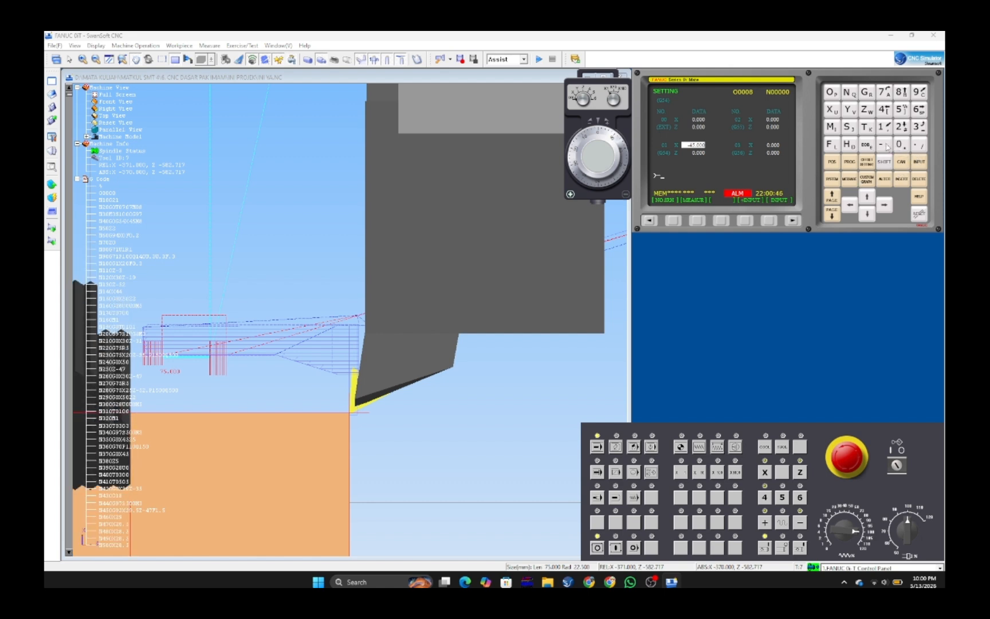
Try G54 X work offsets of -50, -80 and -85 to bring the previewed toolpath onto the workpiece.
{"action": "left_click", "coordinate": [901, 110]}
{"action": "left_click", "coordinate": [902, 143]}
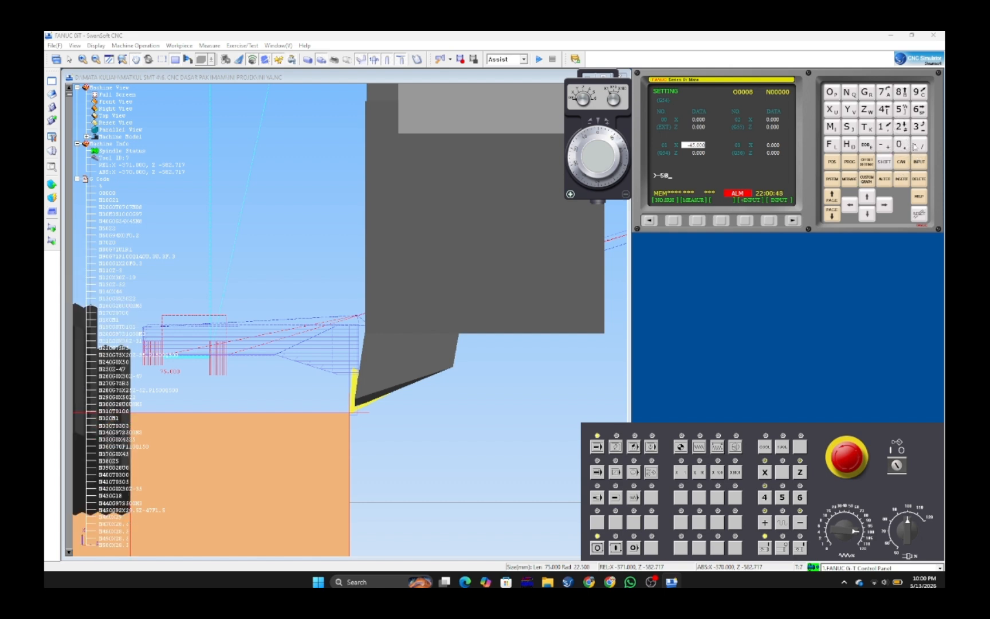
{"action": "left_click", "coordinate": [920, 162]}
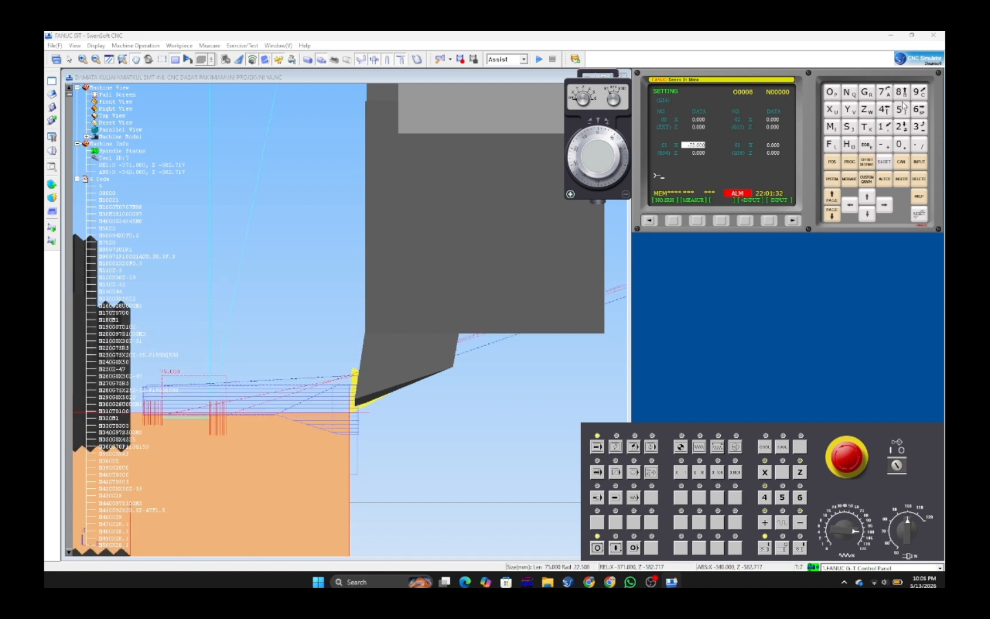
{"action": "left_click", "coordinate": [890, 109]}
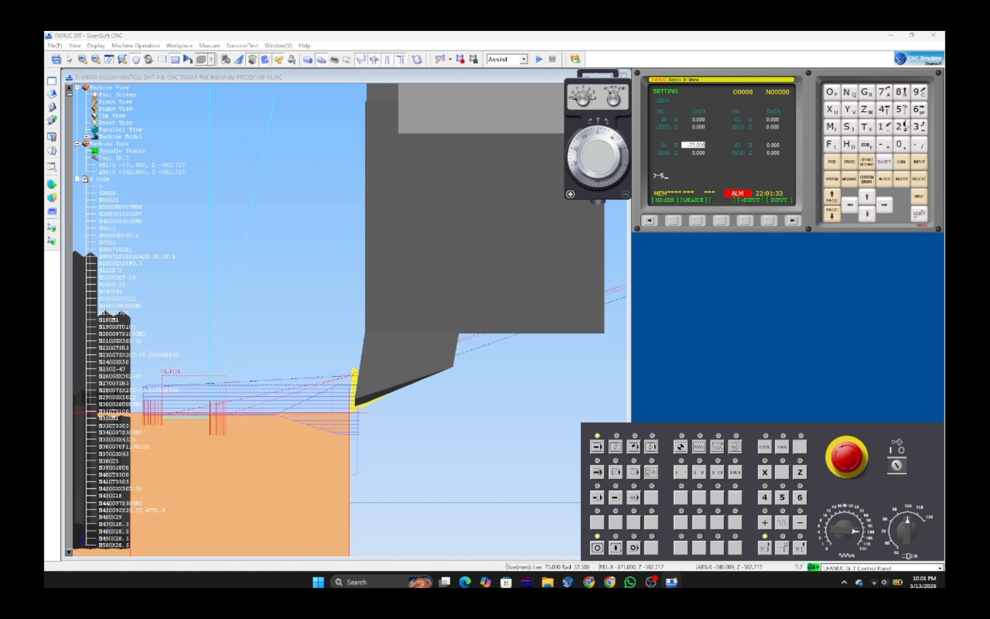
{"action": "left_click", "coordinate": [923, 178]}
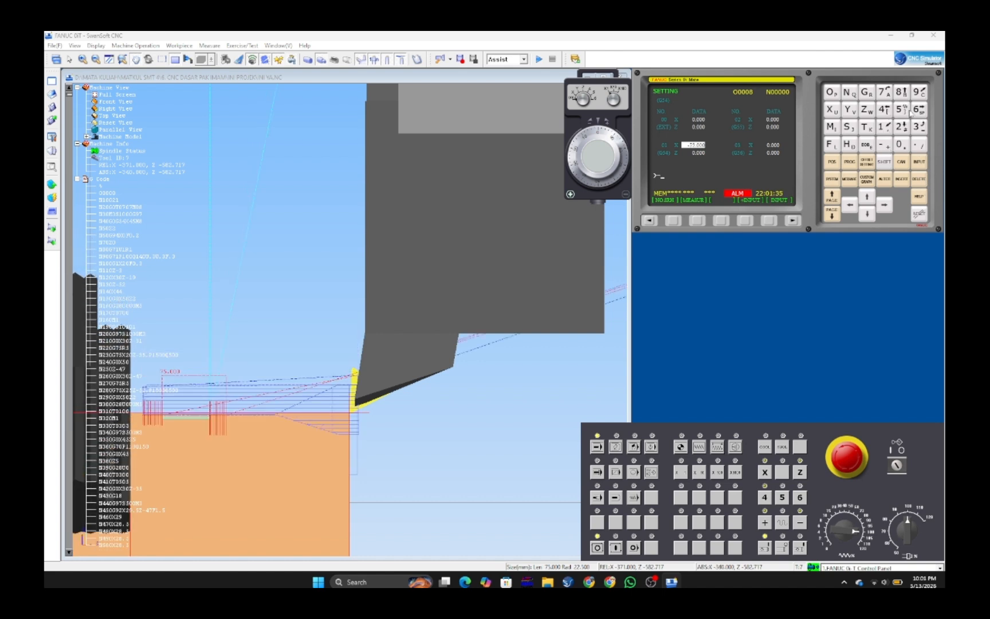
{"action": "left_click", "coordinate": [900, 92]}
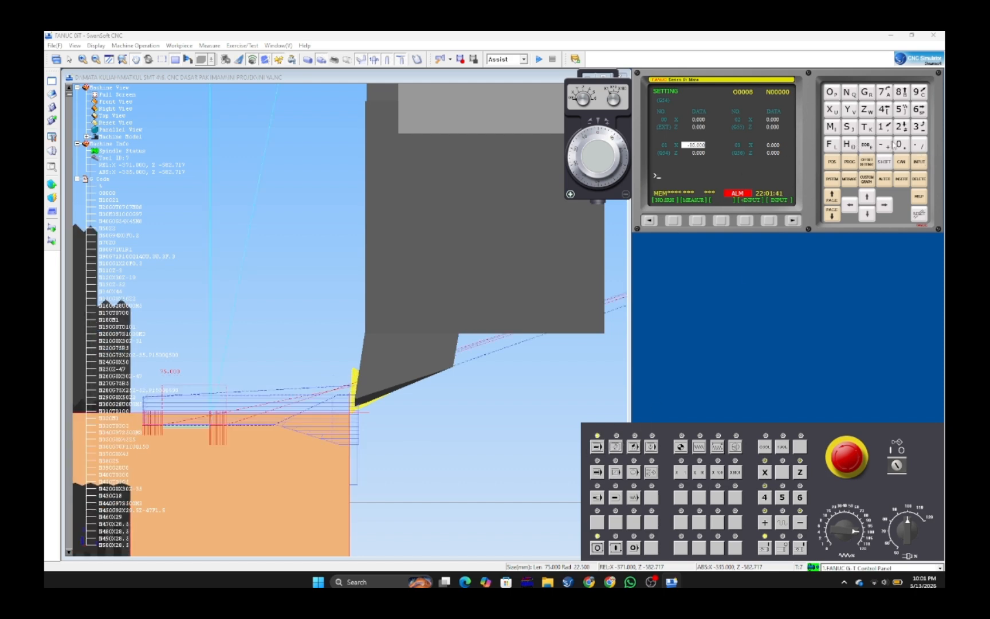
{"action": "left_click", "coordinate": [901, 92]}
{"action": "left_click", "coordinate": [901, 109]}
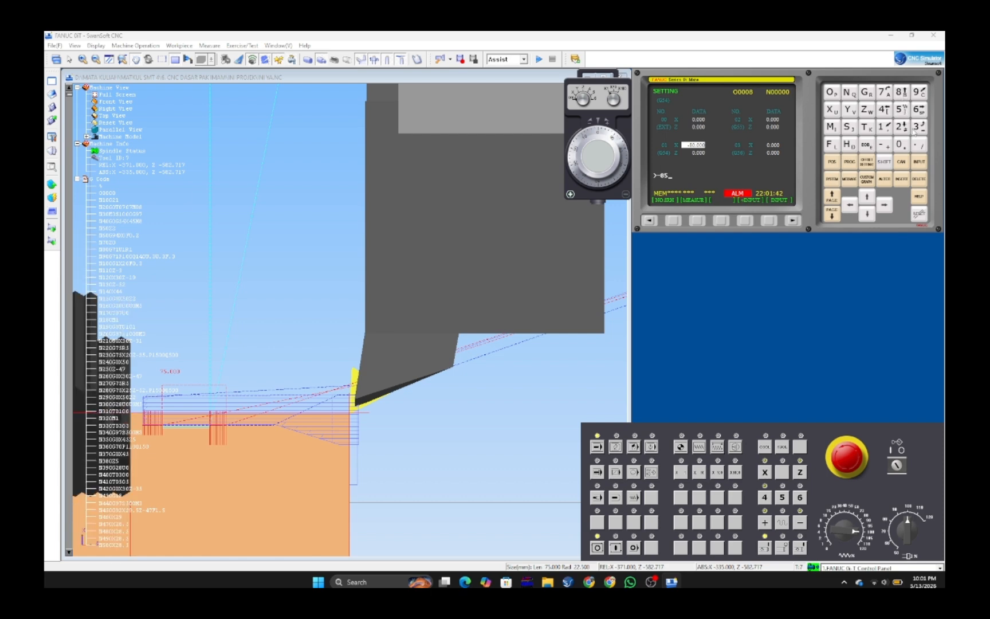
{"action": "left_click", "coordinate": [920, 162]}
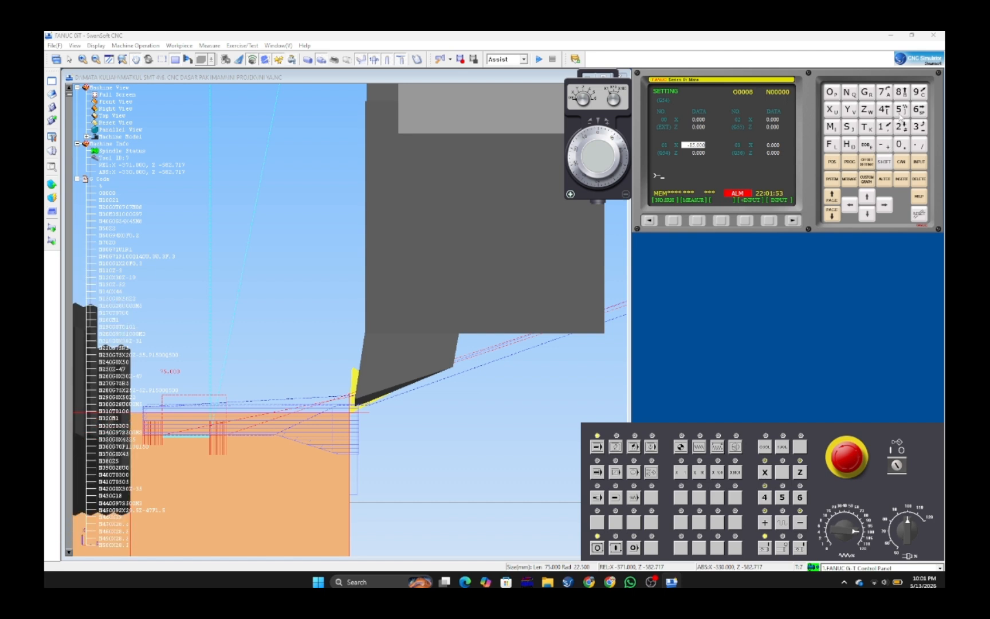
Set the G54 X work offset to -88.
{"action": "left_click", "coordinate": [901, 93]}
{"action": "left_click", "coordinate": [901, 94]}
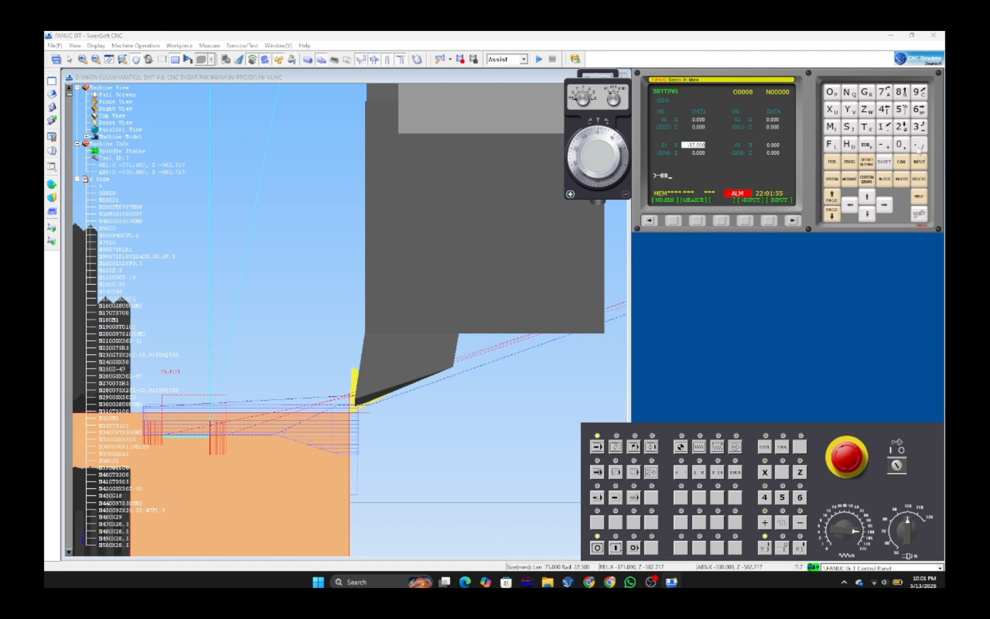
{"action": "left_click", "coordinate": [918, 161]}
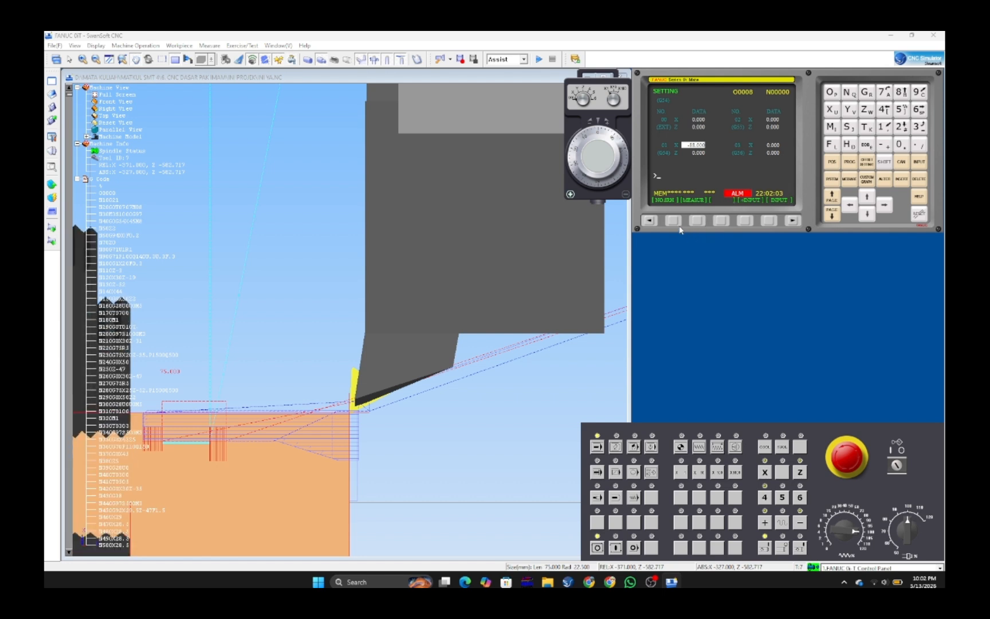
Check the tool's actual relative and absolute positions on the control.
{"action": "left_click", "coordinate": [833, 163]}
{"action": "left_click", "coordinate": [701, 224]}
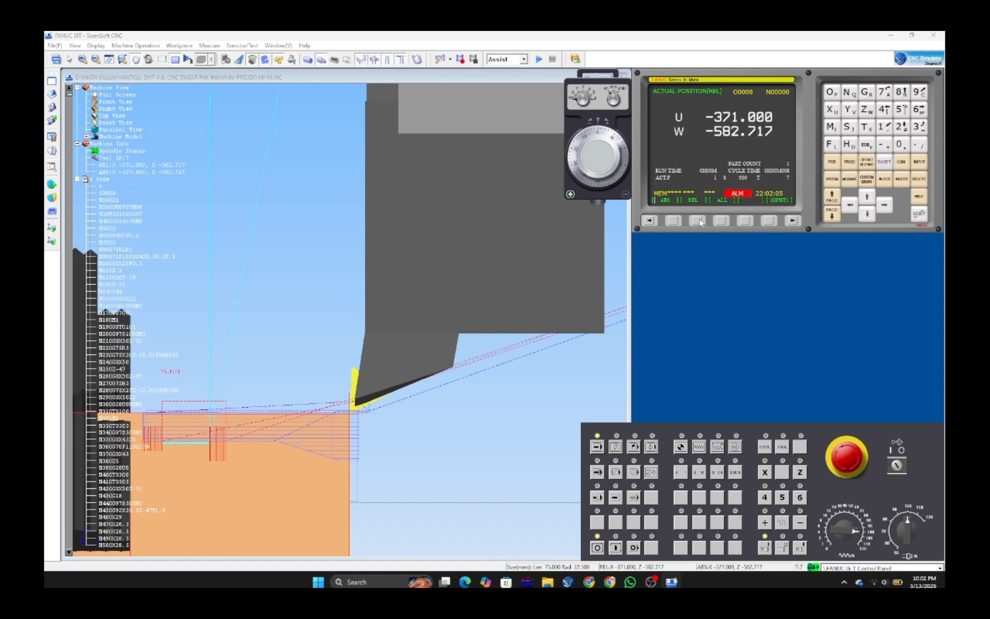
{"action": "left_click", "coordinate": [665, 224]}
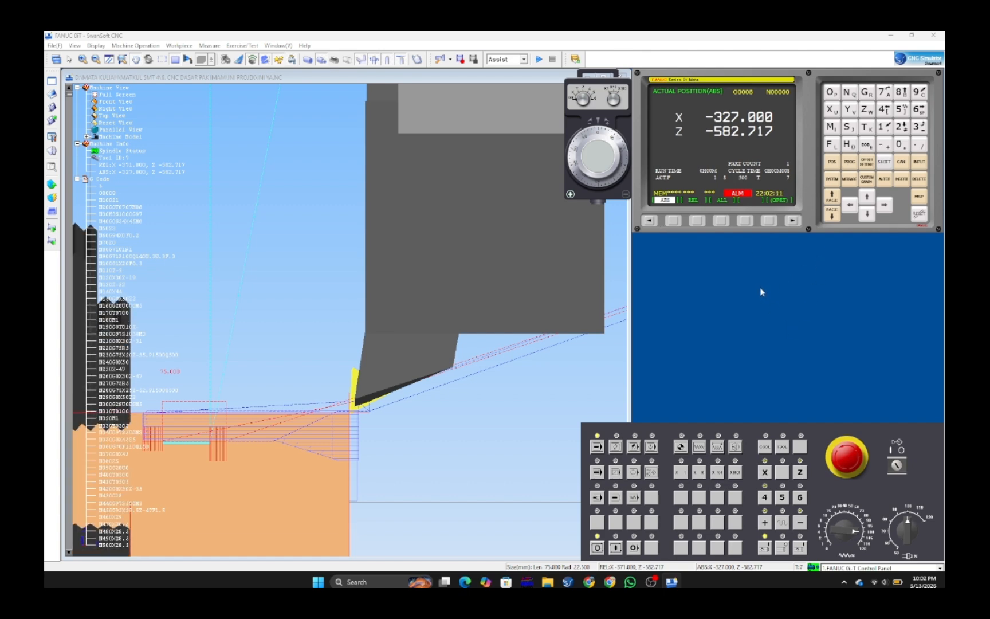
Set the EXT Z work offset to -2, correct it to -1, and refresh the toolpath in memory mode.
{"action": "left_click", "coordinate": [871, 164]}
{"action": "left_click", "coordinate": [871, 197]}
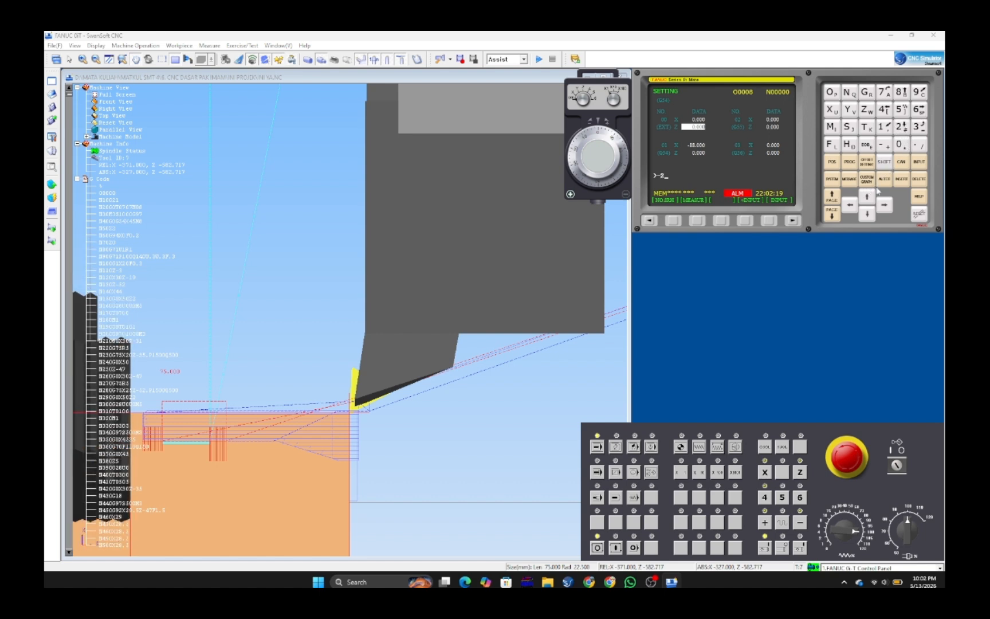
{"action": "left_click", "coordinate": [919, 163]}
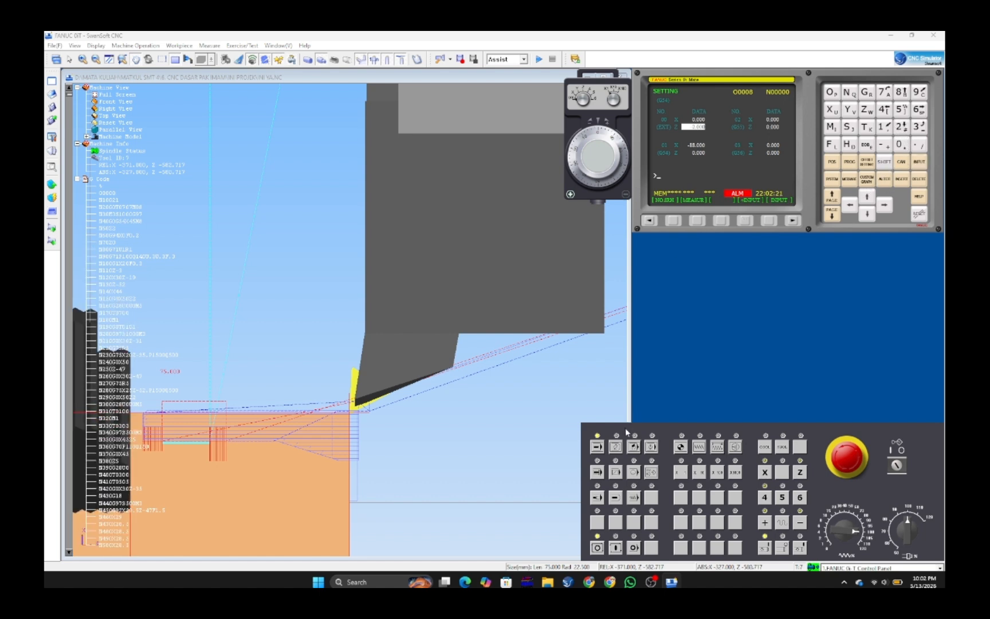
{"action": "left_click", "coordinate": [596, 447]}
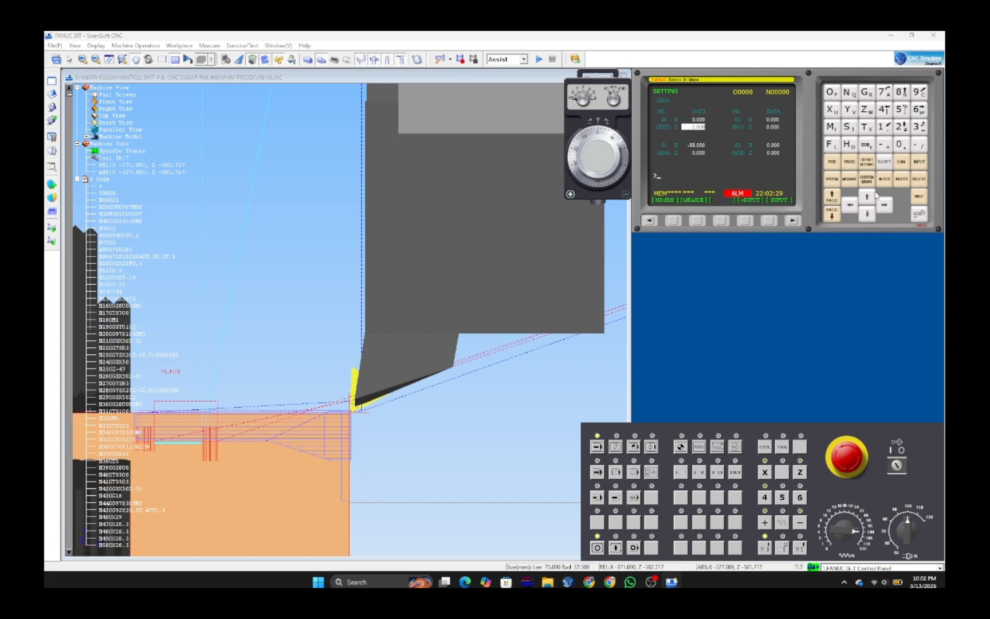
{"action": "left_click", "coordinate": [597, 447]}
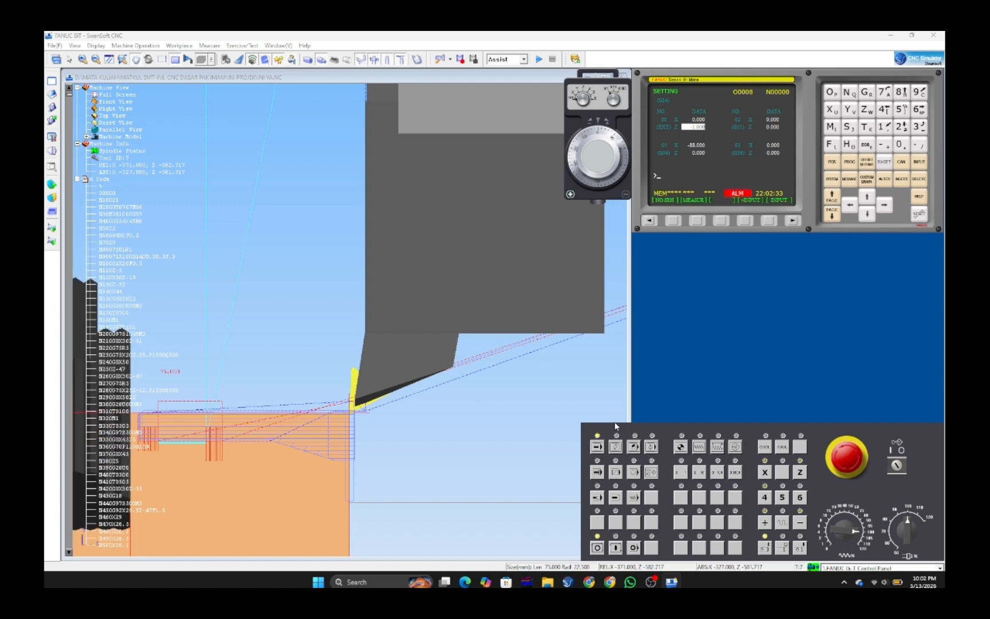
Return the turret to the machine reference point in X and Z with the absolute position displayed.
{"action": "left_click", "coordinate": [677, 447]}
{"action": "left_click", "coordinate": [764, 472]}
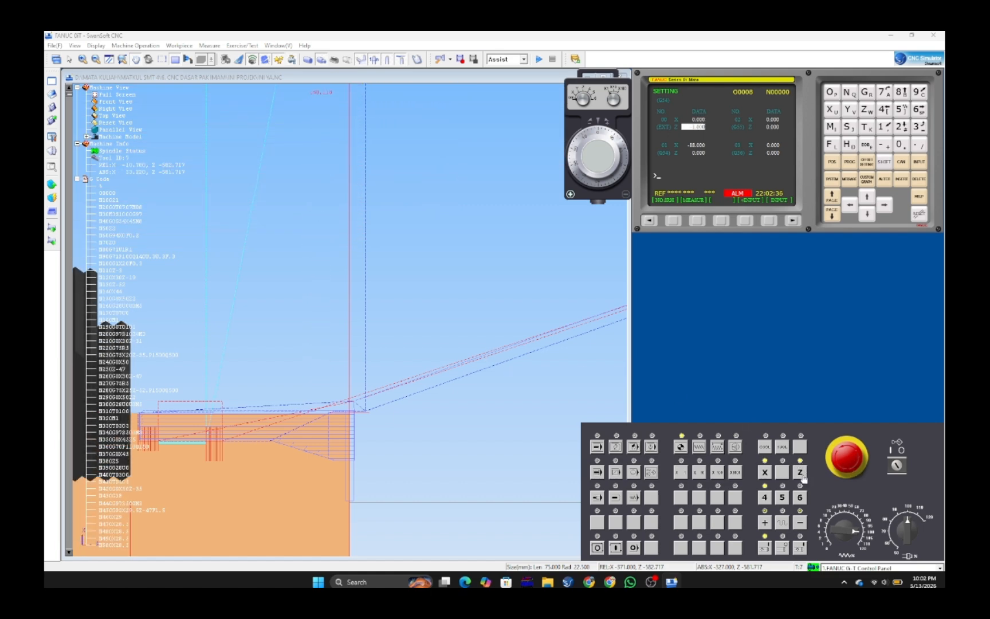
{"action": "left_click", "coordinate": [831, 162]}
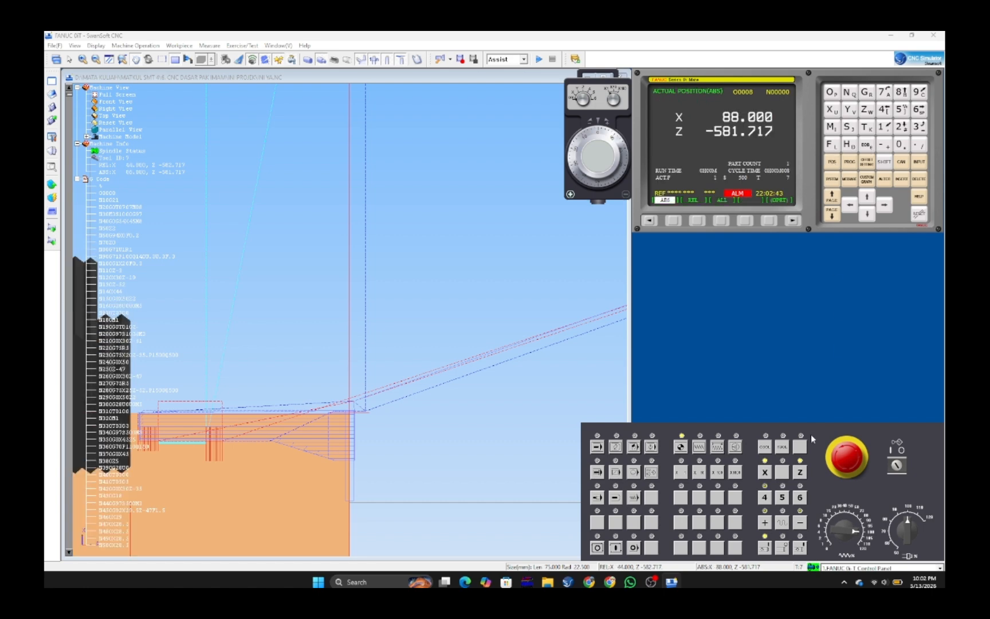
{"action": "left_click", "coordinate": [800, 471]}
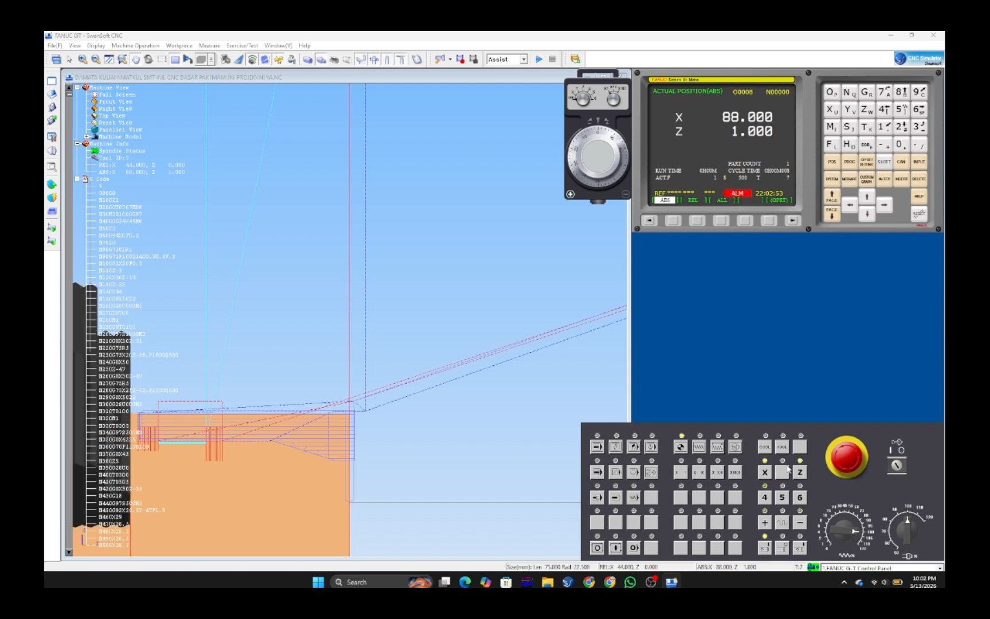
Stop the spindle in jog mode and run the loaded turning program in memory mode.
{"action": "scroll", "coordinate": [513, 469], "scroll_direction": "down", "scroll_amount": 4}
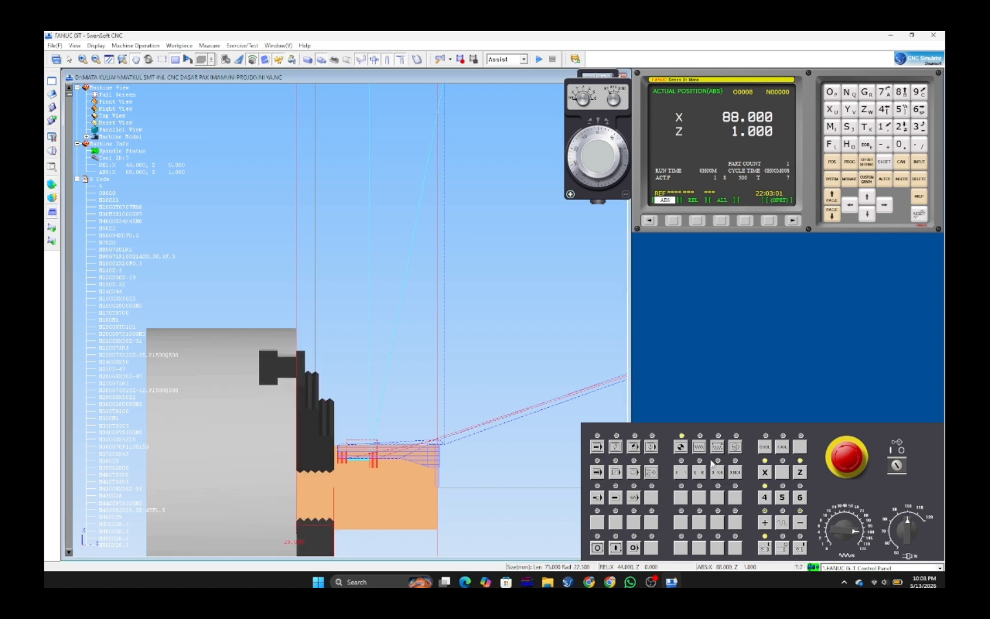
{"action": "left_click", "coordinate": [699, 446]}
{"action": "left_click", "coordinate": [782, 547]}
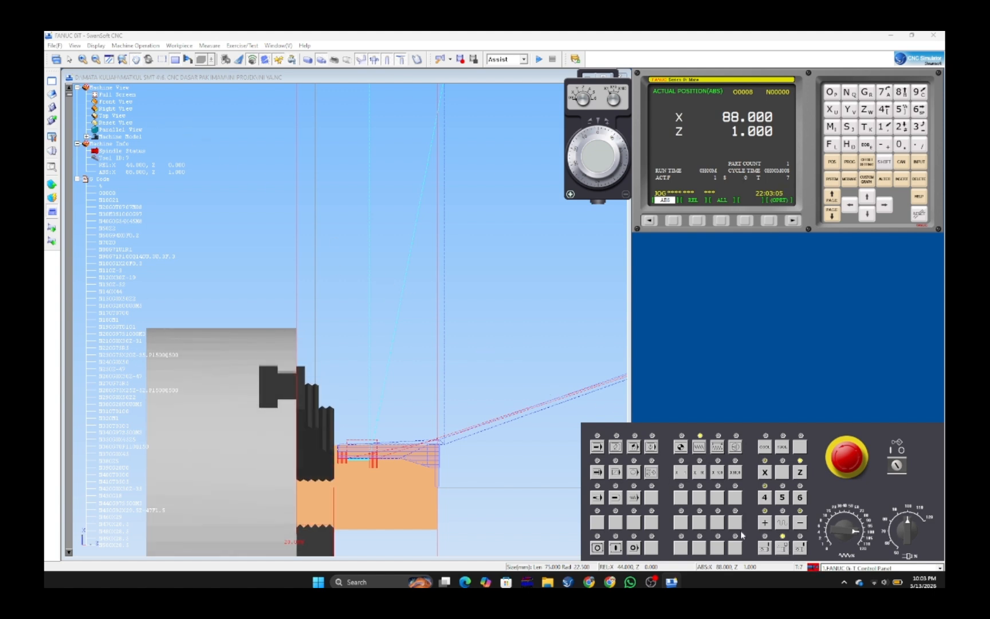
{"action": "left_click", "coordinate": [597, 446]}
{"action": "left_click", "coordinate": [616, 547]}
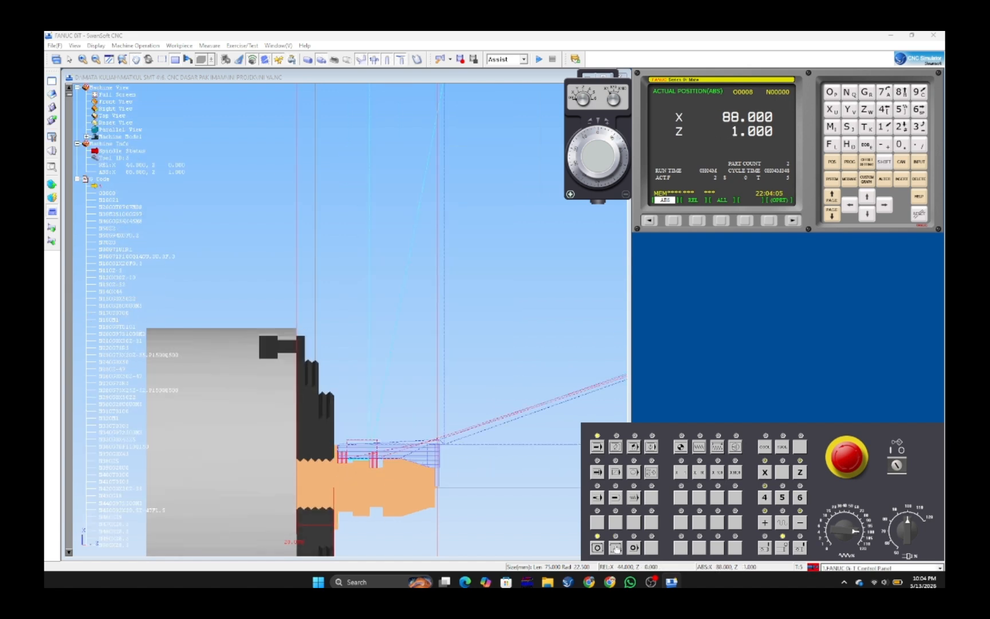
Show the full machine model, open its door, and inspect the turned part in the chuck.
{"action": "scroll", "coordinate": [454, 513], "scroll_direction": "down", "scroll_amount": 8}
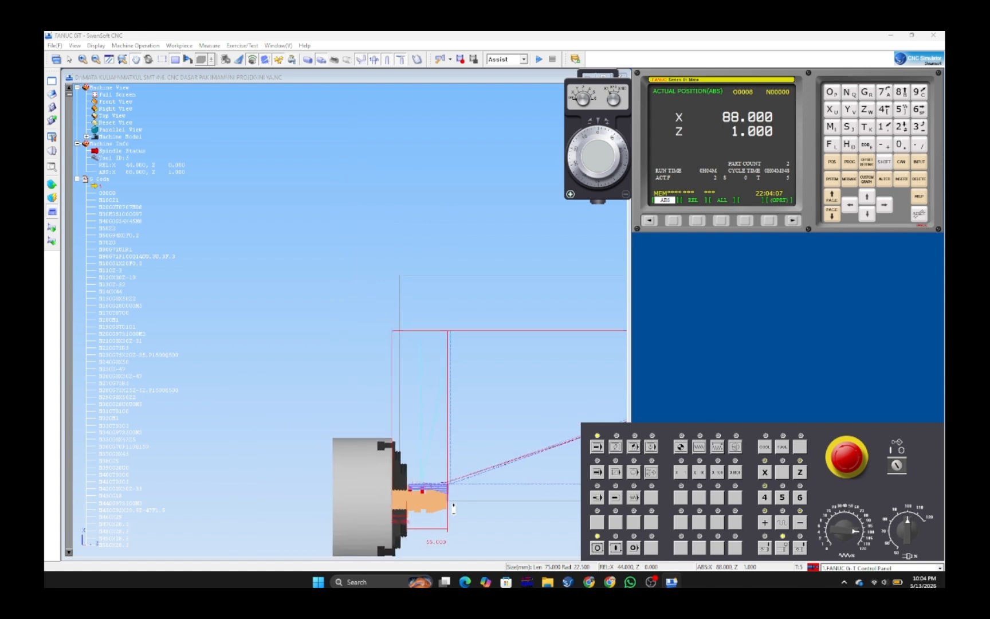
{"action": "scroll", "coordinate": [476, 536], "scroll_direction": "up", "scroll_amount": 5}
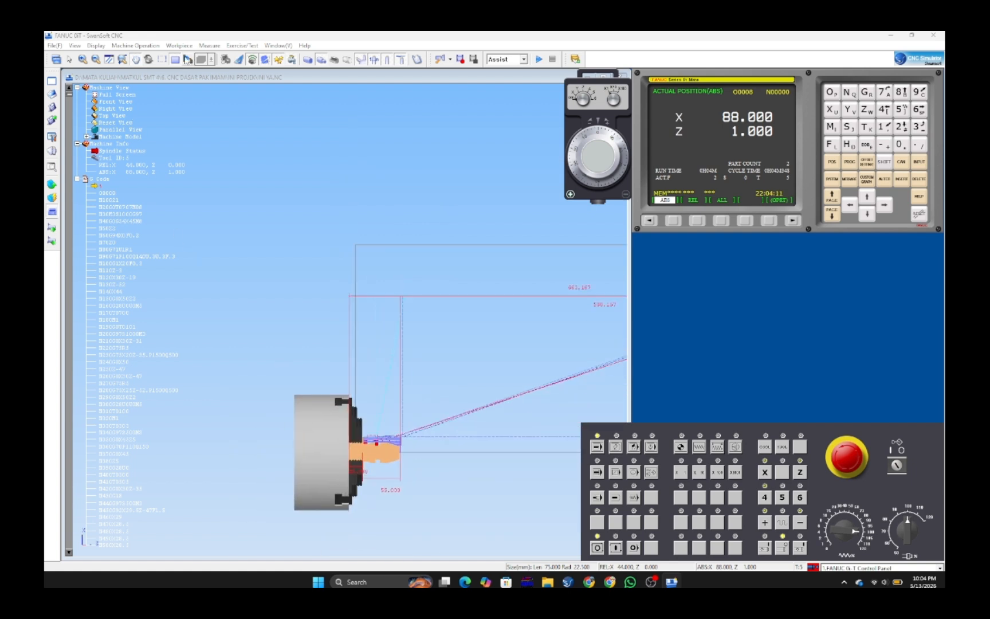
{"action": "left_click", "coordinate": [176, 60]}
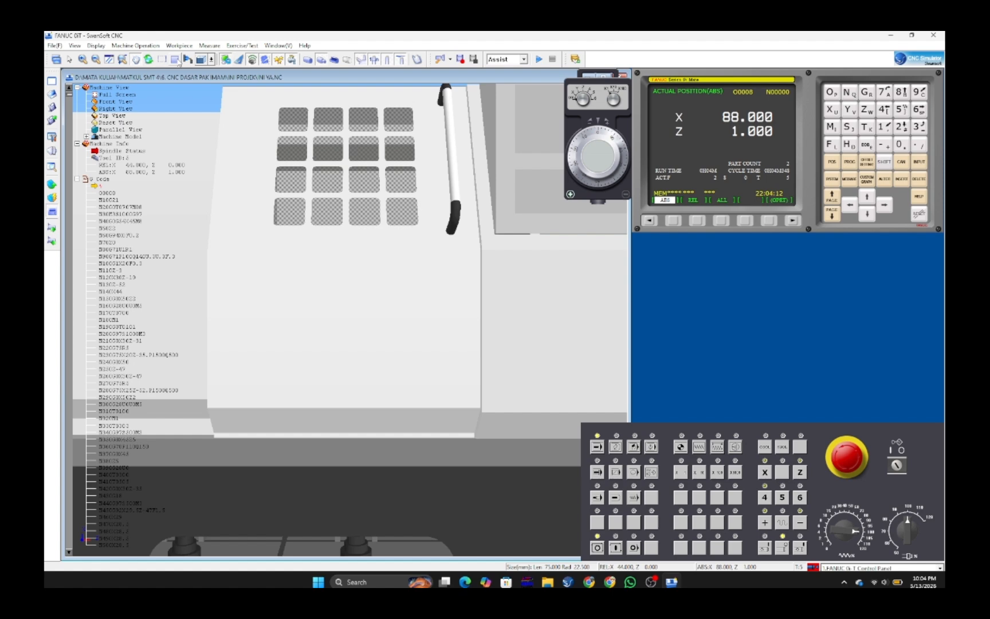
{"action": "left_click", "coordinate": [52, 213]}
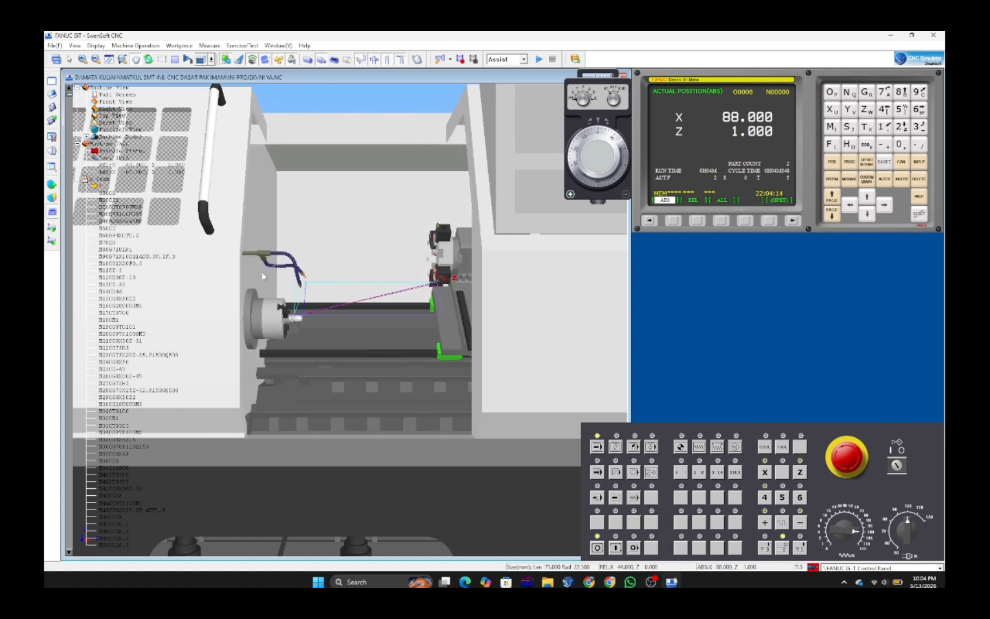
{"action": "scroll", "coordinate": [272, 292], "scroll_direction": "up", "scroll_amount": 8}
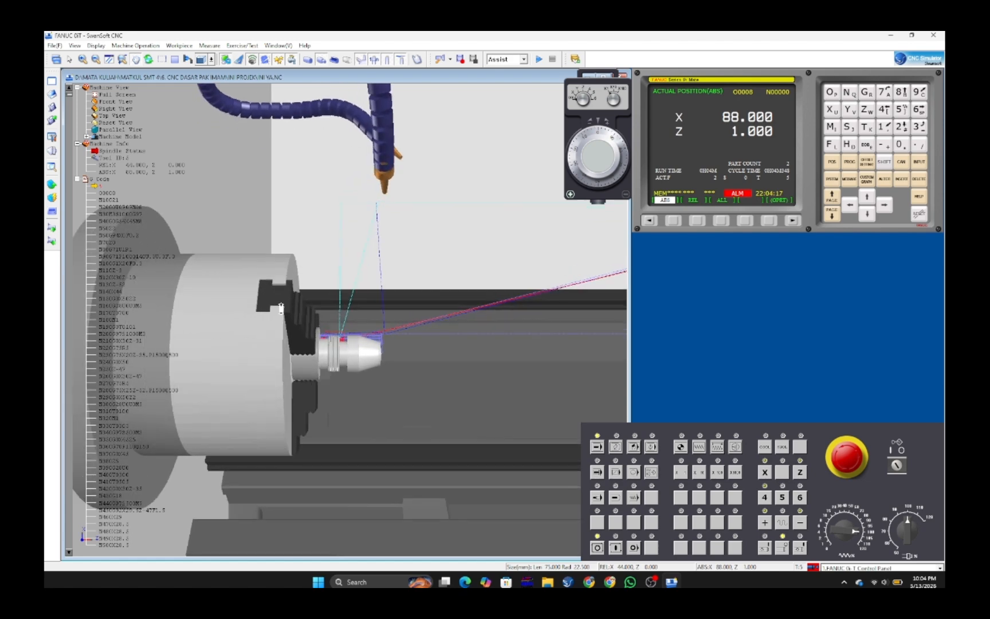
{"action": "scroll", "coordinate": [280, 308], "scroll_direction": "up", "scroll_amount": 6}
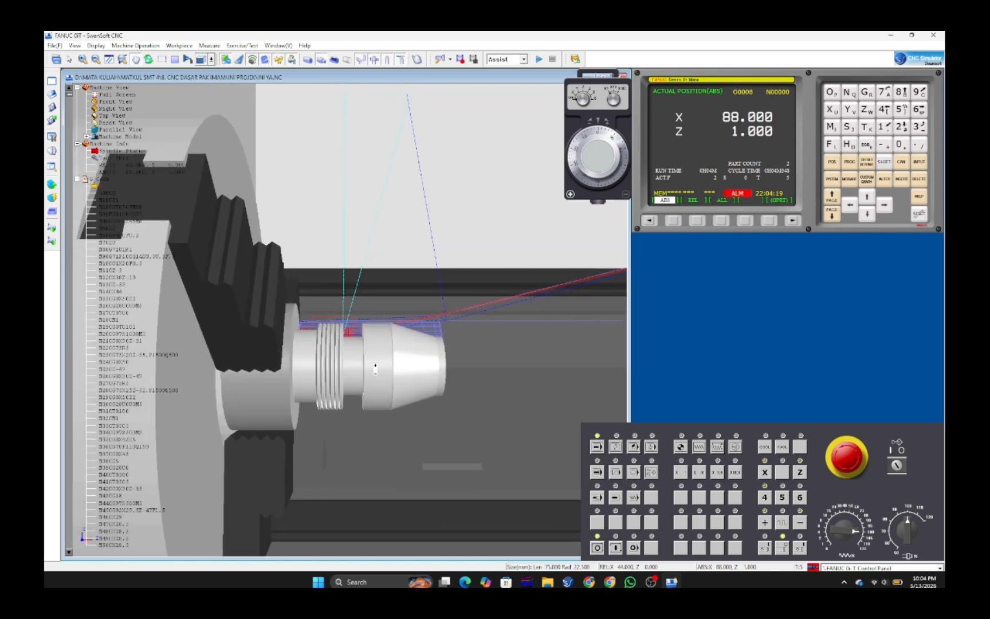
{"action": "scroll", "coordinate": [375, 368], "scroll_direction": "down", "scroll_amount": 2}
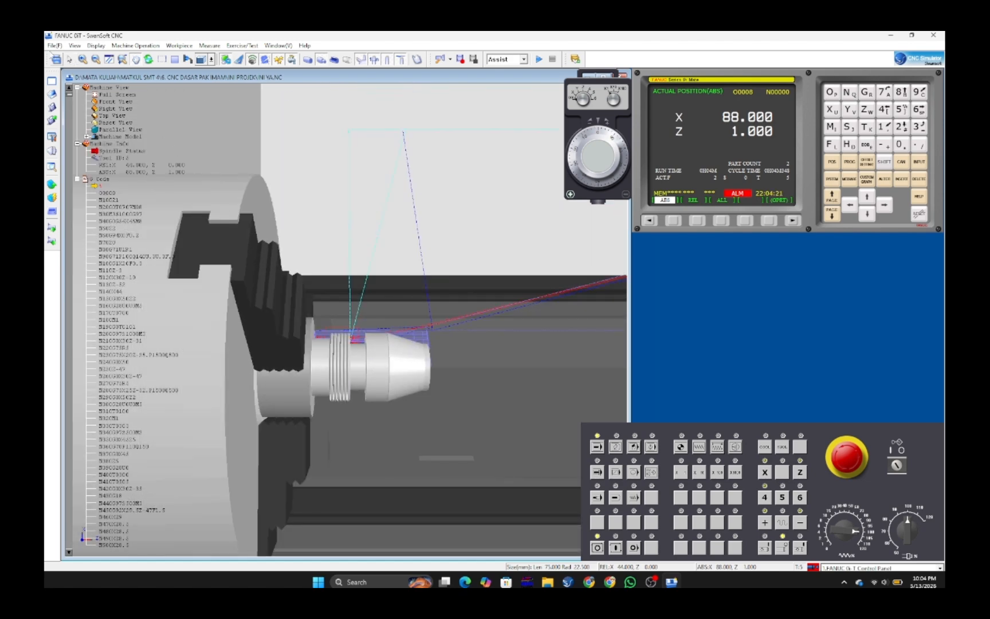
Save all listed tool, workpiece, NC code and project files, and save the project itself.
{"action": "left_click", "coordinate": [51, 46]}
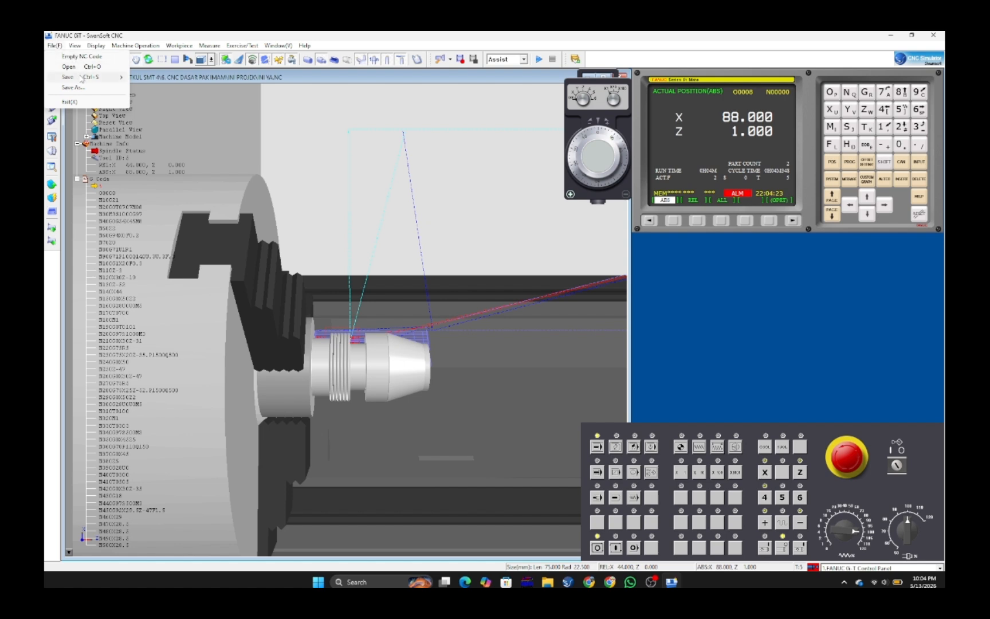
{"action": "left_click", "coordinate": [143, 78]}
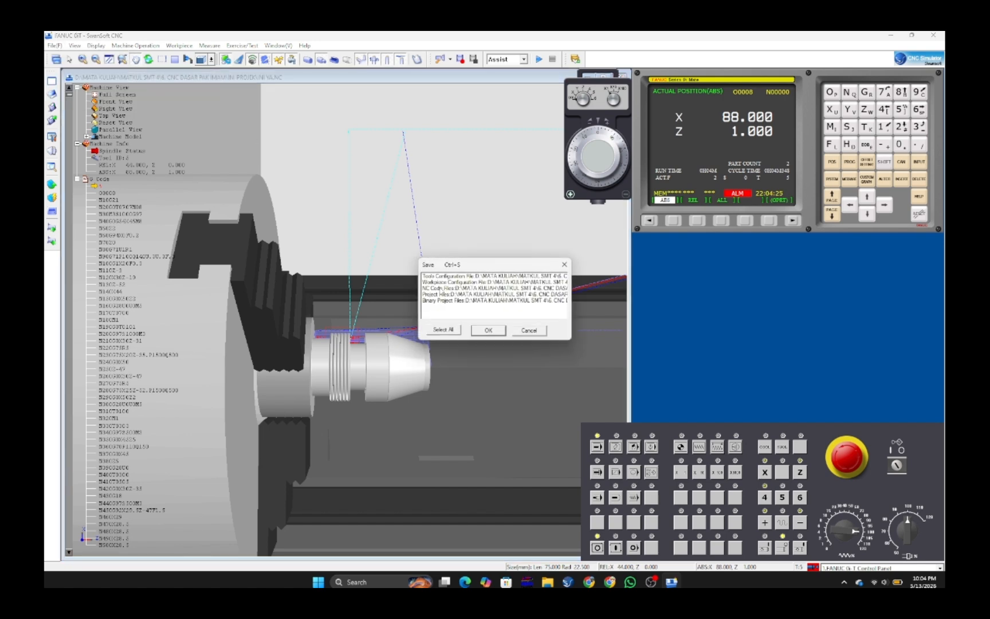
{"action": "left_click", "coordinate": [443, 330]}
{"action": "left_click", "coordinate": [486, 332]}
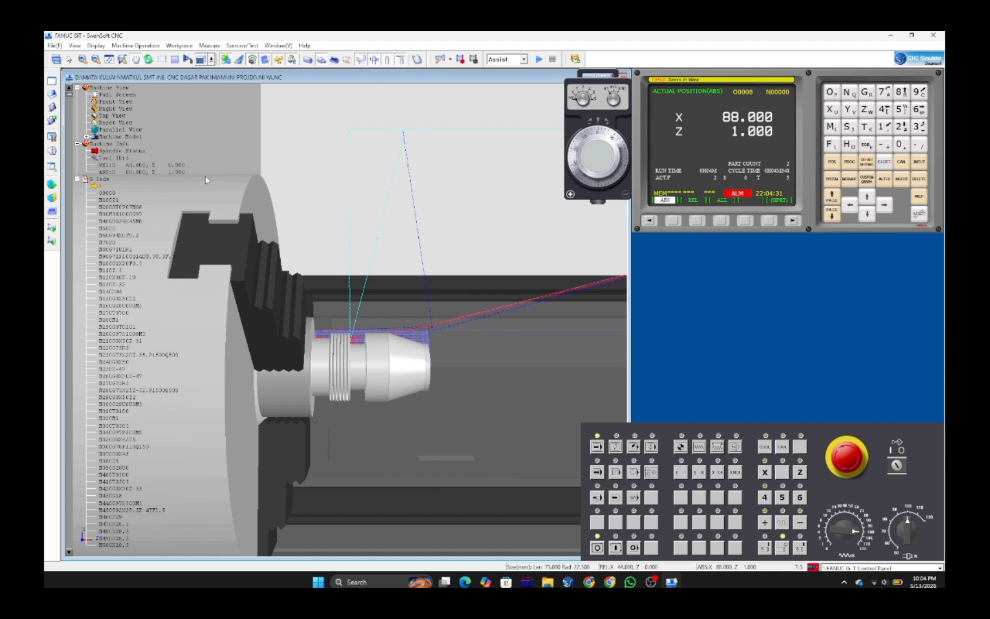
{"action": "left_click", "coordinate": [55, 45]}
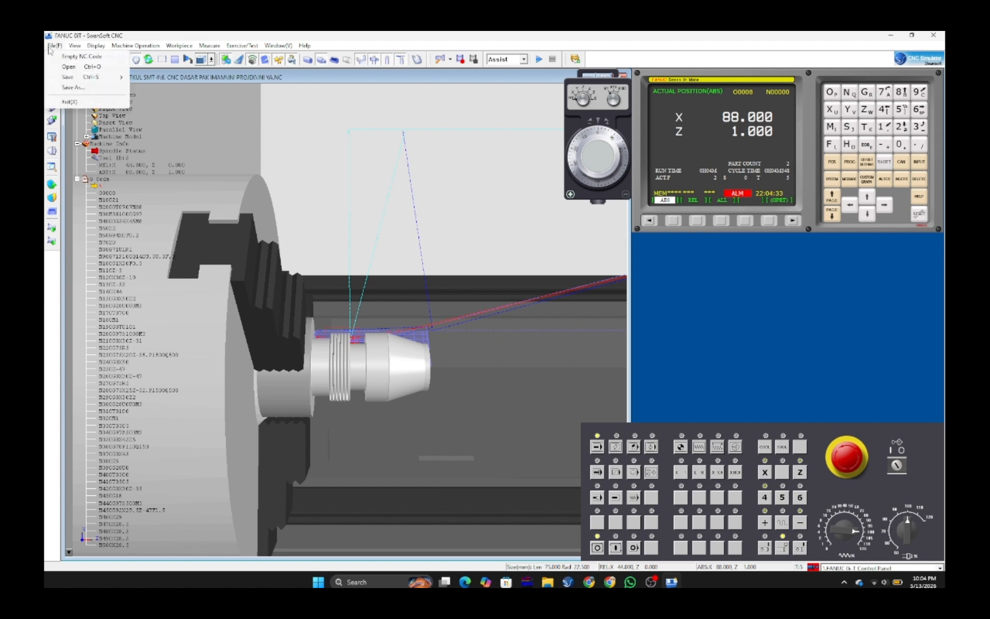
{"action": "mouse_move", "coordinate": [78, 80]}
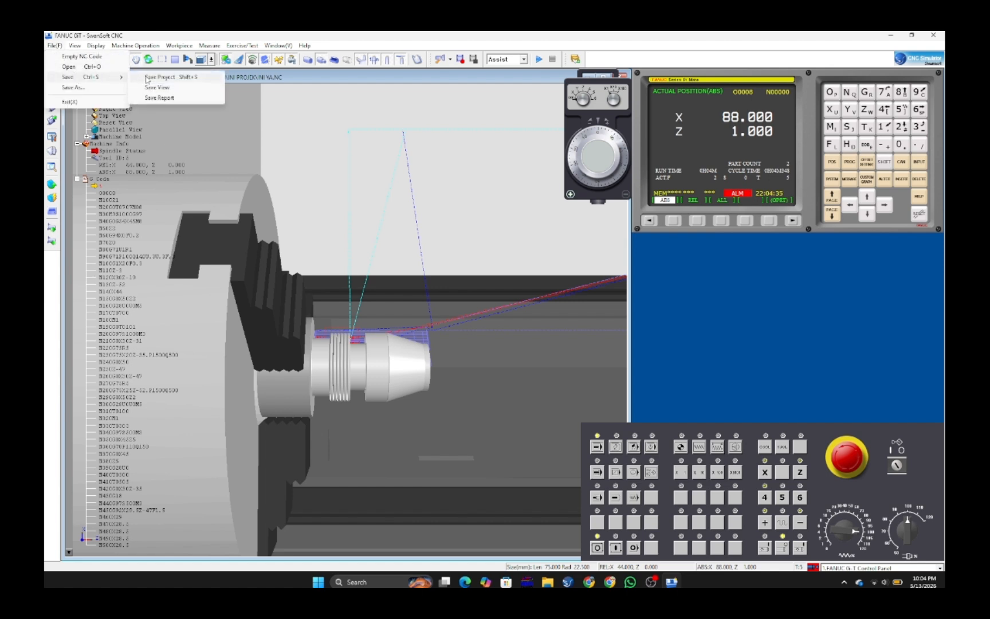
{"action": "left_click", "coordinate": [155, 79]}
Save the current machine view as a JPEG image named PROJEKKU in the INI PROJEK folder.
{"action": "left_click", "coordinate": [54, 46]}
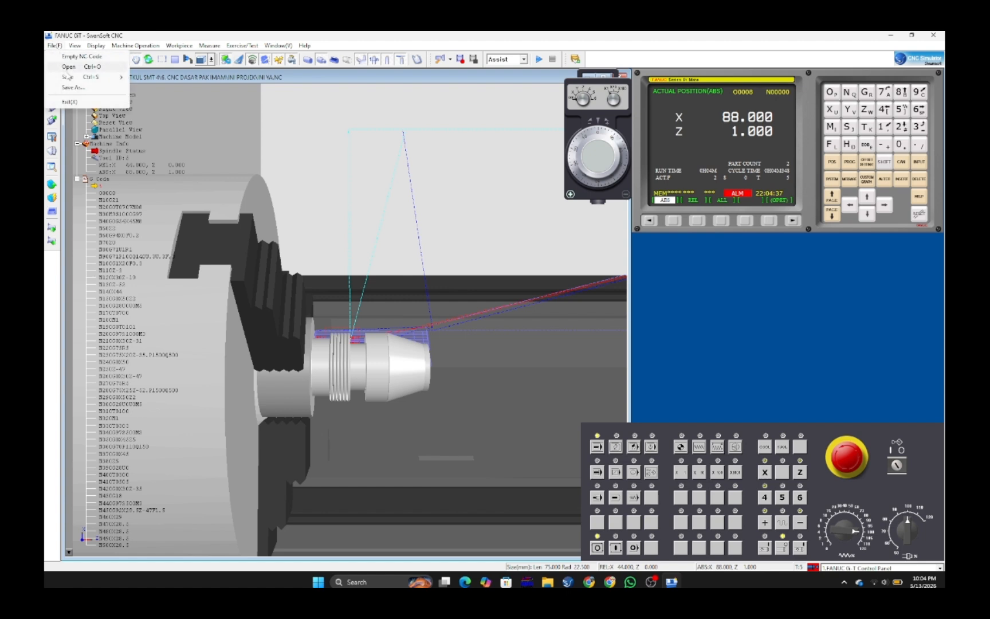
{"action": "mouse_move", "coordinate": [75, 79]}
{"action": "left_click", "coordinate": [157, 87]}
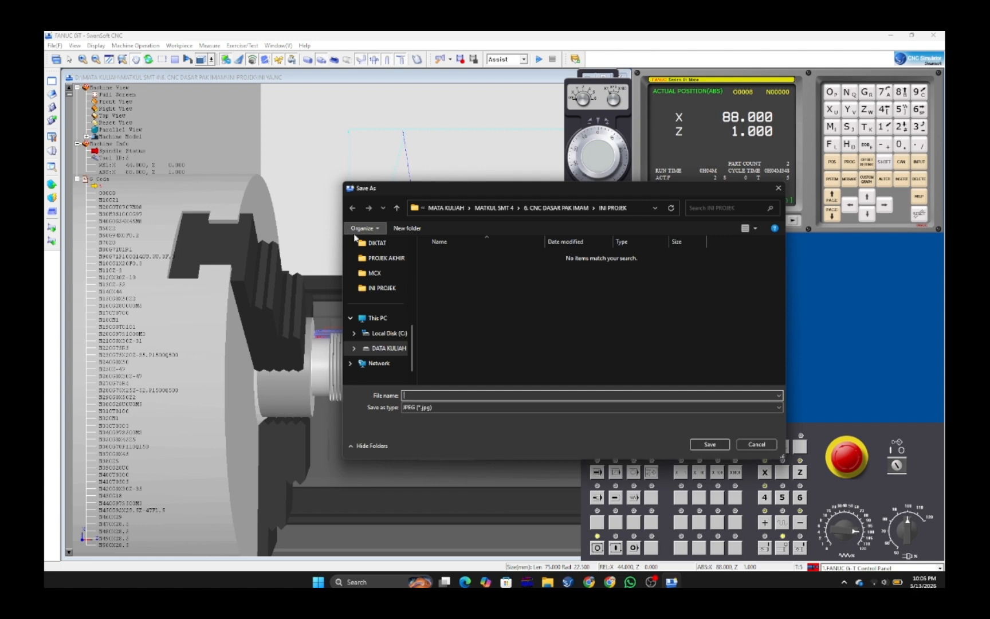
{"action": "type", "text": "PROJEKKU"}
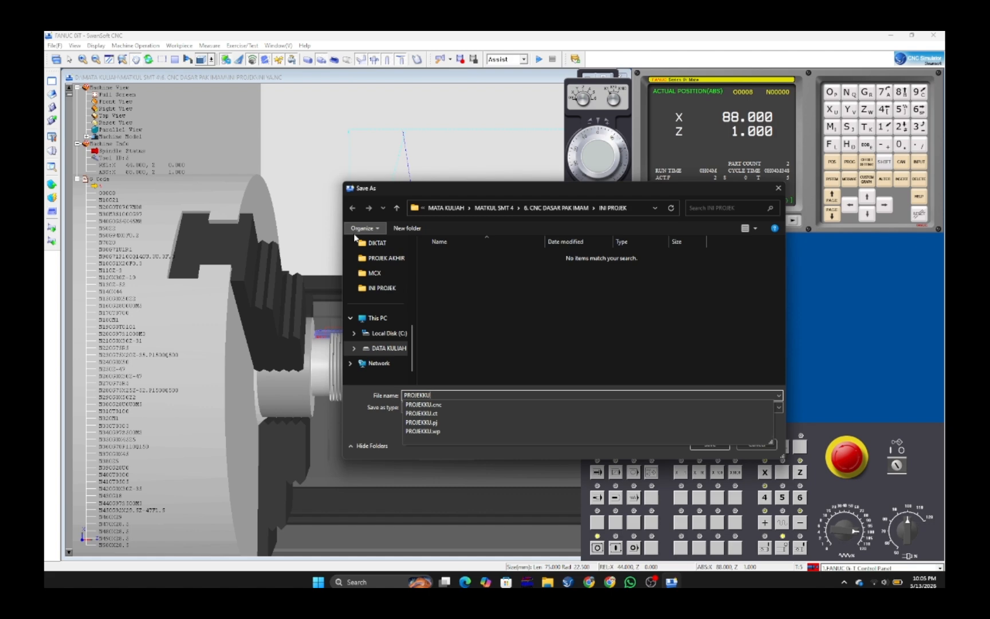
{"action": "key", "text": "Return"}
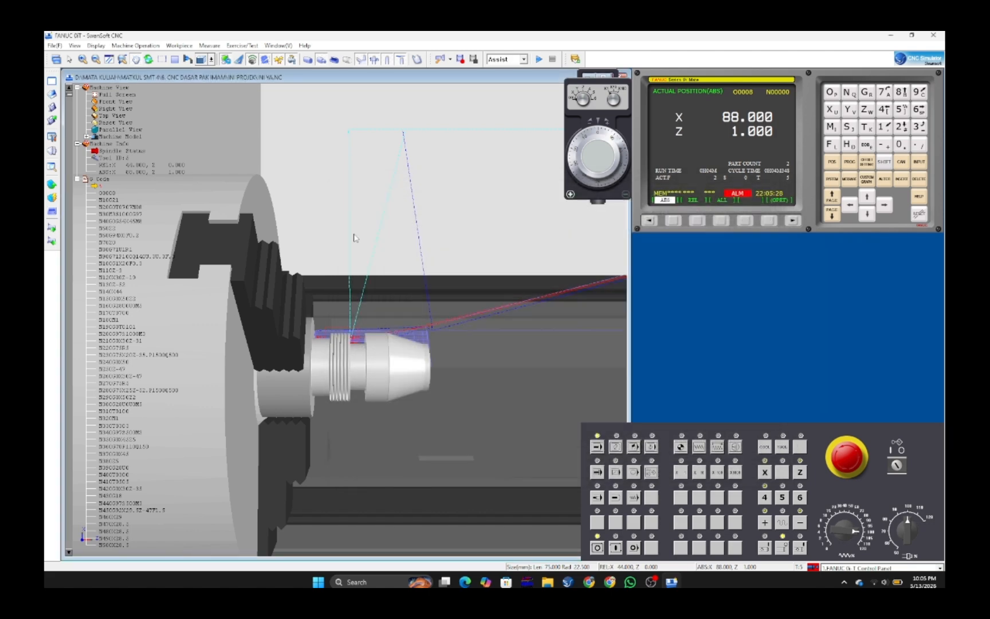
Save the CNC report as the HTML file PROJEKKU in the INI PROJEK folder and open it for browsing.
{"action": "left_click", "coordinate": [55, 45]}
{"action": "mouse_move", "coordinate": [127, 78]}
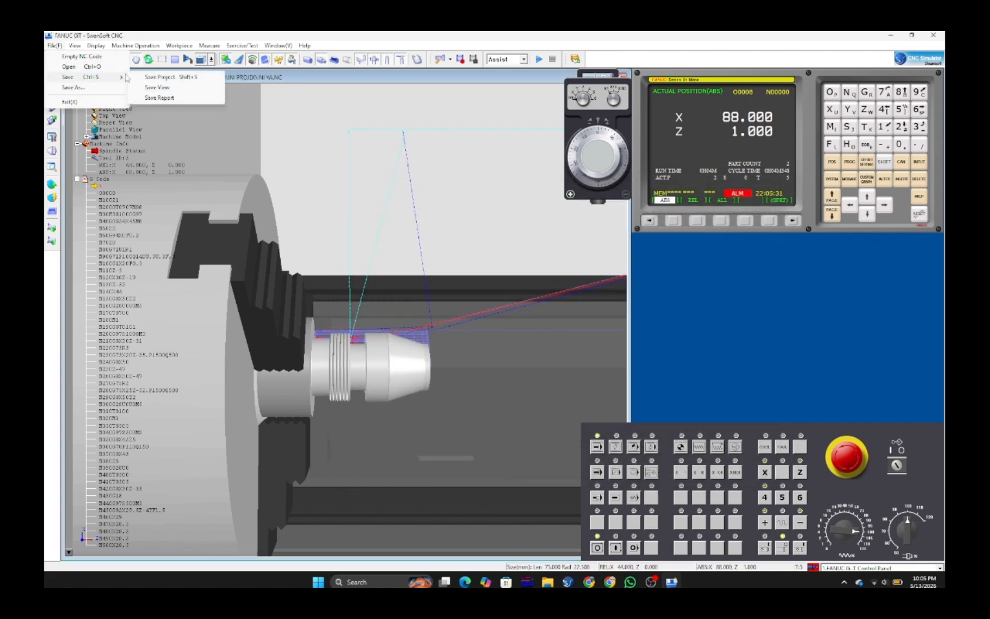
{"action": "left_click", "coordinate": [160, 98]}
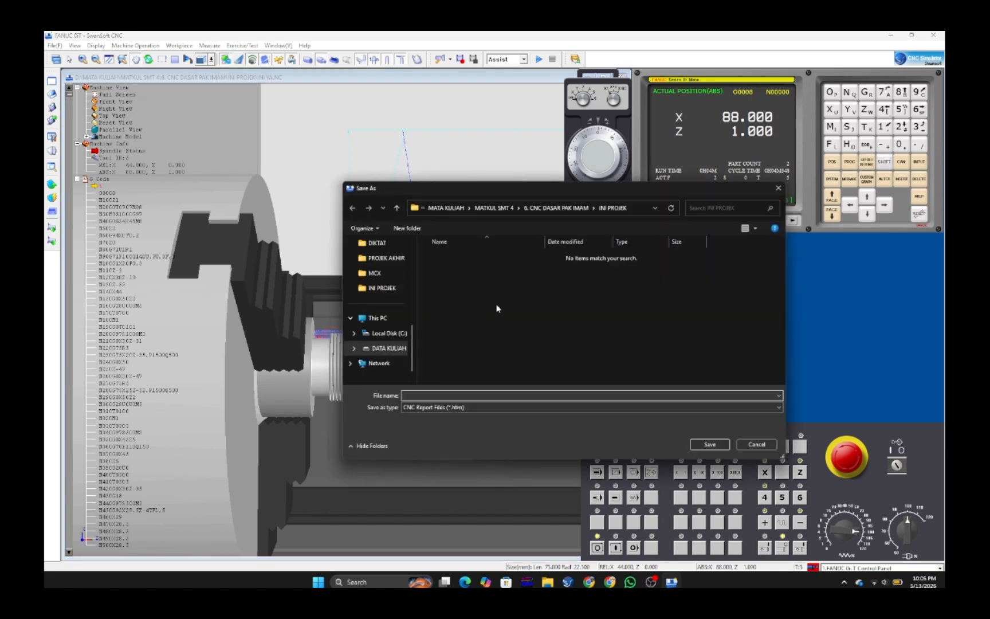
{"action": "key", "text": "Return"}
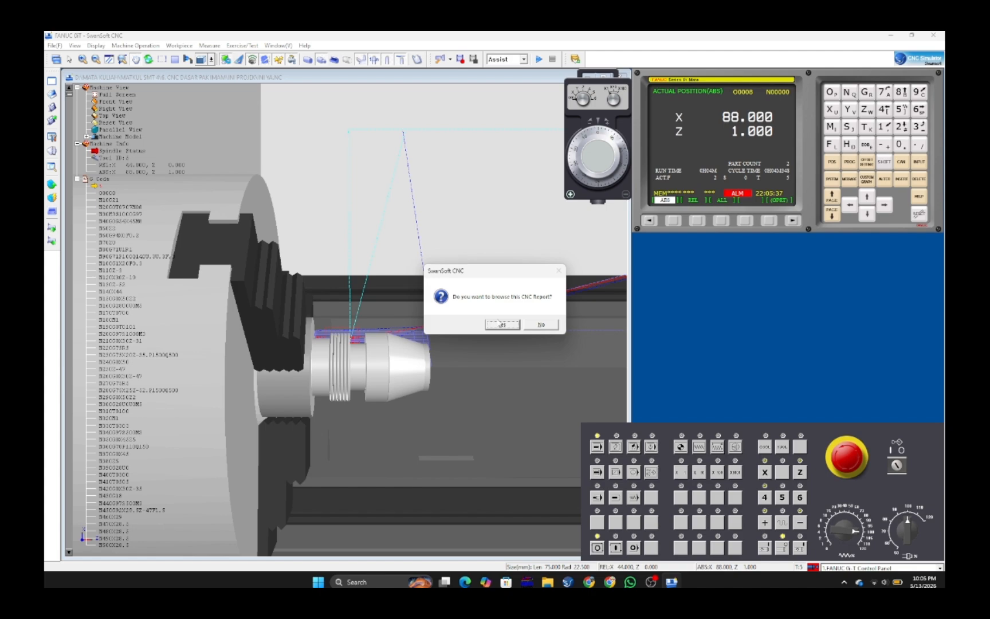
{"action": "left_click", "coordinate": [501, 325]}
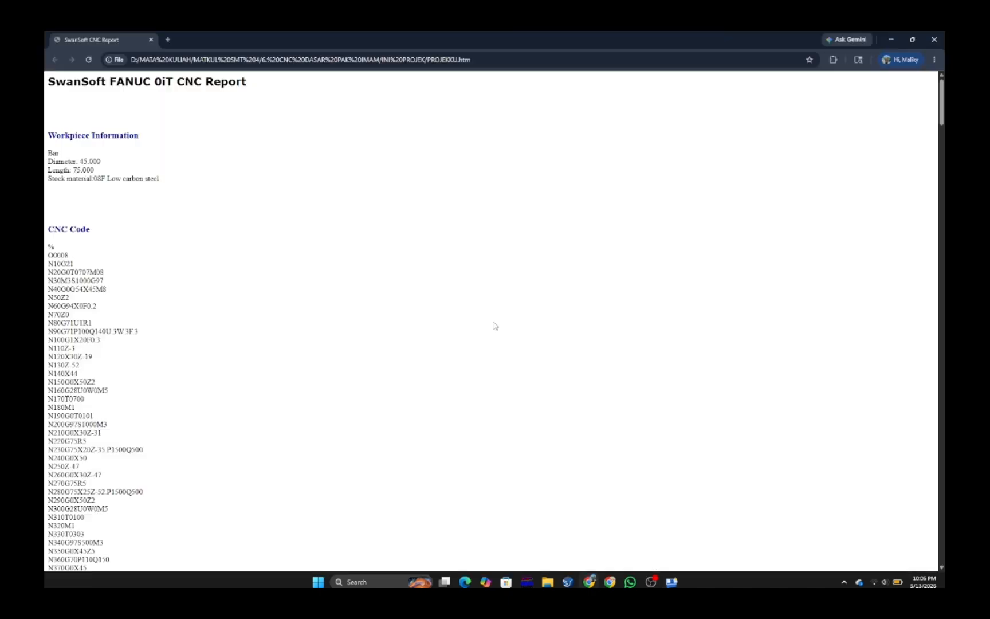
Examine the CNC report's code listing, operation log, score and machining view image, including the turned part up close.
{"action": "scroll", "coordinate": [495, 326], "scroll_direction": "down", "scroll_amount": 20}
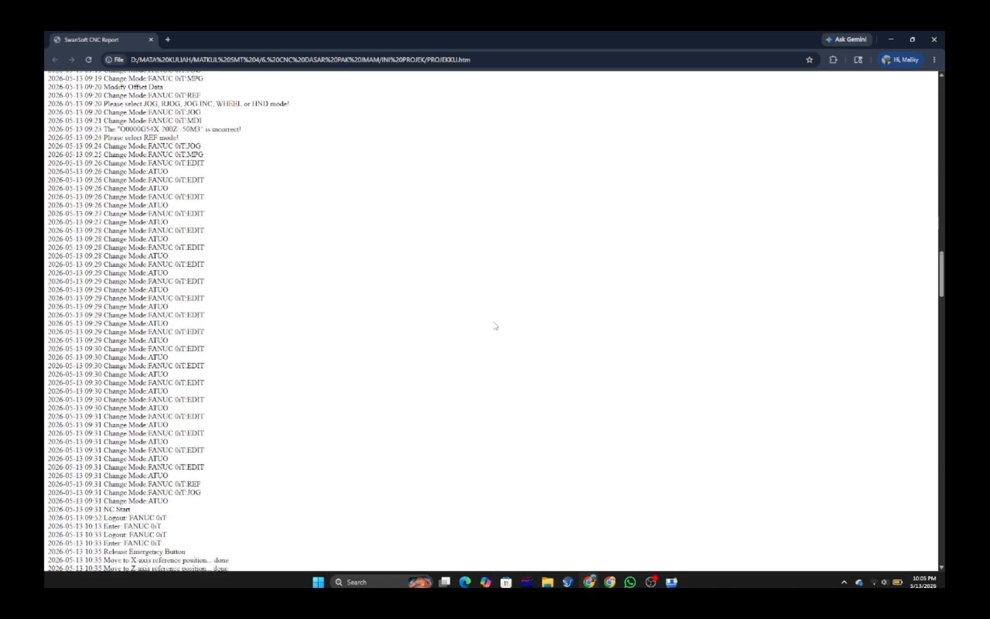
{"action": "scroll", "coordinate": [495, 325], "scroll_direction": "down", "scroll_amount": 20}
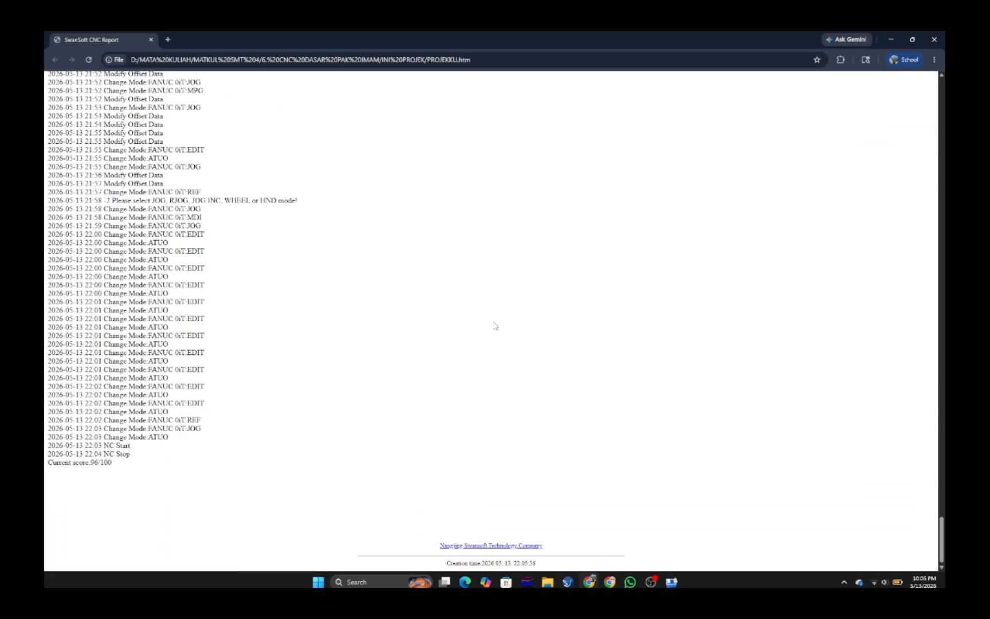
{"action": "scroll", "coordinate": [495, 325], "scroll_direction": "up", "scroll_amount": 20}
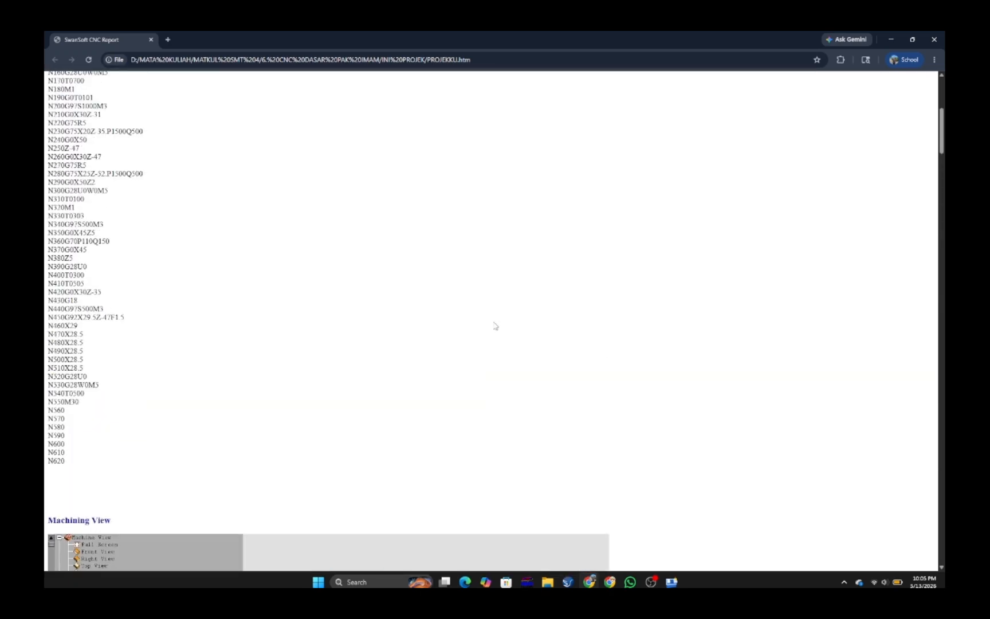
{"action": "scroll", "coordinate": [495, 326], "scroll_direction": "down", "scroll_amount": 8}
{"action": "scroll", "coordinate": [334, 323], "scroll_direction": "up", "scroll_amount": 5, "text": "ctrl"}
{"action": "scroll", "coordinate": [334, 323], "scroll_direction": "down", "scroll_amount": 4, "text": "ctrl"}
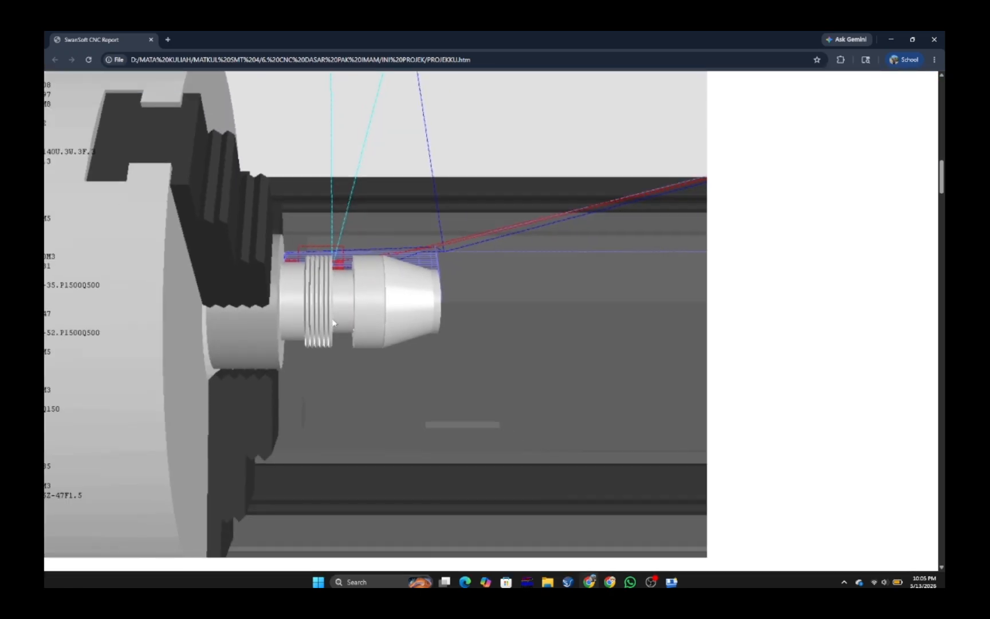
{"action": "scroll", "coordinate": [334, 323], "scroll_direction": "down", "scroll_amount": 2, "text": "ctrl"}
{"action": "scroll", "coordinate": [413, 378], "scroll_direction": "up", "scroll_amount": 1}
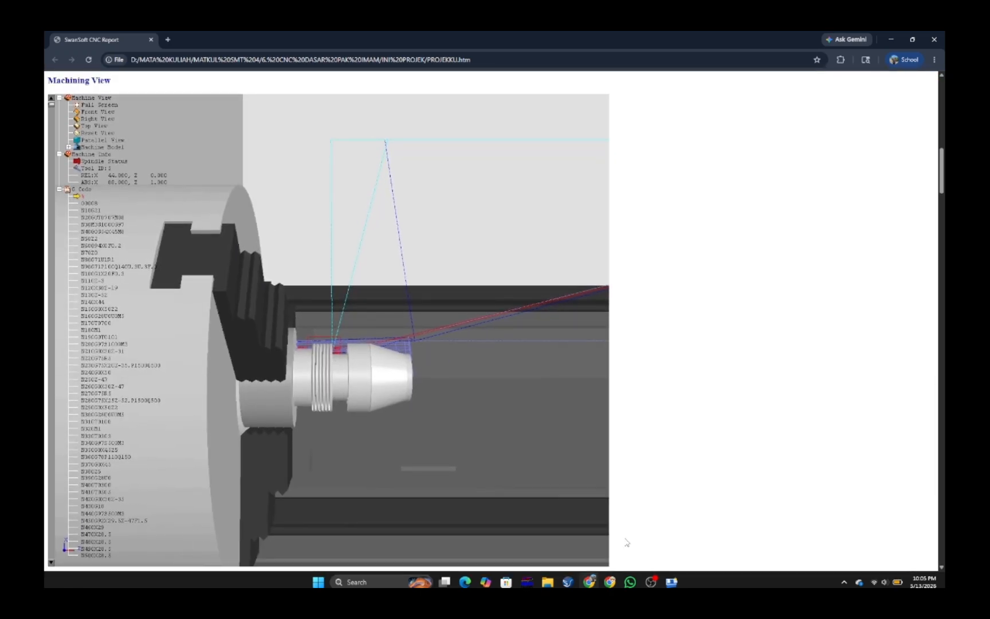
Switch back to SwanSoft CNC and inspect the turned part, the whole lathe and the turret.
{"action": "left_click", "coordinate": [671, 583]}
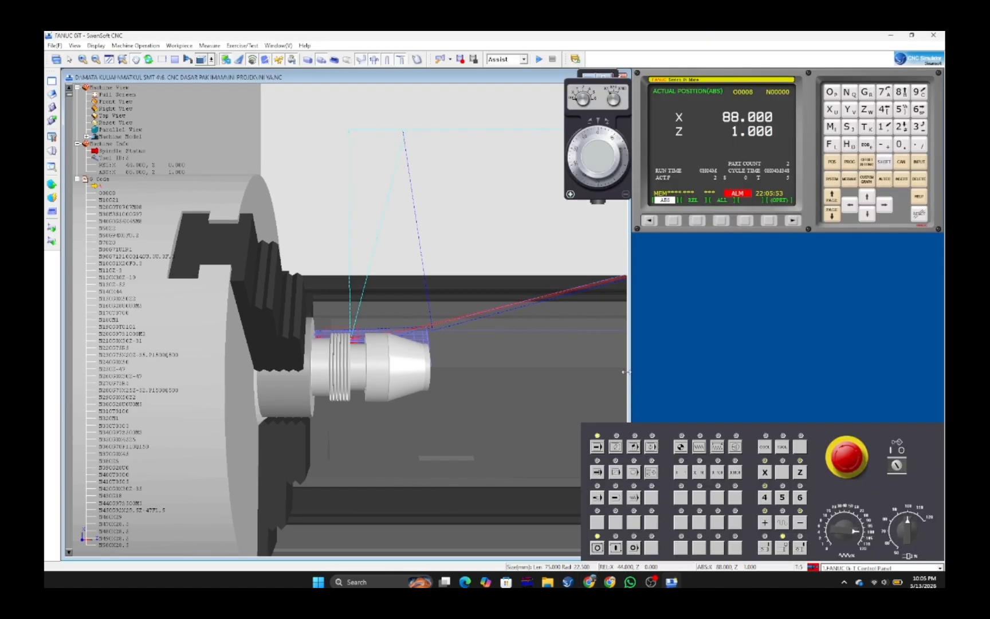
{"action": "scroll", "coordinate": [531, 352], "scroll_direction": "up", "scroll_amount": 2}
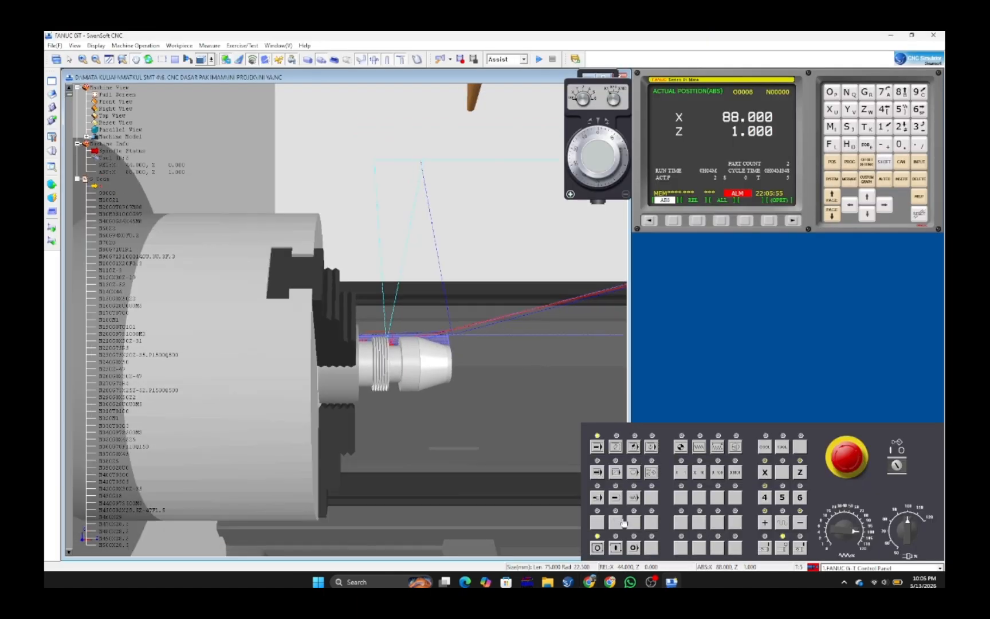
{"action": "scroll", "coordinate": [558, 313], "scroll_direction": "down", "scroll_amount": 6}
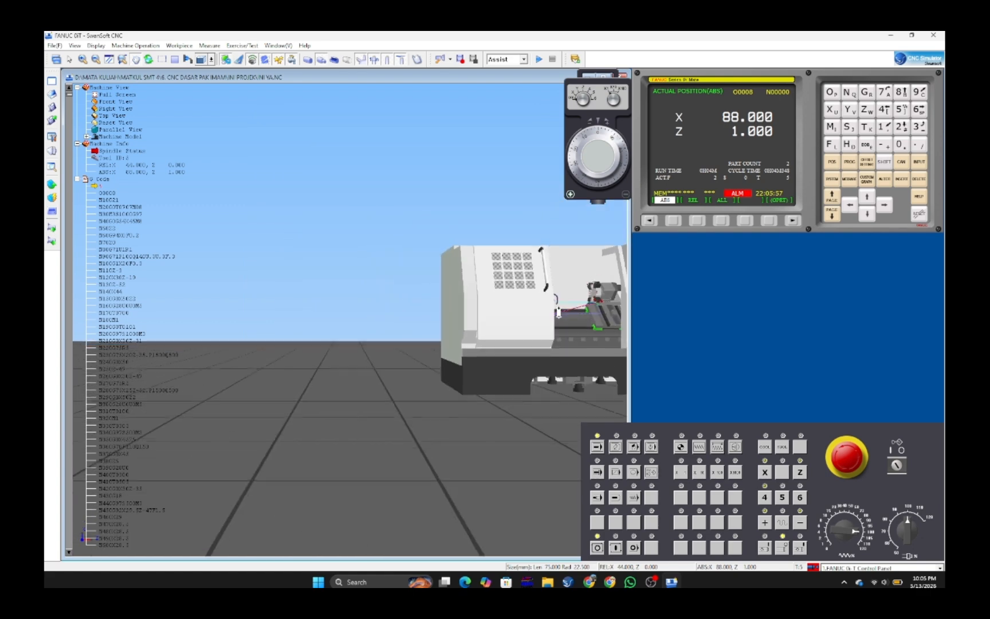
{"action": "scroll", "coordinate": [607, 293], "scroll_direction": "up", "scroll_amount": 5}
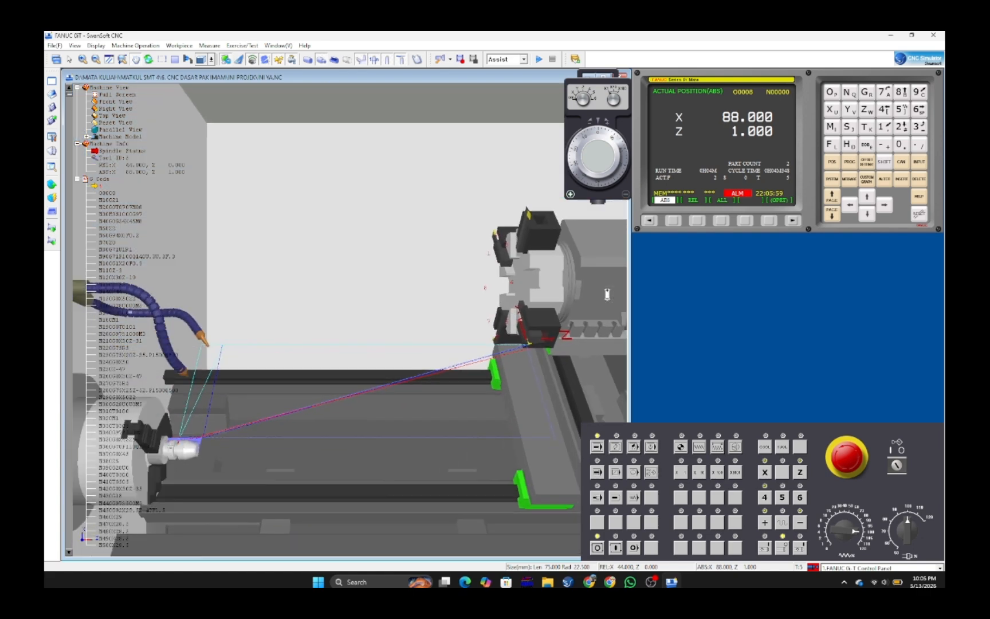